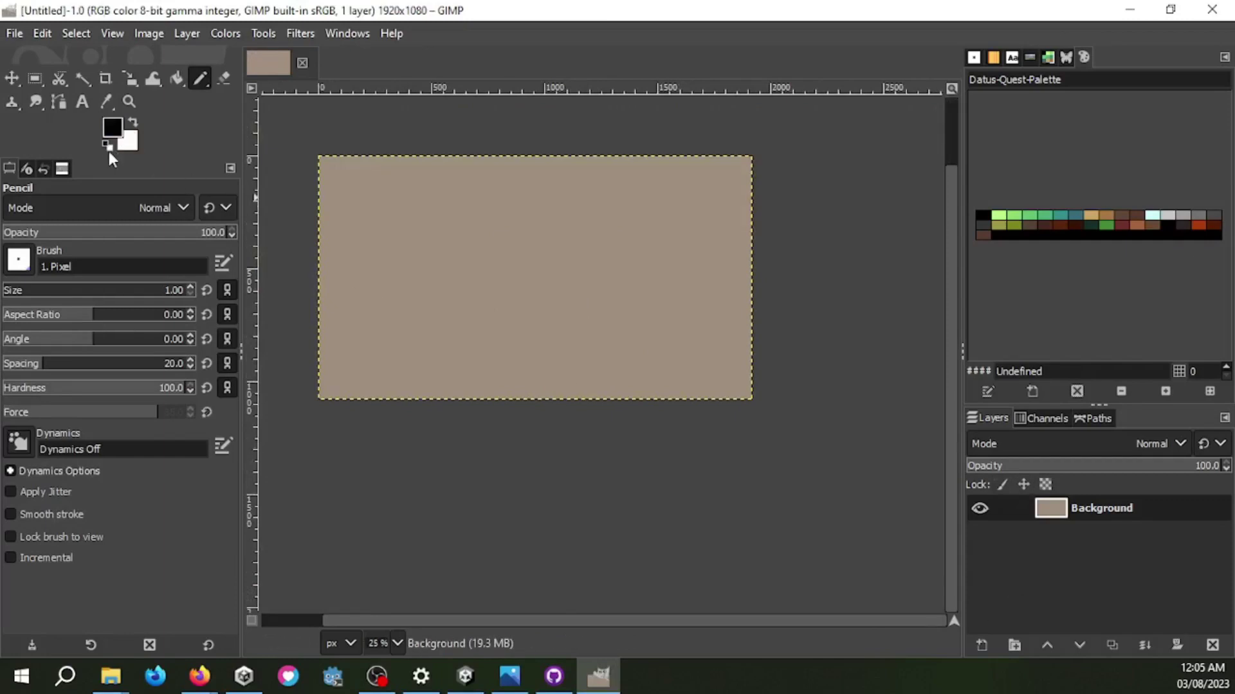
Step: Fill the whole canvas with black and pick brown as the drawing colour
key("shift+b")
left_click(427, 242)
left_click(200, 78)
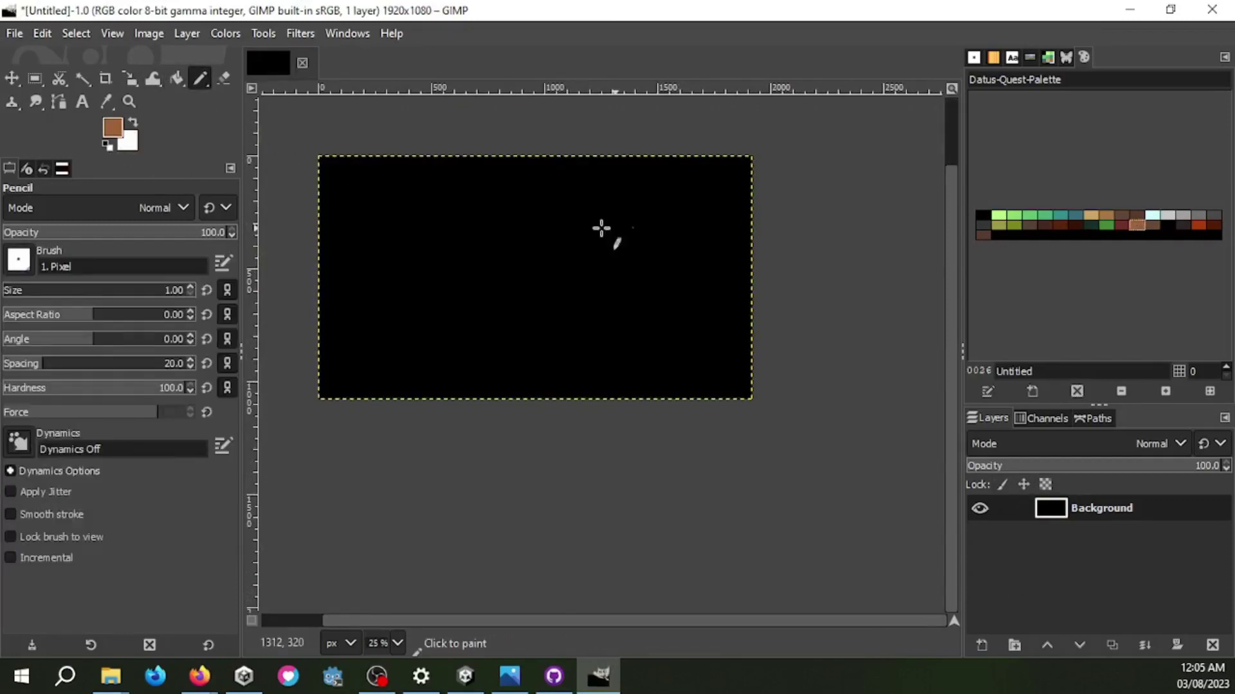
key("2")
Step: Add a new empty layer named 'shadow'
key("minus")
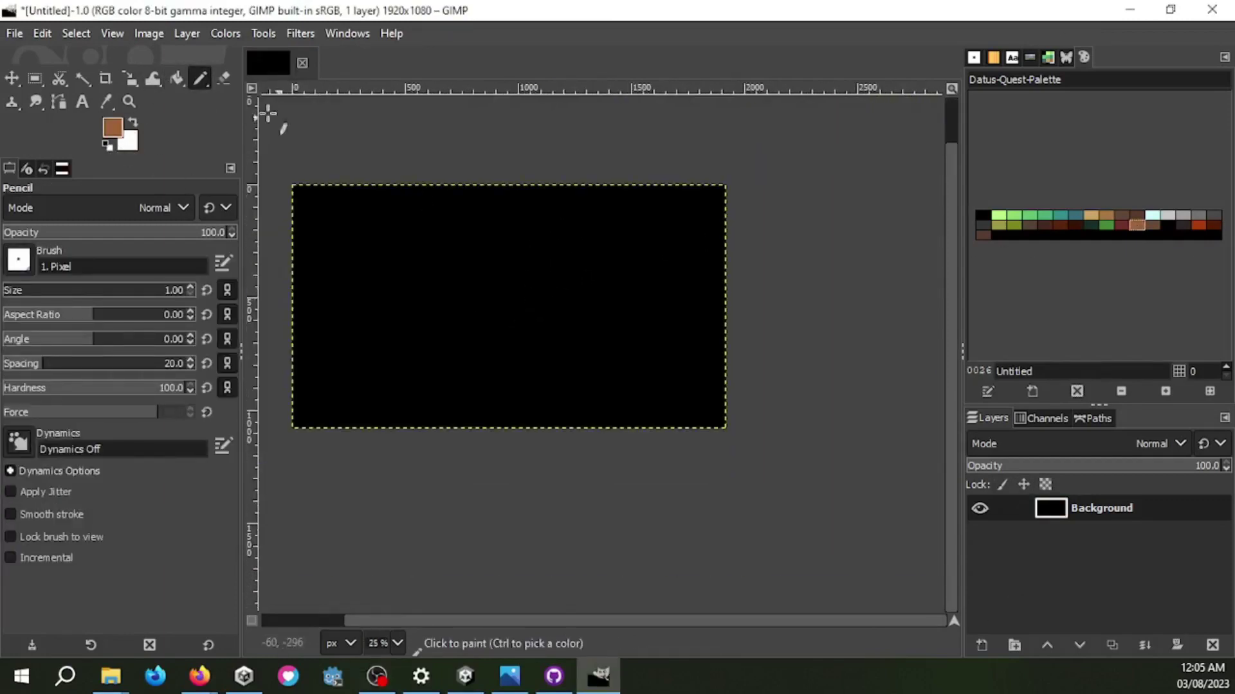
left_click(981, 645)
key("Return")
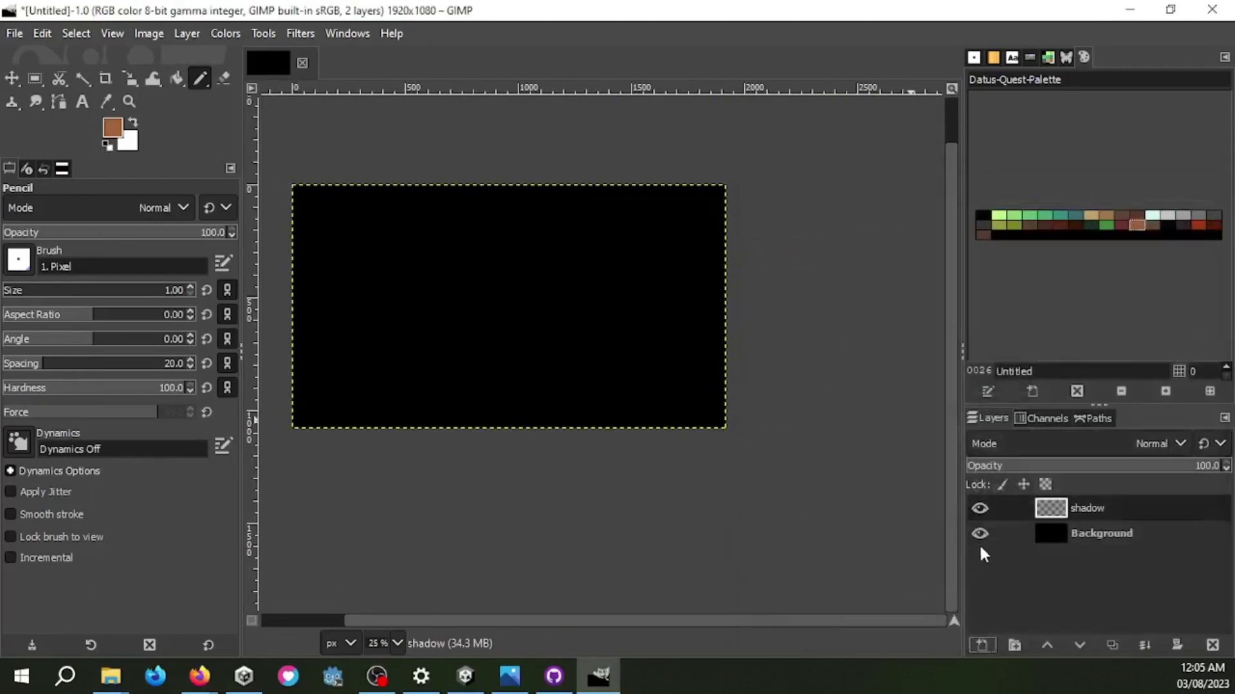
Step: Hide the Background layer and show the grid over the canvas
left_click(111, 33)
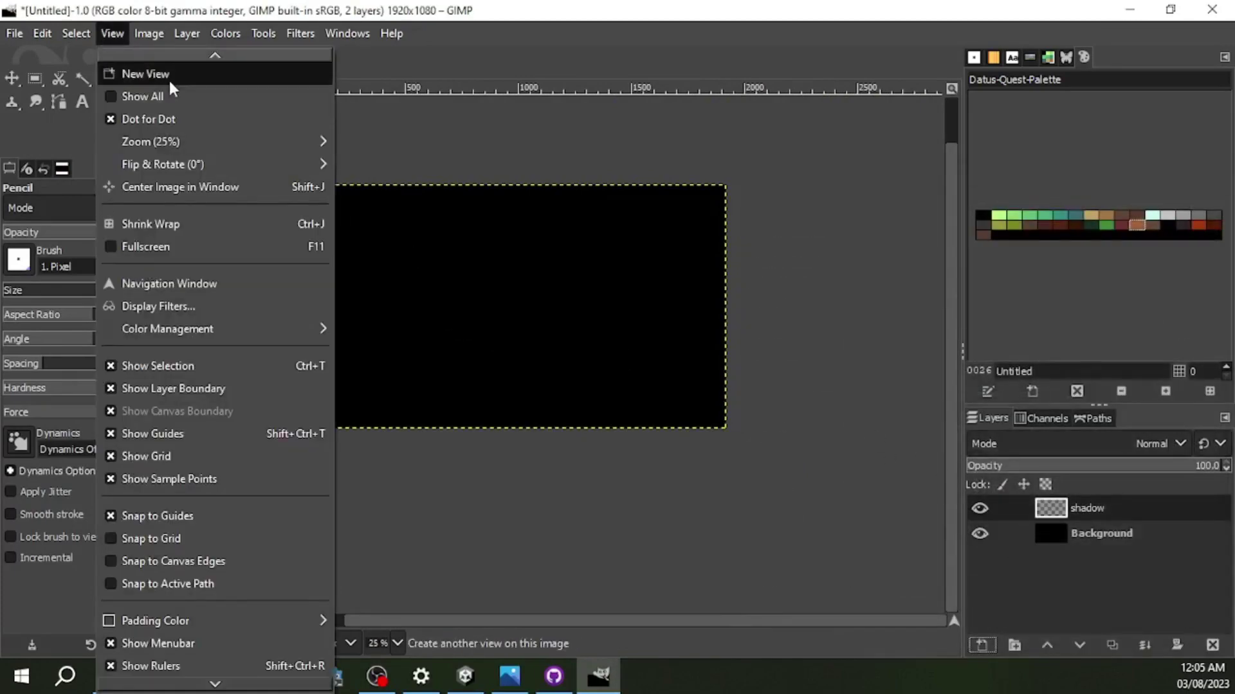
left_click(980, 531)
left_click(112, 33)
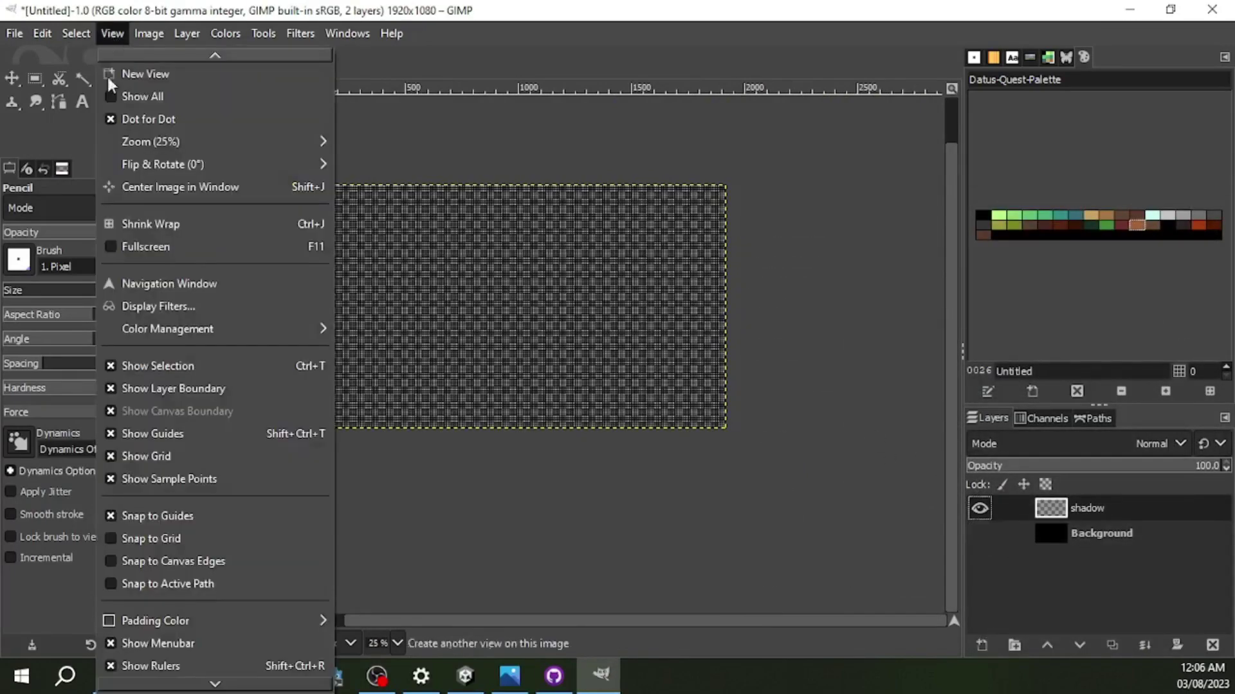
left_click(161, 455)
scroll(421, 326, "up", 2)
Step: Set the grid spacing to 36 pixels
left_click(225, 33)
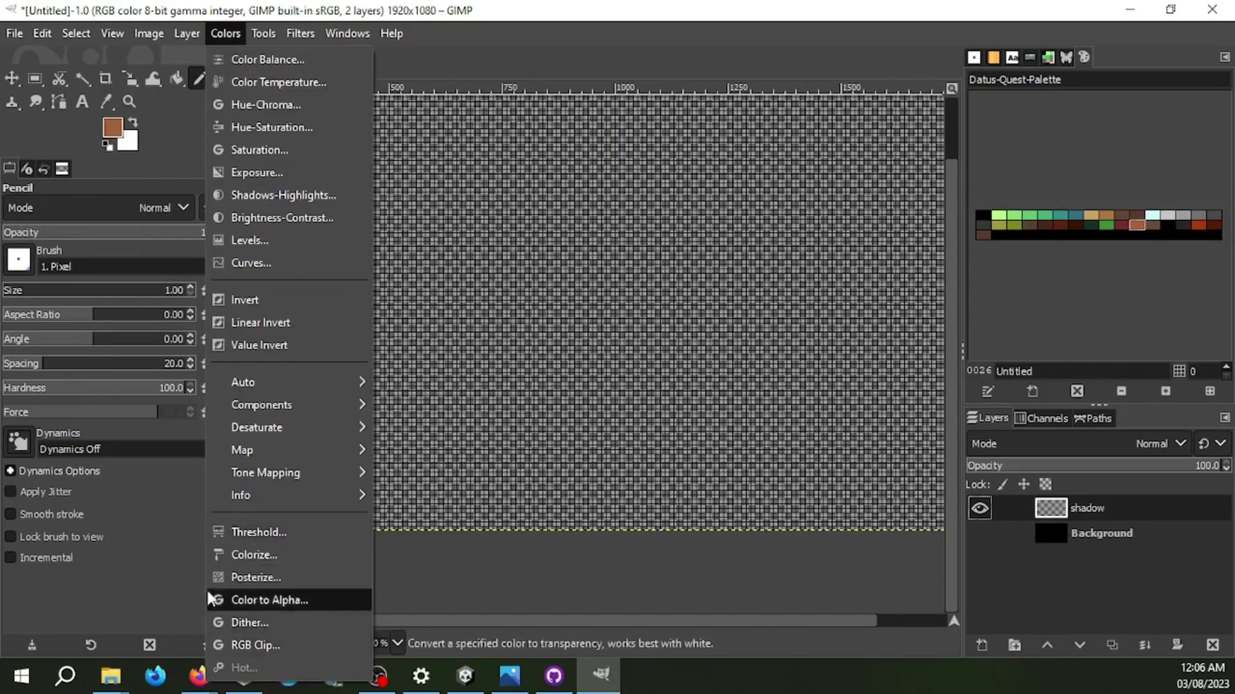
left_click(190, 540)
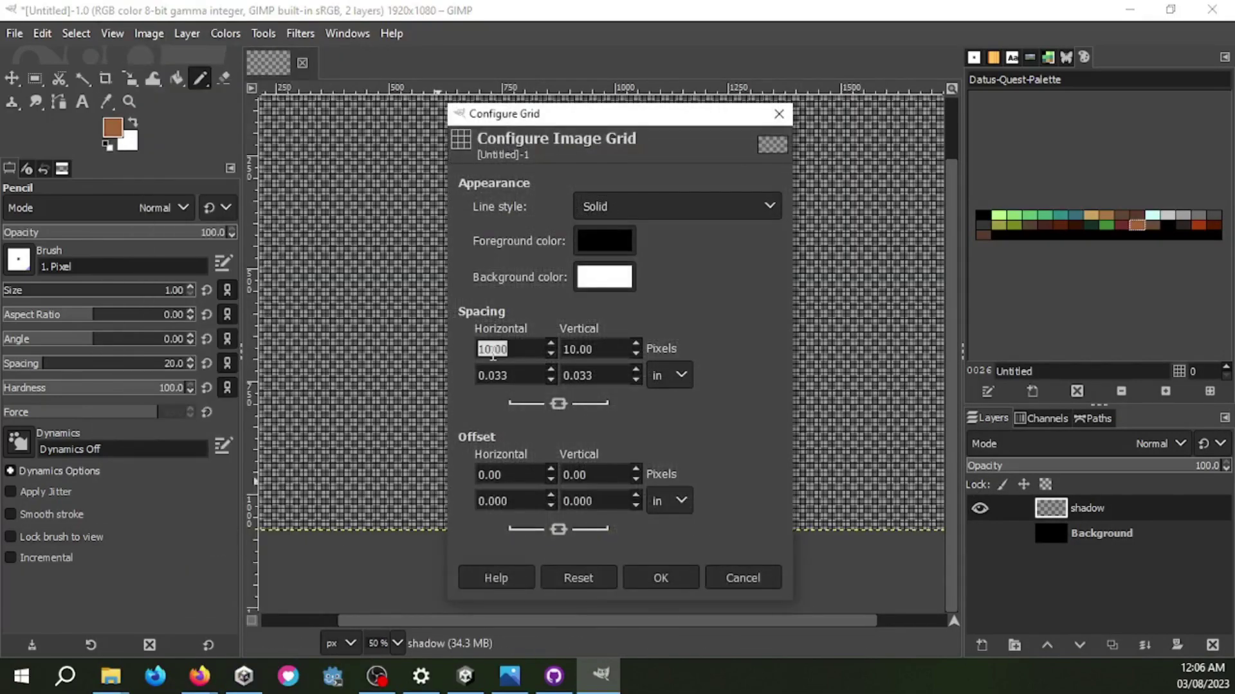
type("36")
key("Tab")
key("Return")
scroll(565, 380, "down", 4)
scroll(565, 380, "up", 2)
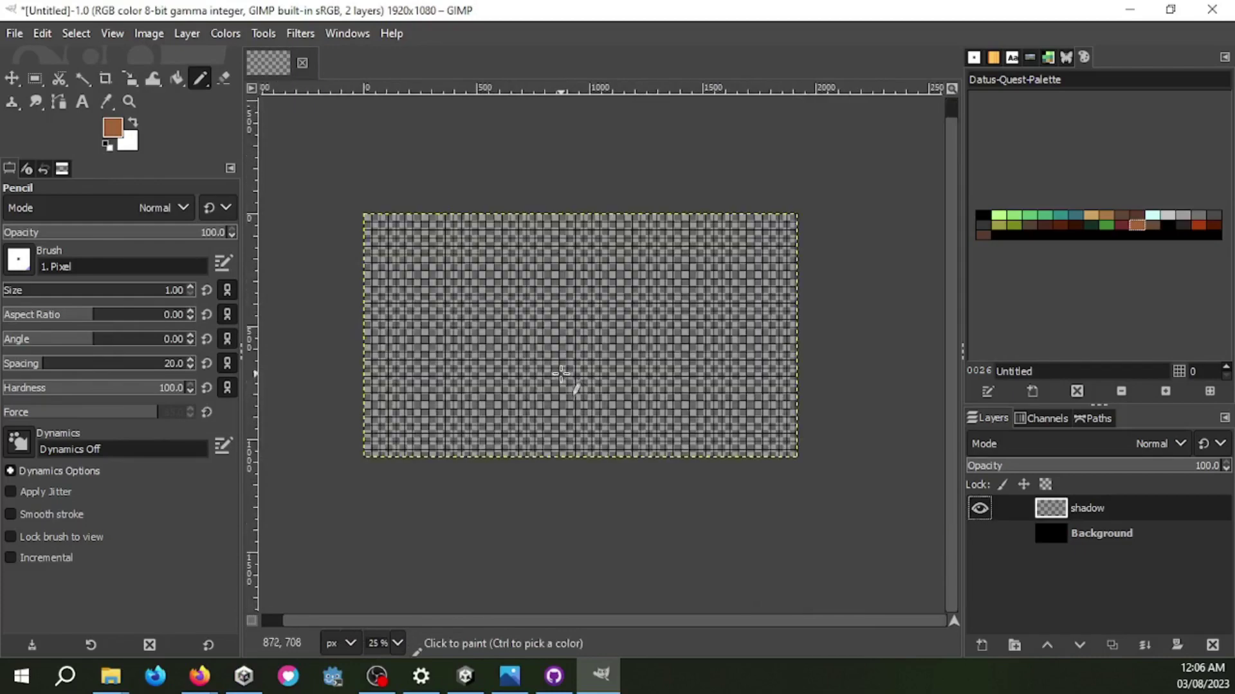
Step: Change the grid spacing to 144 pixels
left_click(154, 34)
left_click(219, 539)
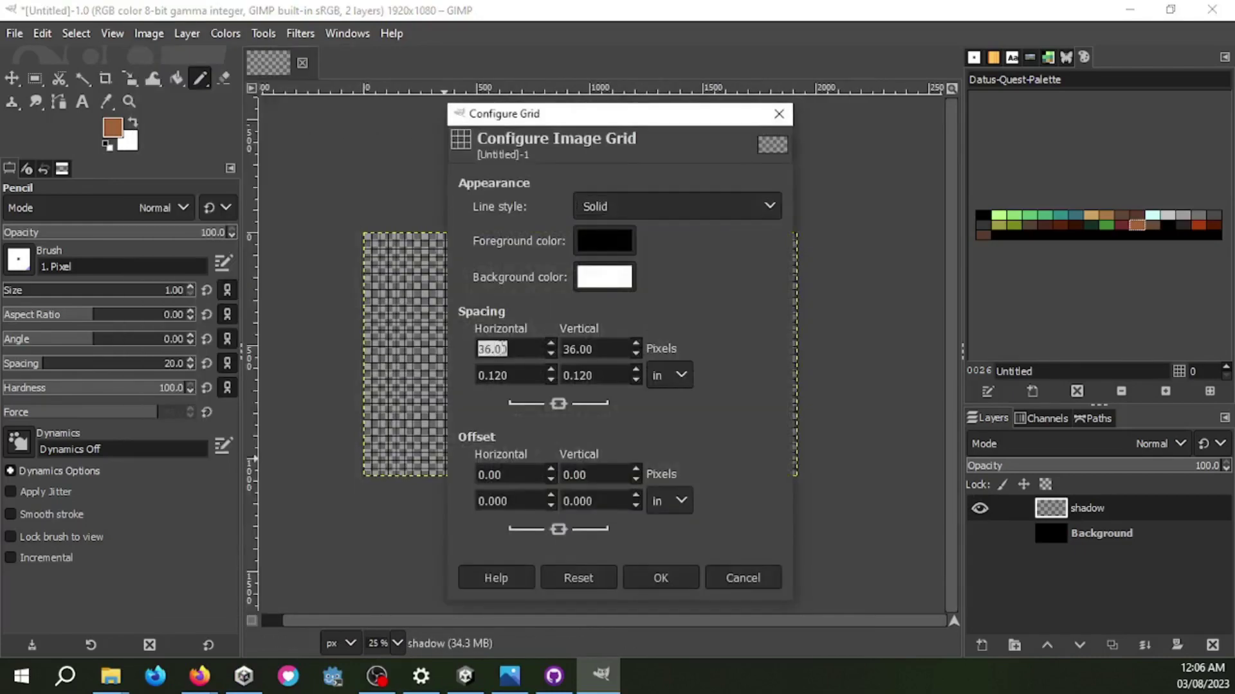
type("144")
key("Tab")
left_click(659, 579)
Step: Change the grid spacing to 72 pixels
left_click(148, 33)
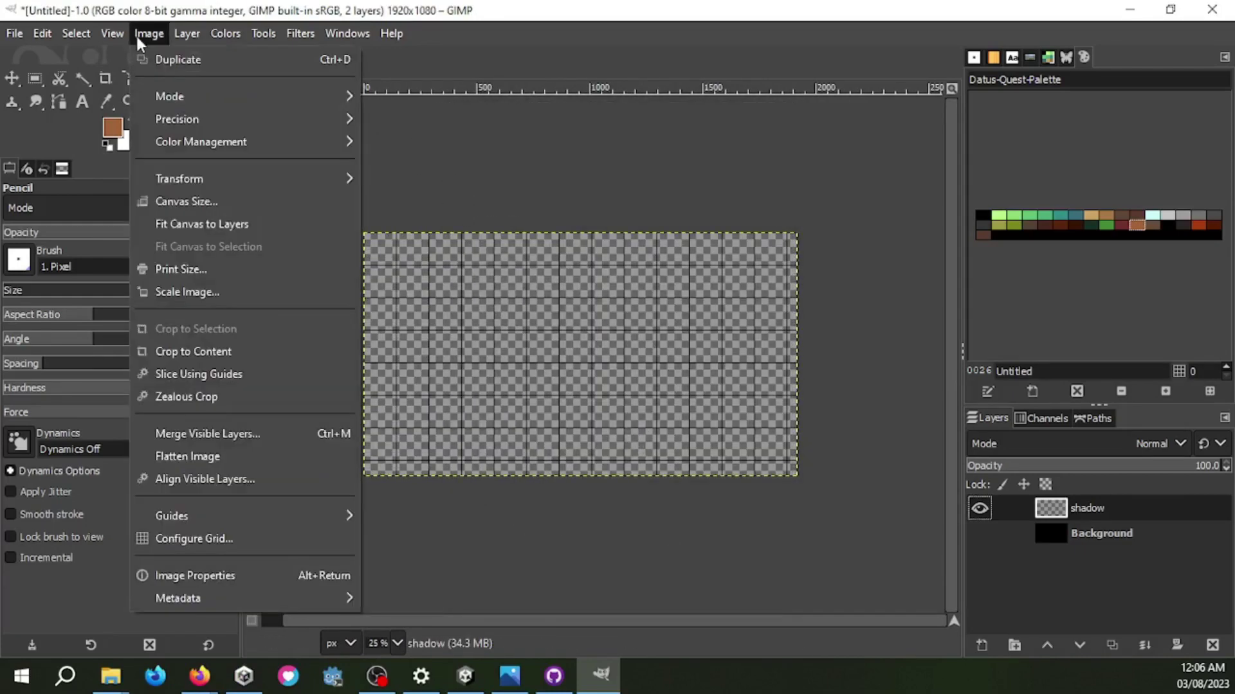
left_click(193, 537)
left_click_drag(478, 349, 490, 347)
type("72")
key("Tab")
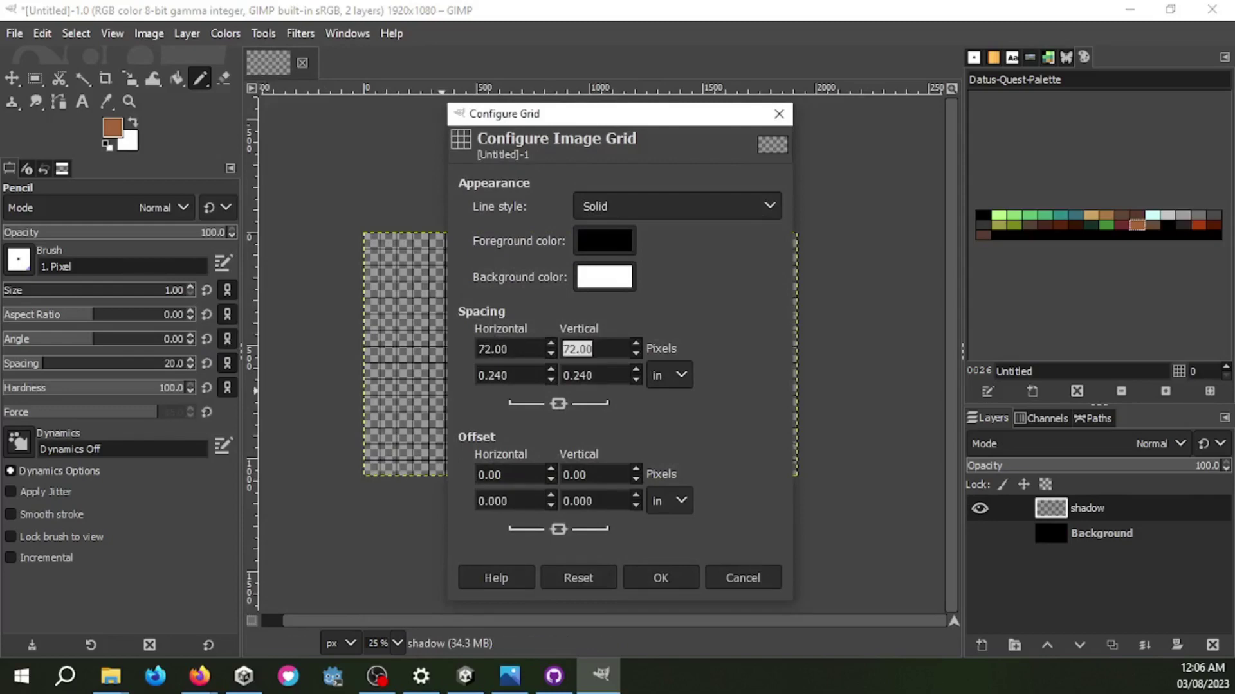
left_click(660, 578)
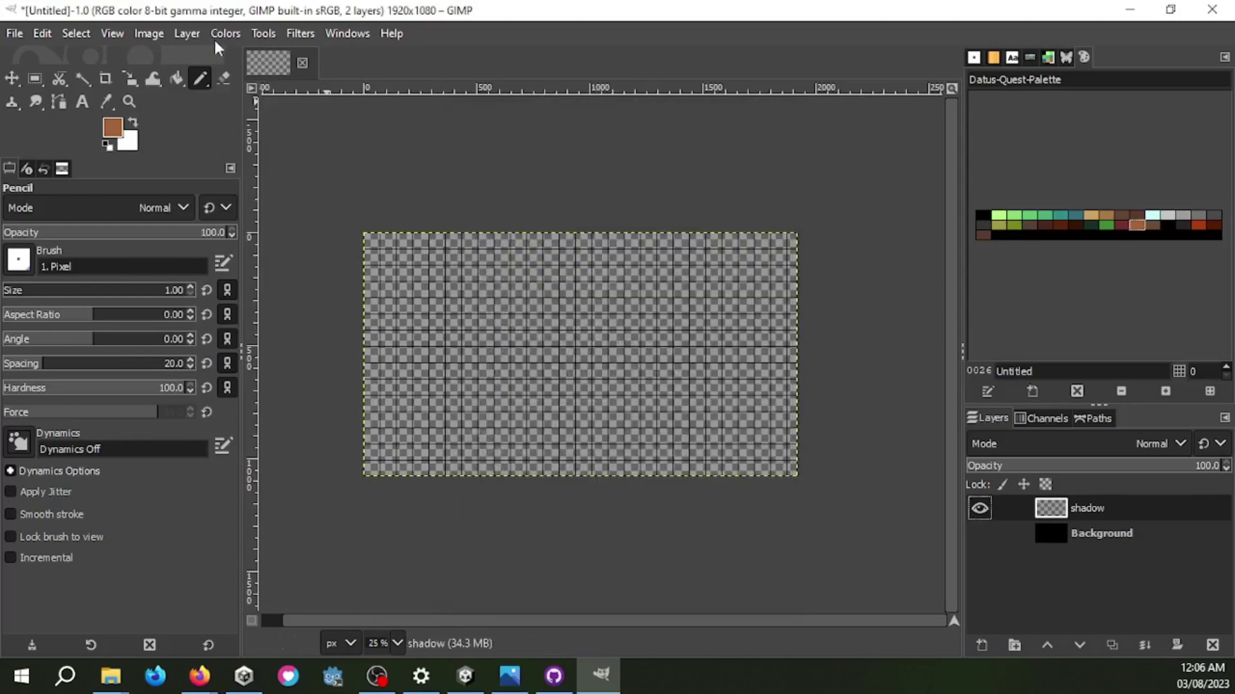
Step: Settle the grid spacing at 32 pixels after trying 36
left_click(148, 34)
left_click(193, 538)
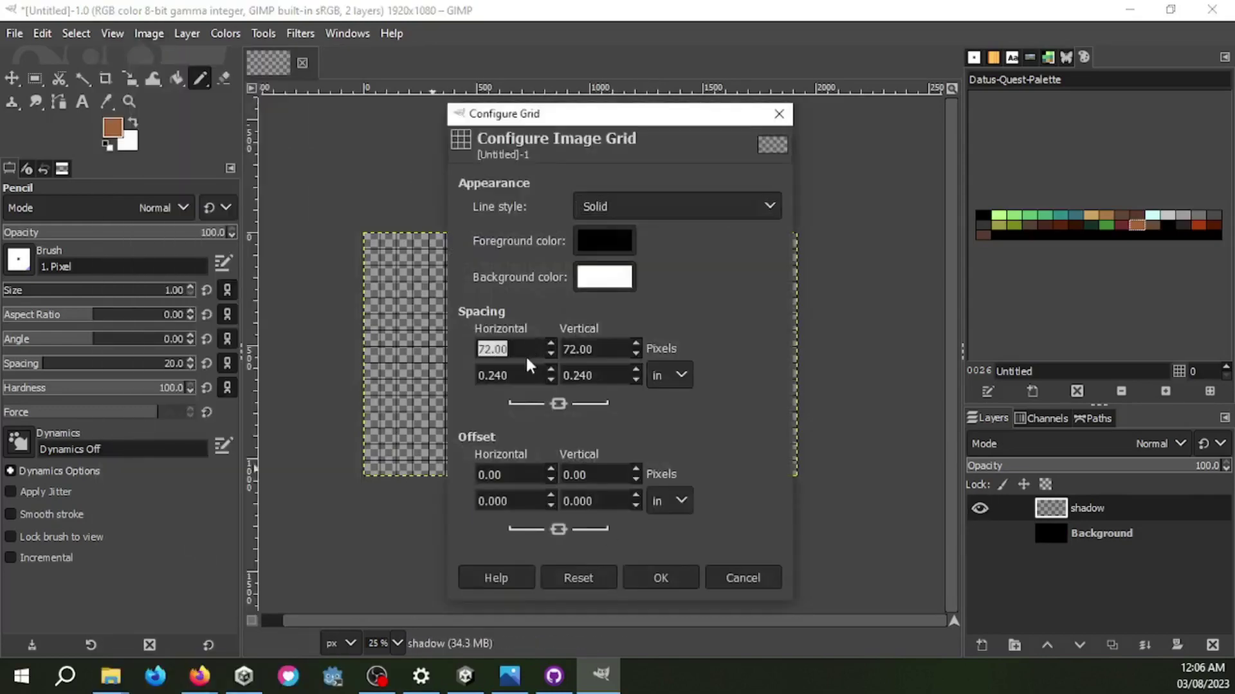
type("36")
key("Tab")
mouse_move(593, 113)
left_mouse_down()
mouse_move(367, 135)
mouse_move(547, 102)
left_mouse_up()
scroll(643, 353, "up", 3)
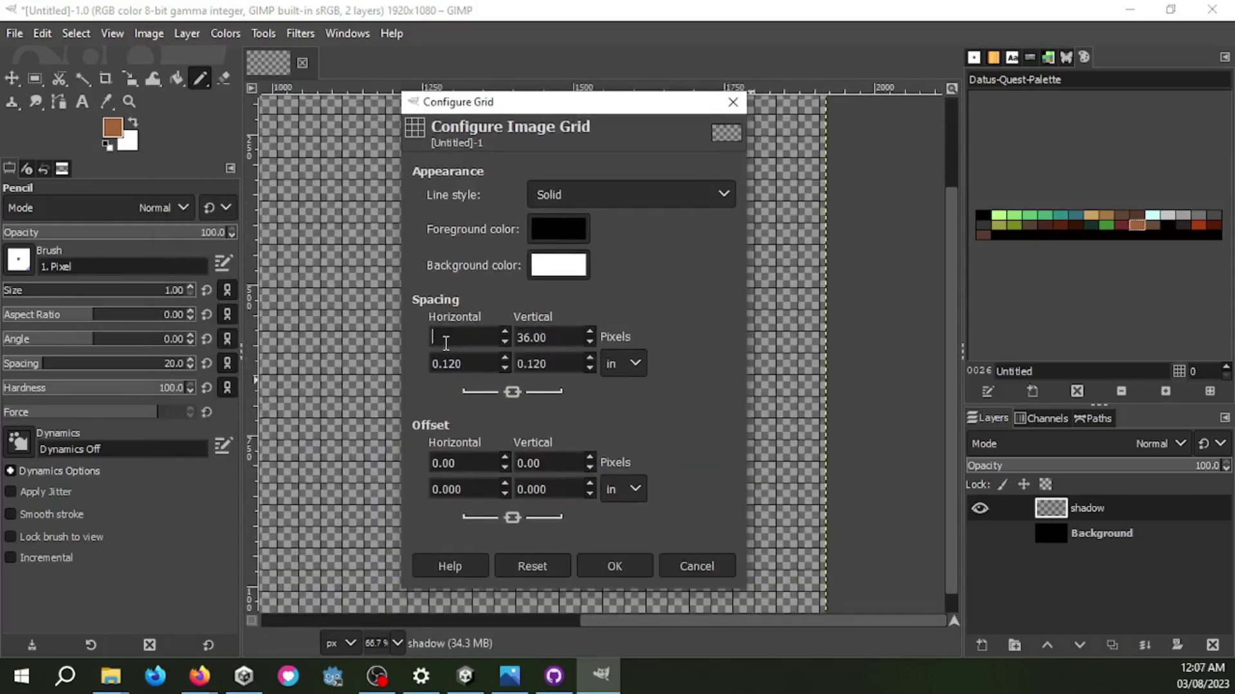
type("32.00")
left_click(615, 566)
scroll(551, 359, "down", 2)
Step: Pick brown and pencil a stroke above the band
scroll(545, 419, "up", 1)
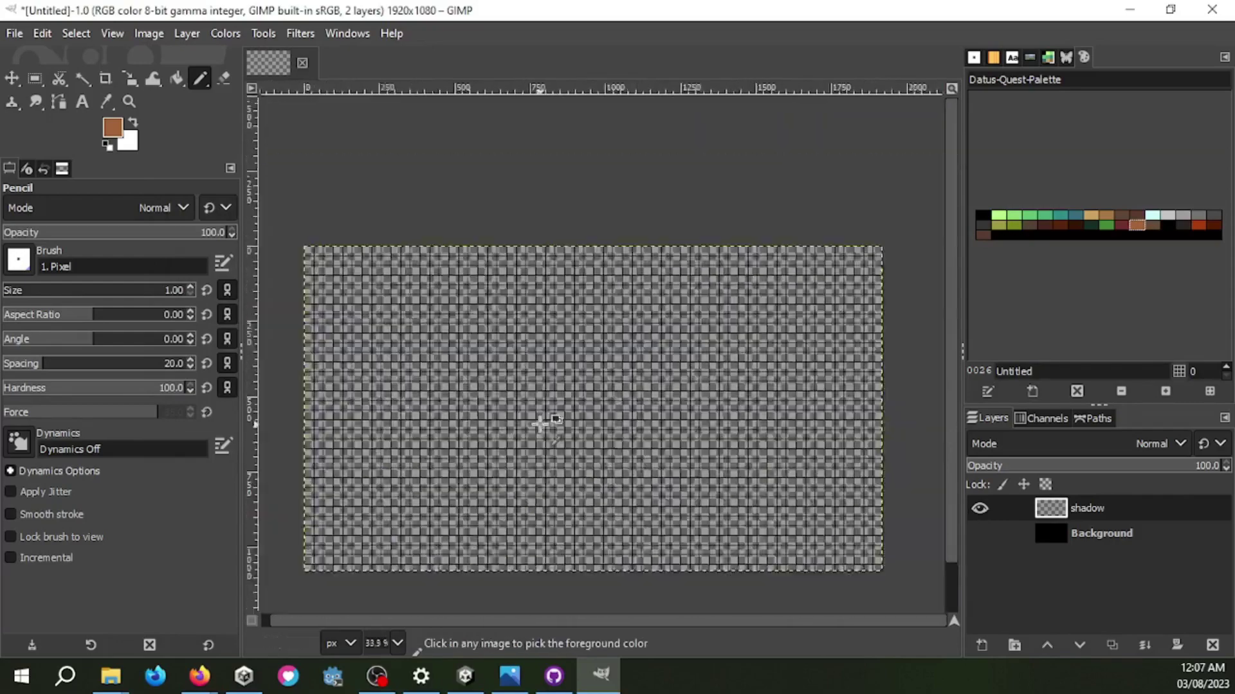
left_click(1135, 226)
scroll(414, 317, "up", 2)
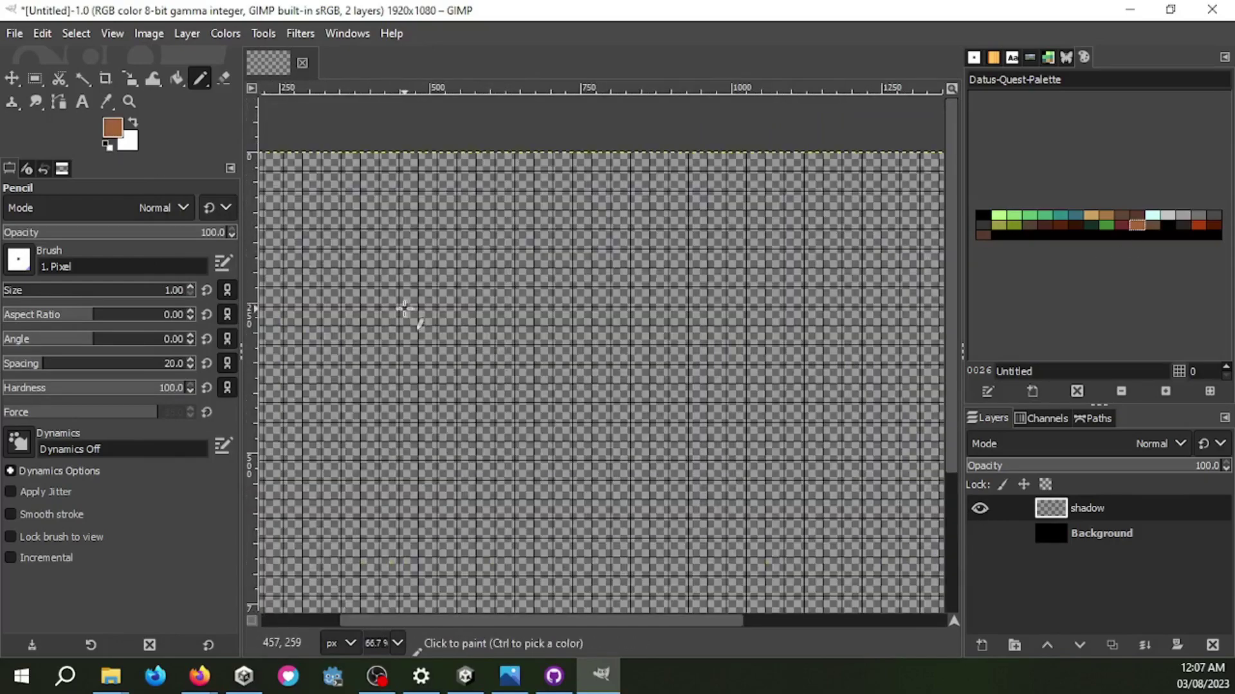
scroll(455, 331, "down", 3)
scroll(412, 296, "up", 3)
scroll(335, 243, "up", 4)
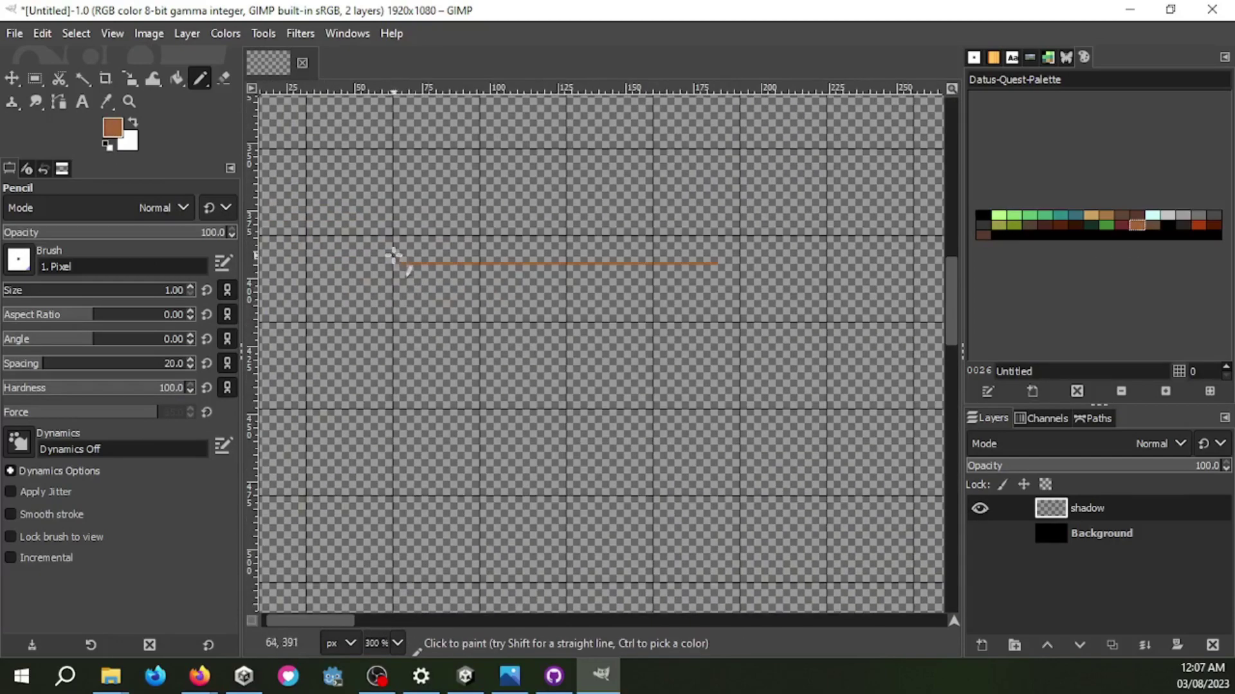
scroll(412, 257, "up", 2)
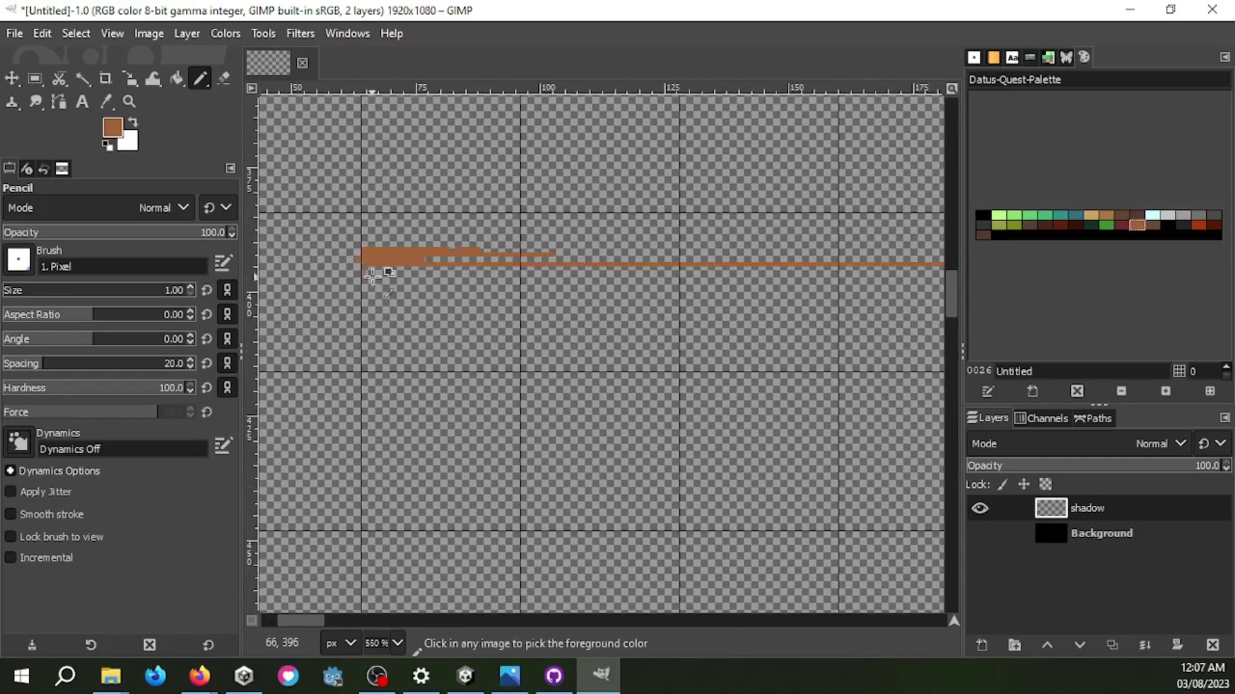
scroll(450, 254, "up", 2)
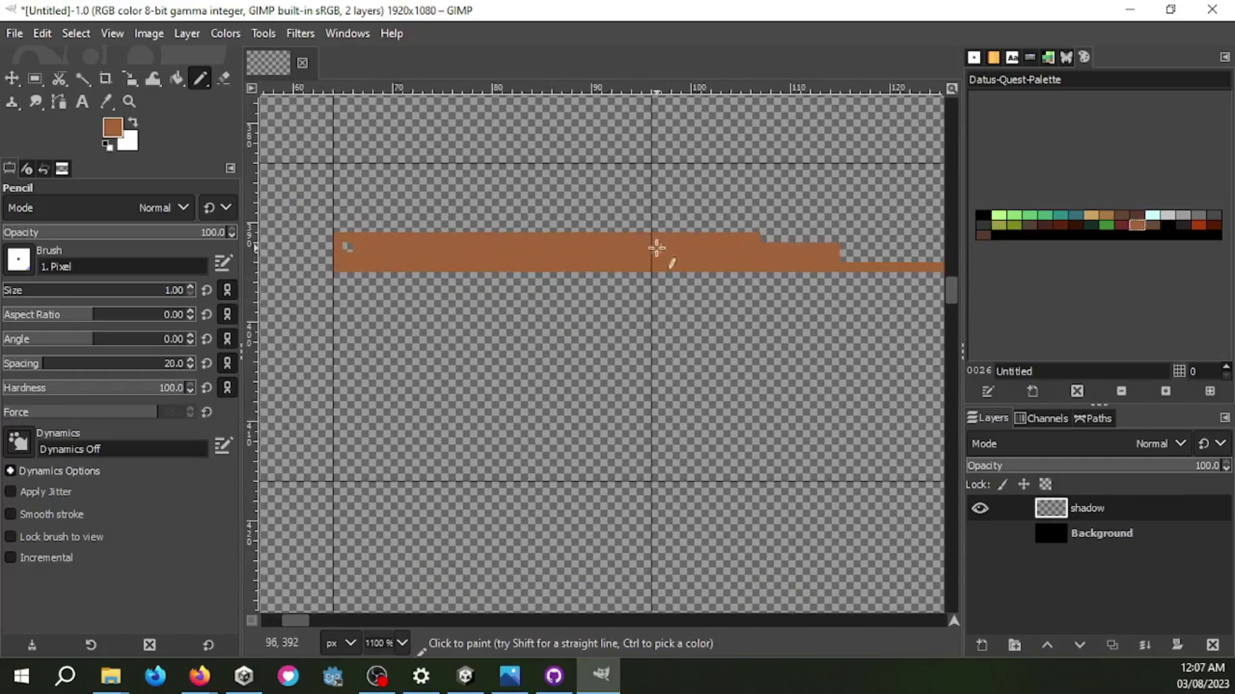
scroll(656, 248, "down", 4)
scroll(662, 234, "up", 4)
scroll(758, 232, "right", 1)
left_click_drag(582, 243, 710, 229)
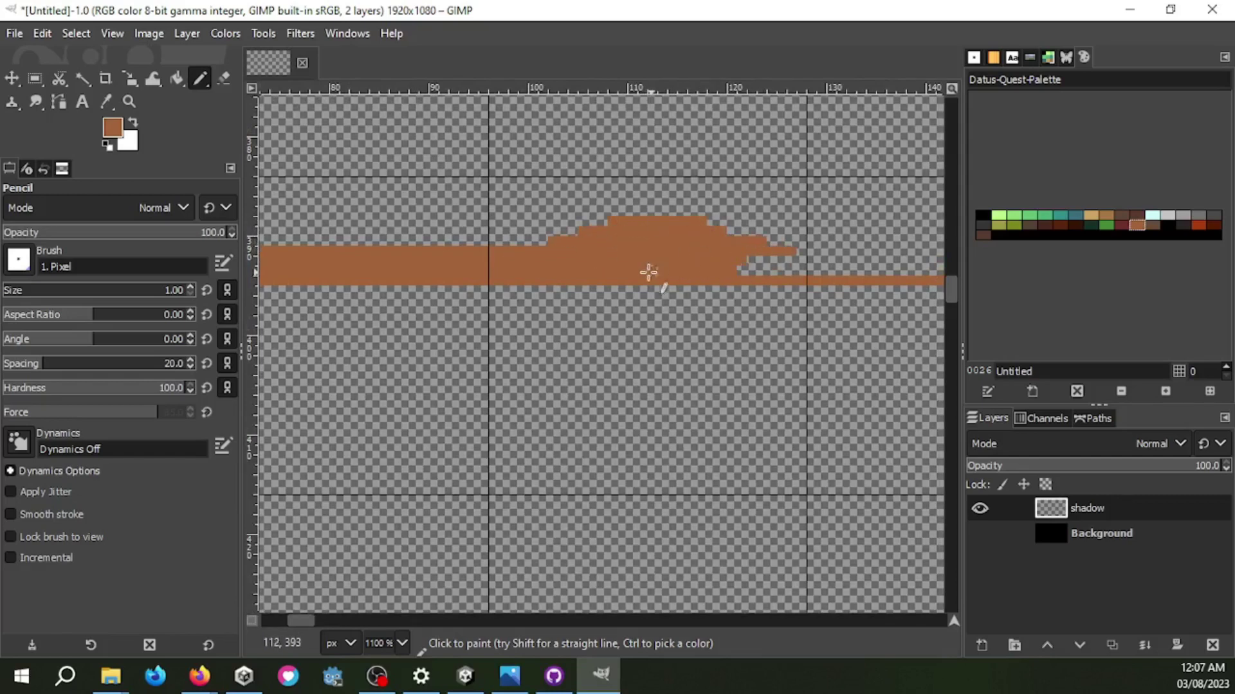
Step: Undo and redo the pencil stroke, then erase stray brown pixels below the band
key("ctrl+z")
key("ctrl+z")
left_click(42, 33)
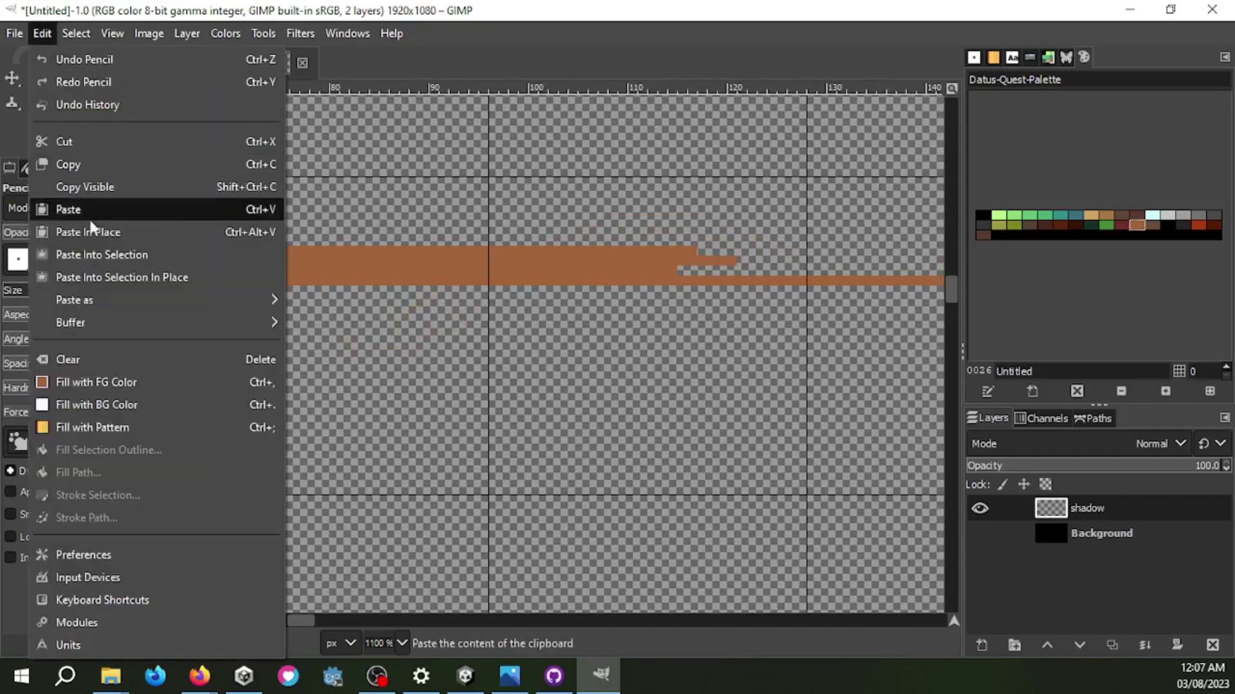
left_click(94, 82)
left_click(223, 78)
scroll(604, 302, "up", 2)
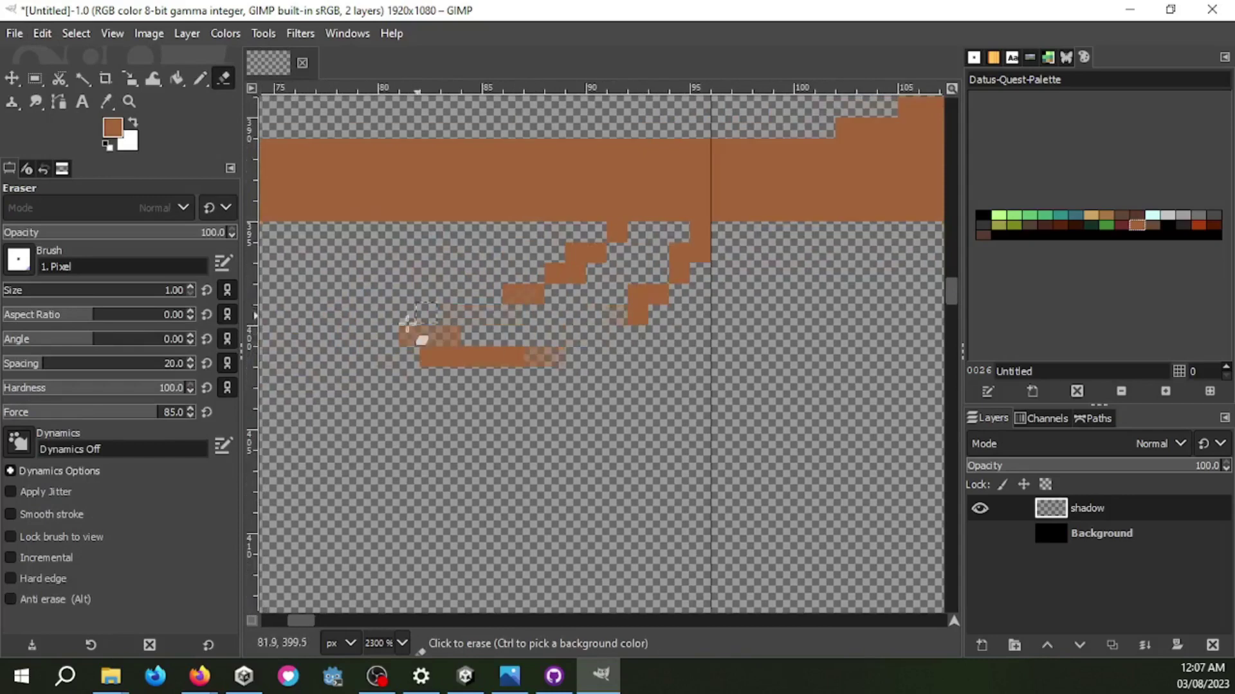
left_click_drag(414, 331, 639, 300)
Step: Pencil a brown dip, extend the stroke right and draw a second rising line
key("n")
mouse_move(566, 254)
left_mouse_down()
mouse_move(584, 240)
mouse_move(598, 292)
mouse_move(638, 235)
left_mouse_up()
scroll(638, 235, "down", 2)
scroll(586, 270, "down", 3)
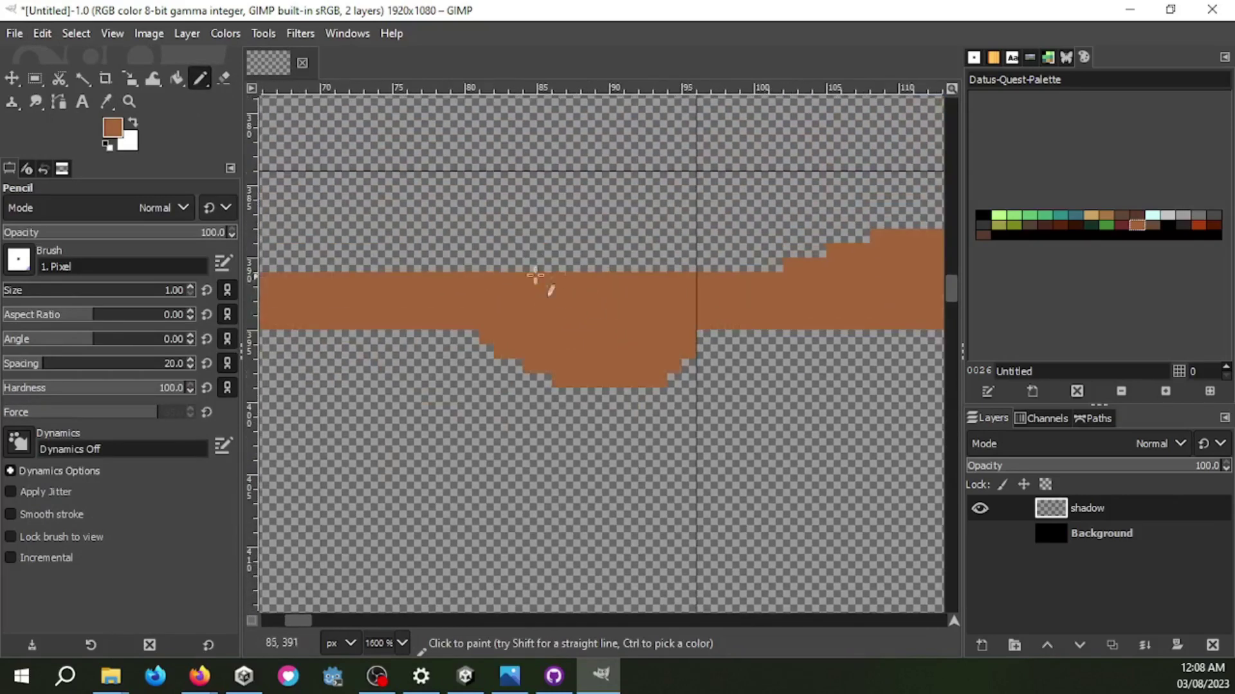
scroll(394, 293, "down", 5)
scroll(524, 339, "up", 7)
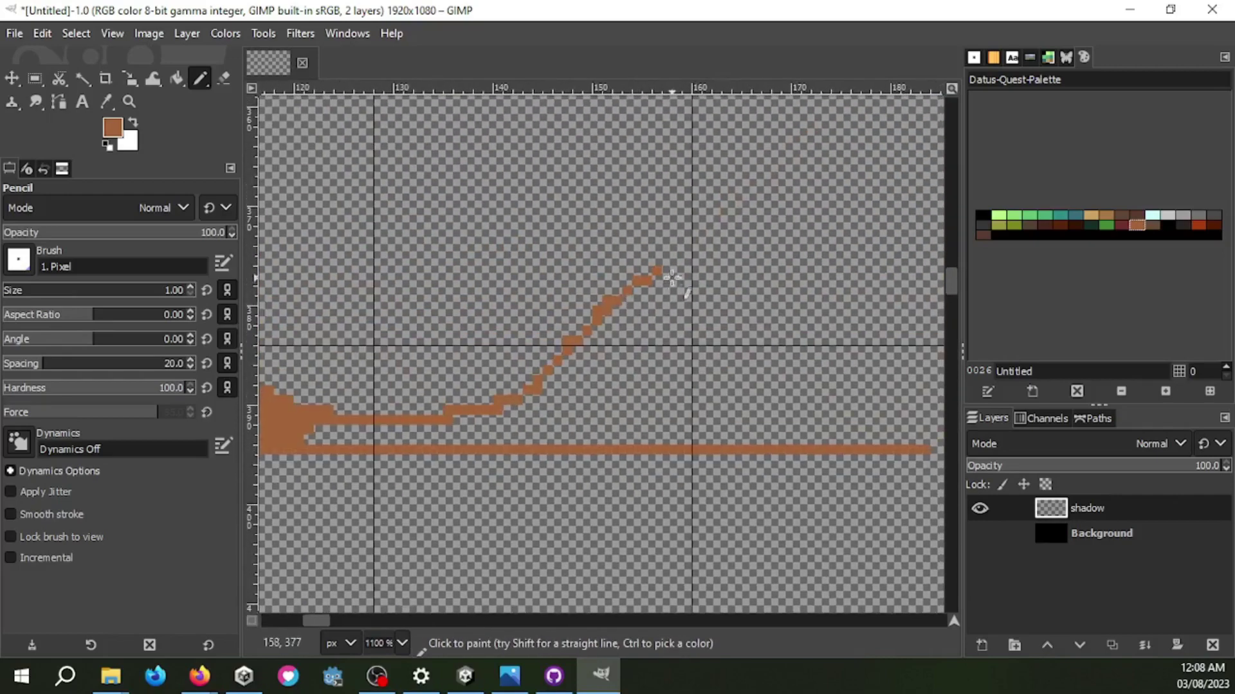
left_click_drag(670, 273, 864, 238)
scroll(862, 268, "down", 1)
left_click_drag(641, 323, 749, 303)
Step: Show the black background again and add a short brown stroke at the rising line's end
left_click(979, 533)
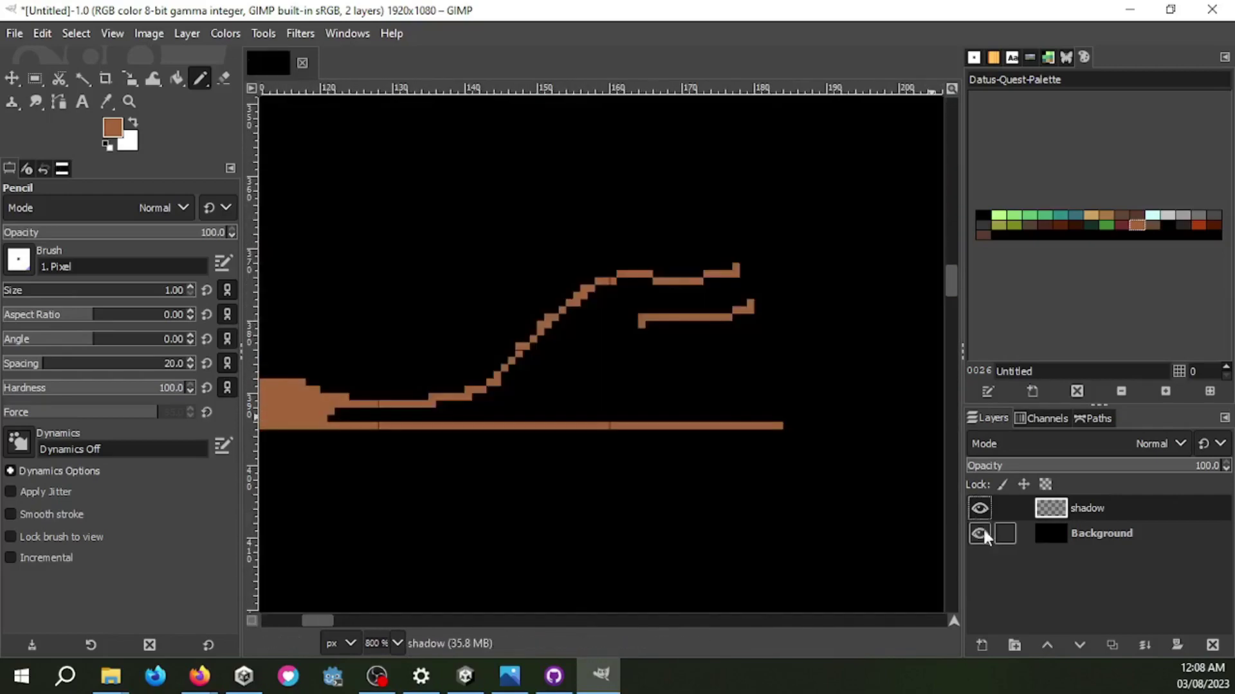
scroll(523, 331, "up", 2)
scroll(519, 314, "up", 1)
key("shift+e")
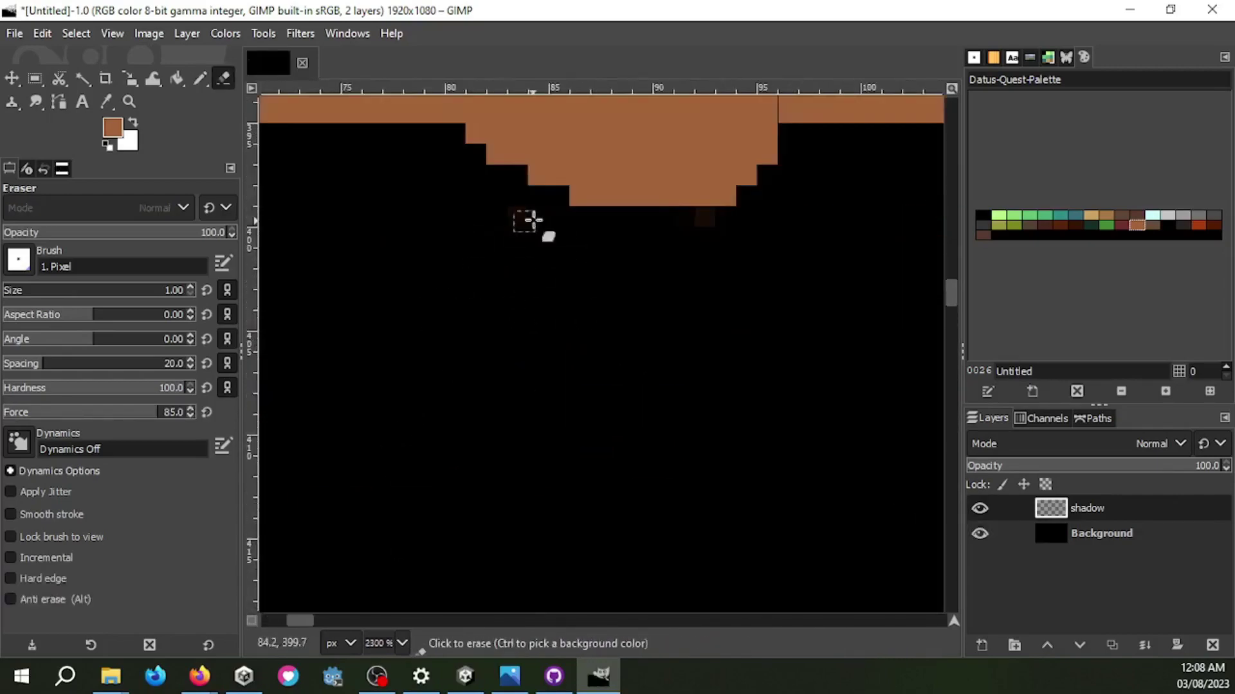
scroll(648, 236, "down", 3)
key("n")
scroll(350, 240, "up", 3)
scroll(592, 295, "down", 1)
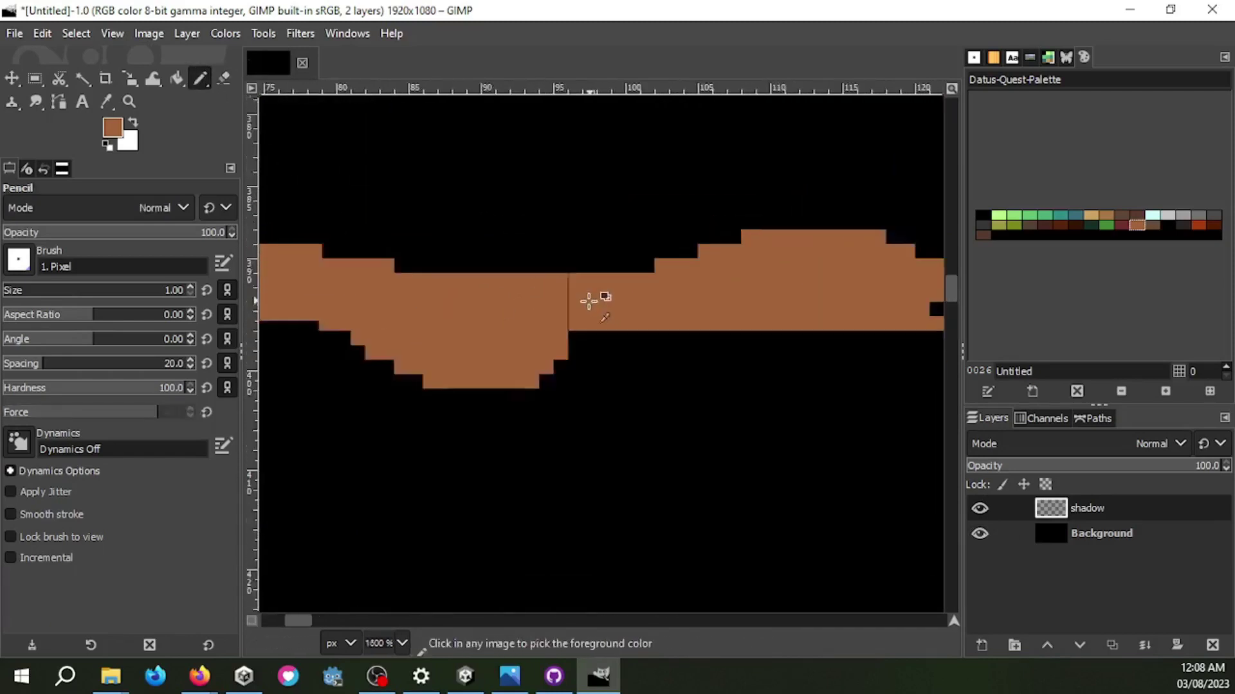
scroll(695, 287, "down", 4)
scroll(639, 317, "up", 2)
scroll(684, 284, "up", 2)
scroll(595, 358, "up", 1)
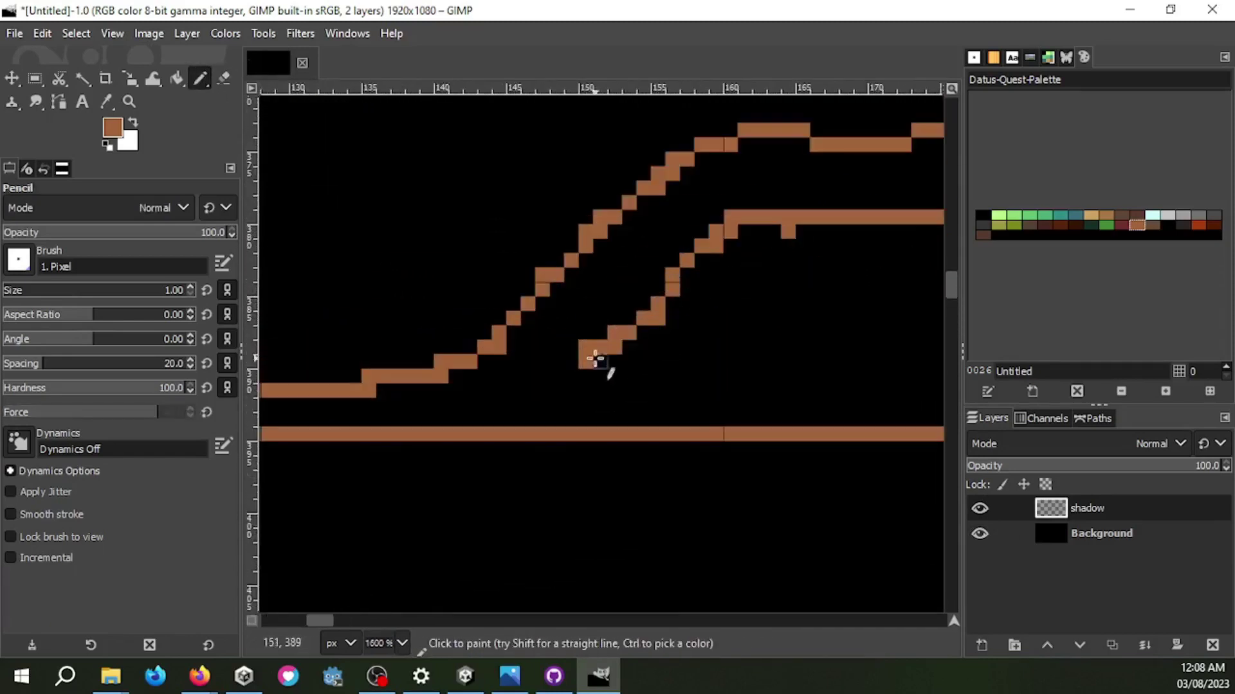
scroll(793, 227, "down", 1)
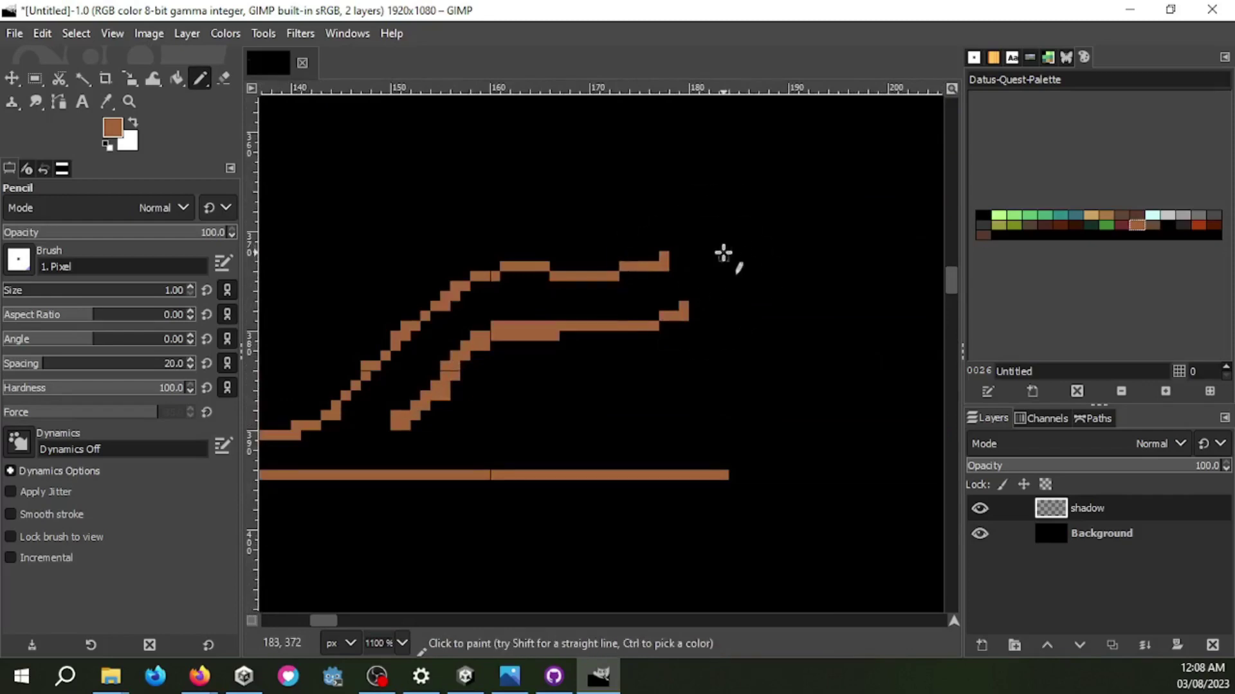
left_click_drag(723, 253, 737, 174)
Step: Hide the background, extend the top stroke right and draw a stepped stroke rising up-right
scroll(751, 207, "down", 2)
left_click(979, 533)
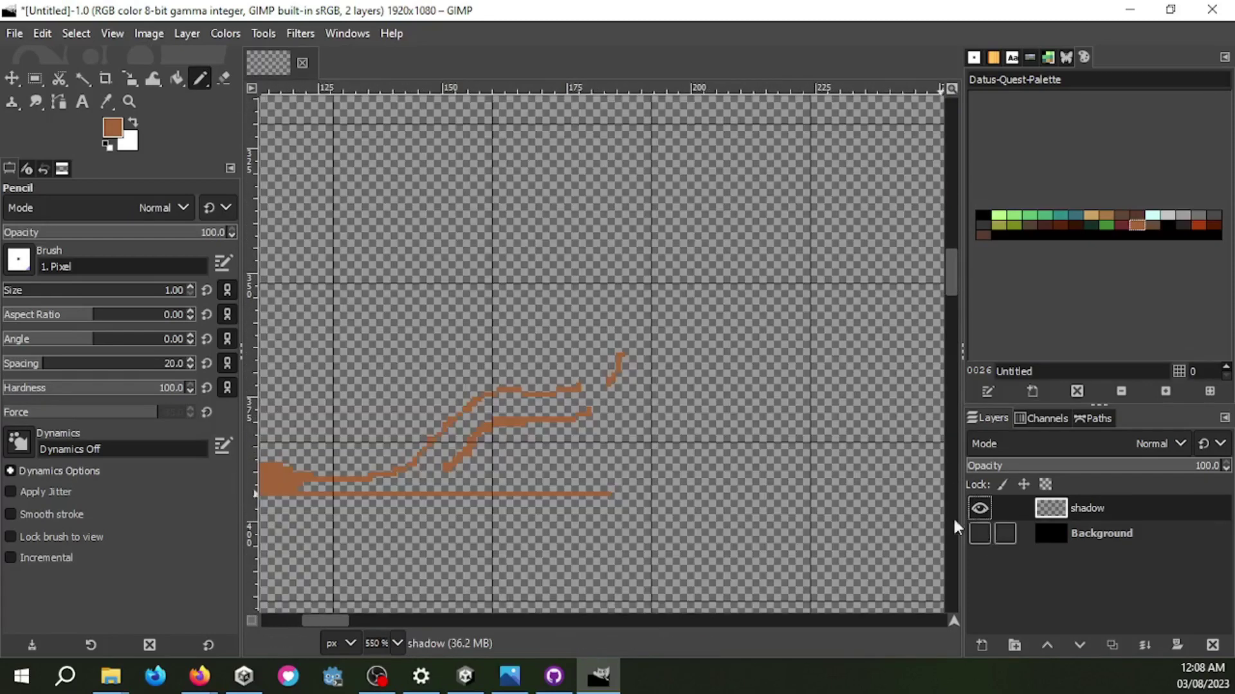
scroll(649, 340, "up", 1)
mouse_move(614, 349)
left_mouse_down()
mouse_move(649, 341)
mouse_move(718, 386)
left_mouse_up()
scroll(671, 297, "up", 1)
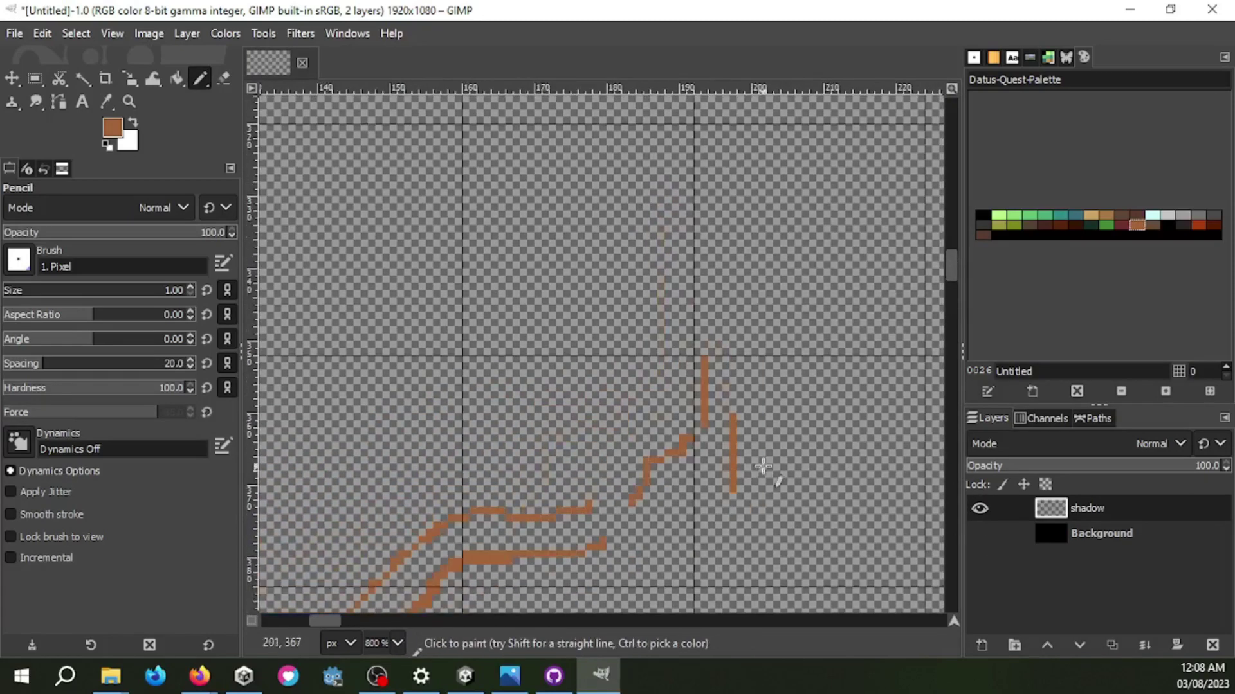
scroll(717, 386, "up", 1)
scroll(384, 425, "down", 2)
left_click_drag(515, 392, 798, 293)
scroll(643, 386, "up", 2)
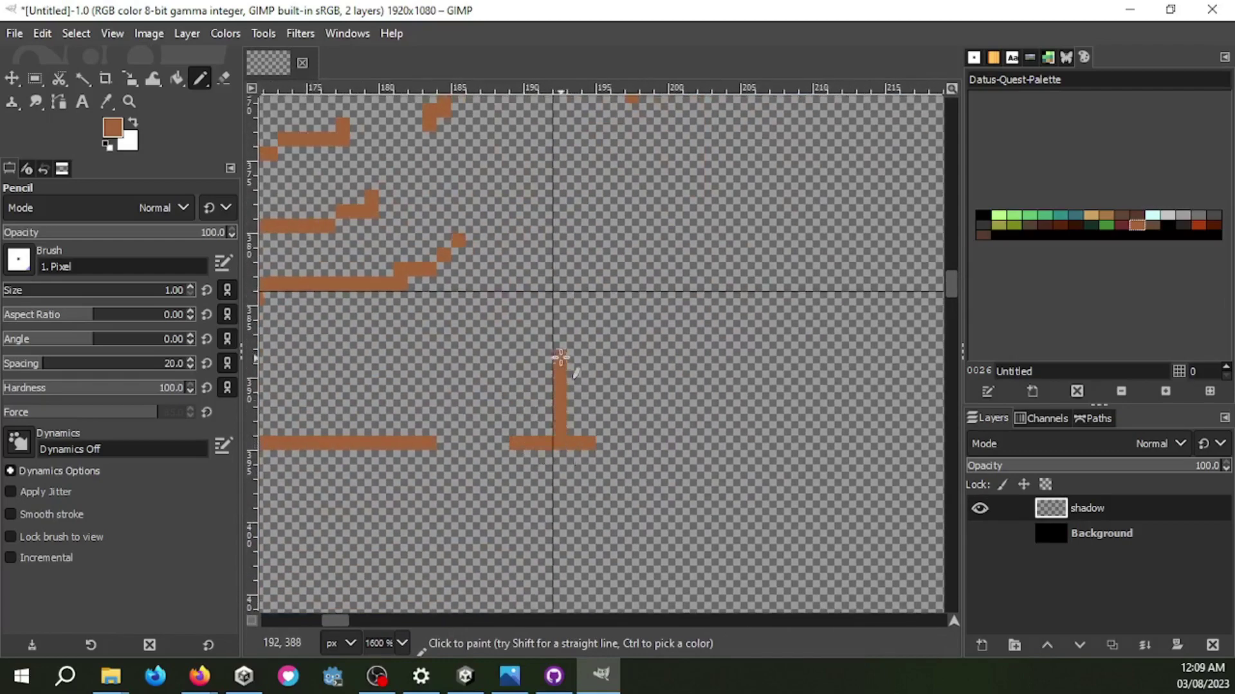
Step: Paint the tower's Y-shaped arms and its diagonal legs in brown
scroll(616, 289, "down", 1)
scroll(636, 226, "down", 1)
scroll(592, 290, "up", 1)
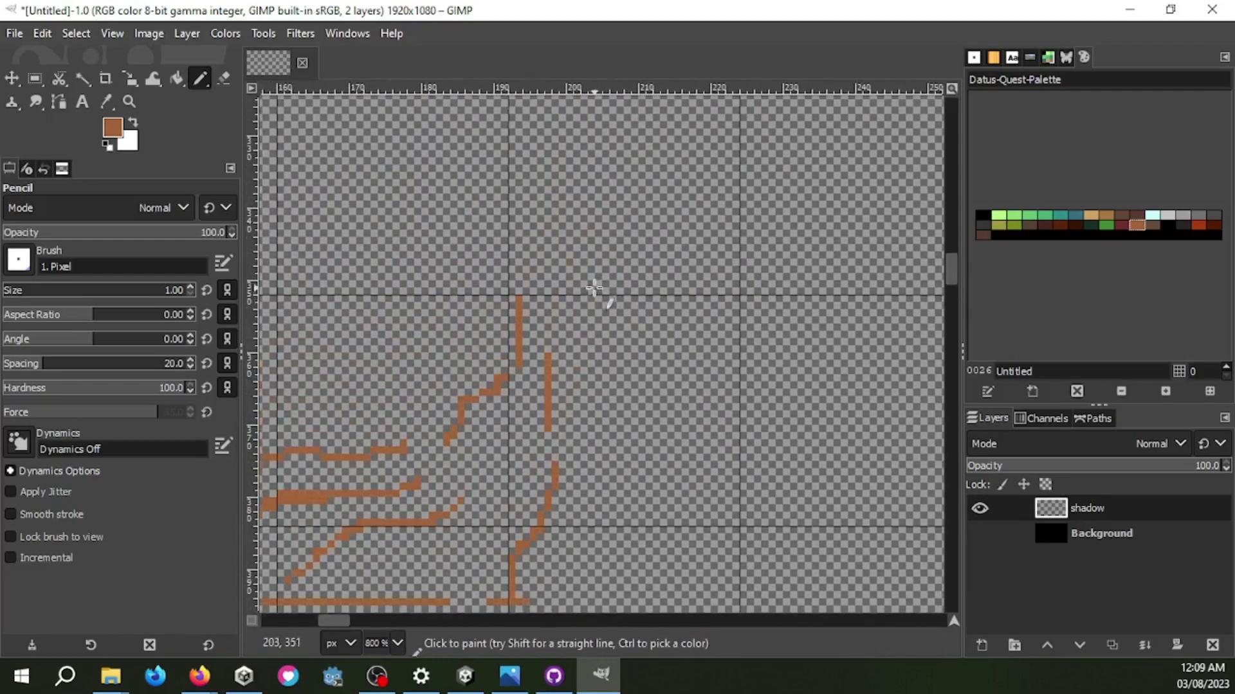
left_click_drag(628, 154, 593, 114)
scroll(598, 128, "up", 2)
scroll(620, 238, "up", 1)
mouse_move(634, 244)
left_mouse_down()
mouse_move(663, 196)
mouse_move(669, 345)
mouse_move(753, 547)
mouse_move(680, 170)
left_mouse_up()
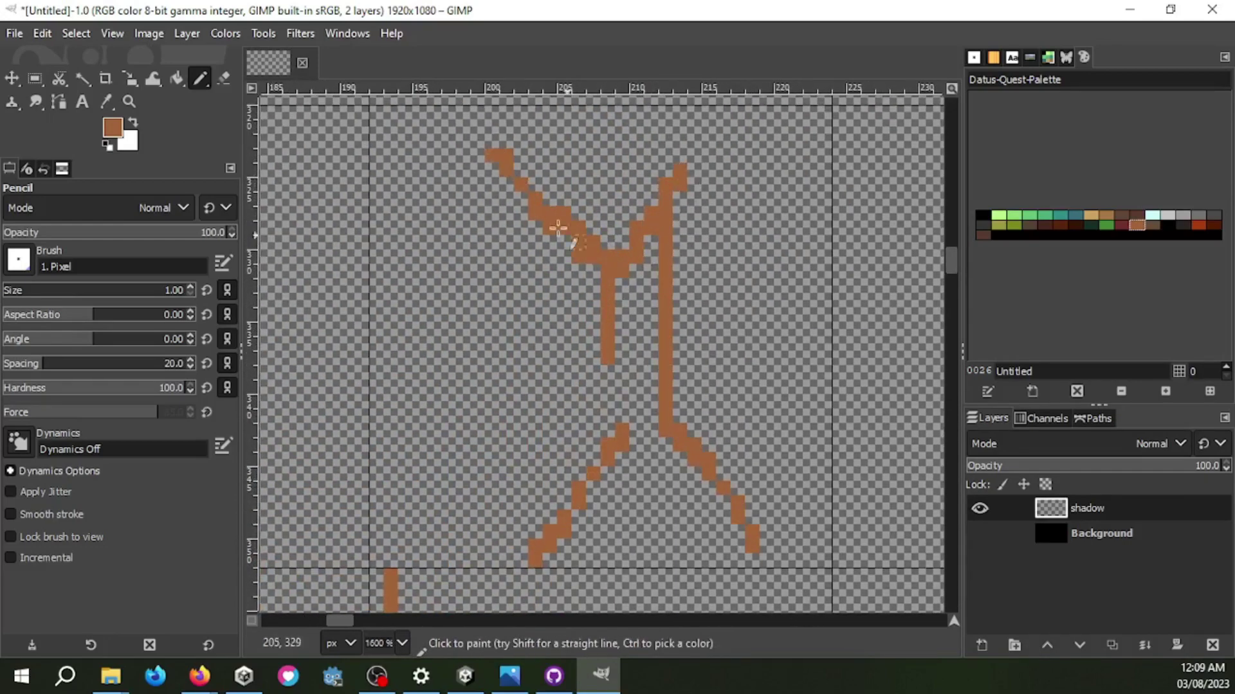
Step: Add another row of brown pixels below the tower
scroll(595, 322, "down", 2)
scroll(546, 270, "up", 1)
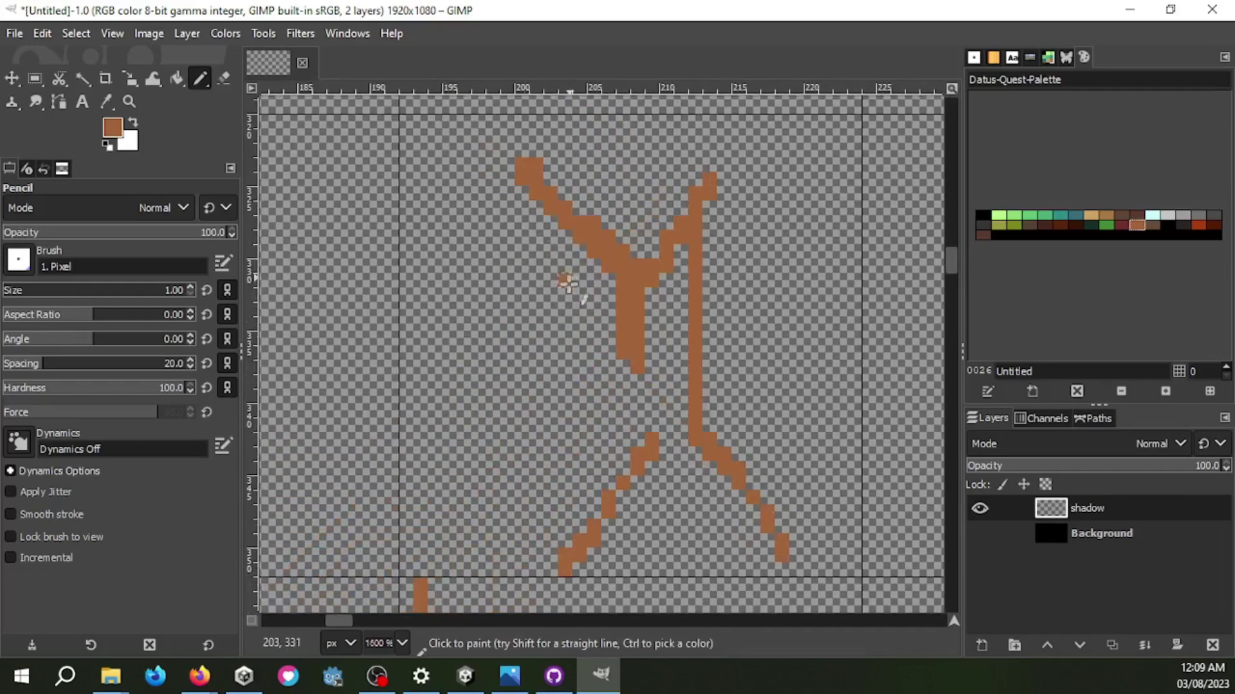
scroll(643, 308, "up", 5)
scroll(672, 323, "down", 5)
scroll(712, 463, "down", 2)
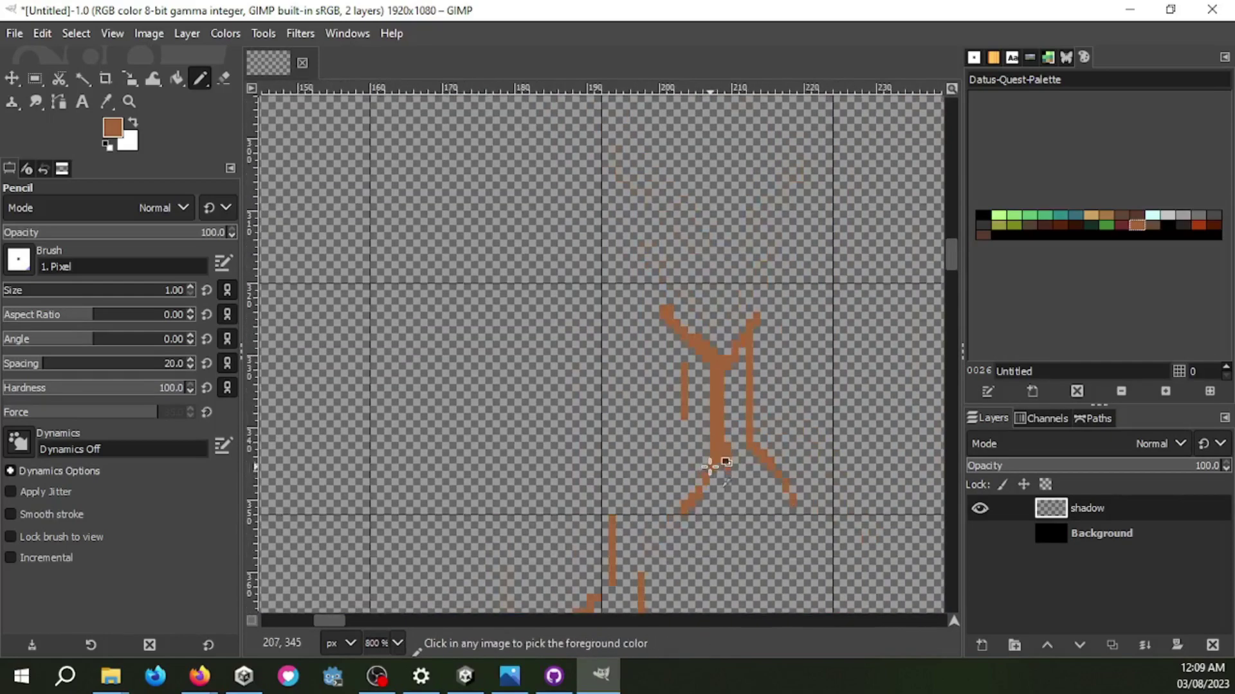
scroll(711, 463, "up", 2)
scroll(681, 450, "down", 2)
left_click_drag(700, 444, 640, 468)
Step: Show the black background and draw a diagonal brown leg down-left from the stem
left_click(980, 533)
scroll(684, 408, "down", 3)
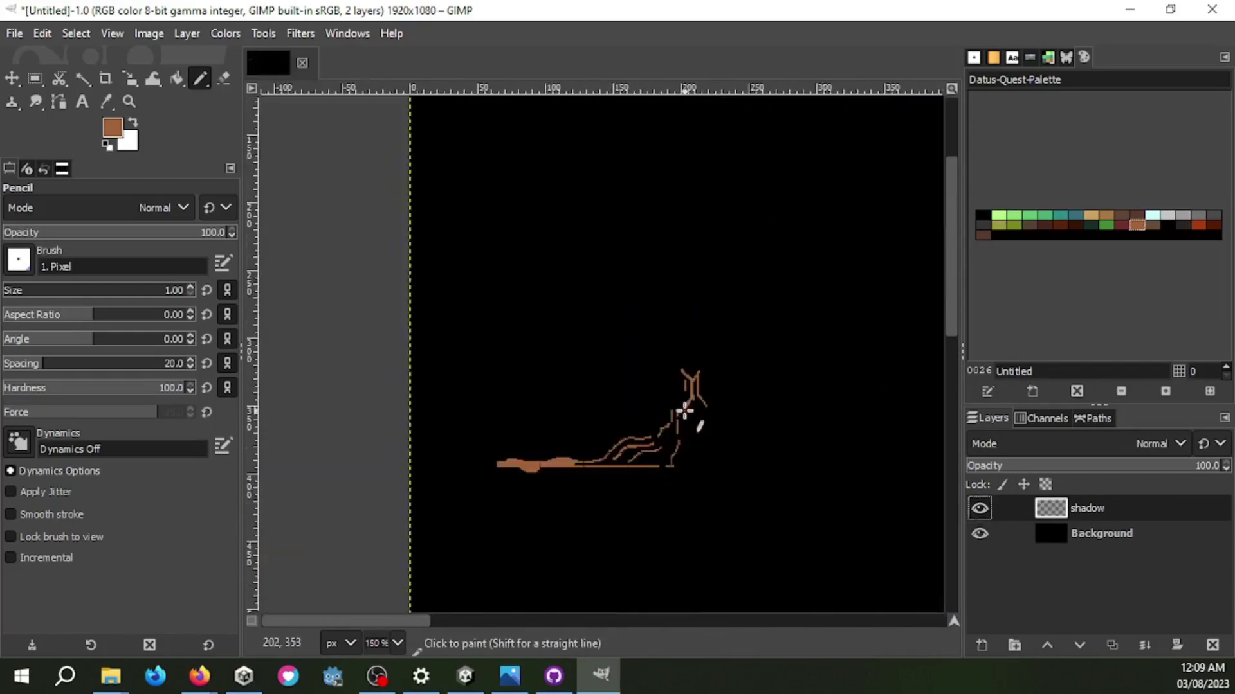
scroll(704, 373, "up", 3)
left_click_drag(704, 399, 614, 514)
scroll(722, 436, "down", 3)
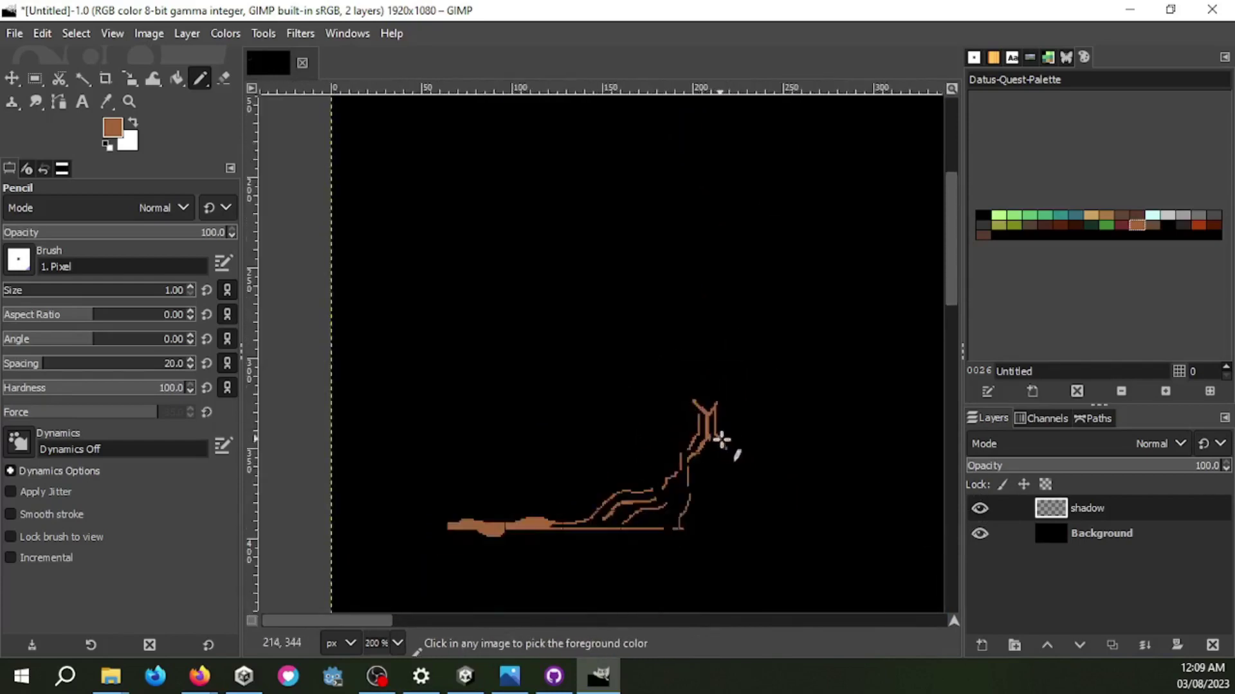
scroll(557, 336, "up", 2)
scroll(542, 259, "up", 1)
Step: Erase a stray arm pixel, extend the arm tip and fill the arm's gap pixel
key("shift+e")
scroll(542, 259, "up", 1)
left_click(545, 251)
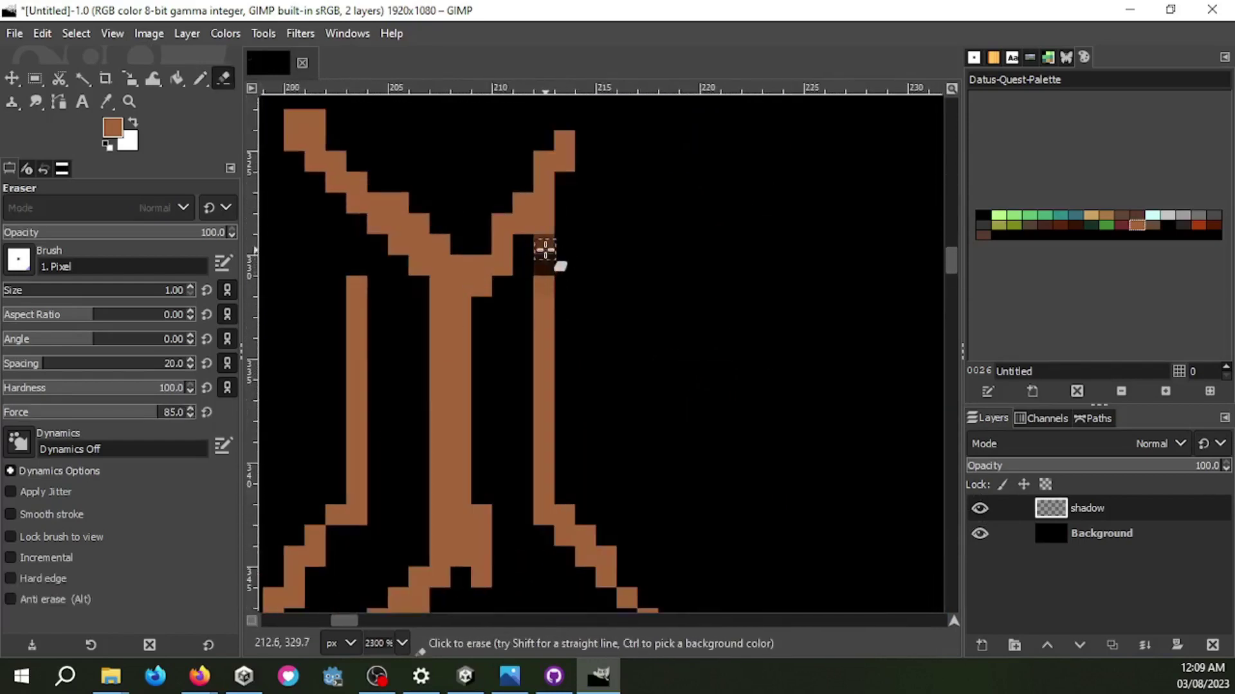
key("n")
left_click_drag(586, 183, 606, 141)
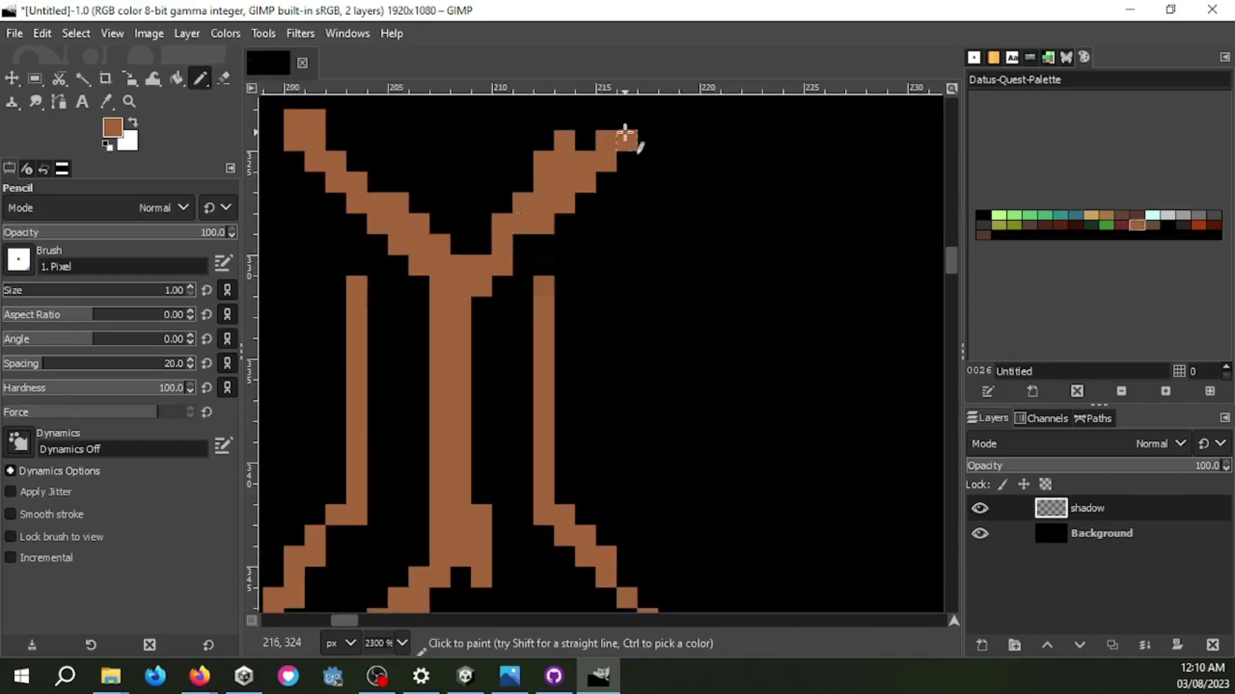
scroll(612, 248, "down", 1)
scroll(550, 295, "up", 2)
left_click(549, 295)
scroll(727, 271, "left", 3)
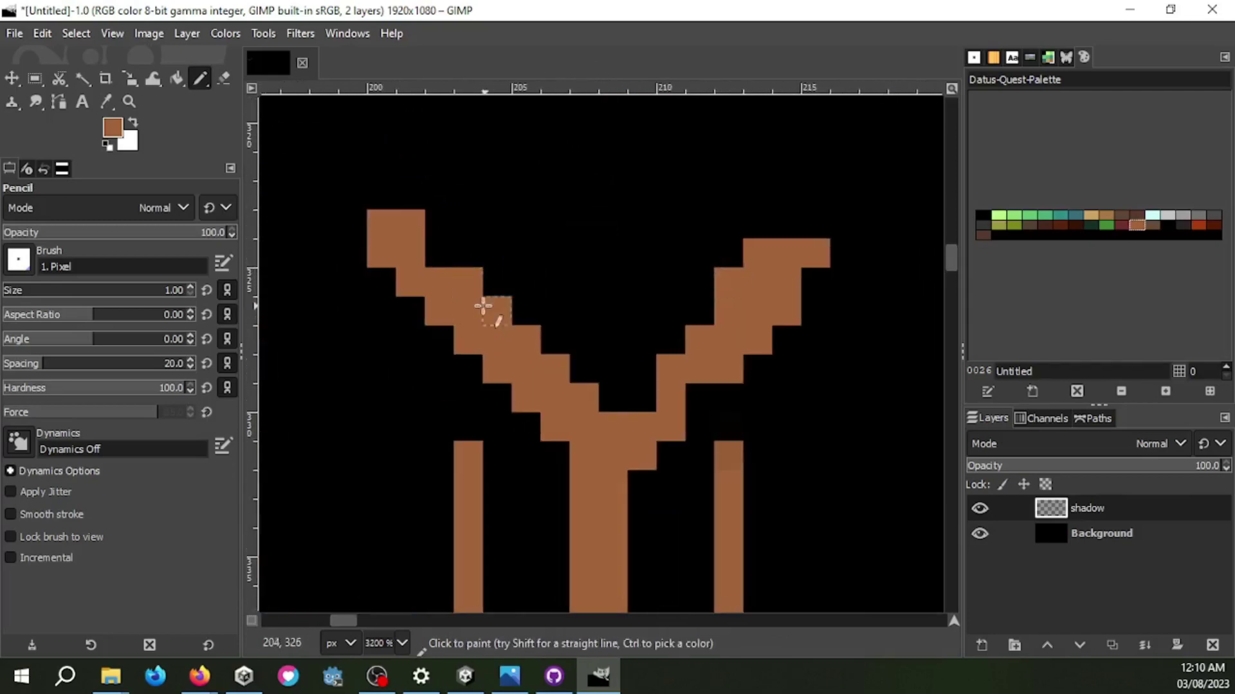
Step: Erase the arm's top-right tip pixel and paint a brown pixel at the arm's step
key("shift+e")
left_click(882, 228)
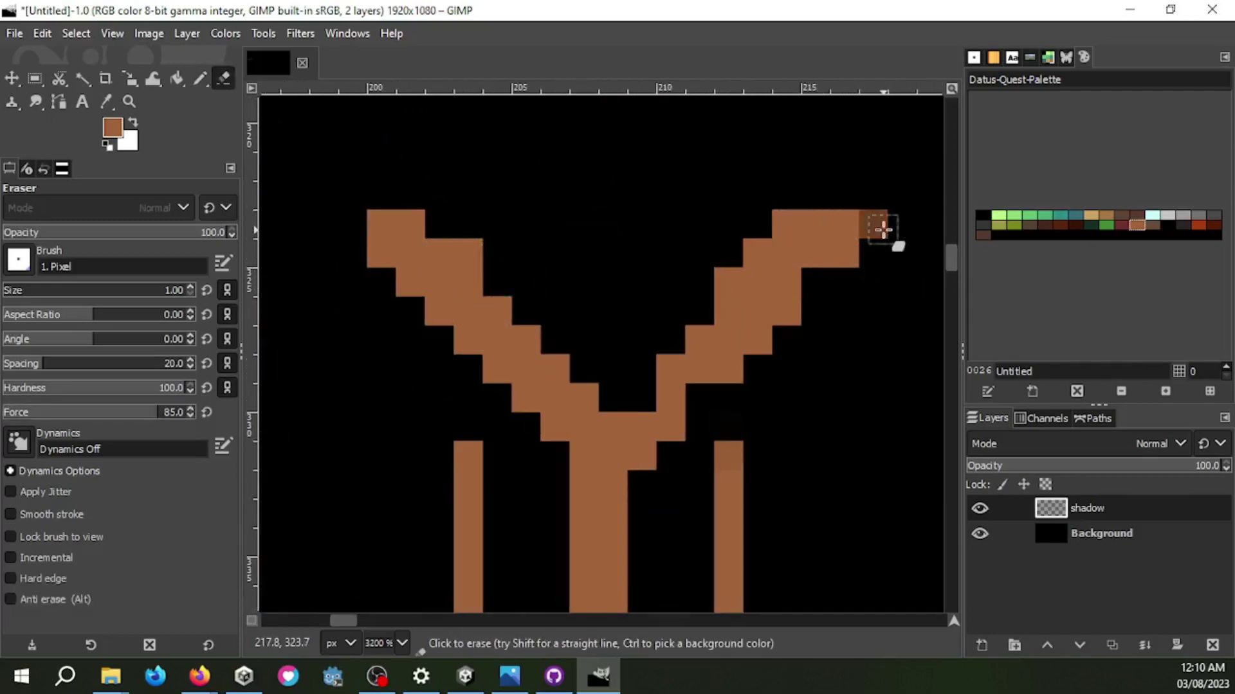
key("n")
left_click(818, 280)
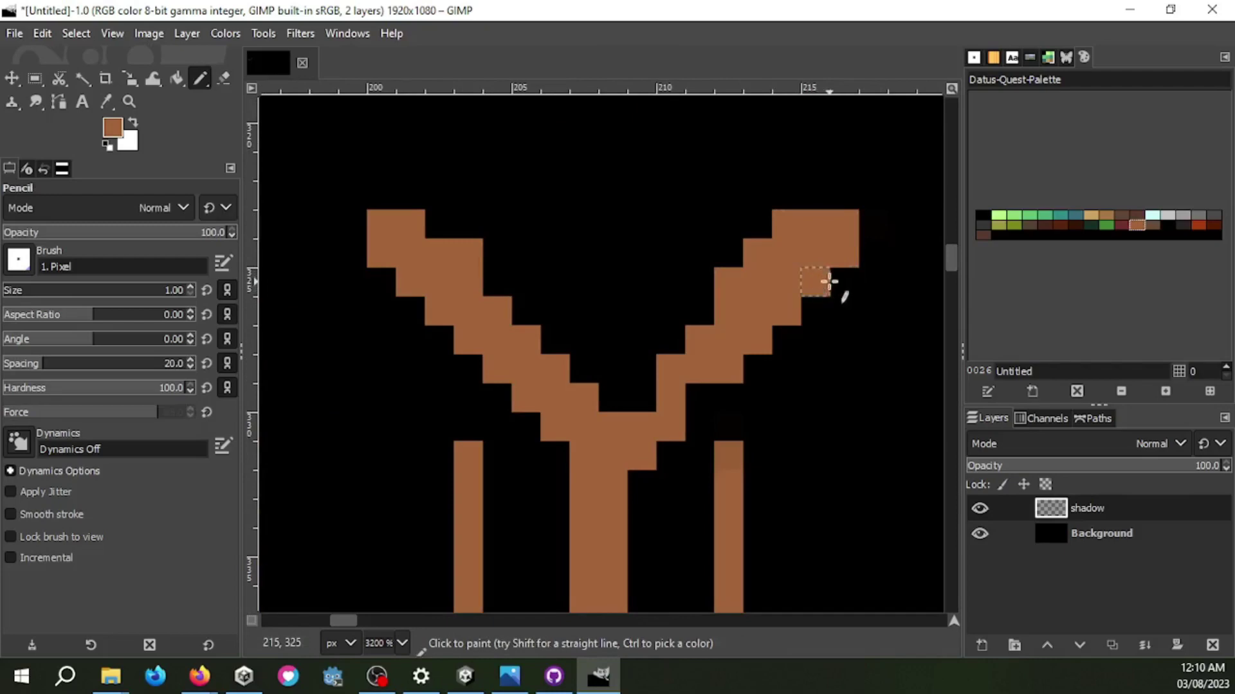
scroll(830, 281, "down", 2)
scroll(695, 367, "up", 2)
Step: Paint brown columns beside the trunk, then hide the black background layer
left_click_drag(727, 424, 740, 519)
scroll(740, 518, "down", 1)
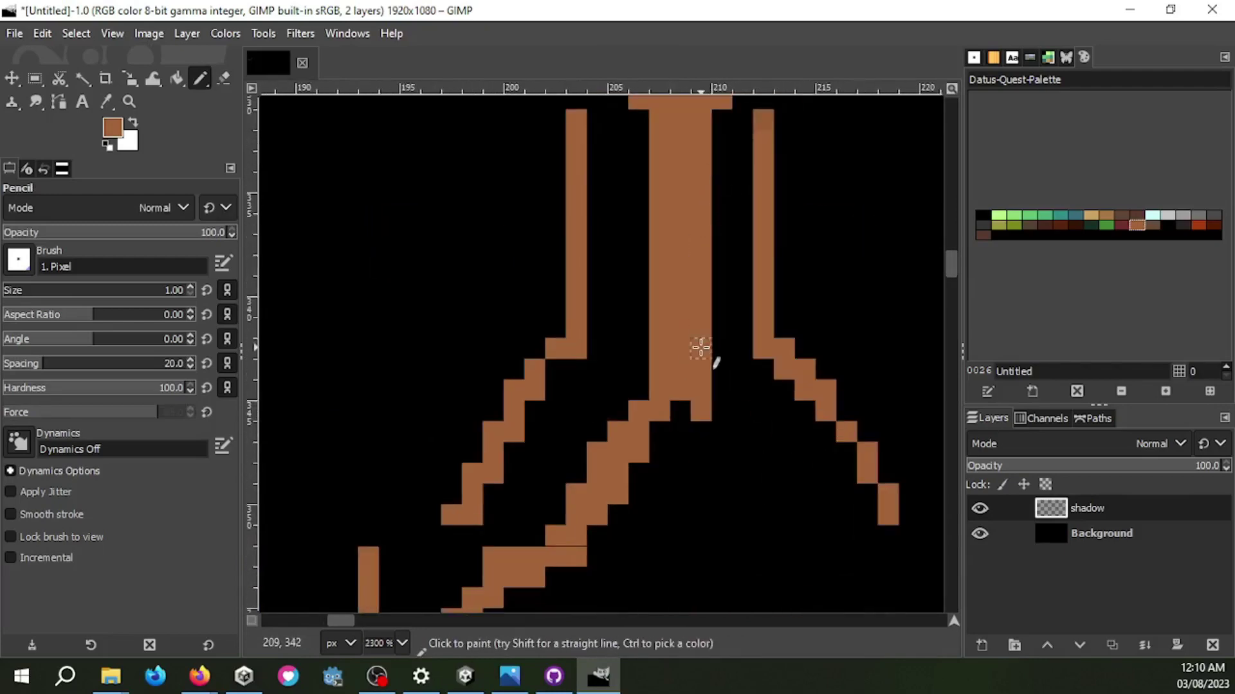
left_click_drag(720, 411, 740, 443)
scroll(740, 443, "down", 2)
left_click_drag(722, 294, 739, 396)
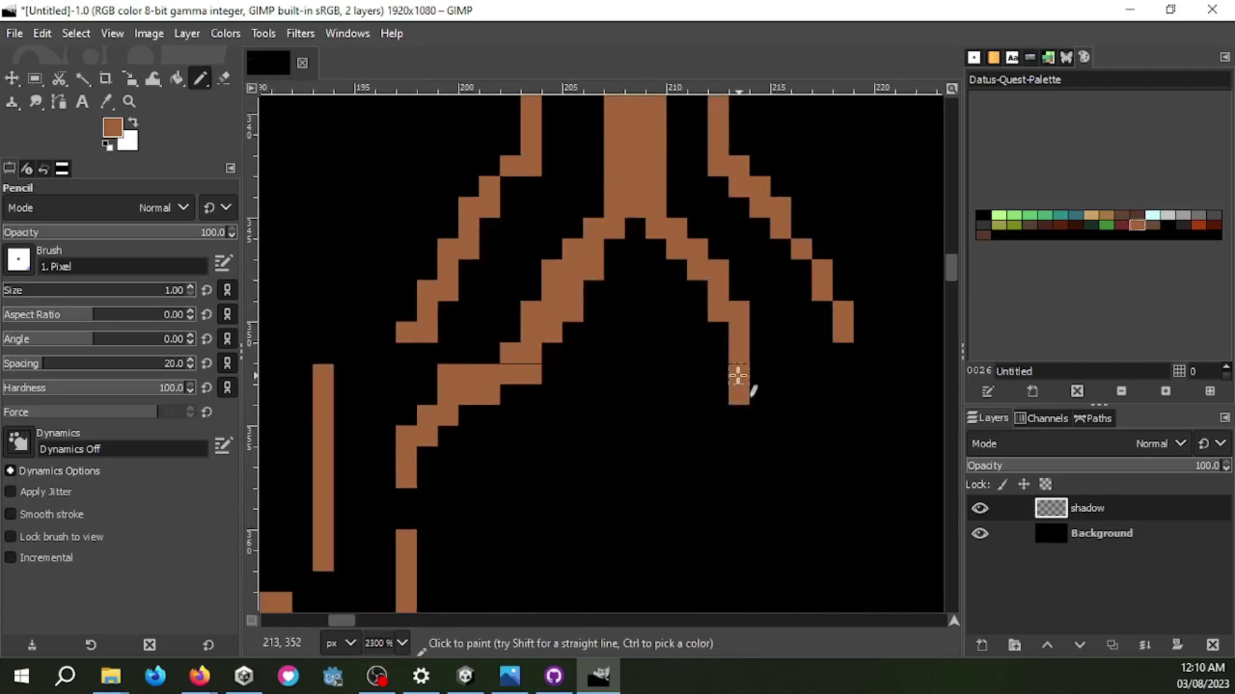
left_click(979, 533)
scroll(798, 261, "up", 2)
Step: Add brown pixels at the stair's end
left_click_drag(856, 309, 812, 363)
key("shift+e")
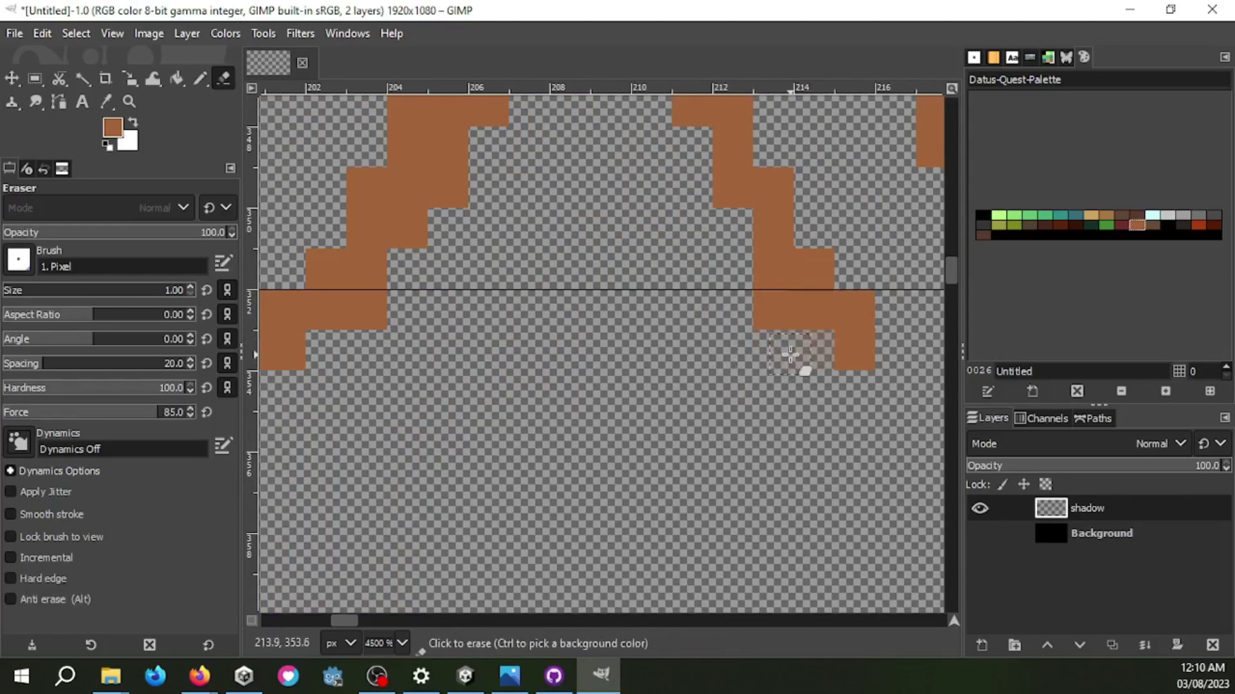
scroll(791, 353, "down", 5)
scroll(694, 256, "up", 1)
scroll(661, 253, "down", 1)
key("n")
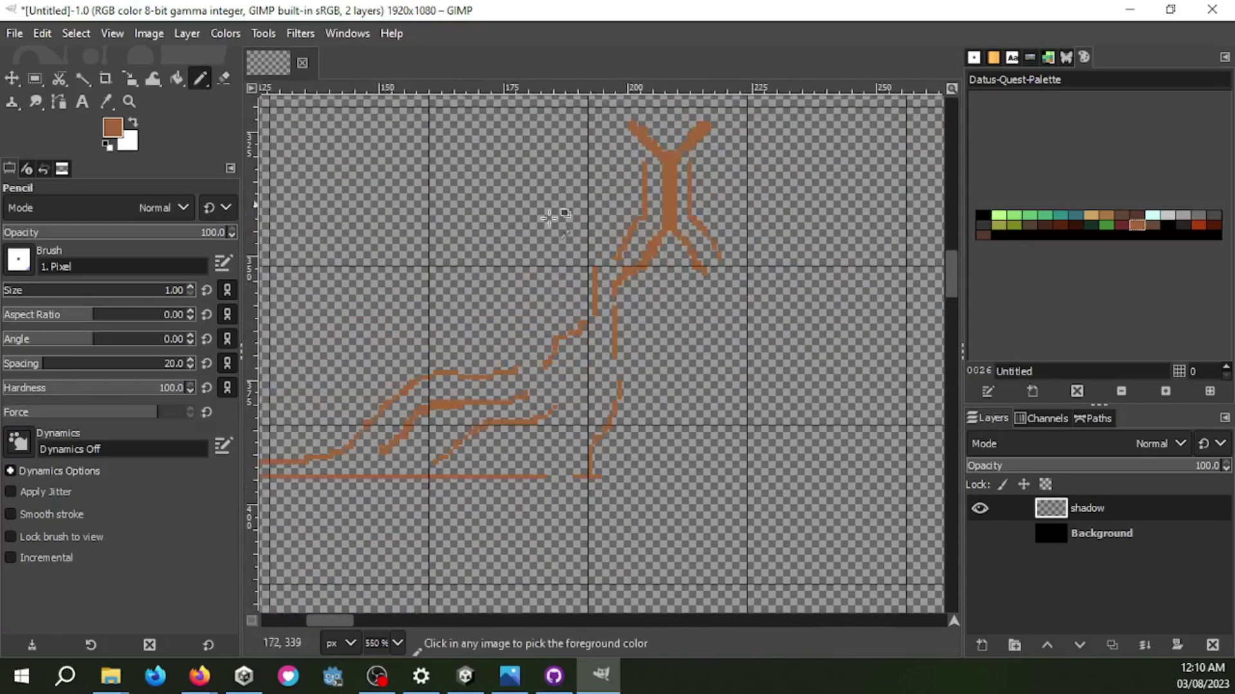
scroll(550, 219, "up", 3)
Step: Paint a two-row horizontal brown bar extending from the trunk
left_click_drag(551, 344, 649, 351)
scroll(582, 342, "up", 2)
left_click_drag(557, 335, 746, 328)
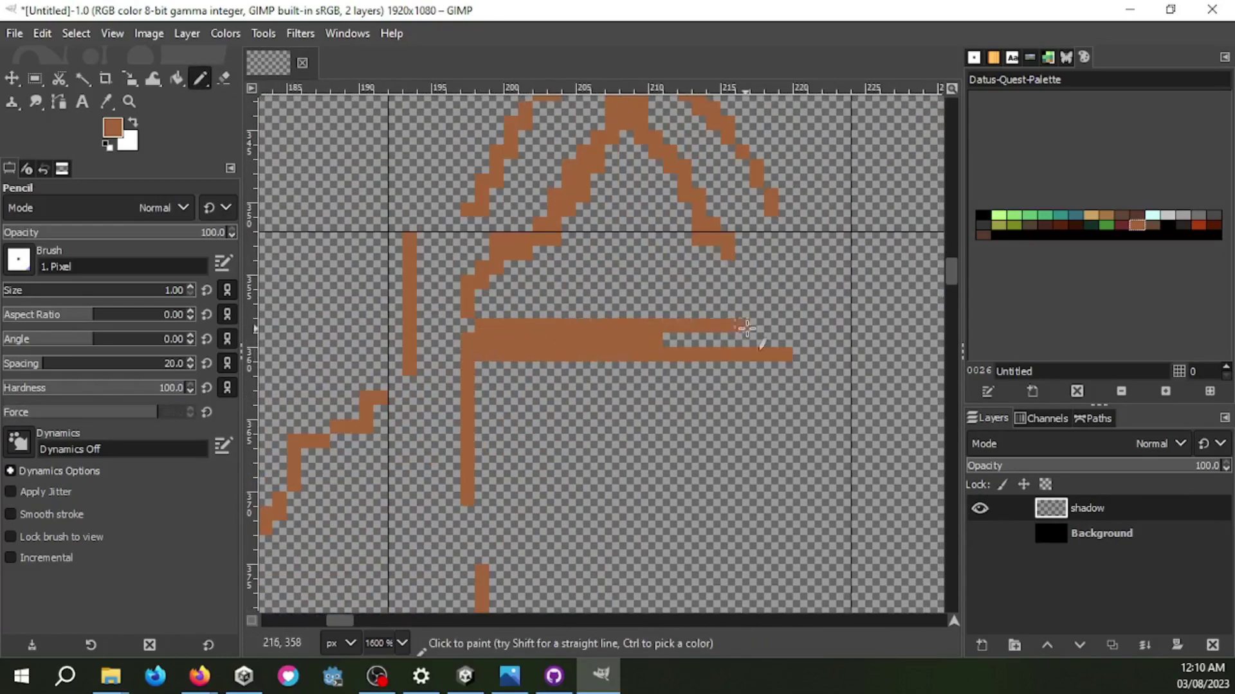
scroll(784, 340, "down", 5)
scroll(675, 340, "down", 3)
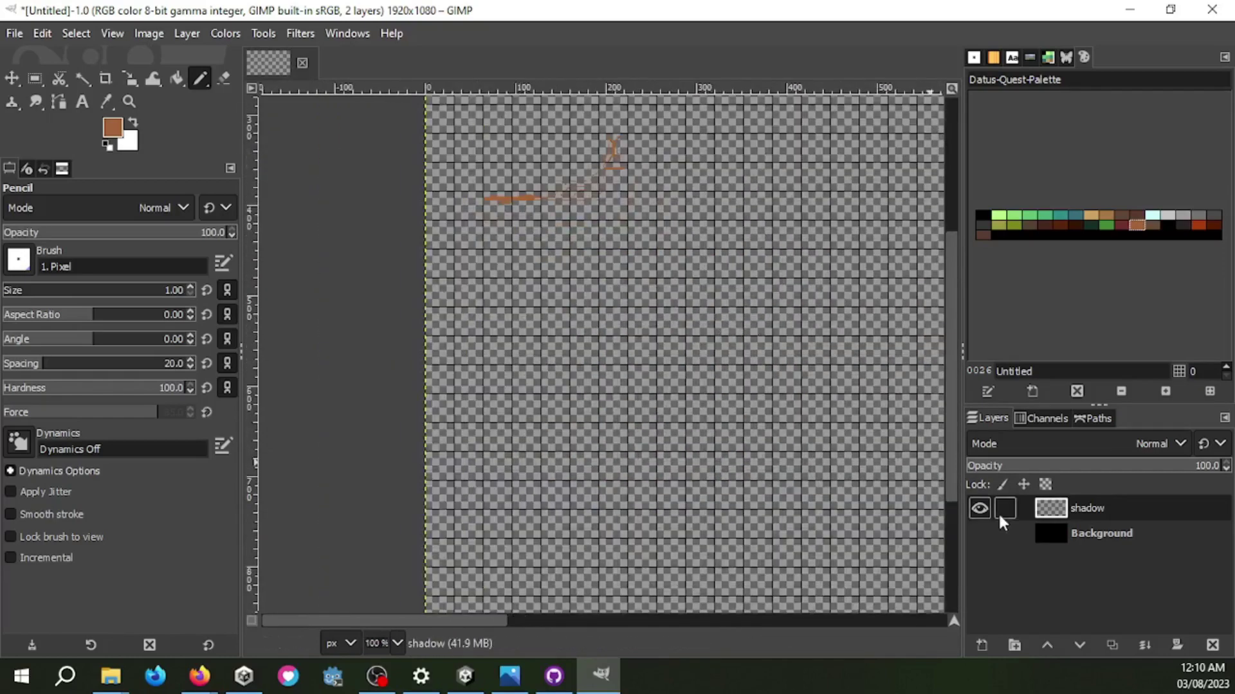
Step: Duplicate the shadow layer and flip the copy horizontally to the right side
left_click(1111, 644)
left_click_drag(129, 77, 193, 171)
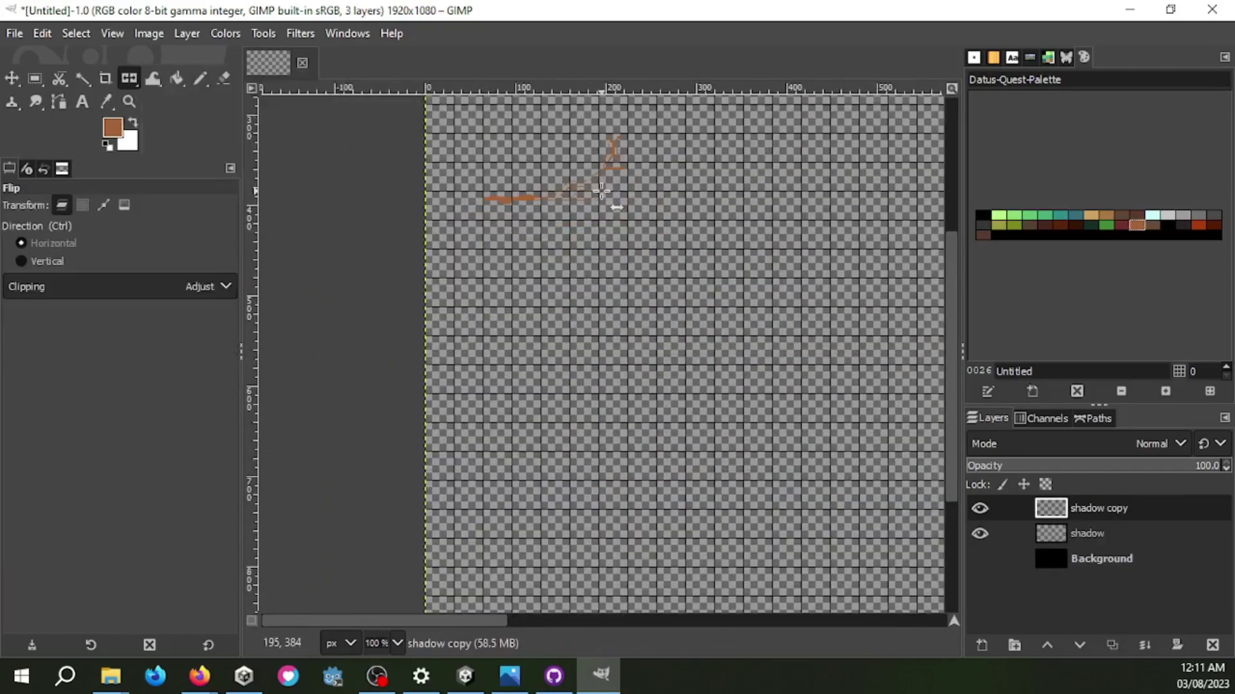
scroll(517, 251, "down", 3)
left_click(980, 559)
left_click(483, 290)
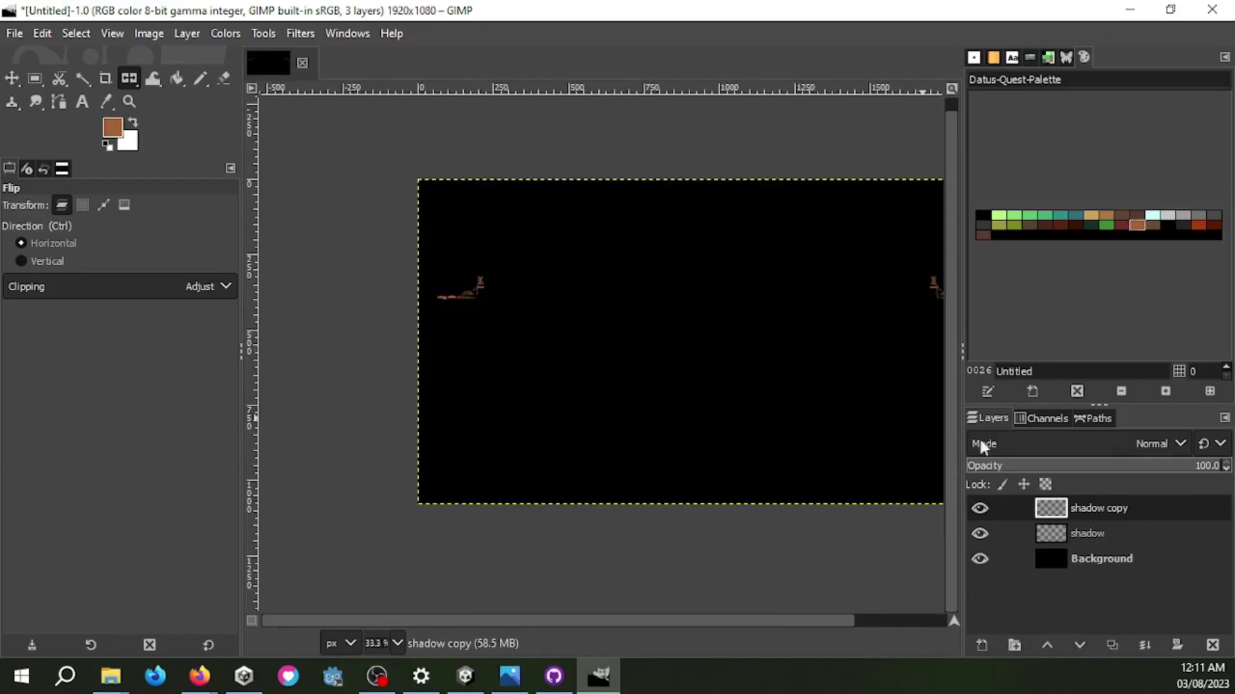
Step: Duplicate again, flip vertically into the bottom-right corner, and duplicate for the last corner
left_click(1112, 644)
left_click(22, 261)
left_click(588, 347)
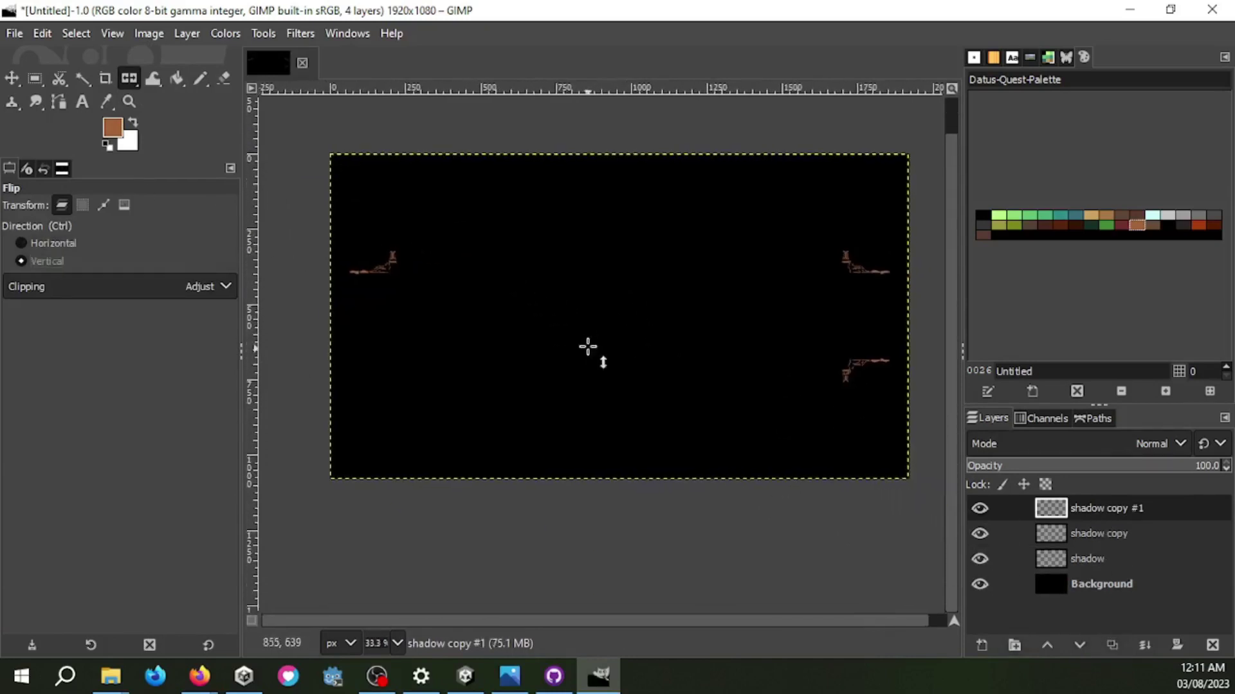
key("ctrl+shift+d")
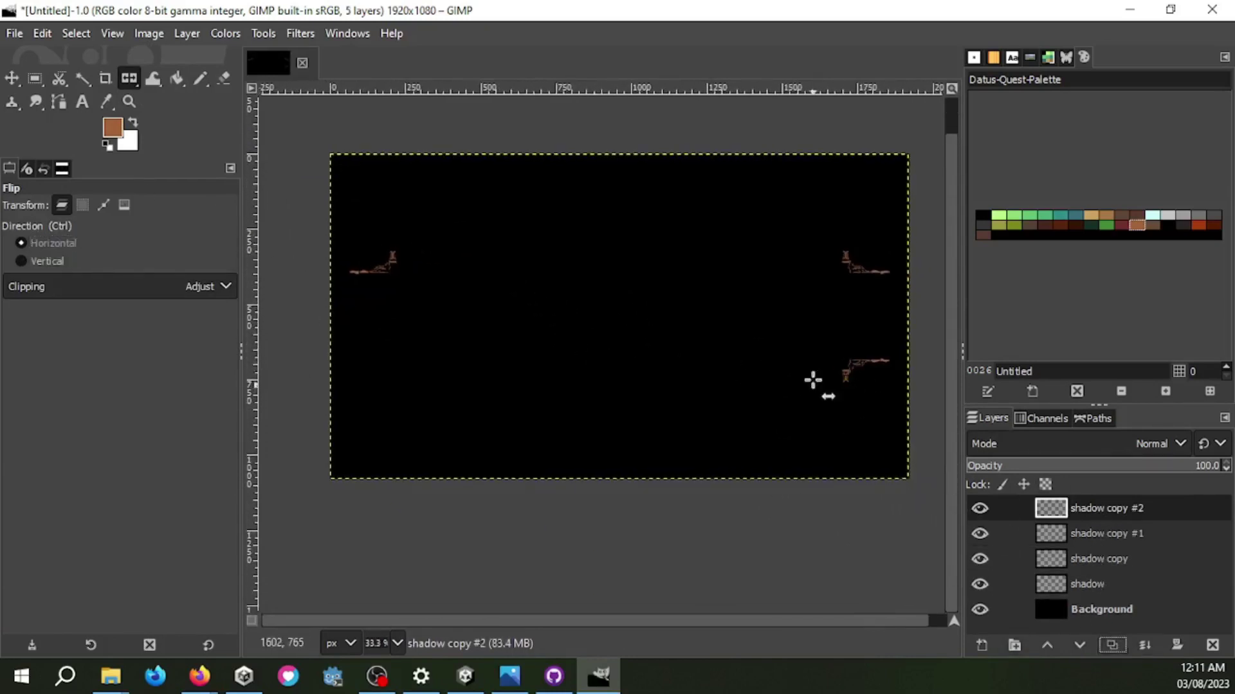
scroll(309, 292, "up", 2)
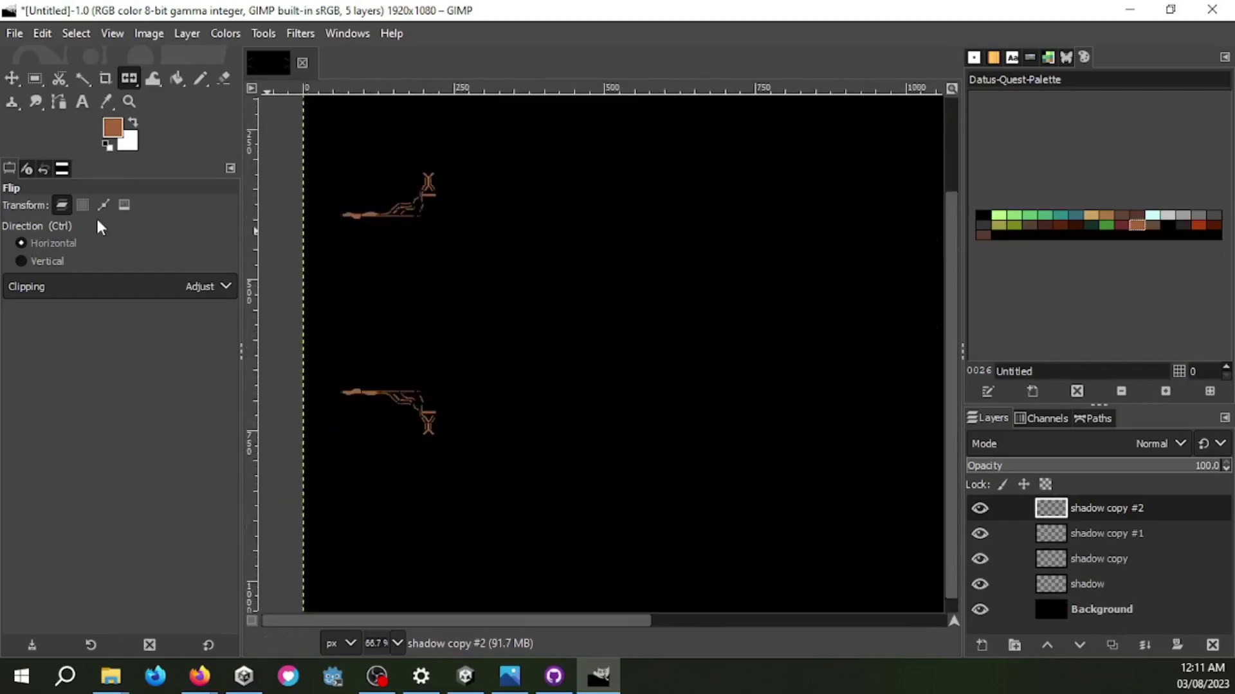
scroll(681, 270, "down", 5)
scroll(596, 286, "up", 1)
scroll(540, 304, "up", 1)
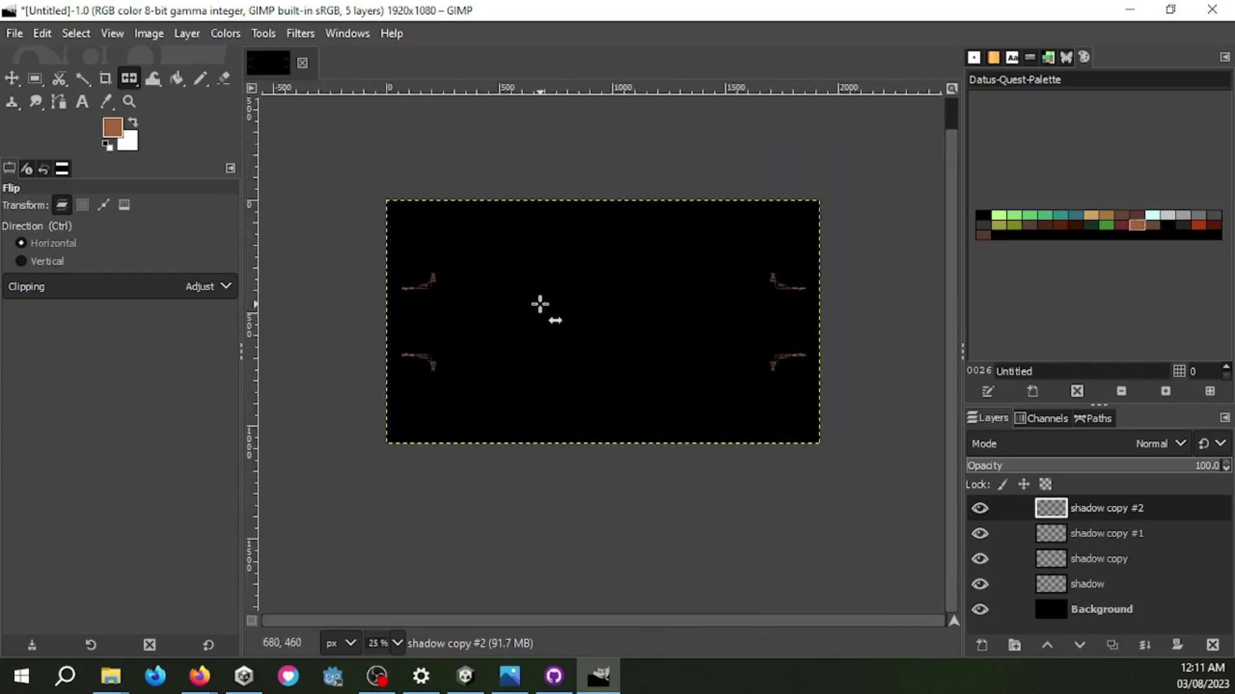
scroll(508, 316, "up", 1)
scroll(482, 309, "up", 1)
scroll(727, 409, "down", 1)
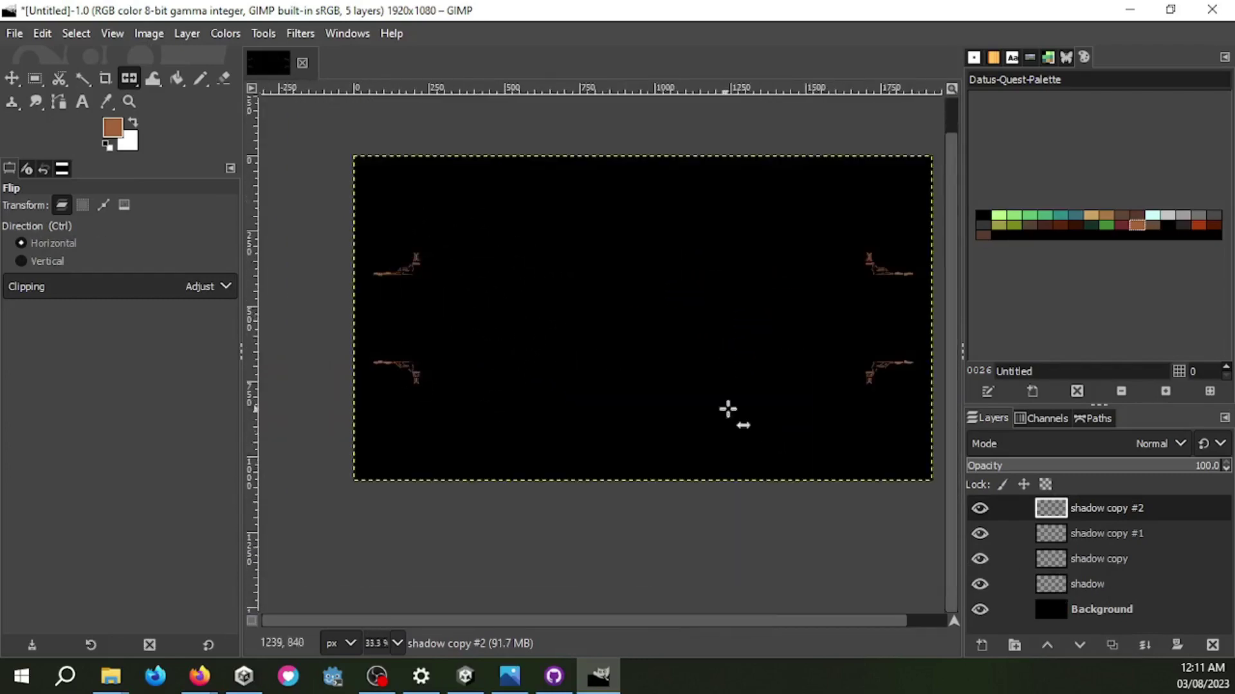
Step: Merge the three copies down into the shadow layer
right_click(1092, 507)
left_click(980, 229)
right_click(1092, 506)
left_click(981, 229)
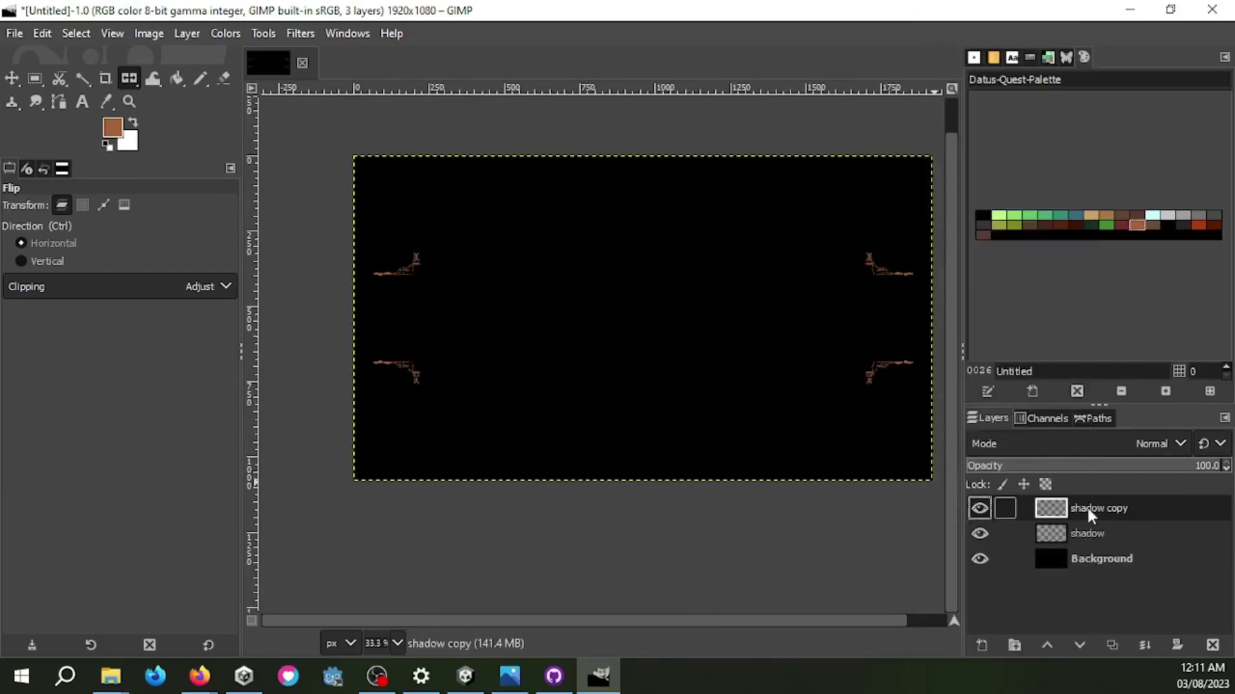
right_click(1092, 507)
left_click(981, 228)
scroll(471, 294, "up", 2)
Step: Hide the background and draw a vertical brown spire up from the junction
key("n")
scroll(441, 240, "up", 4)
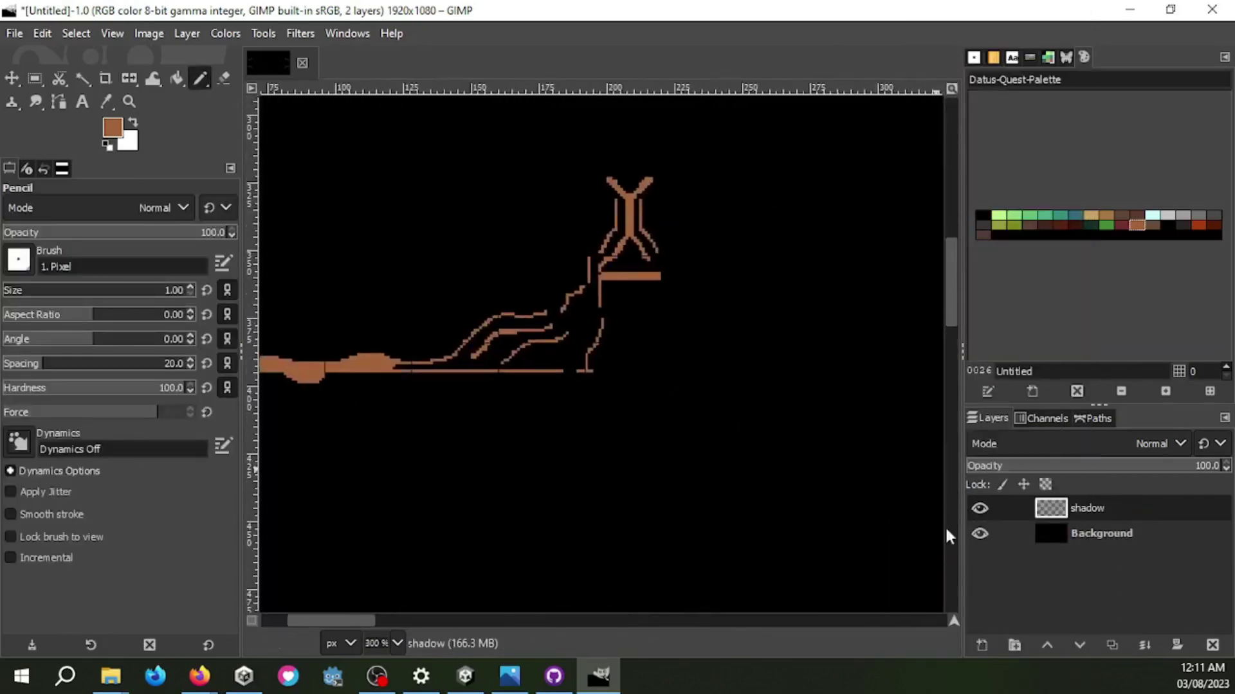
left_click(979, 533)
scroll(825, 434, "down", 2)
scroll(623, 356, "up", 1)
scroll(553, 337, "up", 3)
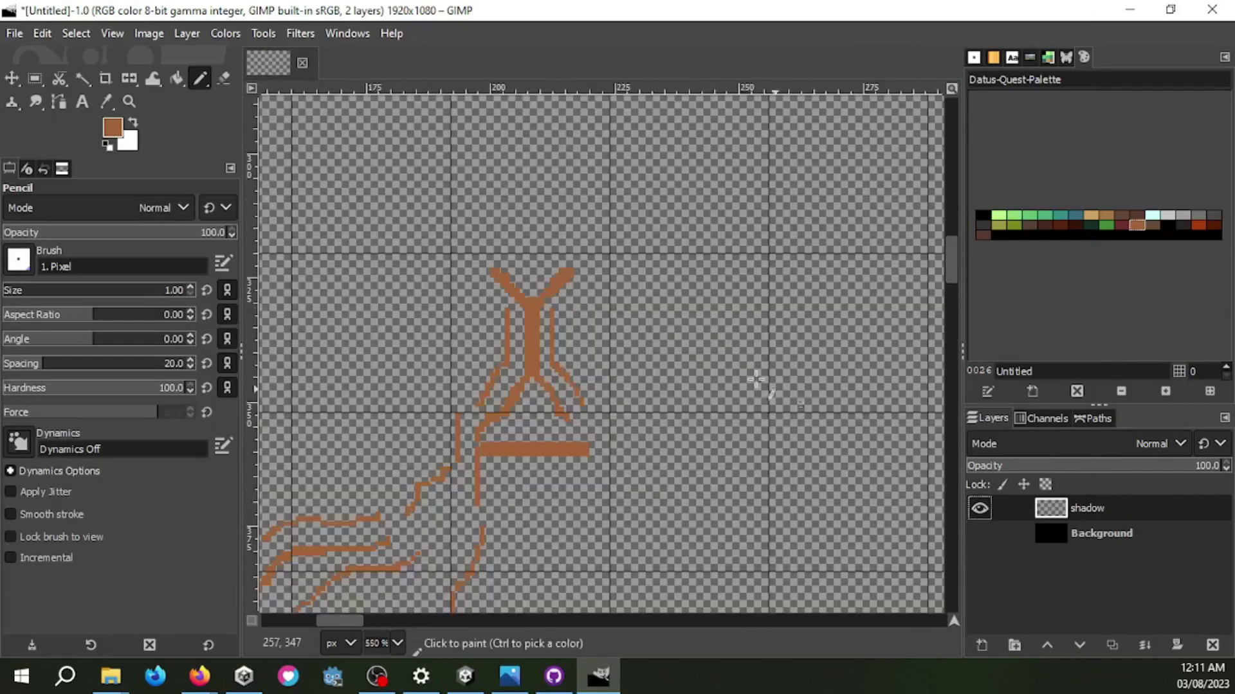
left_click_drag(532, 302, 532, 158)
Step: Draw a thin hooked brown column beside the stem, extending down with a jog
scroll(532, 193, "up", 3)
scroll(531, 212, "down", 2)
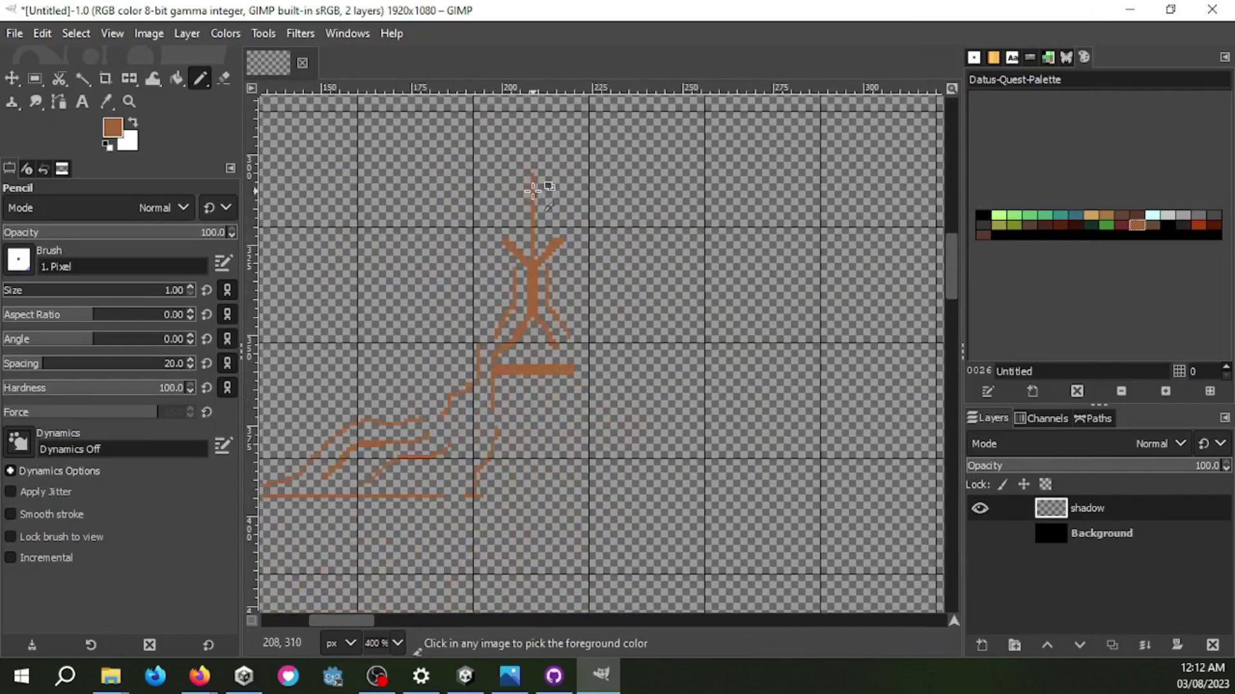
scroll(537, 199, "up", 2)
scroll(536, 188, "up", 3)
scroll(553, 398, "up", 3)
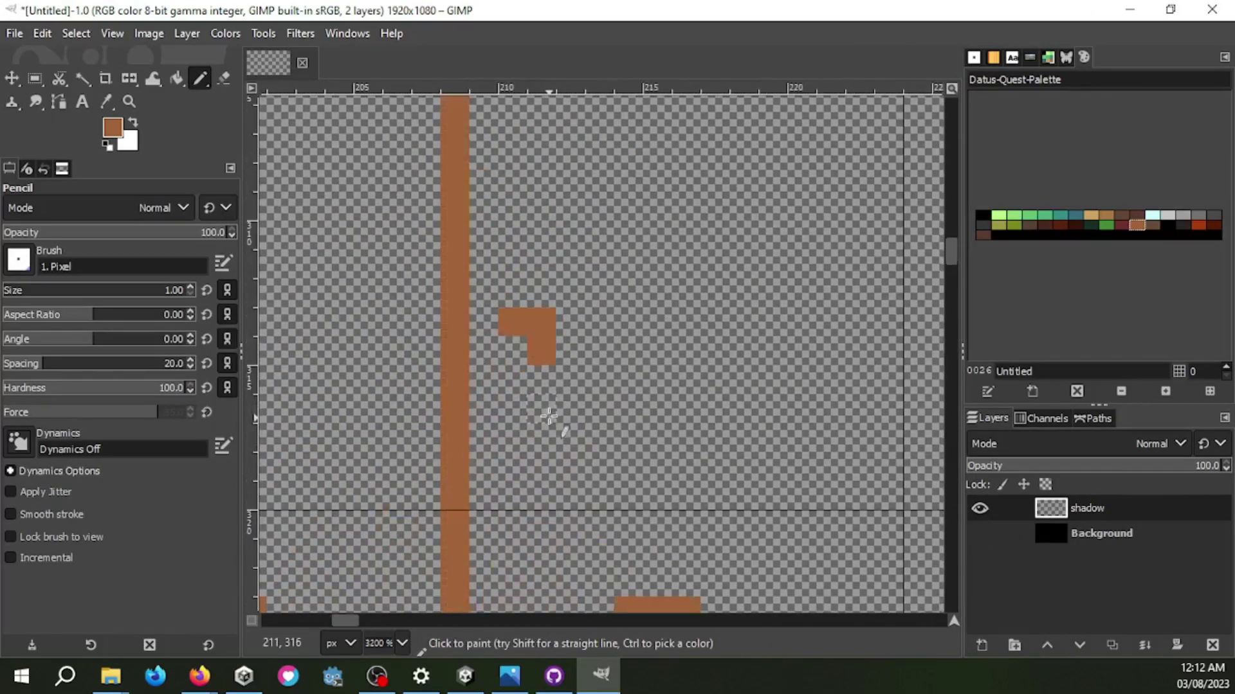
scroll(551, 412, "down", 3)
left_click_drag(512, 130, 542, 411)
mouse_move(361, 128)
left_mouse_down()
mouse_move(367, 238)
mouse_move(339, 399)
left_mouse_up()
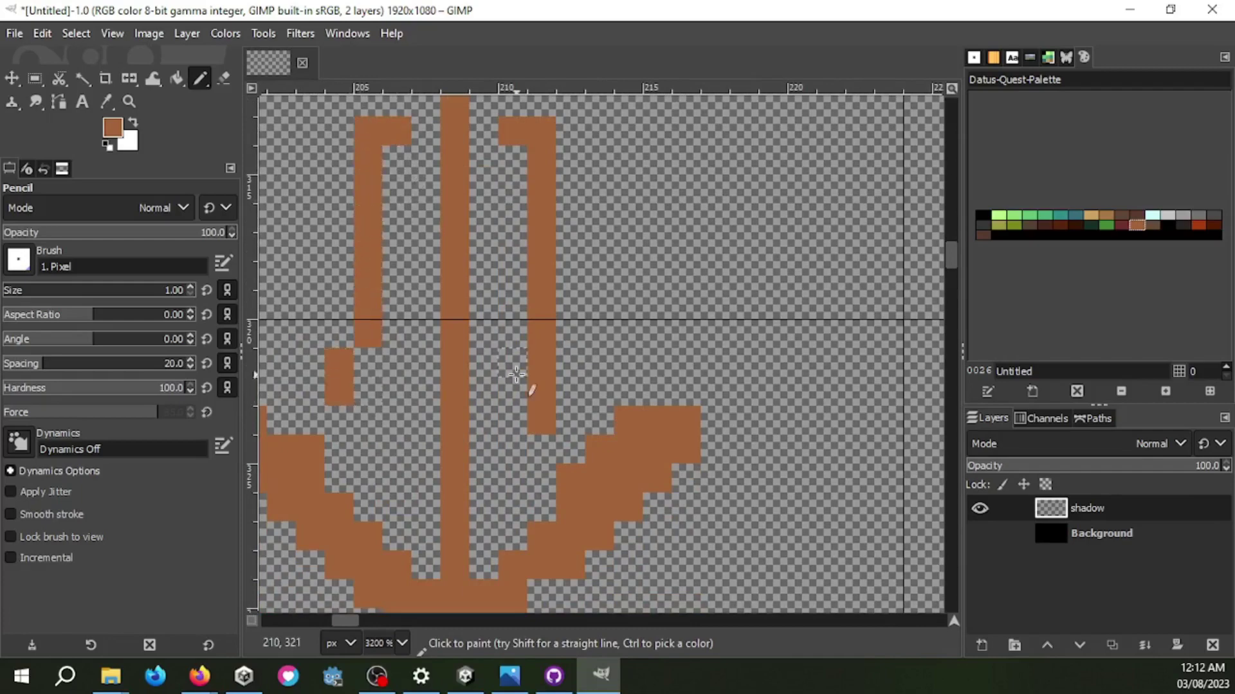
Step: Review the tower and create a 'shadow copy' duplicate of the shadow layer
scroll(566, 389, "down", 3)
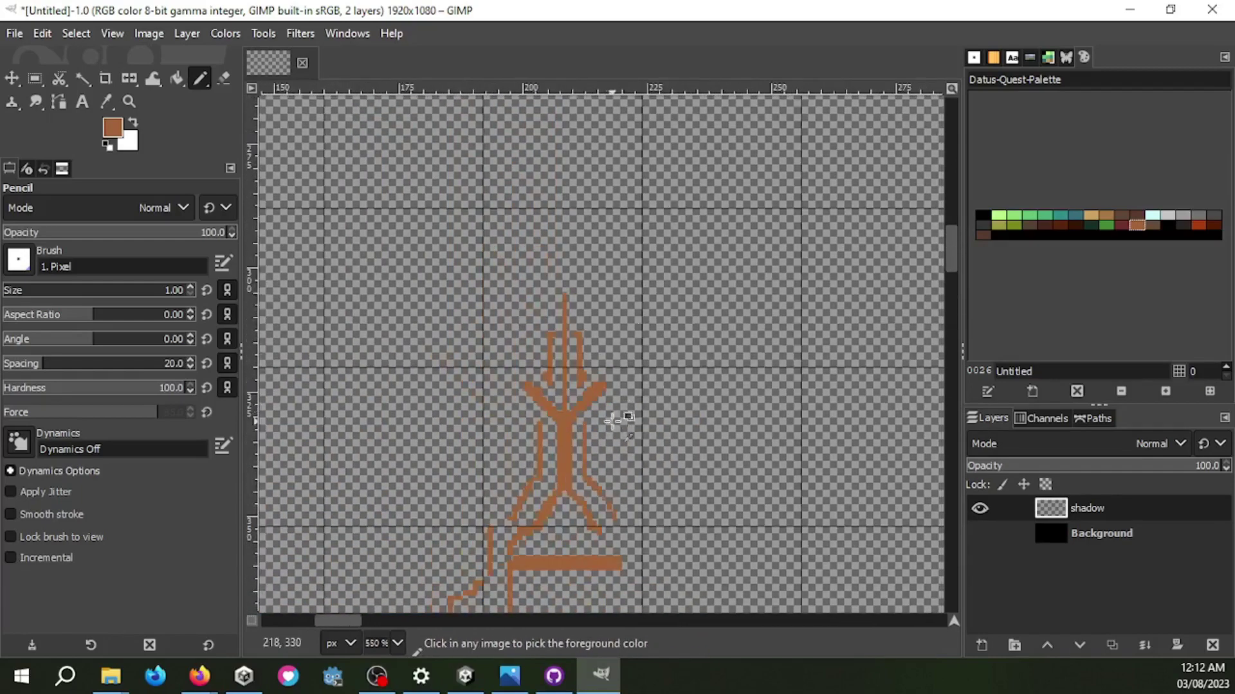
scroll(626, 411, "up", 2)
scroll(770, 368, "up", 1)
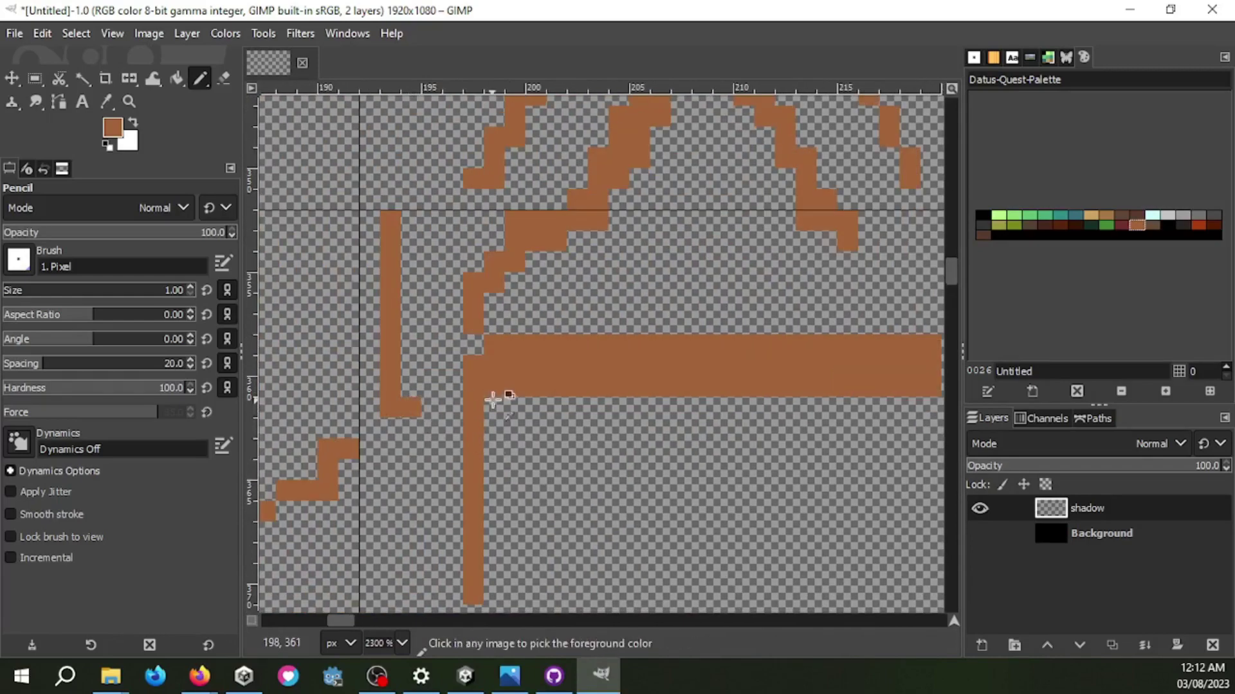
scroll(496, 399, "down", 3)
scroll(552, 407, "up", 2)
scroll(649, 348, "up", 1)
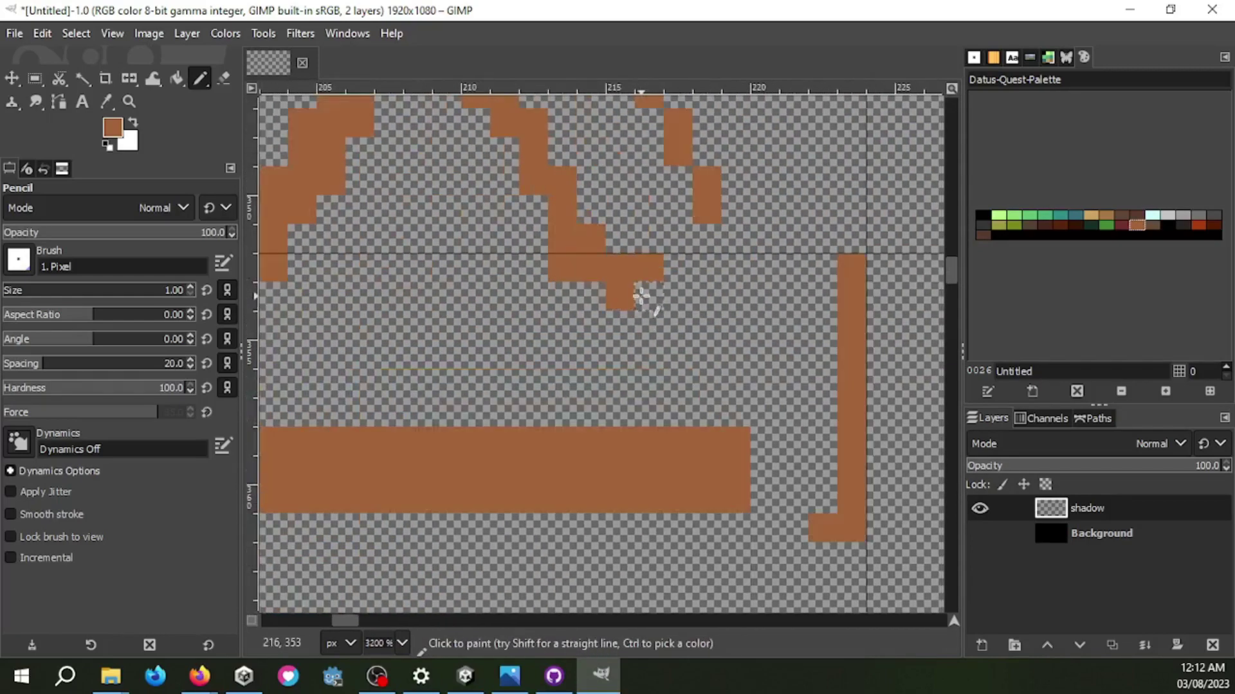
scroll(768, 336, "down", 1)
left_click(1111, 645)
Step: Crop the shadow copy layer down to the tower area
left_click(107, 81)
scroll(443, 175, "down", 3)
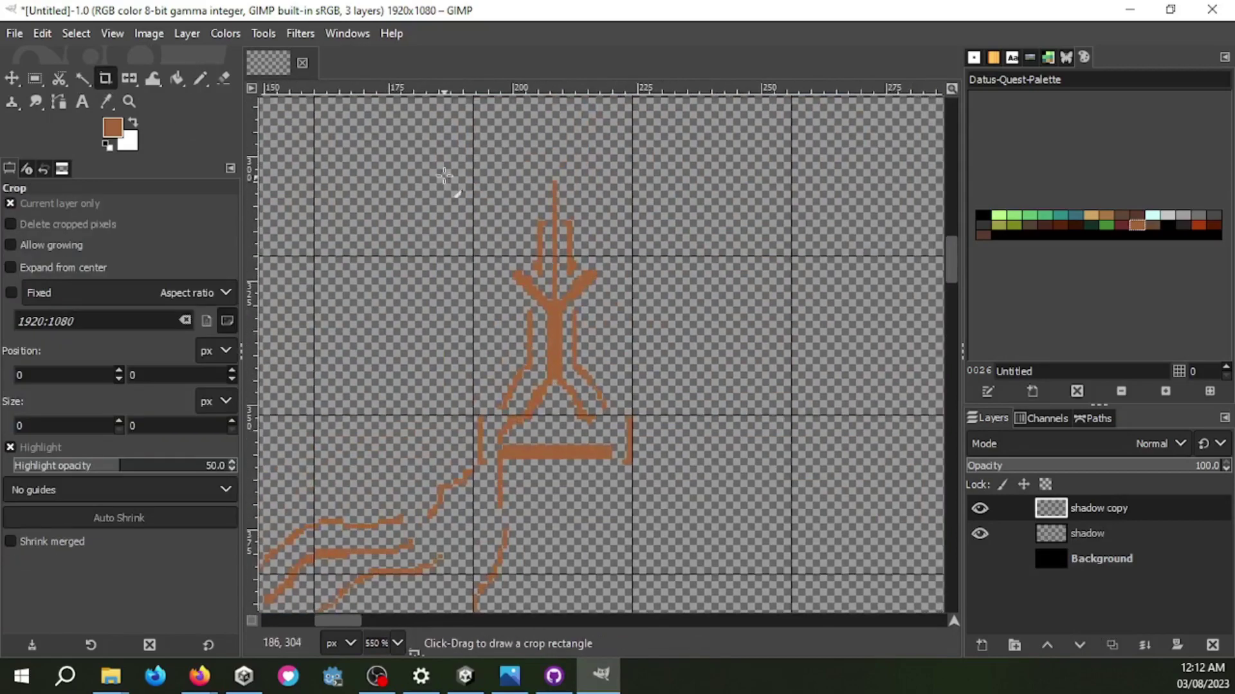
left_click_drag(656, 441, 656, 441)
key("Return")
Step: Flip the copy horizontally, align it with the original tower, and merge it down
key("shift+f")
scroll(592, 399, "up", 1)
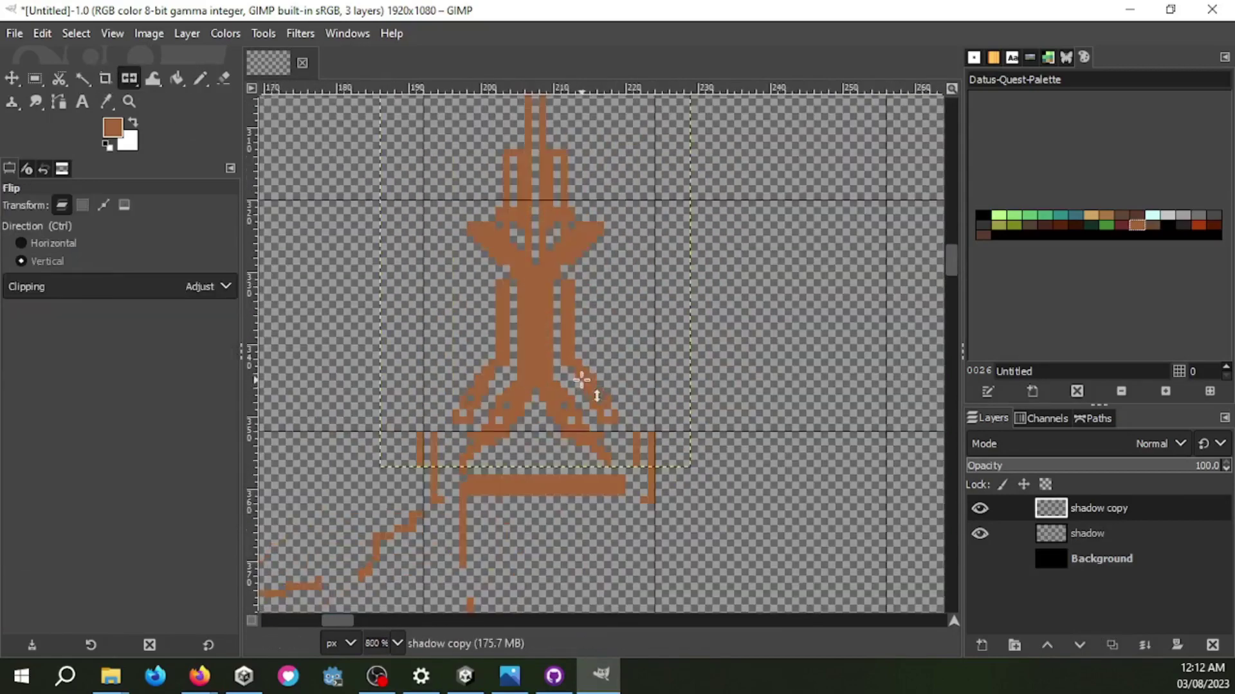
key("m")
left_click_drag(516, 313, 523, 320)
scroll(559, 352, "up", 2)
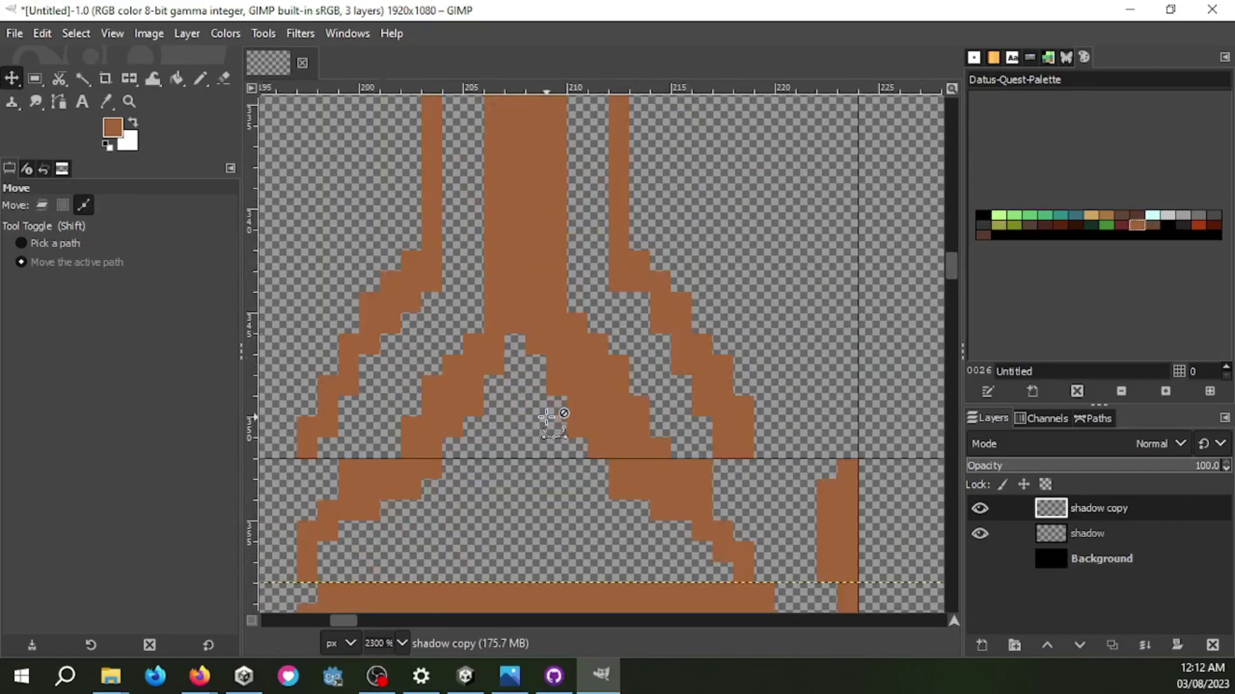
scroll(558, 353, "down", 2)
right_click(1107, 512)
left_click(1001, 236)
scroll(707, 386, "down", 2)
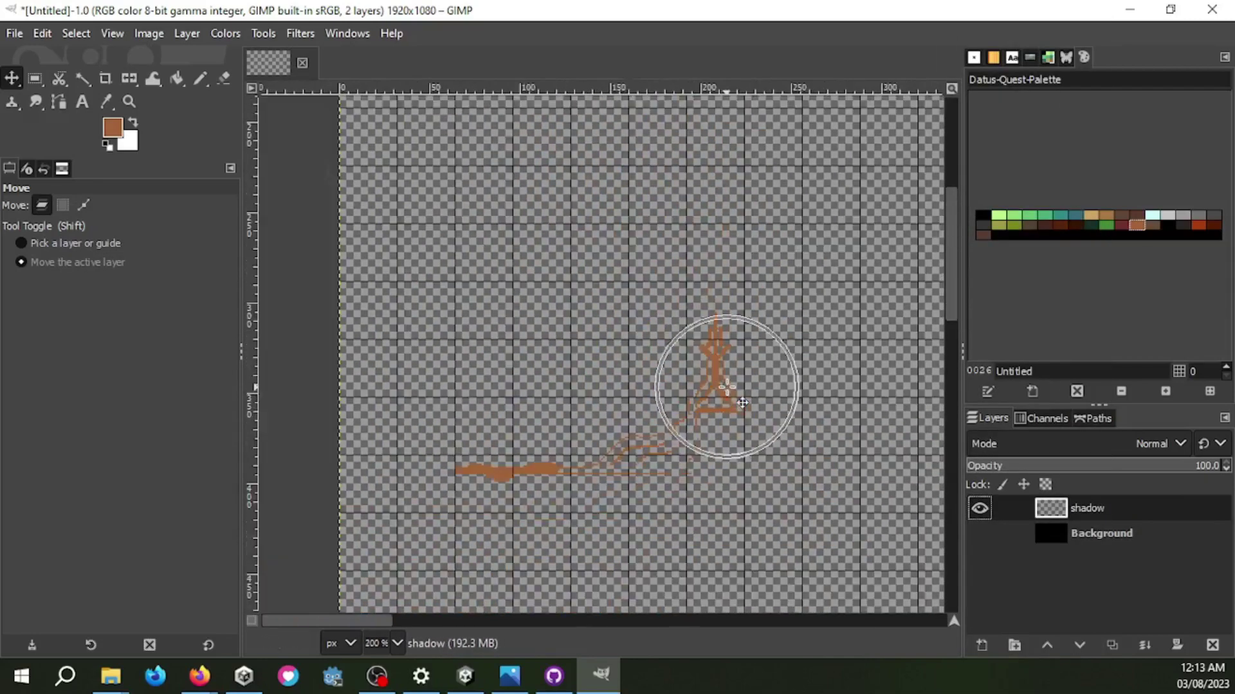
scroll(708, 386, "up", 3)
Step: Return to the Pencil, scroll around the canvas and browse the View menu
left_click(201, 79)
scroll(495, 352, "up", 1)
scroll(606, 388, "down", 2)
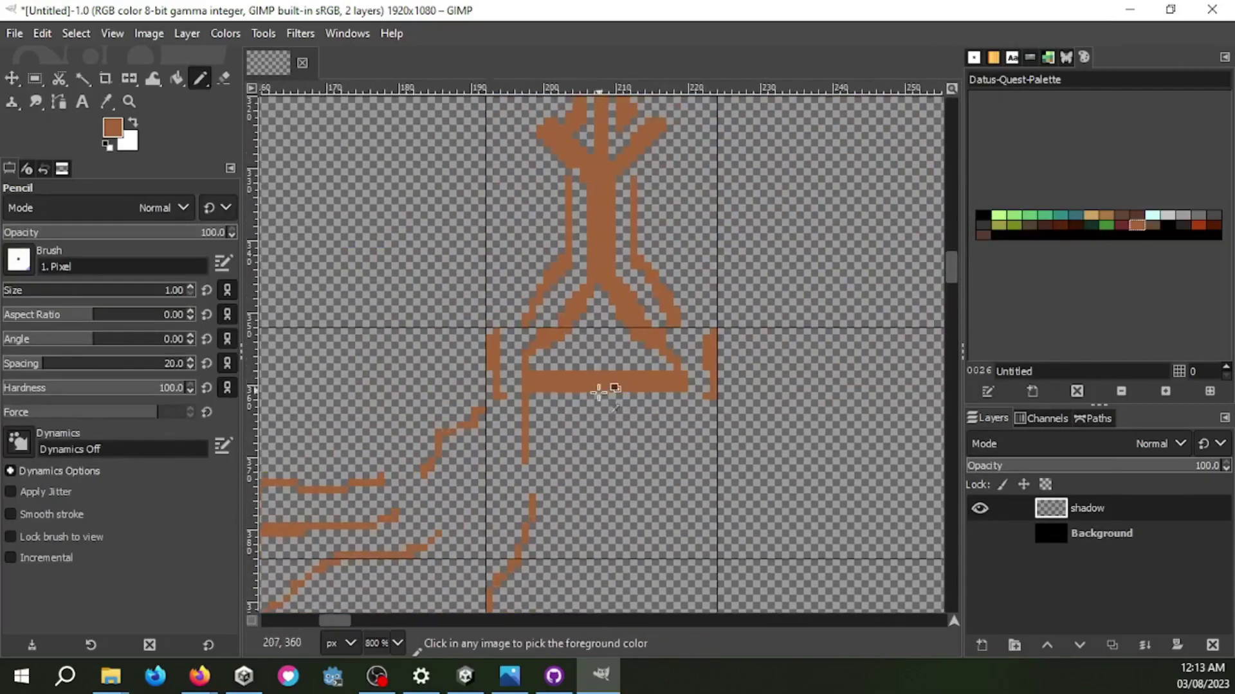
scroll(690, 395, "down", 2)
scroll(689, 396, "up", 2)
scroll(551, 408, "up", 3)
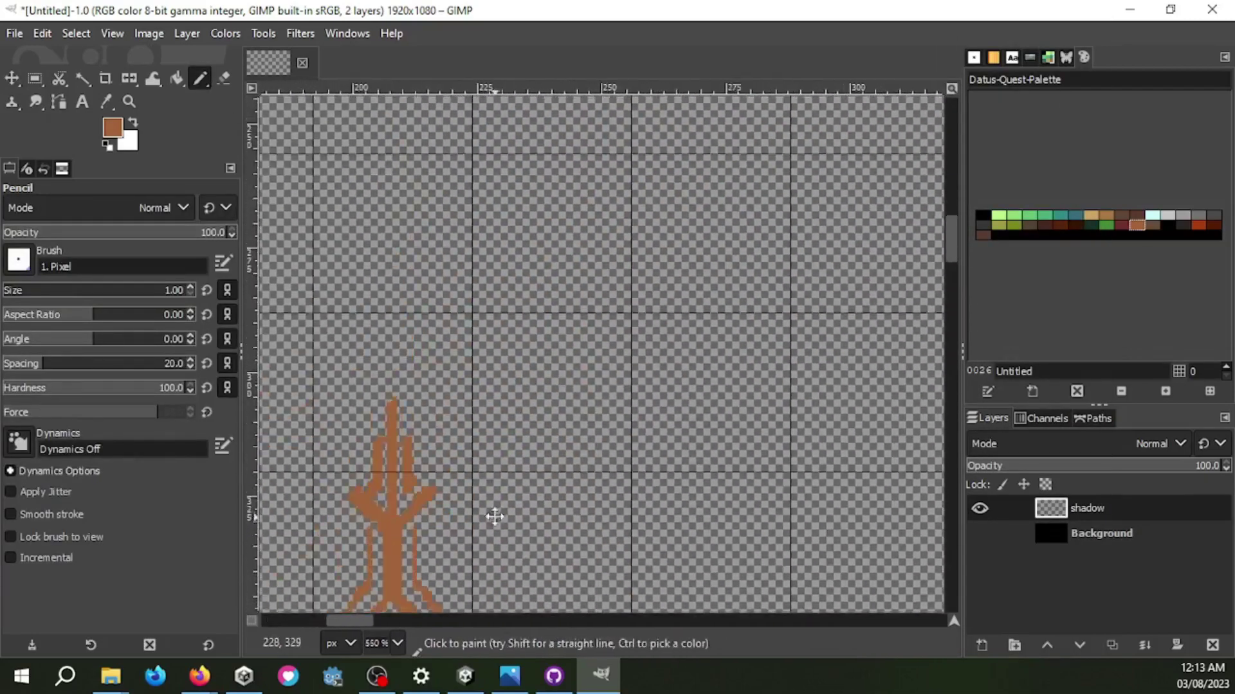
scroll(495, 516, "up", 1)
scroll(619, 488, "down", 4)
scroll(524, 440, "up", 3)
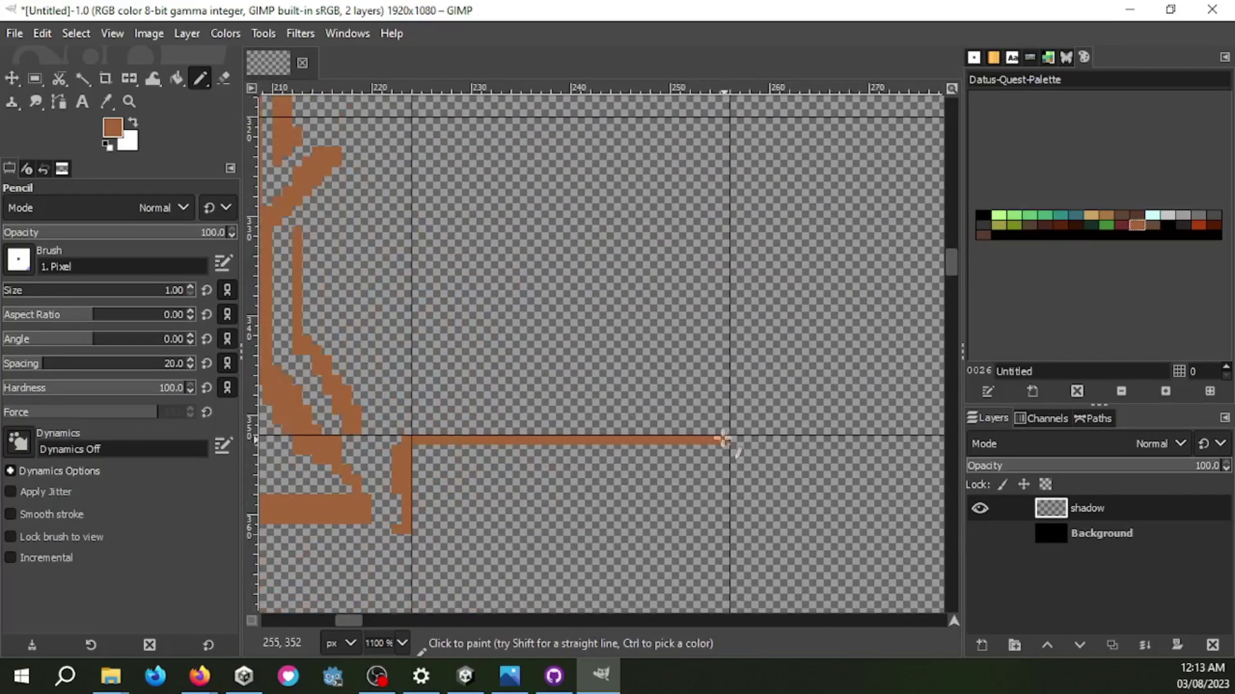
scroll(723, 439, "down", 3)
scroll(739, 455, "down", 4)
scroll(634, 408, "up", 1)
left_click(149, 33)
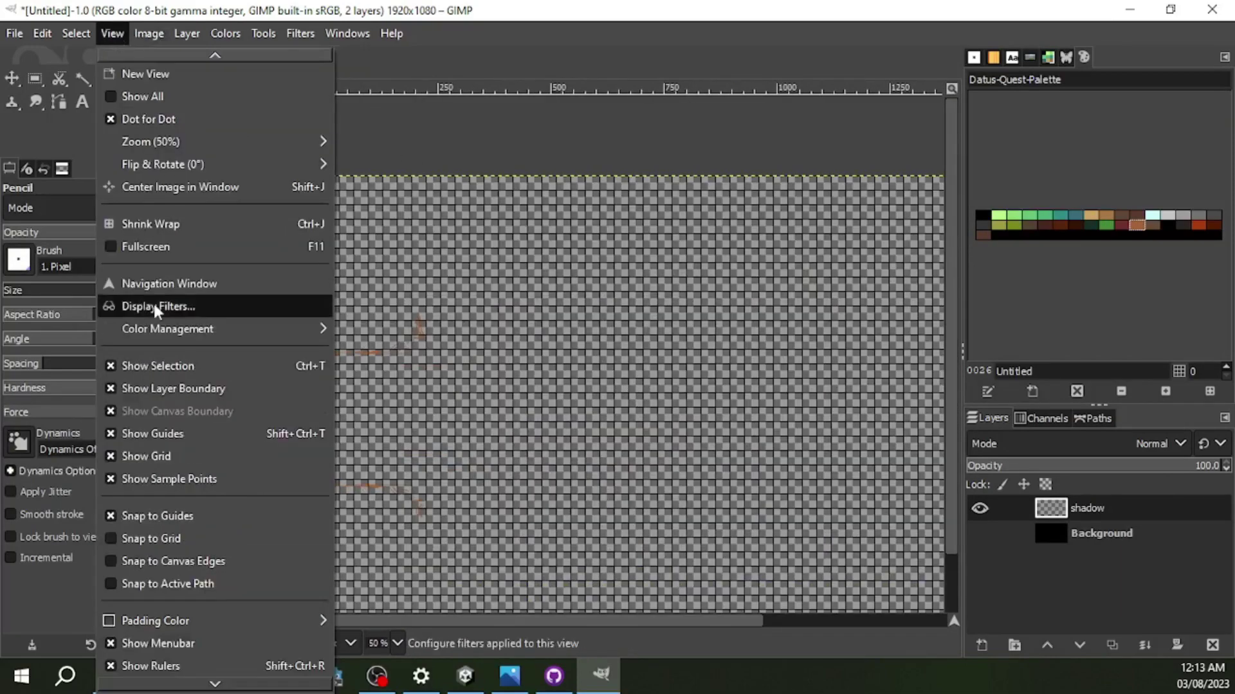
Step: Set the image grid spacing to 64 pixels, checking the value in a calculator
left_click(206, 540)
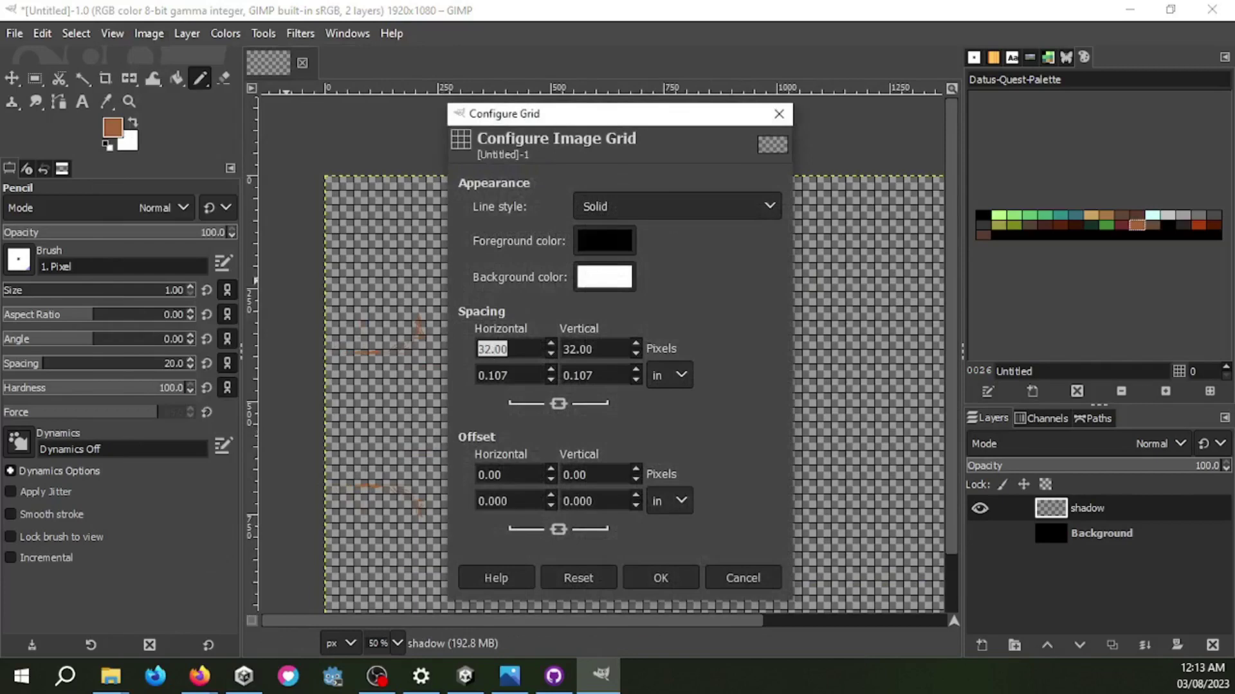
left_click(641, 676)
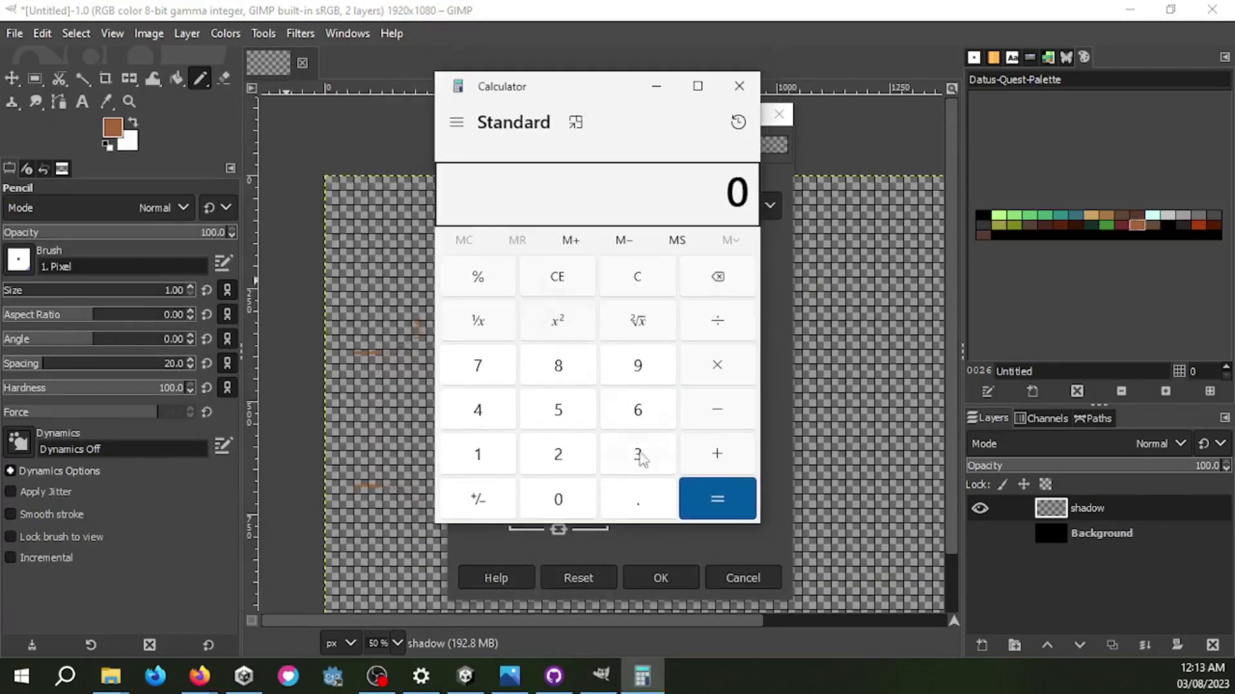
key("alt+Tab")
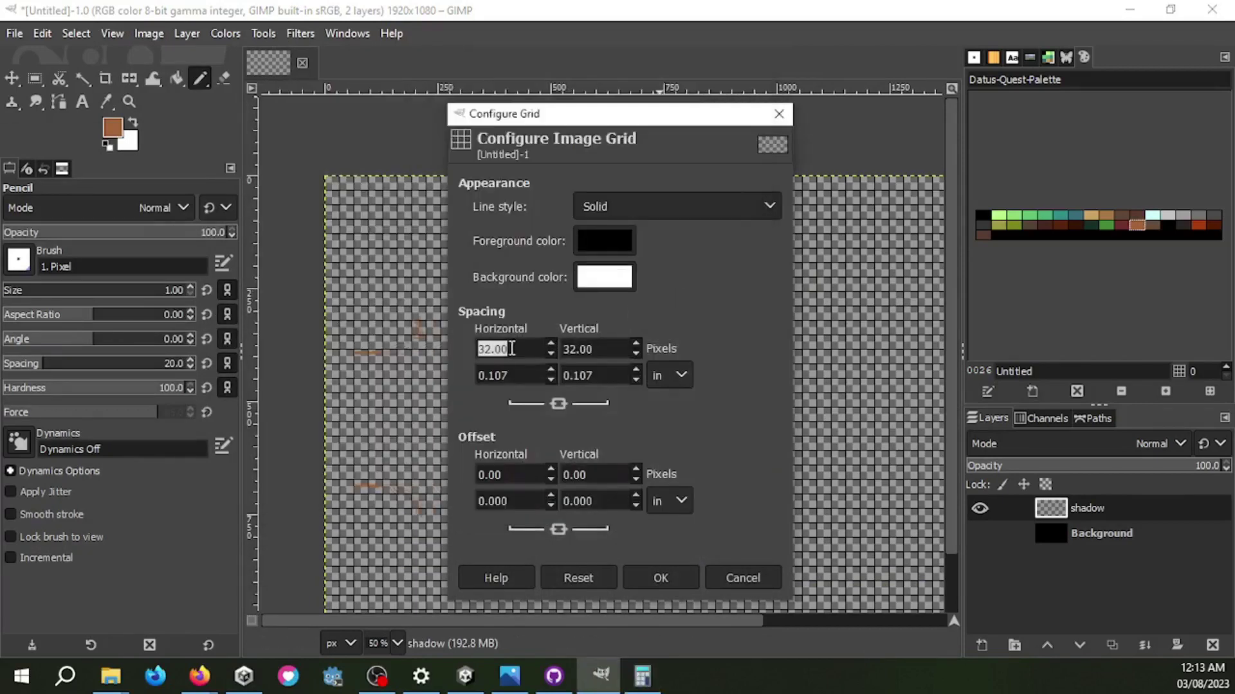
type("64")
key("Return")
key("1")
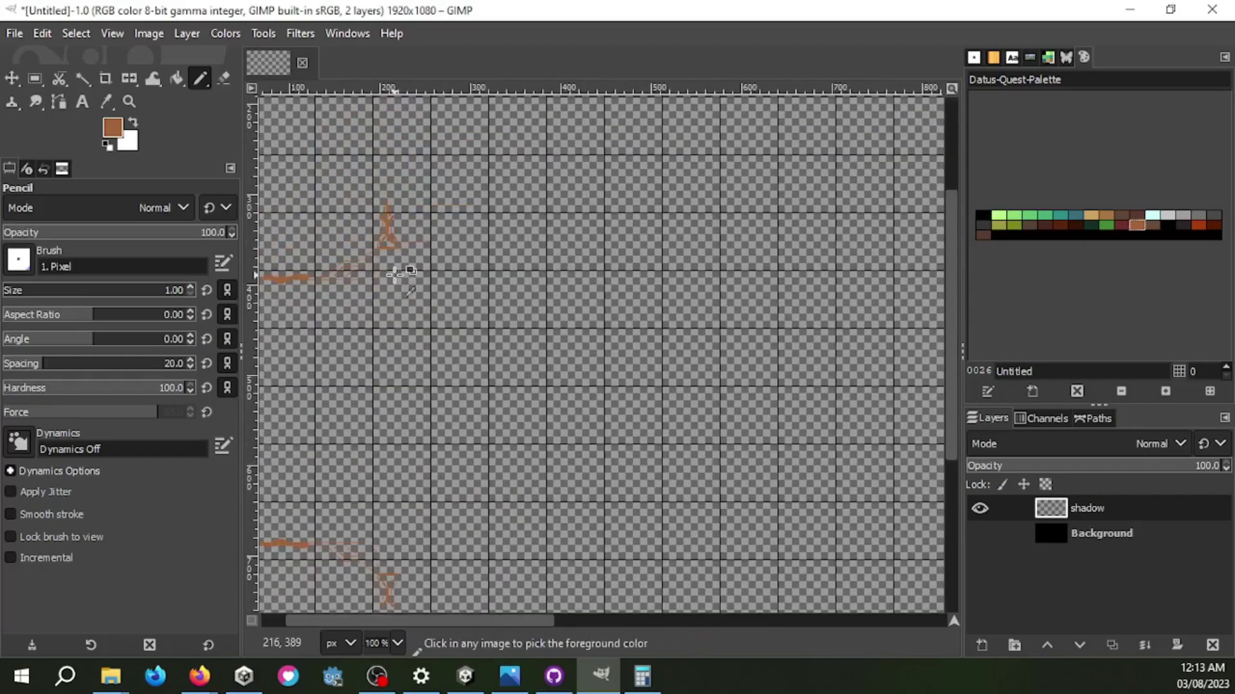
Step: Reopen Configure Grid and set the spacing back to 32 pixels
scroll(408, 315, "up", 3)
scroll(436, 312, "down", 5)
scroll(660, 308, "up", 1)
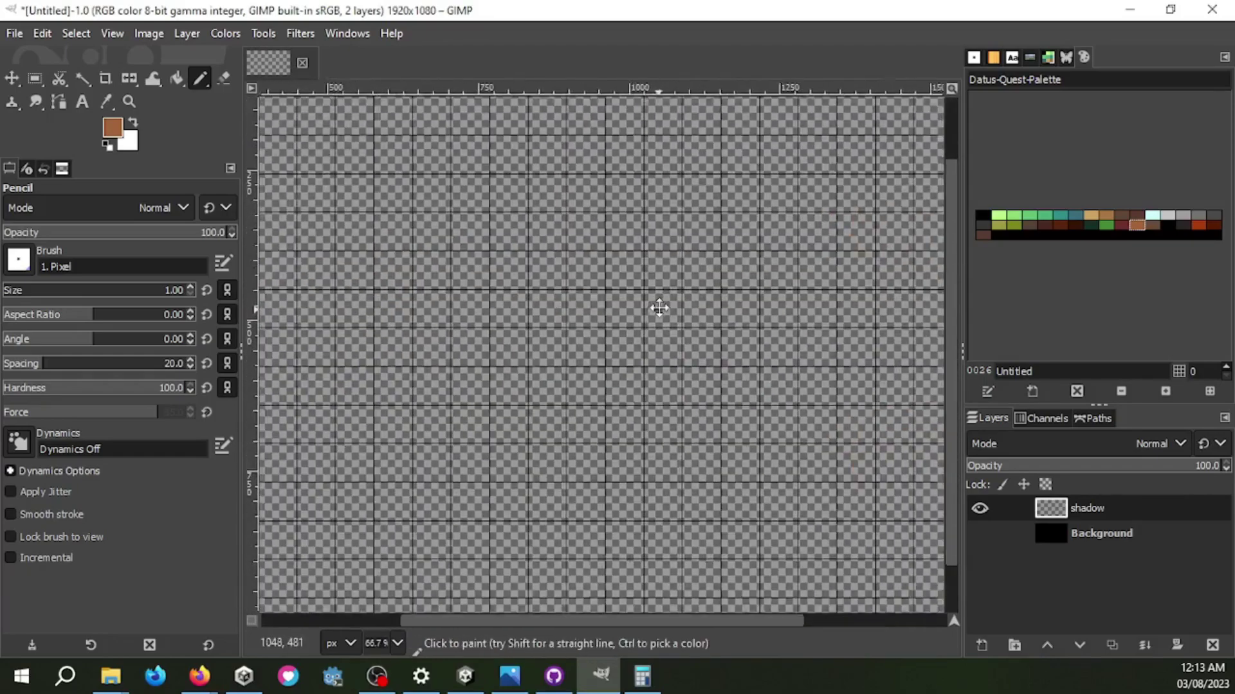
scroll(441, 226, "up", 2)
scroll(432, 220, "up", 2)
scroll(414, 259, "down", 1)
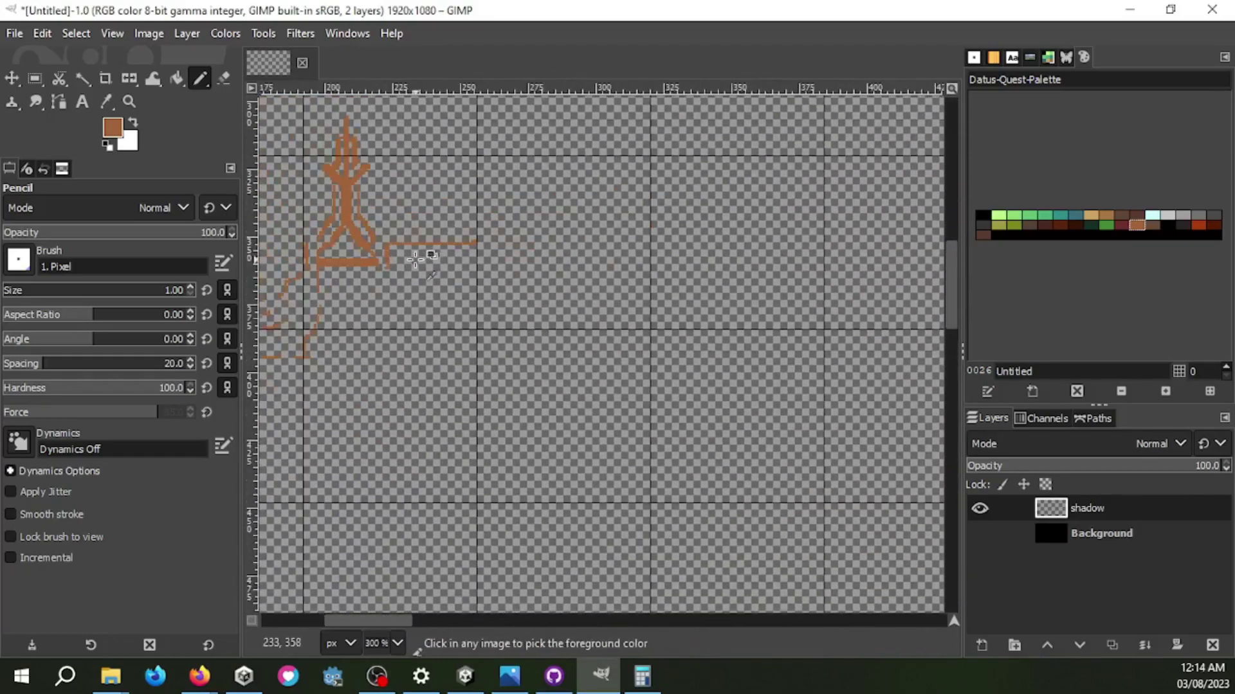
left_click(151, 34)
left_click(186, 535)
key("Tab")
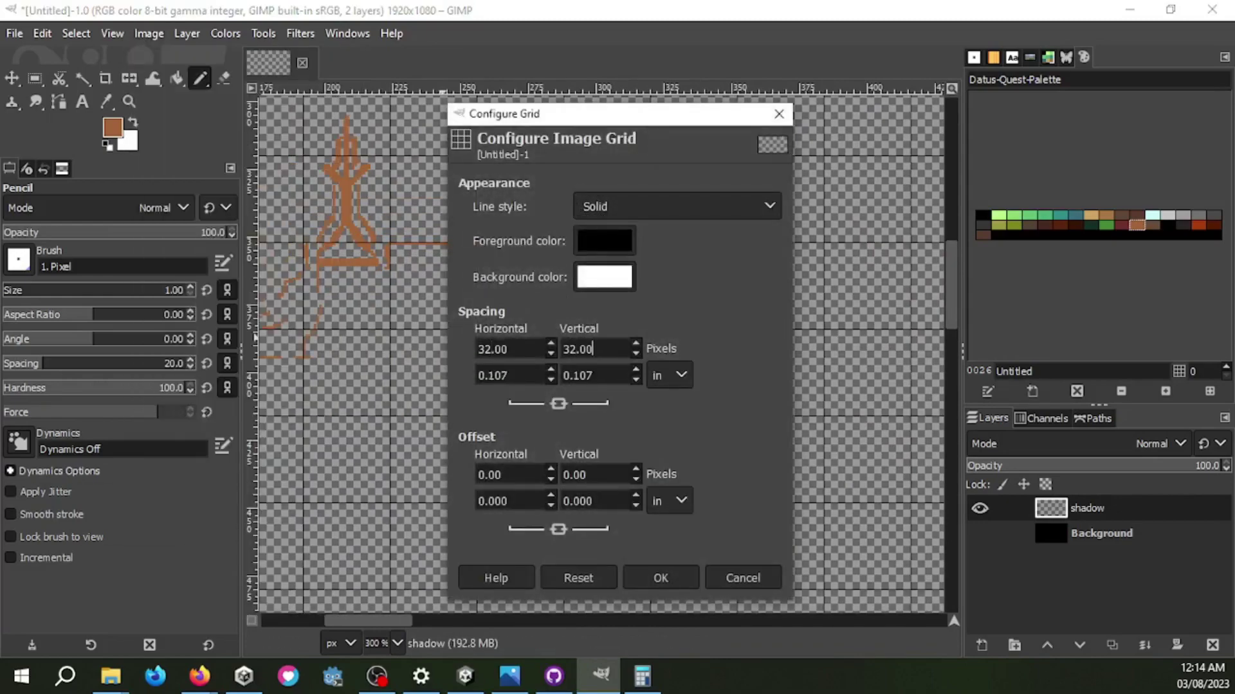
key("Return")
Step: Recheck the grid settings and close them with the 32-pixel spacing unchanged
scroll(421, 261, "up", 1)
scroll(418, 260, "up", 1)
left_click(148, 33)
left_click(193, 538)
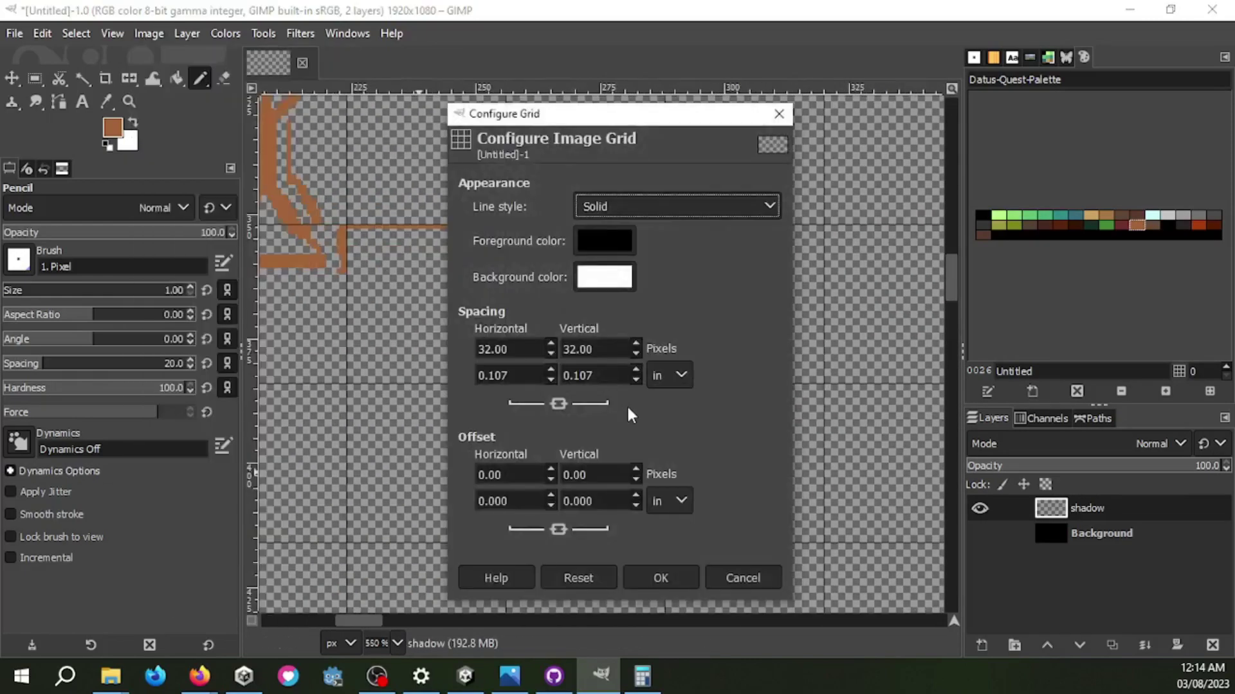
key("Return")
scroll(518, 311, "up", 1)
scroll(511, 354, "up", 1)
Step: Extend the ground line one pixel lower and lengthen the step's upper row
scroll(511, 354, "up", 2)
left_click(584, 470)
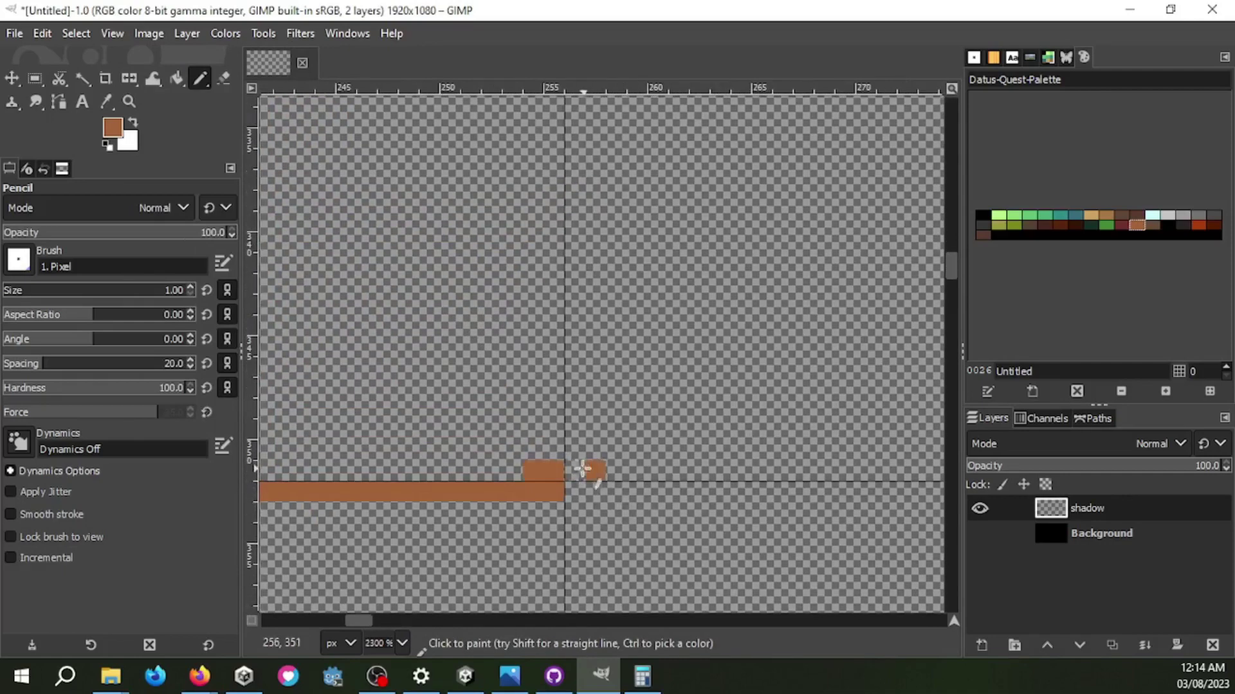
scroll(612, 495, "down", 1)
scroll(570, 469, "down", 1)
left_click_drag(570, 469, 703, 469)
scroll(703, 469, "up", 2)
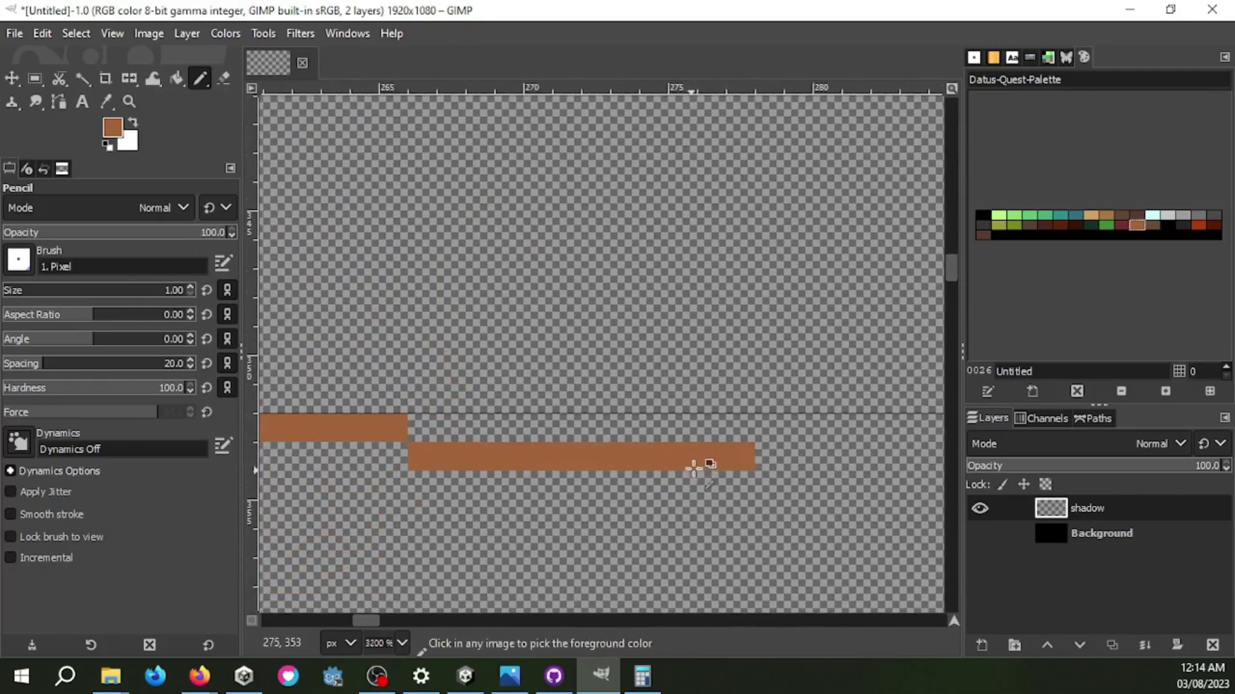
scroll(666, 454, "down", 1)
scroll(666, 454, "up", 2)
left_click_drag(553, 425, 638, 430)
scroll(784, 377, "down", 3)
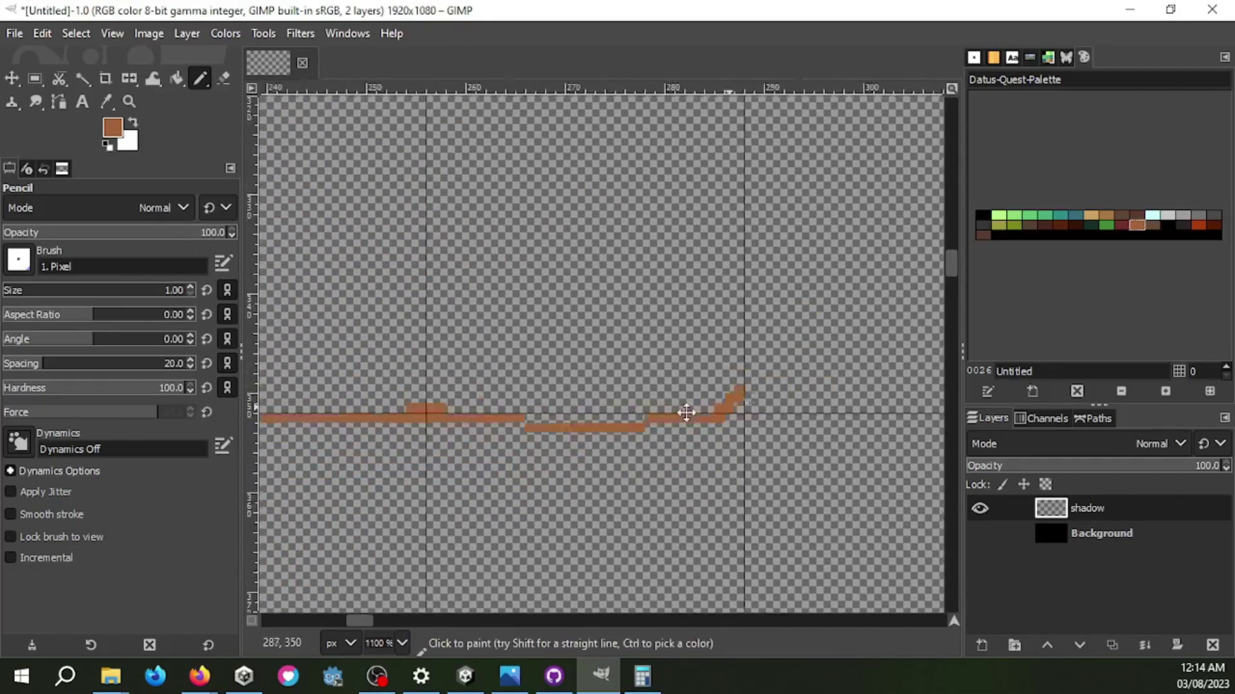
scroll(392, 444, "up", 2)
Step: Pencil a staircase mountain slope with a vertical peak edge and a second parallel slope
left_click_drag(373, 478, 373, 458)
left_click_drag(497, 288, 592, 419)
scroll(593, 418, "down", 1)
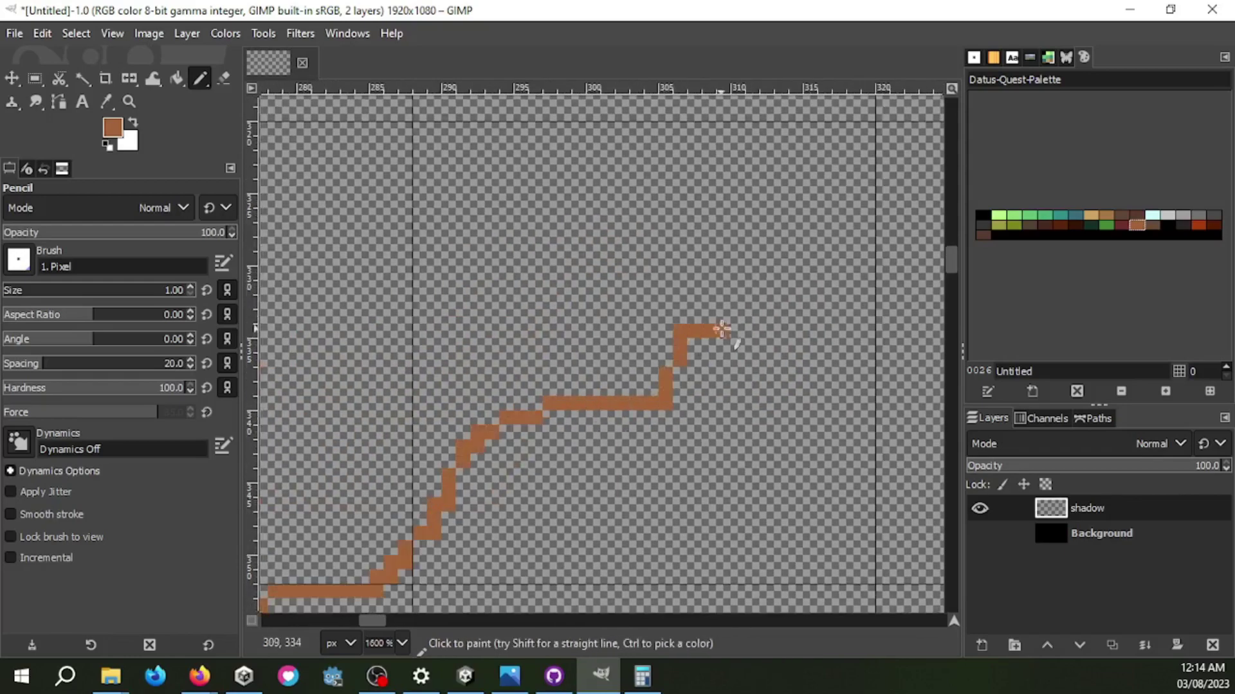
scroll(834, 298, "up", 1)
left_click_drag(846, 151, 875, 281)
left_click_drag(850, 173, 851, 254)
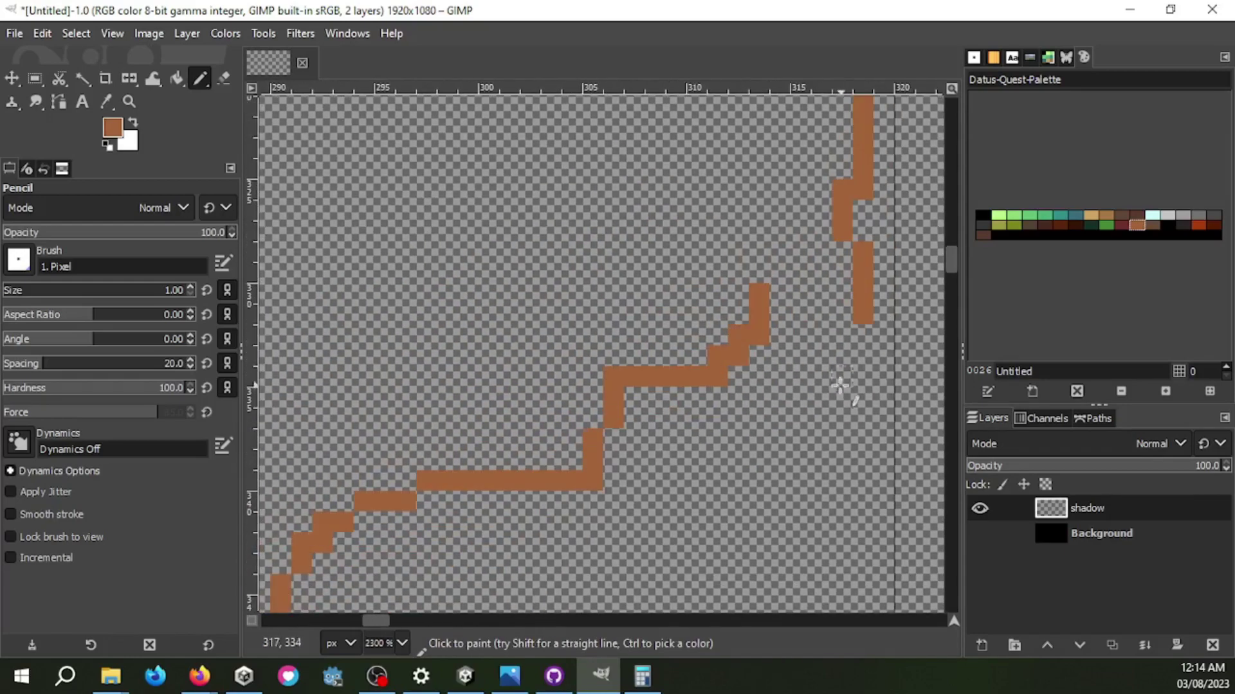
left_click_drag(814, 420, 483, 559)
Step: Add a vertical column beside the slope and draw the inner staircase down to the ground
scroll(653, 284, "down", 3)
left_click_drag(640, 247, 639, 394)
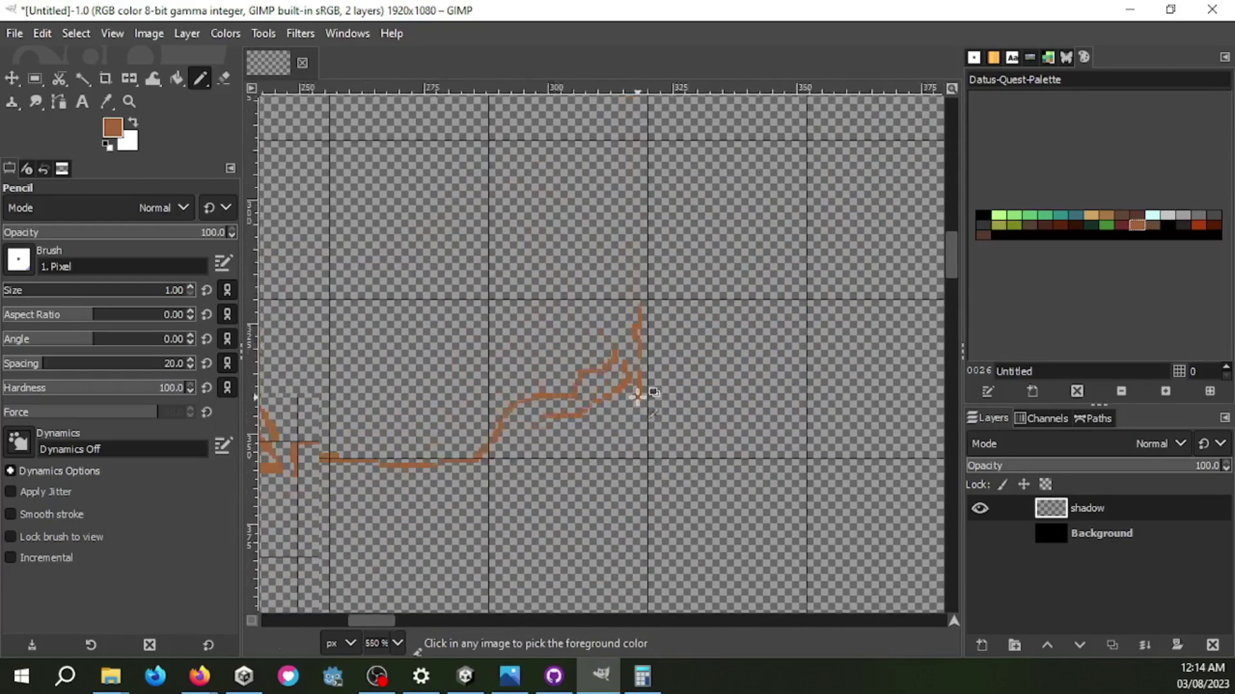
scroll(640, 394, "down", 2)
scroll(640, 348, "up", 2)
mouse_move(631, 288)
left_mouse_down()
mouse_move(380, 422)
mouse_move(324, 466)
left_mouse_up()
scroll(613, 408, "down", 2)
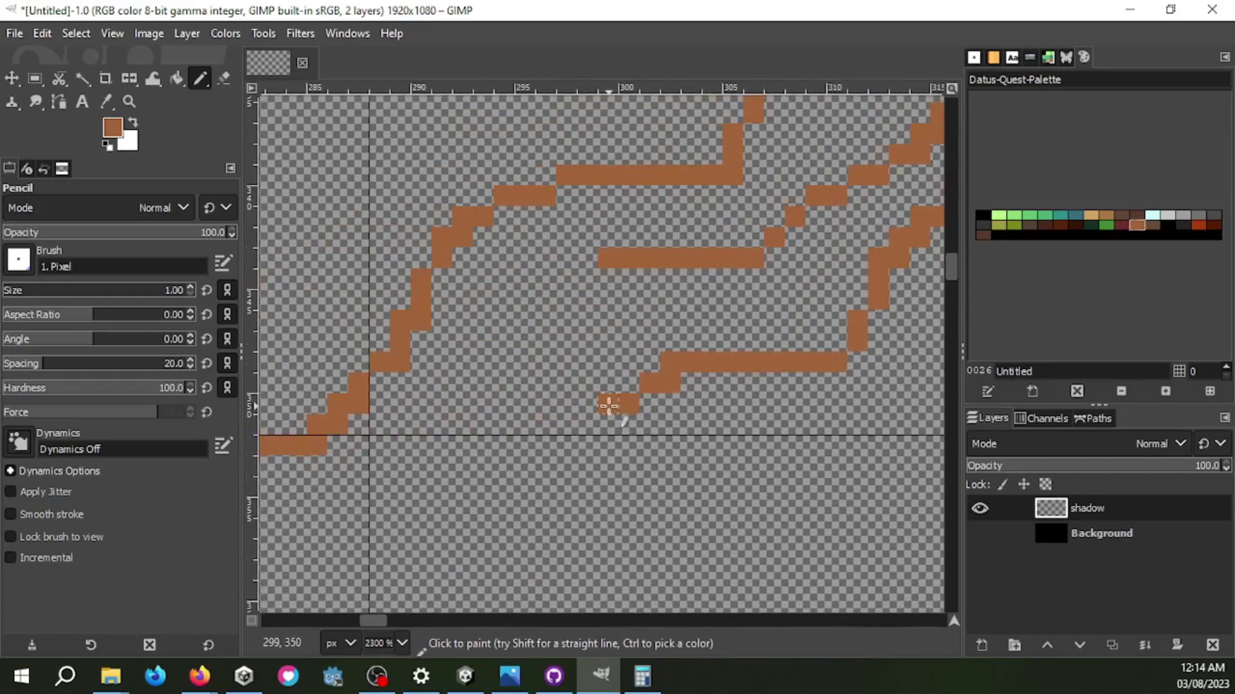
left_click_drag(617, 418, 463, 398)
Step: Raise a small two-column spire above the ground line, undoing the stray L-shaped hook
scroll(544, 406, "down", 2)
scroll(534, 396, "down", 1)
scroll(533, 396, "up", 2)
scroll(524, 385, "up", 1)
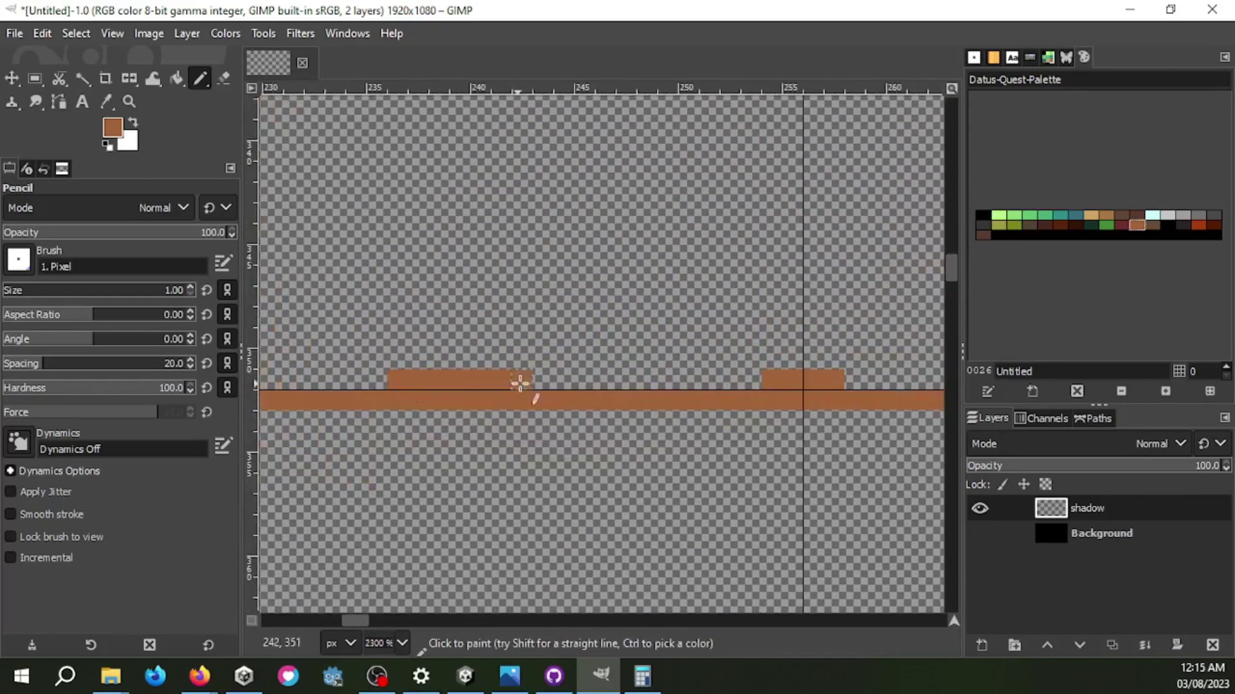
scroll(529, 373, "down", 1)
left_click_drag(563, 389, 561, 351)
left_click_drag(574, 278, 582, 386)
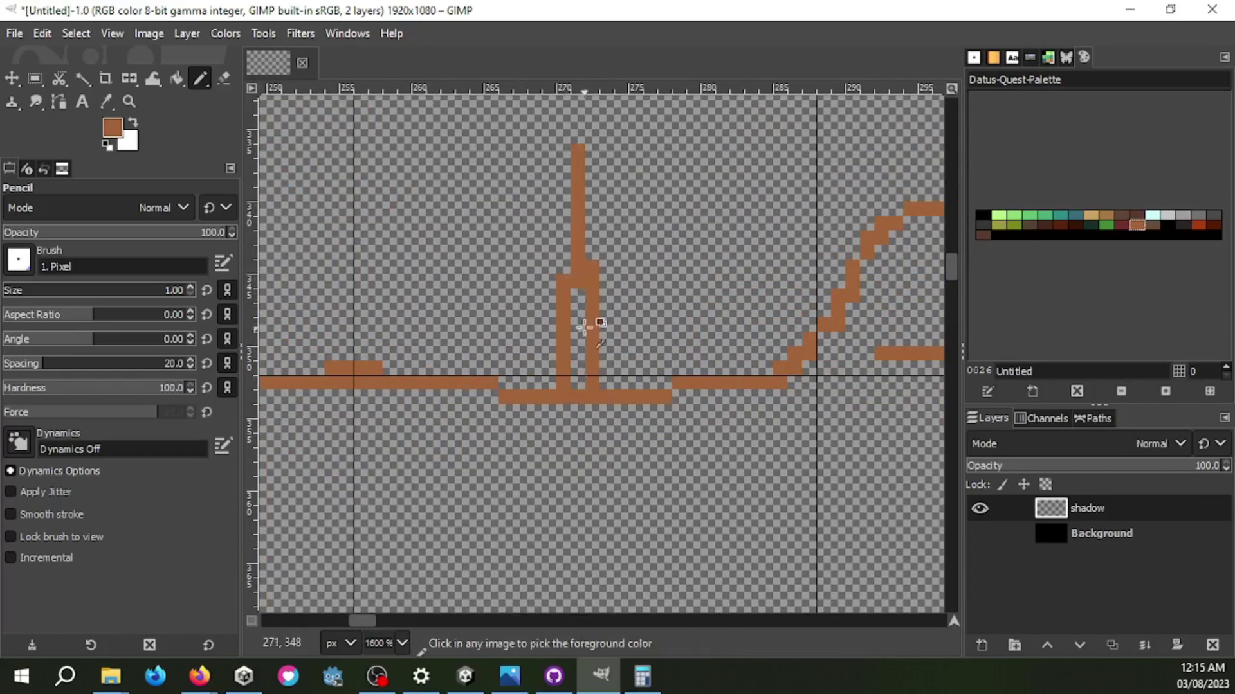
scroll(578, 309, "down", 1)
scroll(563, 278, "up", 2)
left_click_drag(613, 252, 649, 318)
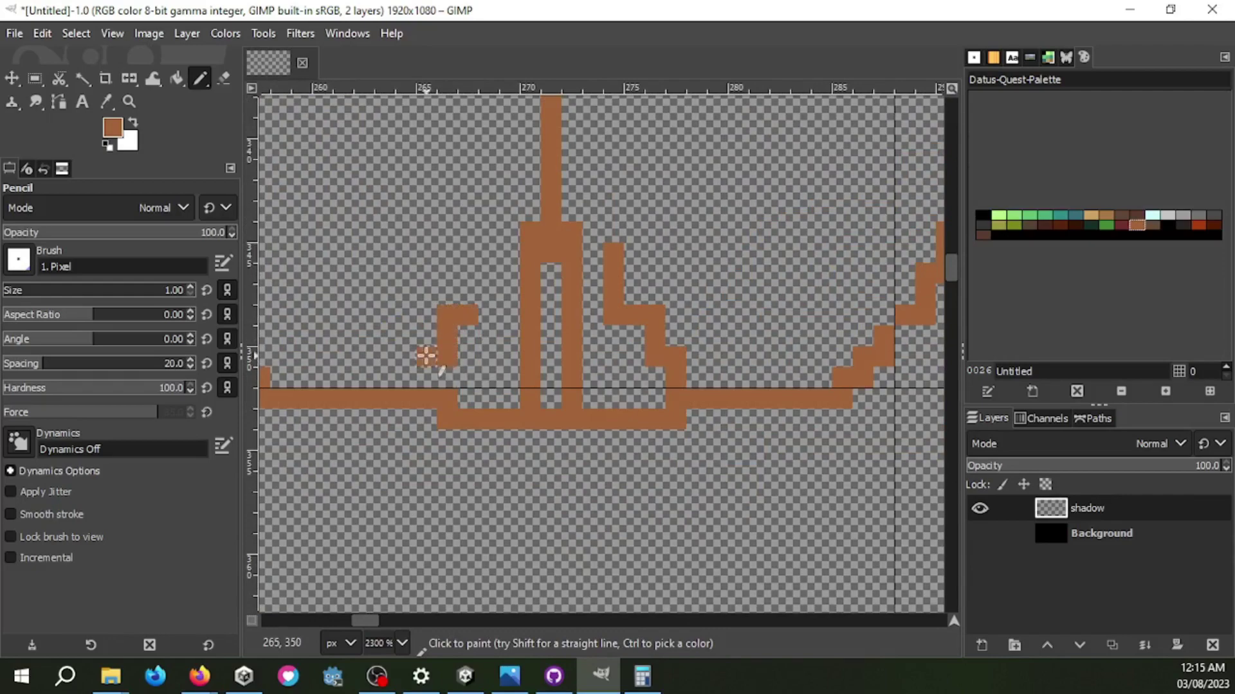
key("ctrl+z")
key("ctrl+z")
key("ctrl+z")
key("ctrl+z")
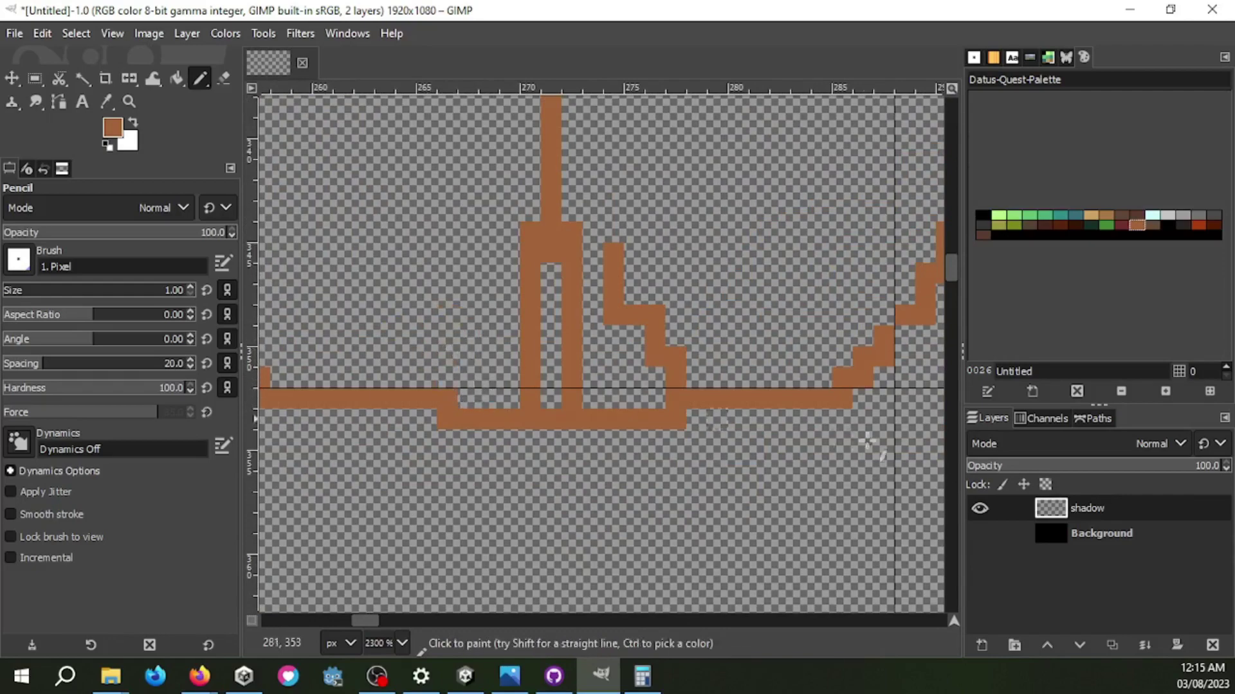
Step: Duplicate the shadow layer and frame a crop rectangle around the small spire
key("shift+ctrl+d")
scroll(495, 277, "down", 2)
key("shift+c")
left_click_drag(454, 168, 594, 347)
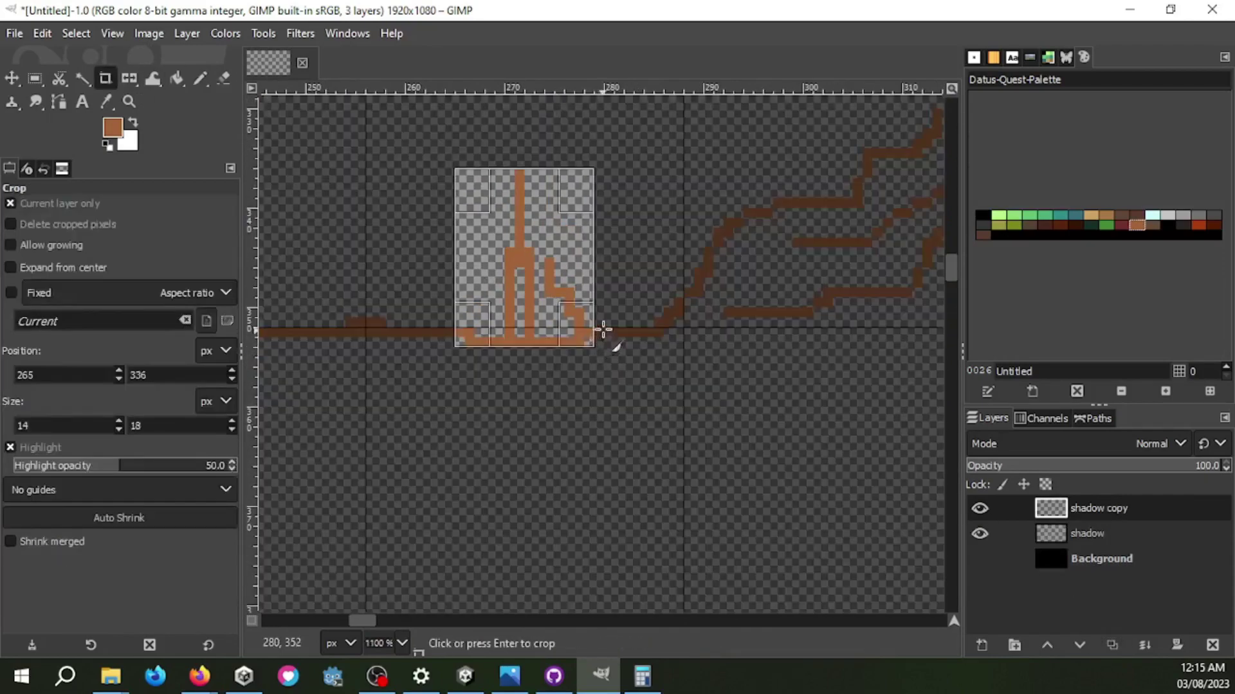
Step: Apply the crop and mirror the spire copy horizontally
key("Return")
key("shift+f")
left_click(614, 333)
left_click(524, 278)
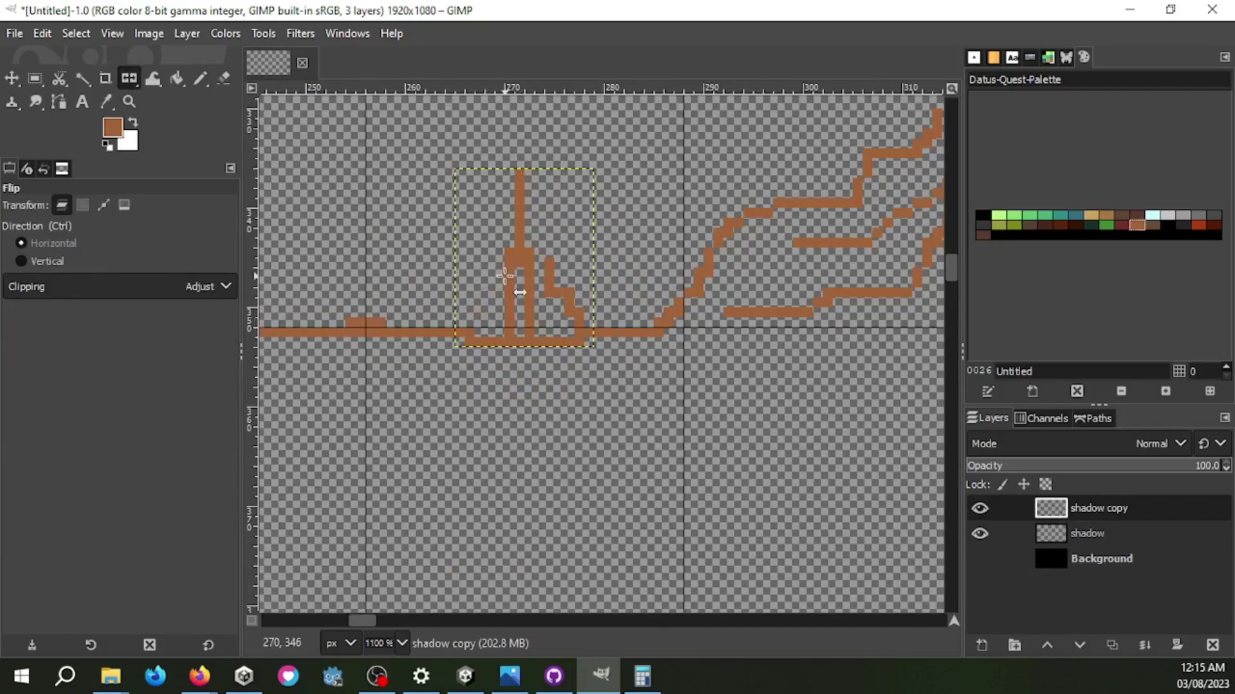
left_click(468, 262)
Step: Nudge the mirrored spire one pixel left and merge it down into the shadow layer
key("m")
key("Left")
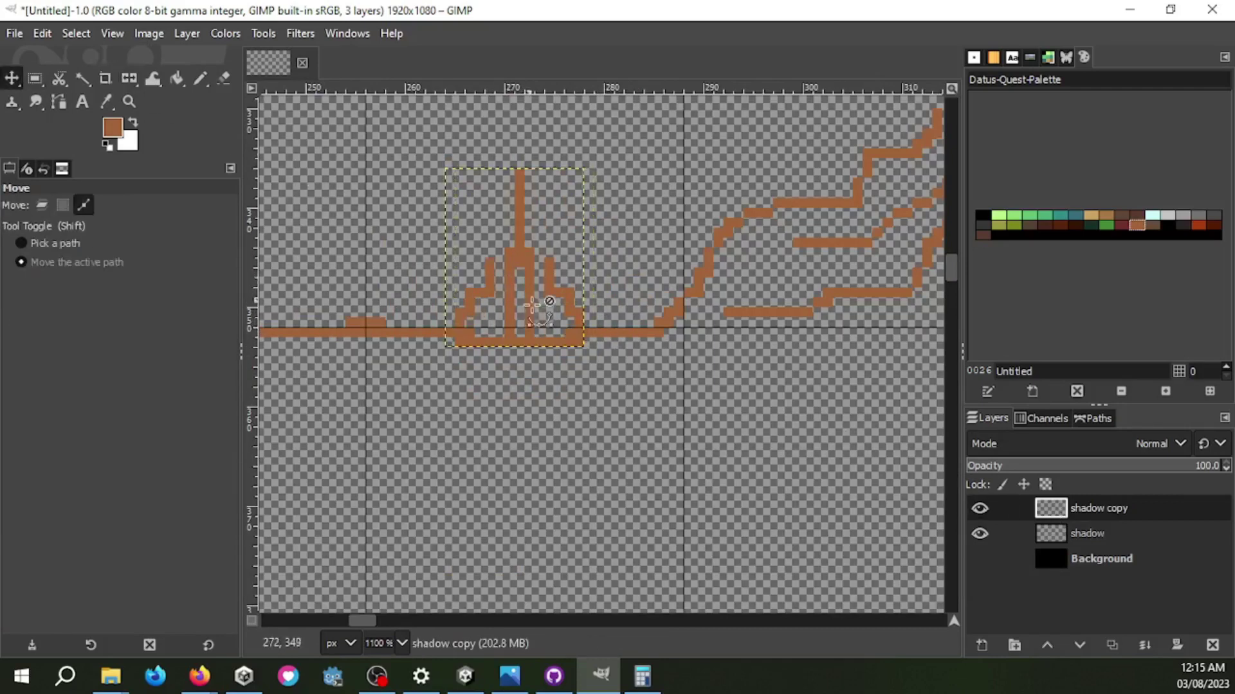
scroll(528, 293, "up", 1)
right_click(1093, 507)
left_click(1003, 232)
left_click(193, 82)
scroll(523, 468, "up", 1)
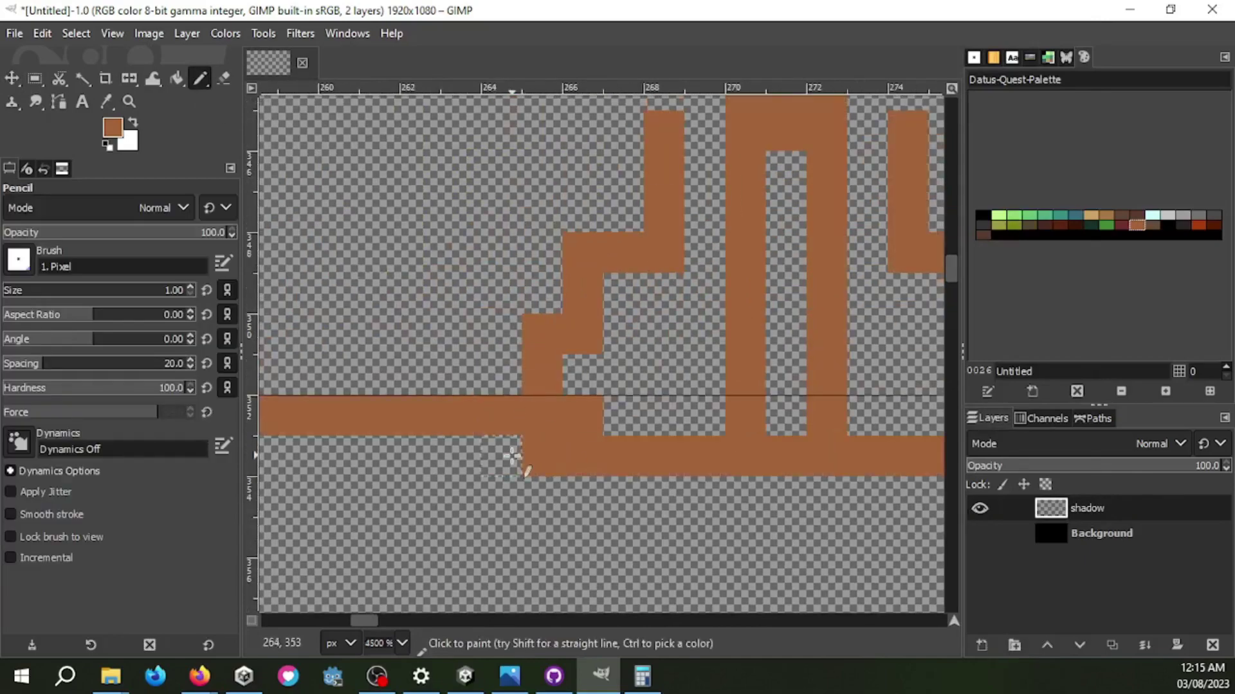
scroll(645, 466, "up", 1)
scroll(740, 418, "down", 7)
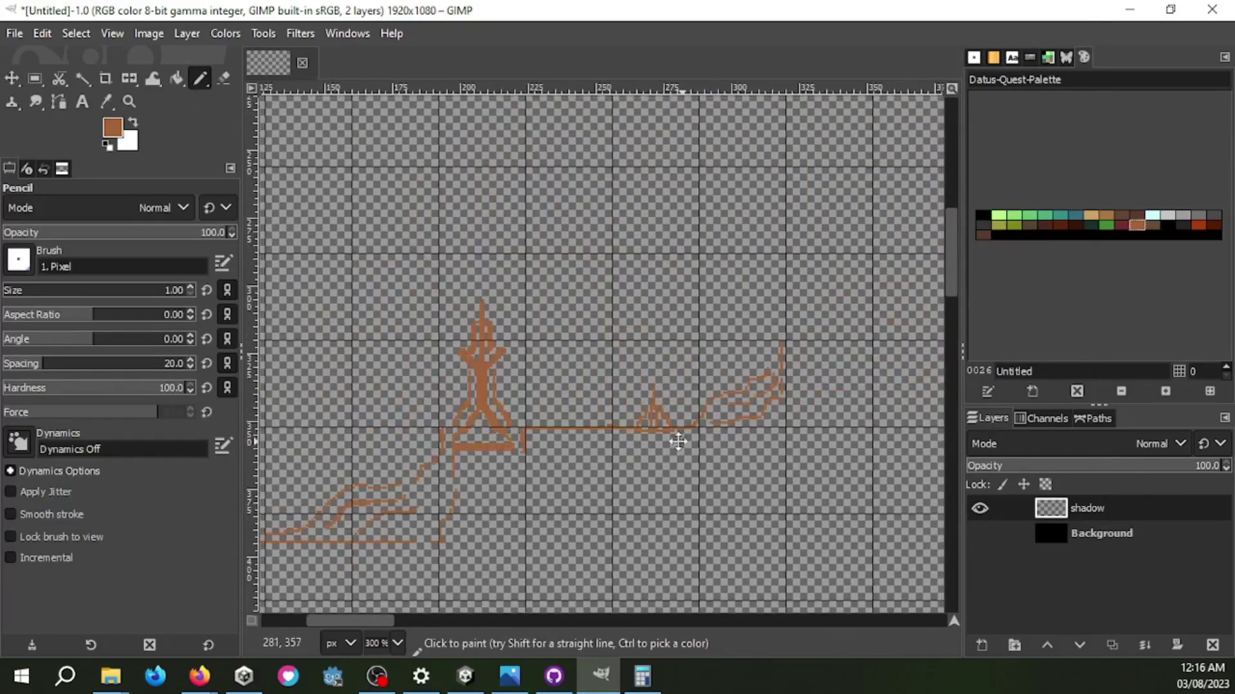
Step: Make horizontally and vertically flipped copies of the shadow layer with the black background shown
left_click(129, 78)
scroll(579, 341, "down", 3)
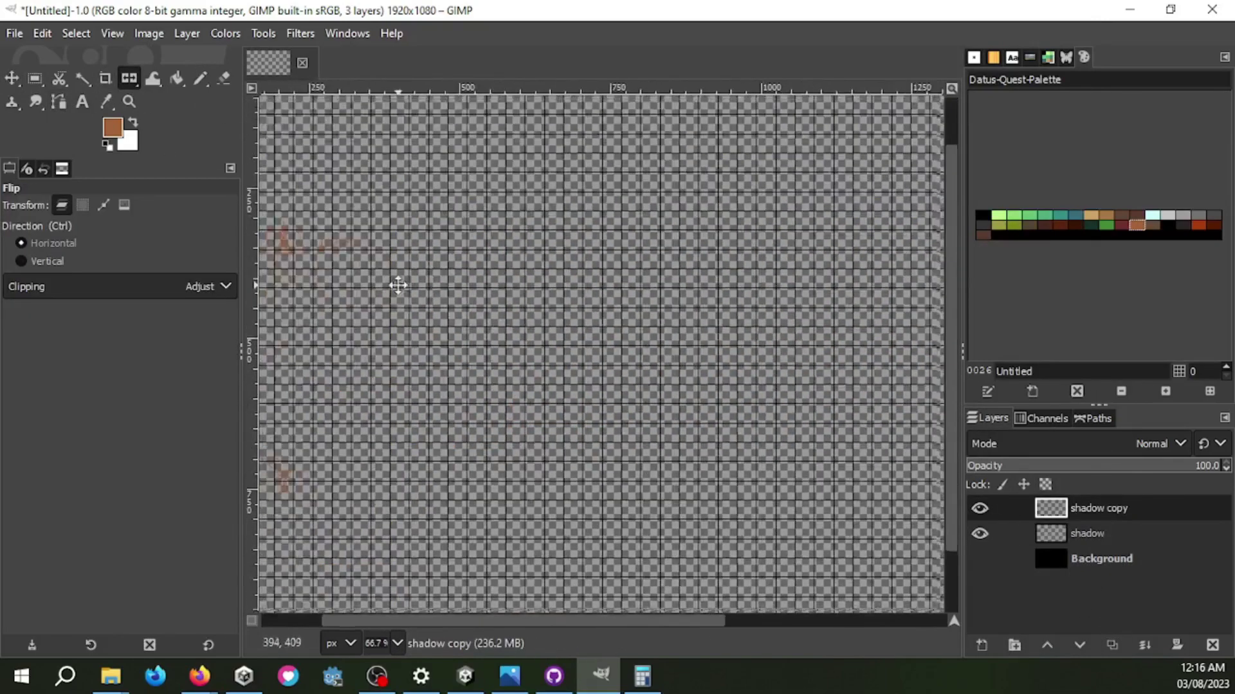
left_click(576, 343)
scroll(540, 334, "down", 3)
left_click(979, 559)
scroll(538, 353, "down", 1)
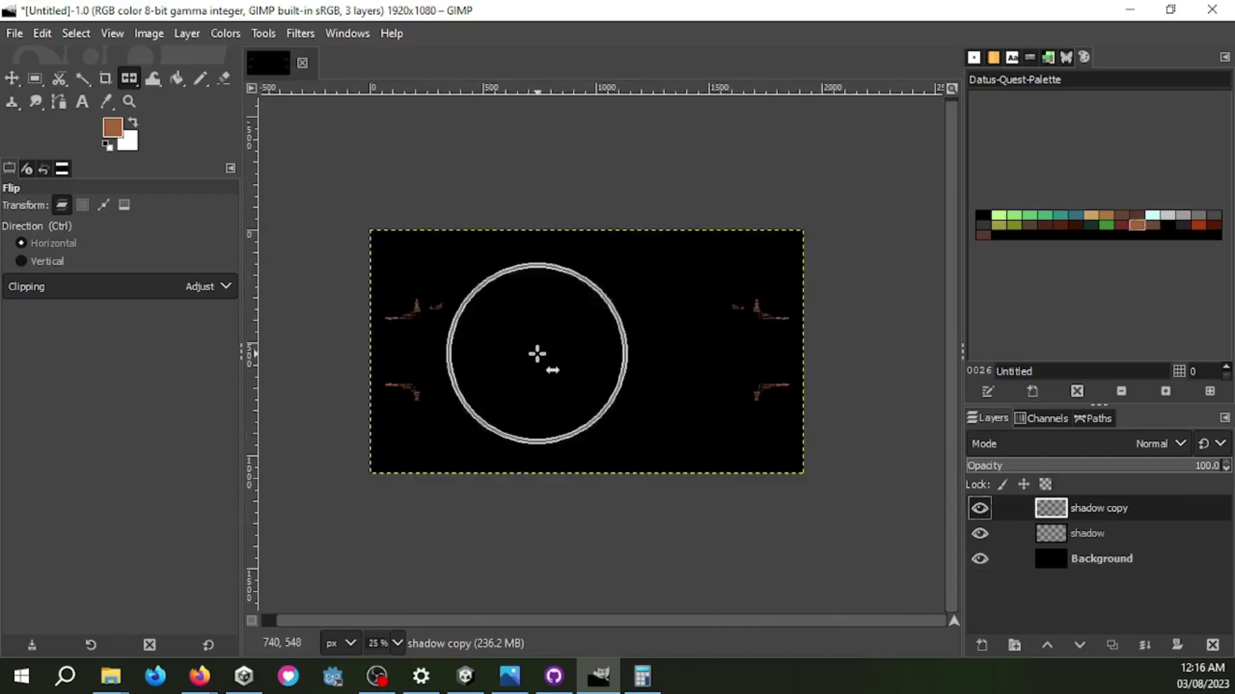
left_click(1115, 645)
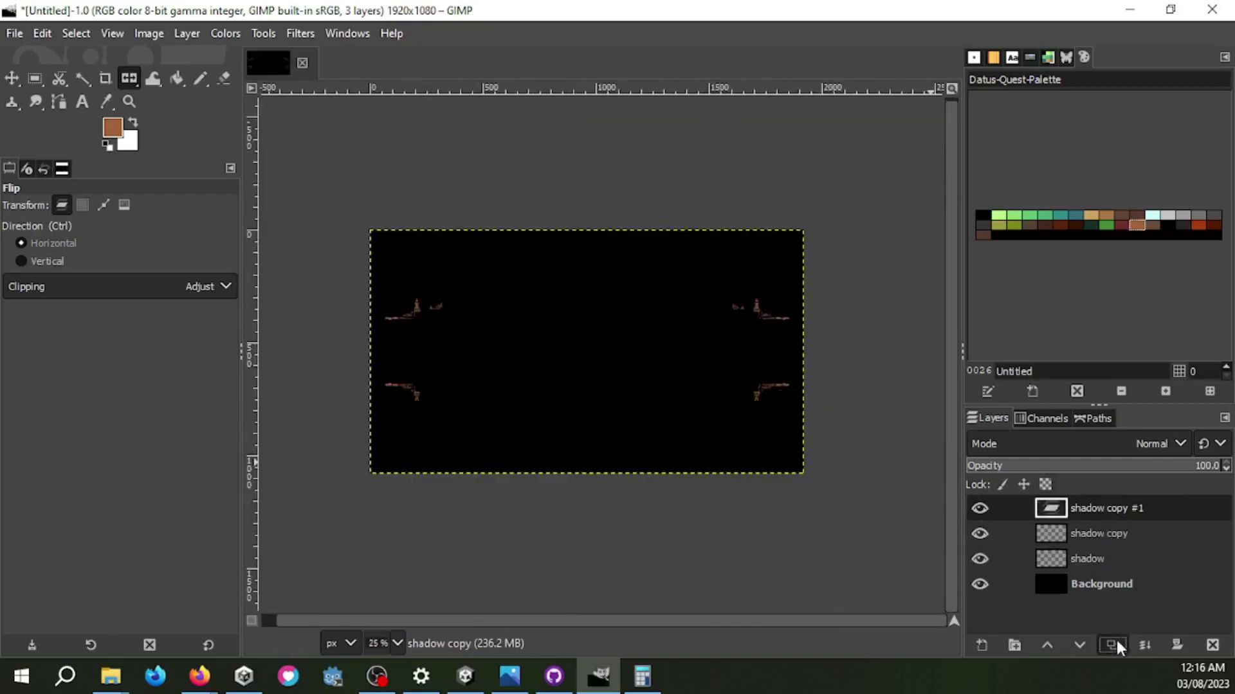
left_click(73, 266)
left_click(928, 489)
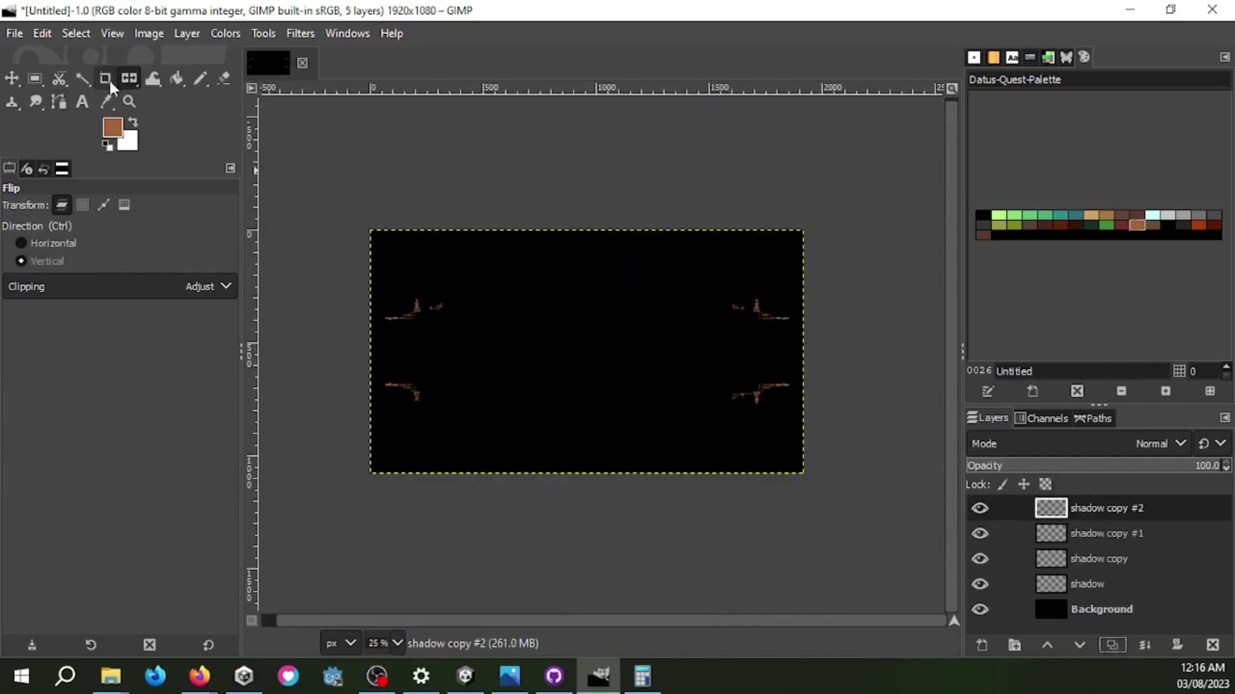
left_click(562, 323, "ctrl")
Step: Merge the two mirrored copies down into the shadow layer
right_click(1100, 508)
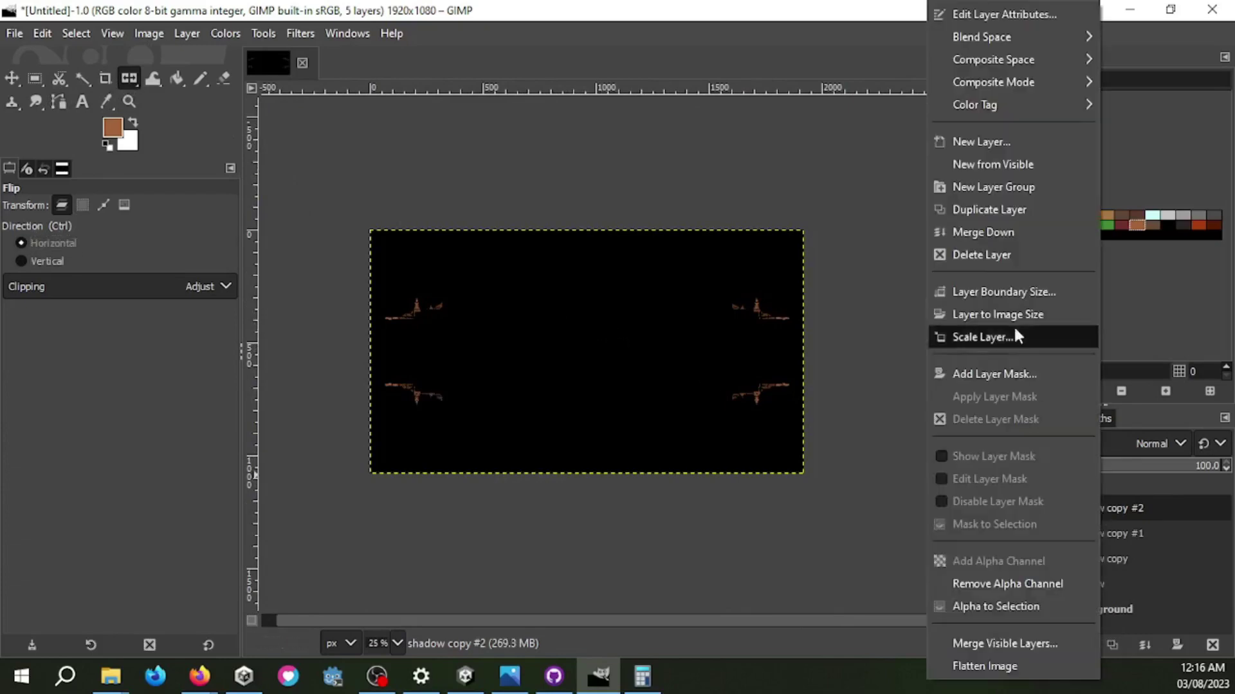
left_click(978, 237)
right_click(1099, 508)
left_click(978, 237)
scroll(658, 408, "up", 1)
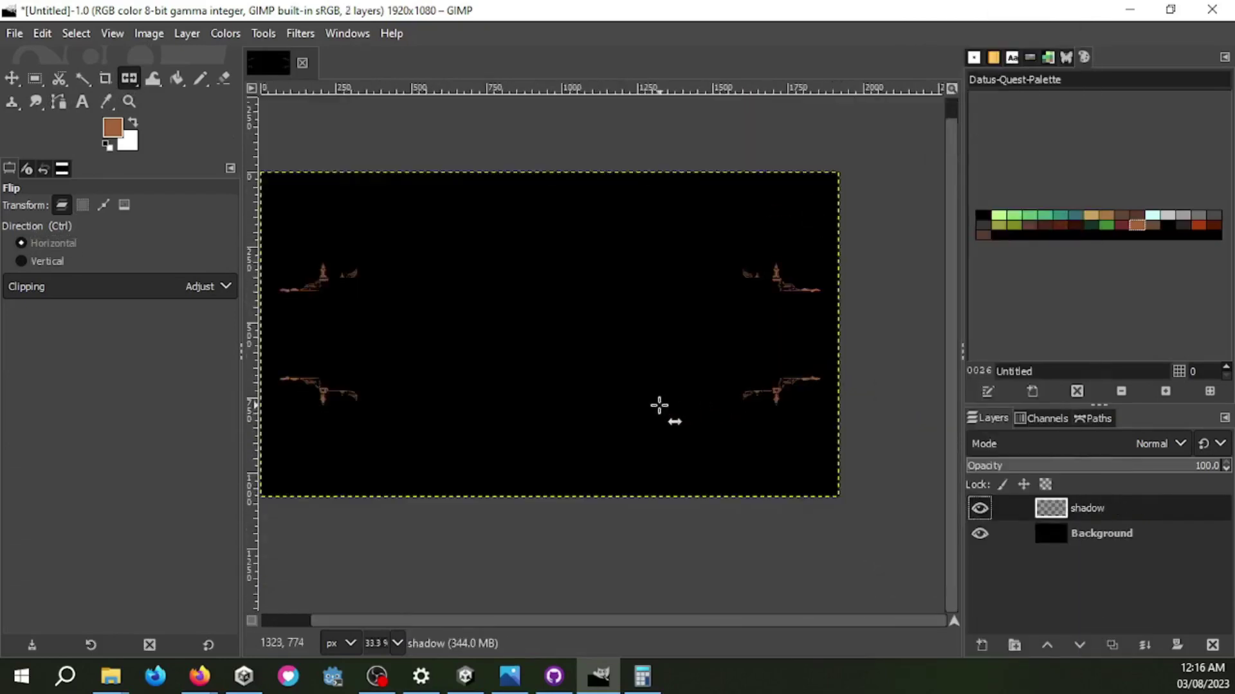
scroll(474, 325, "up", 4)
scroll(481, 371, "down", 4)
scroll(508, 369, "down", 2)
Step: Flip the merged shadow layer horizontally twice and hide the black background
left_click(508, 369)
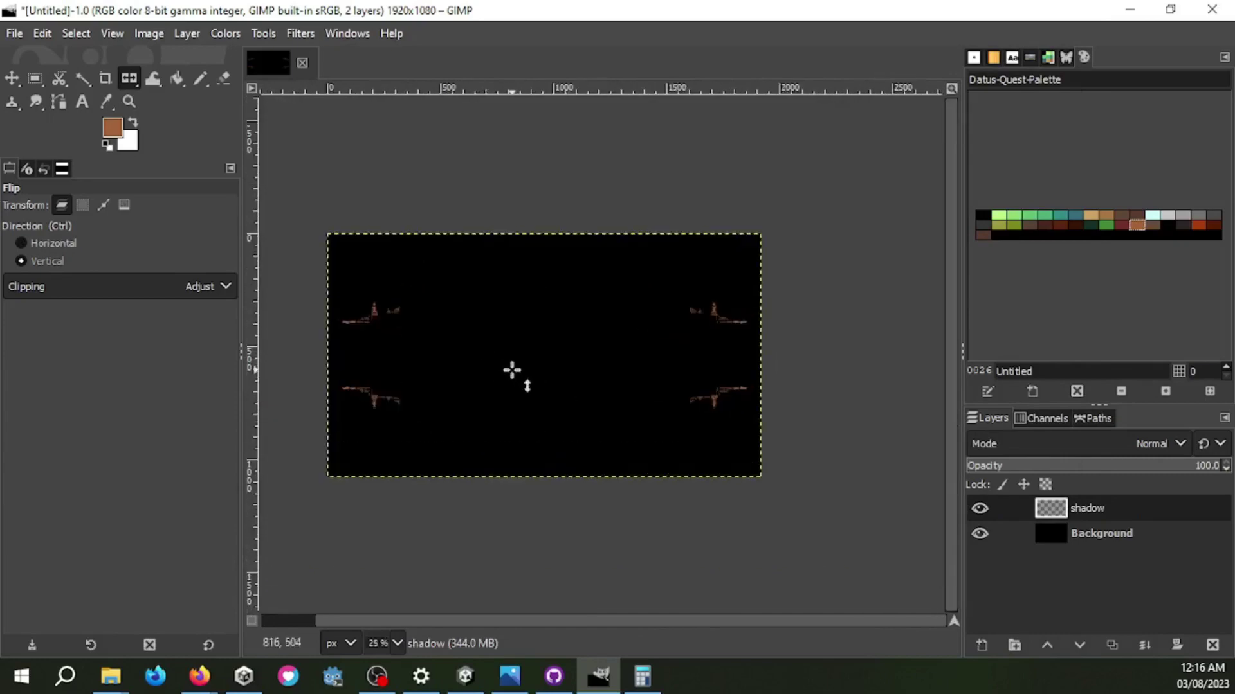
scroll(508, 369, "up", 2)
scroll(523, 385, "up", 3)
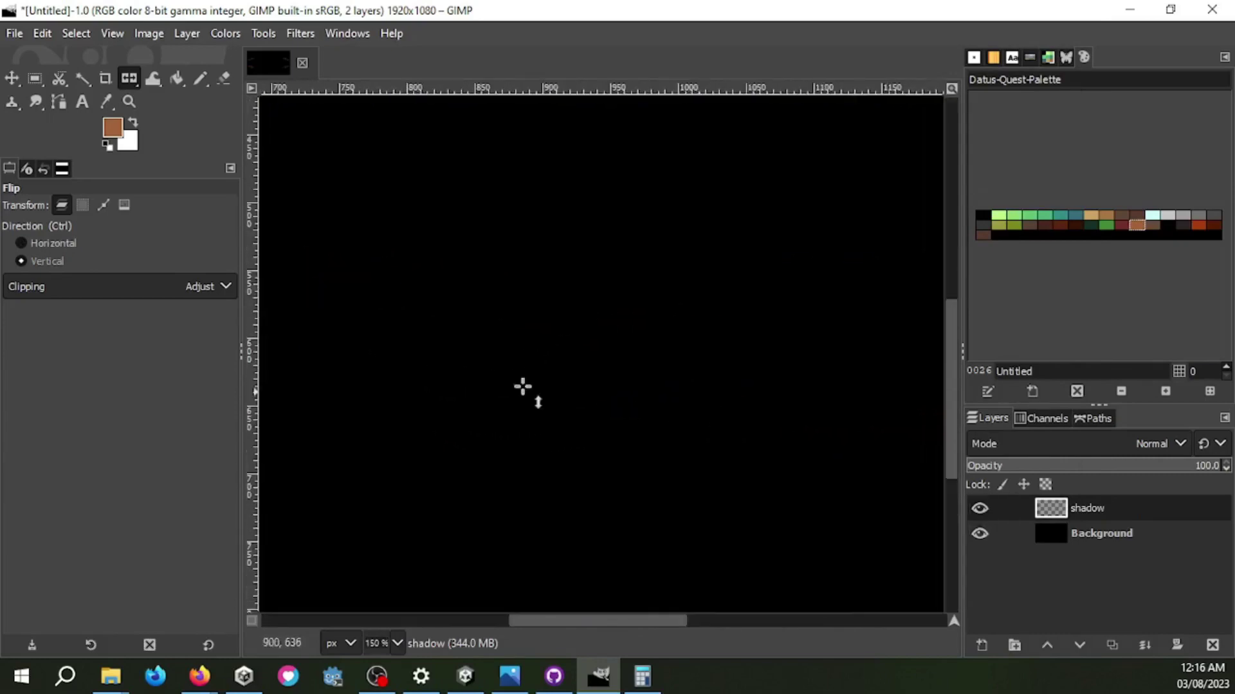
scroll(446, 357, "down", 3)
left_click(445, 358)
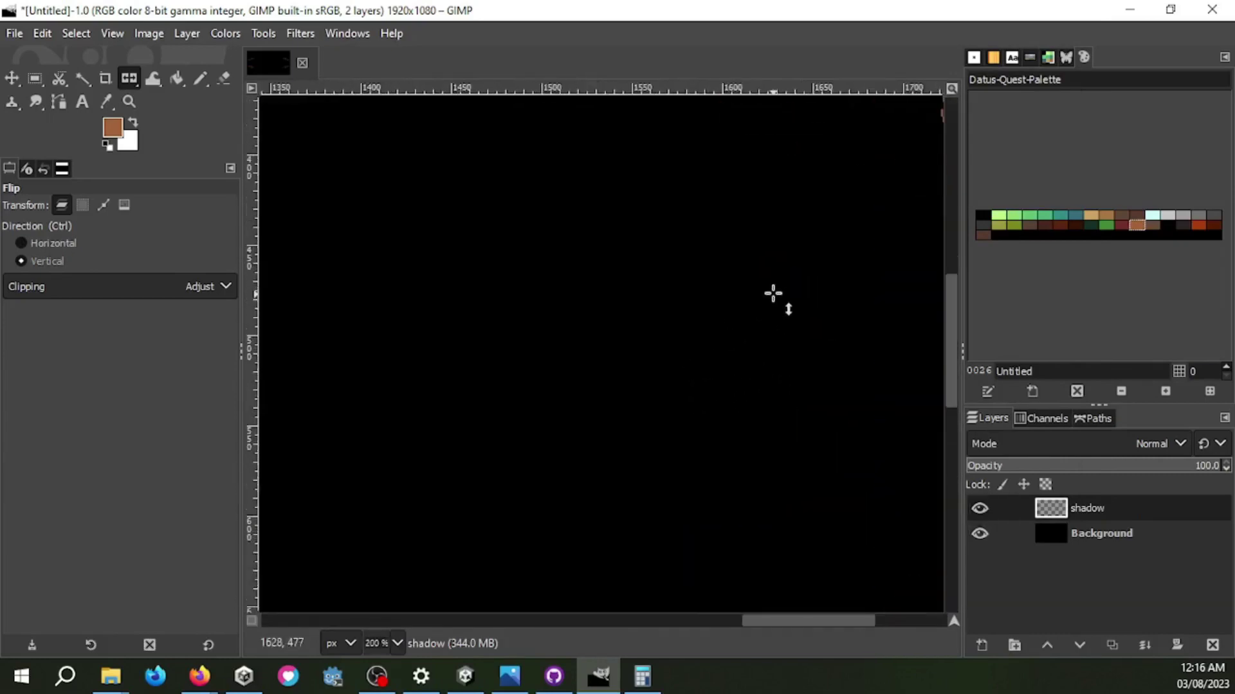
scroll(627, 464, "down", 2)
left_click(980, 533)
scroll(634, 476, "up", 4)
Step: With the 1 px Pencil, try short steps and bands under the base line, undoing the last
scroll(643, 394, "up", 4)
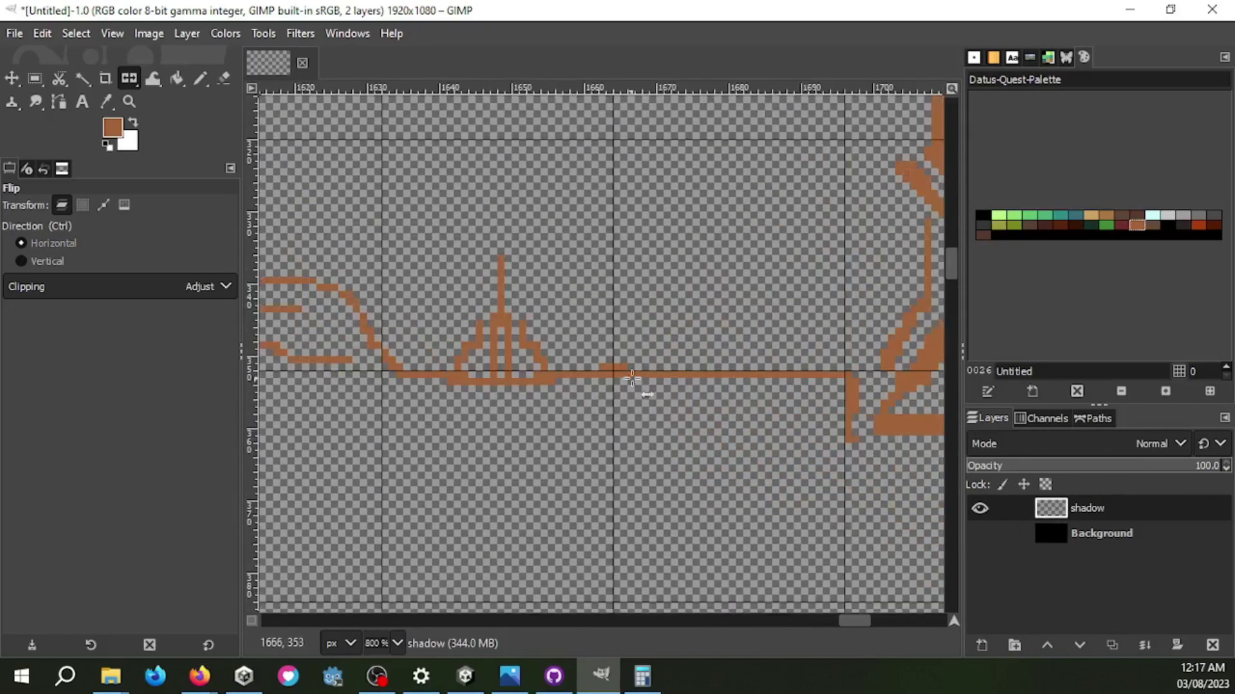
scroll(595, 394, "up", 4)
key("n")
left_click_drag(412, 412, 540, 491)
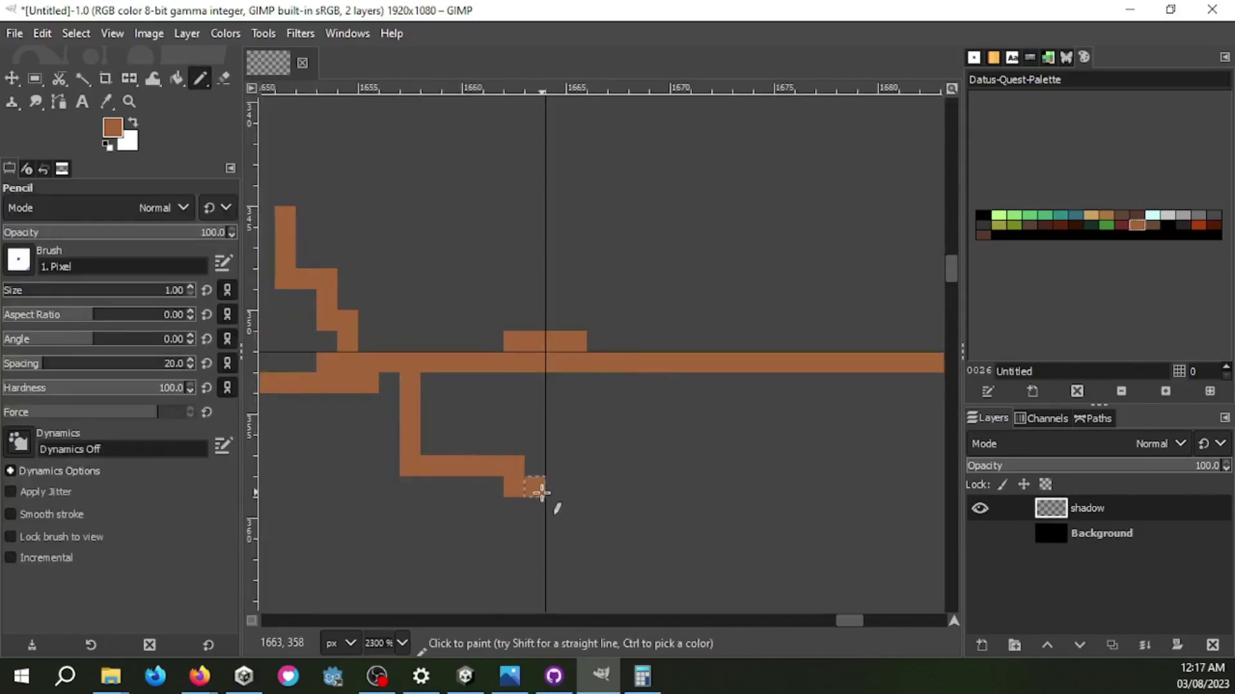
scroll(656, 441, "down", 2)
scroll(605, 430, "up", 1)
left_click_drag(557, 427, 604, 430)
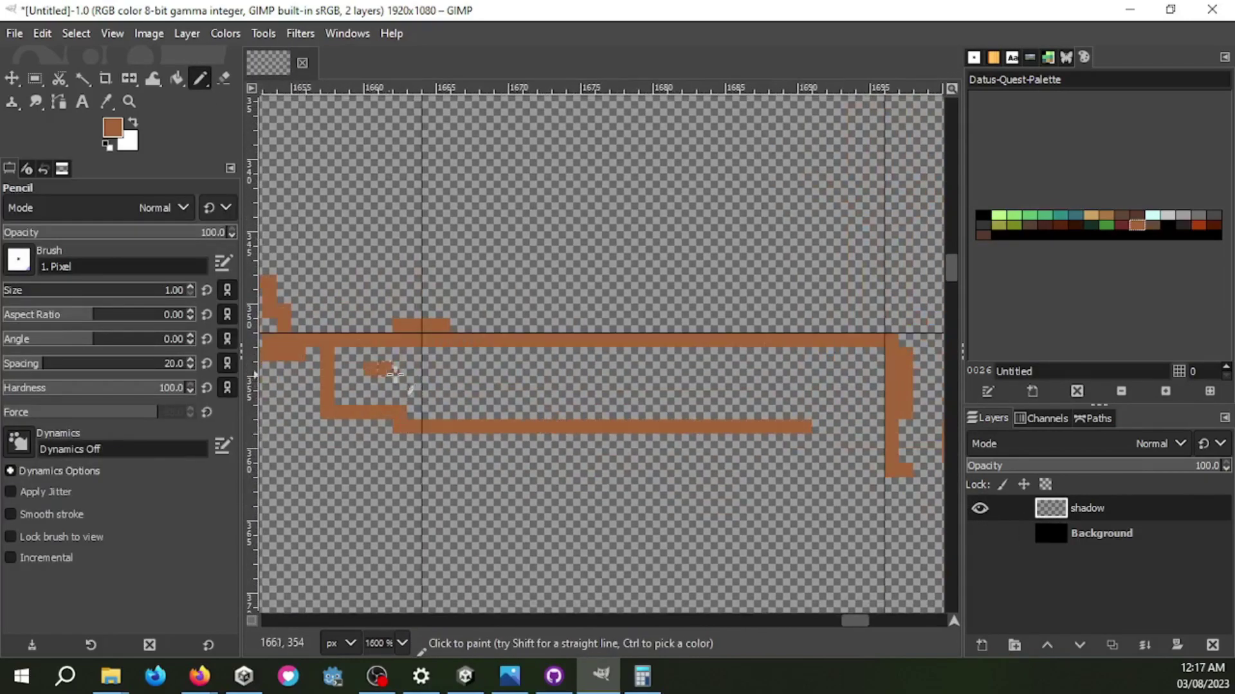
left_click_drag(394, 372, 596, 370)
left_click_drag(470, 397, 700, 397)
key("ctrl+z")
key("ctrl+z")
Step: Draw two parallel horizontal bands under the base line, joined by a short vertical connector
left_click_drag(364, 369, 741, 369)
left_click_drag(494, 398, 852, 397)
left_click_drag(768, 369, 851, 371)
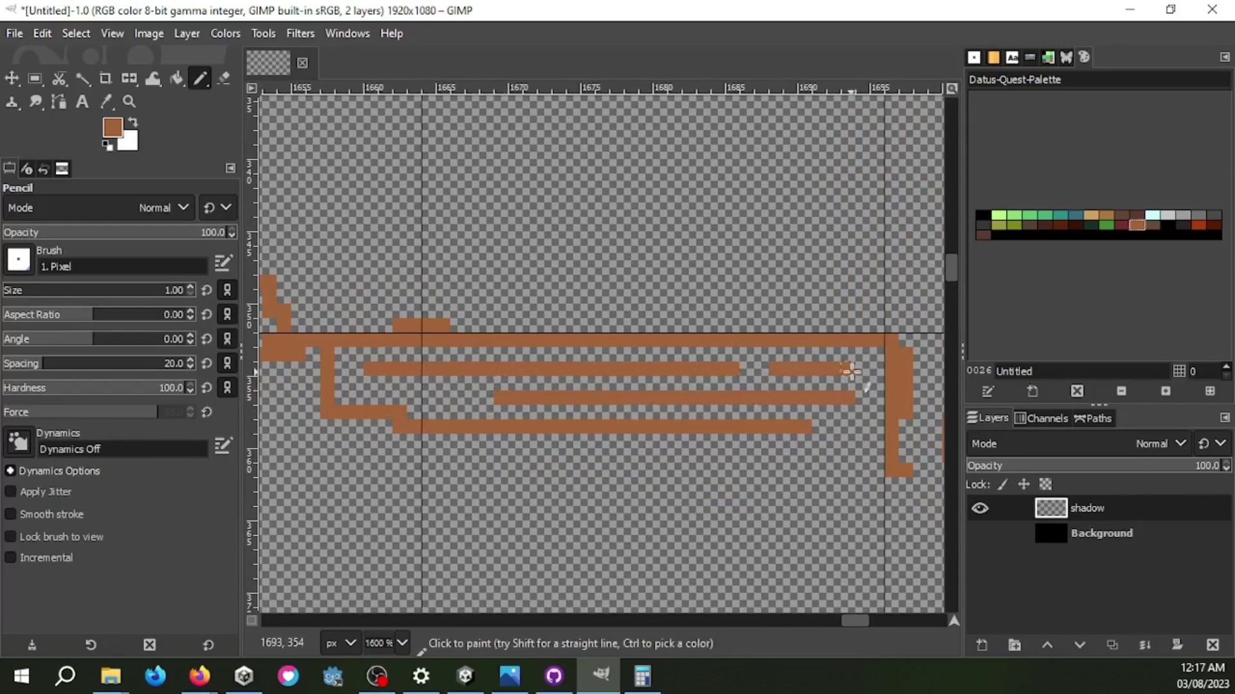
scroll(842, 385, "down", 2)
scroll(780, 391, "up", 3)
scroll(697, 455, "down", 1)
scroll(578, 418, "up", 2)
left_click_drag(472, 380, 465, 409)
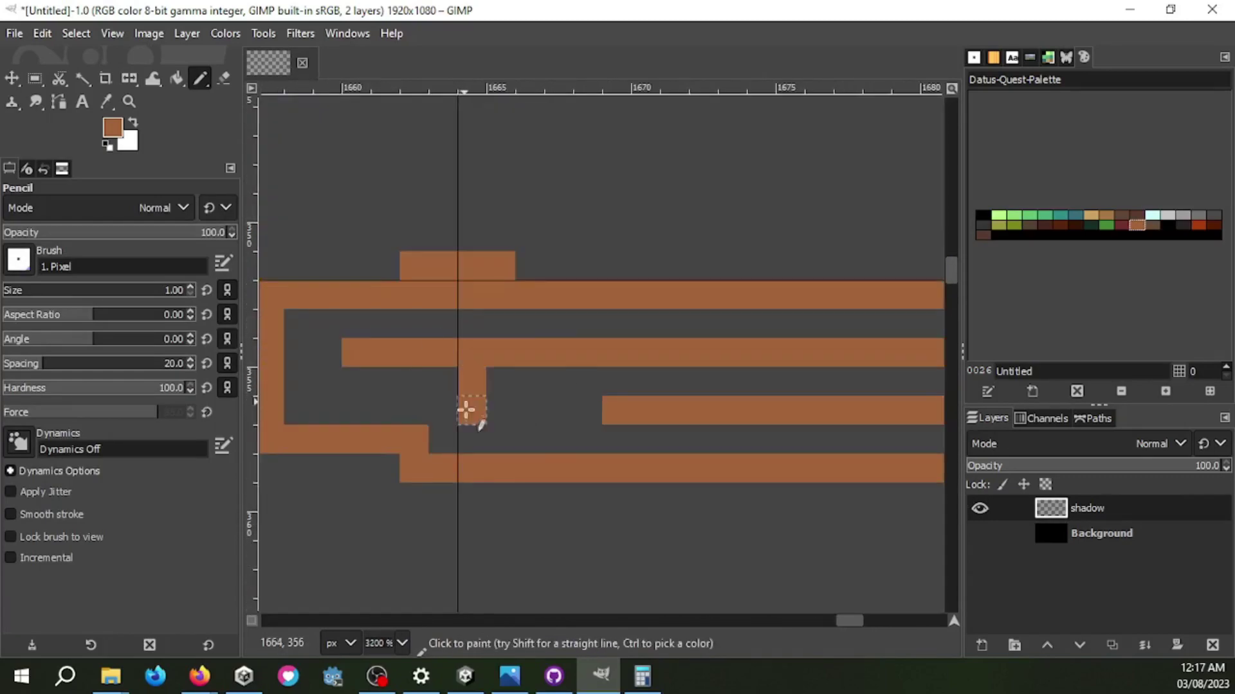
scroll(466, 410, "down", 2)
scroll(651, 310, "up", 2)
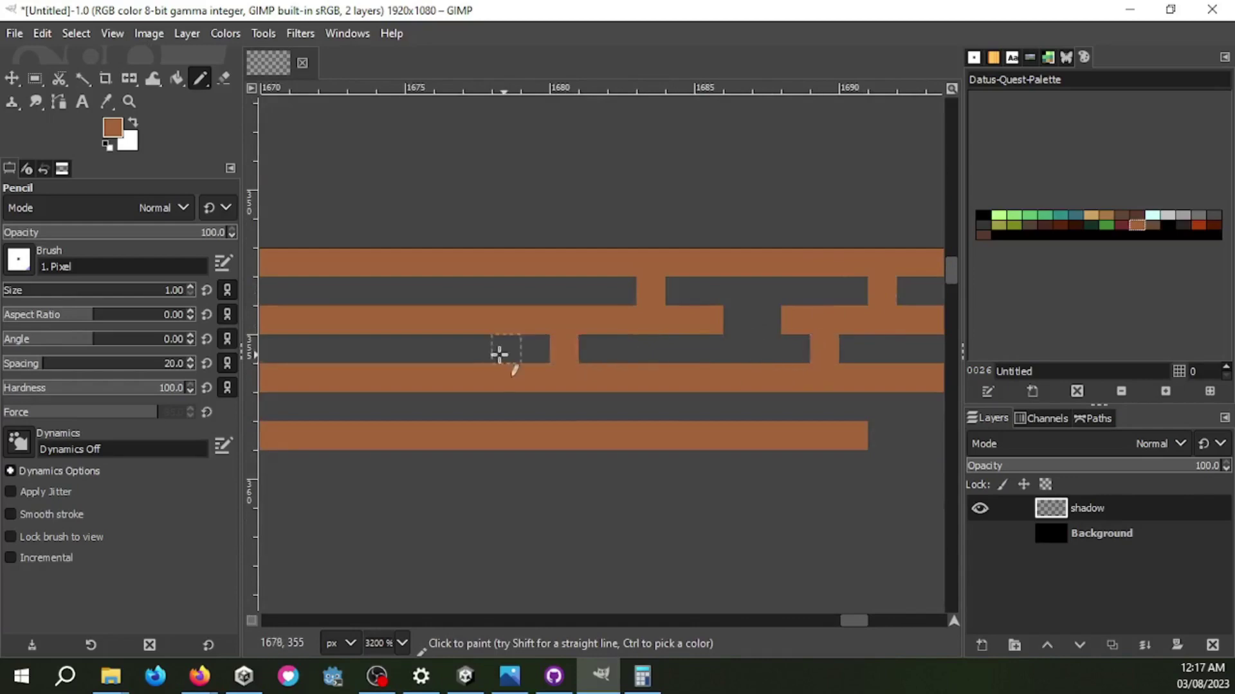
scroll(650, 436, "down", 1)
scroll(739, 441, "down", 2)
scroll(811, 419, "up", 2)
scroll(587, 423, "down", 2)
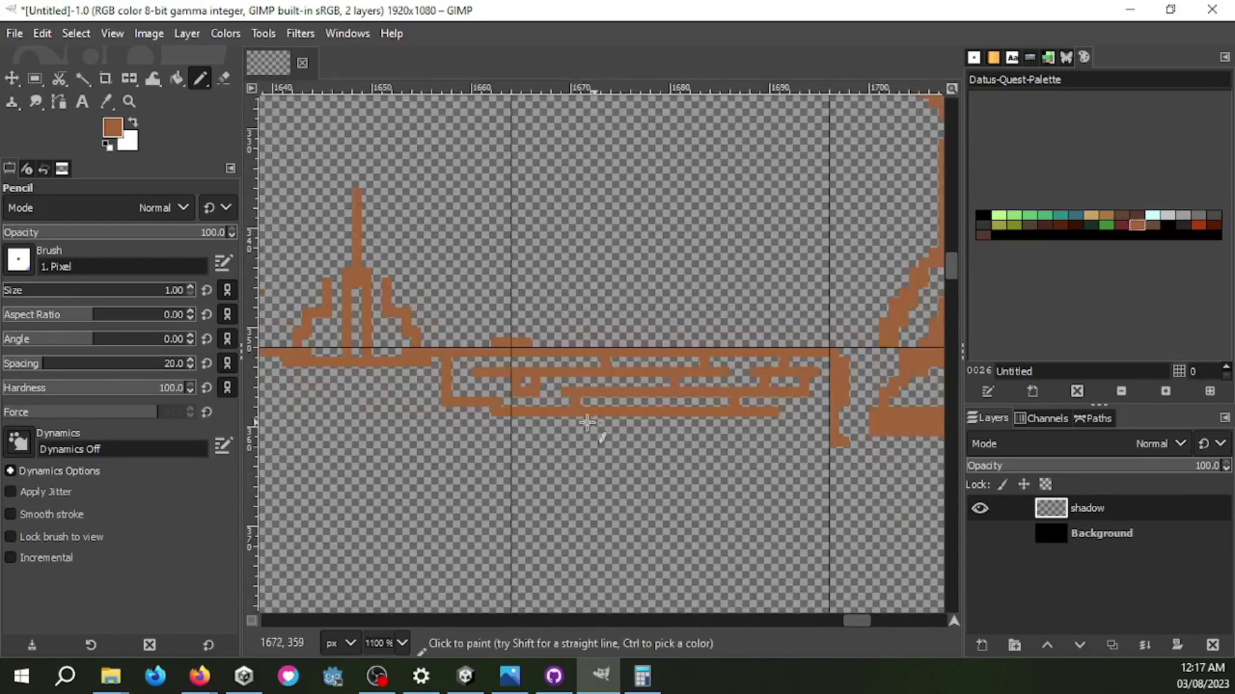
scroll(587, 422, "up", 1)
scroll(573, 372, "down", 3)
scroll(573, 403, "up", 3)
scroll(579, 330, "down", 3)
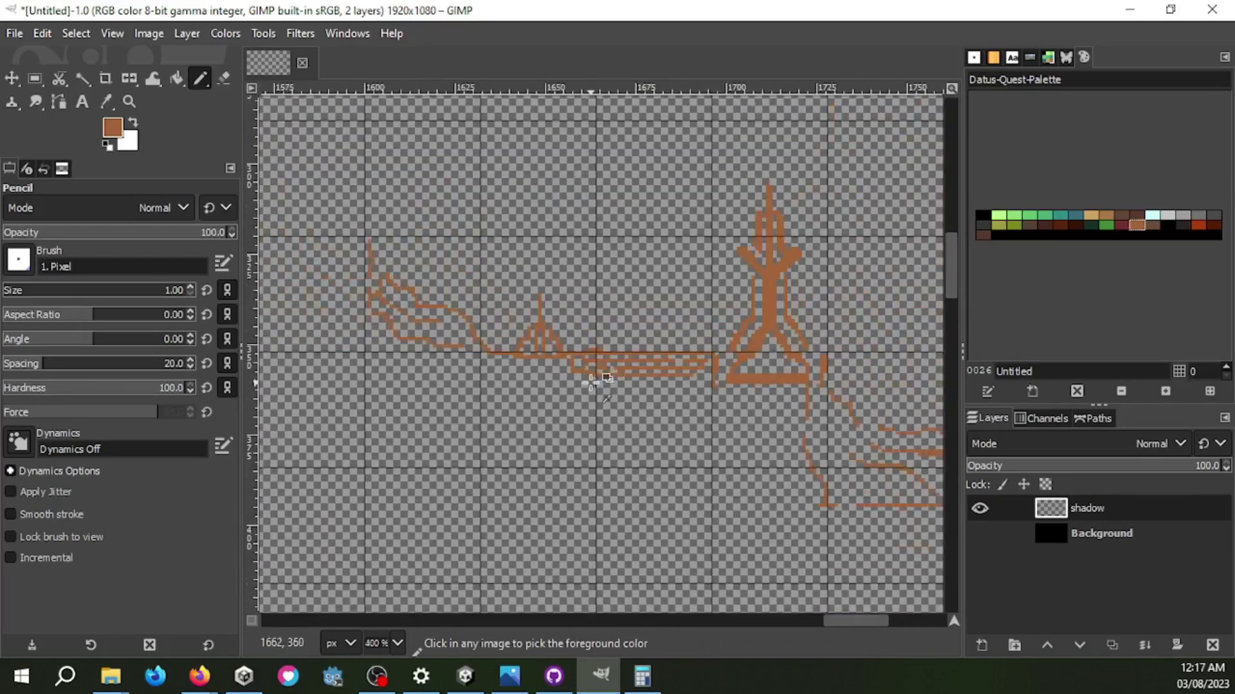
Step: Duplicate the shadow layer, mirror the copy horizontally, and show the black background
left_click(1111, 645)
key("shift+f")
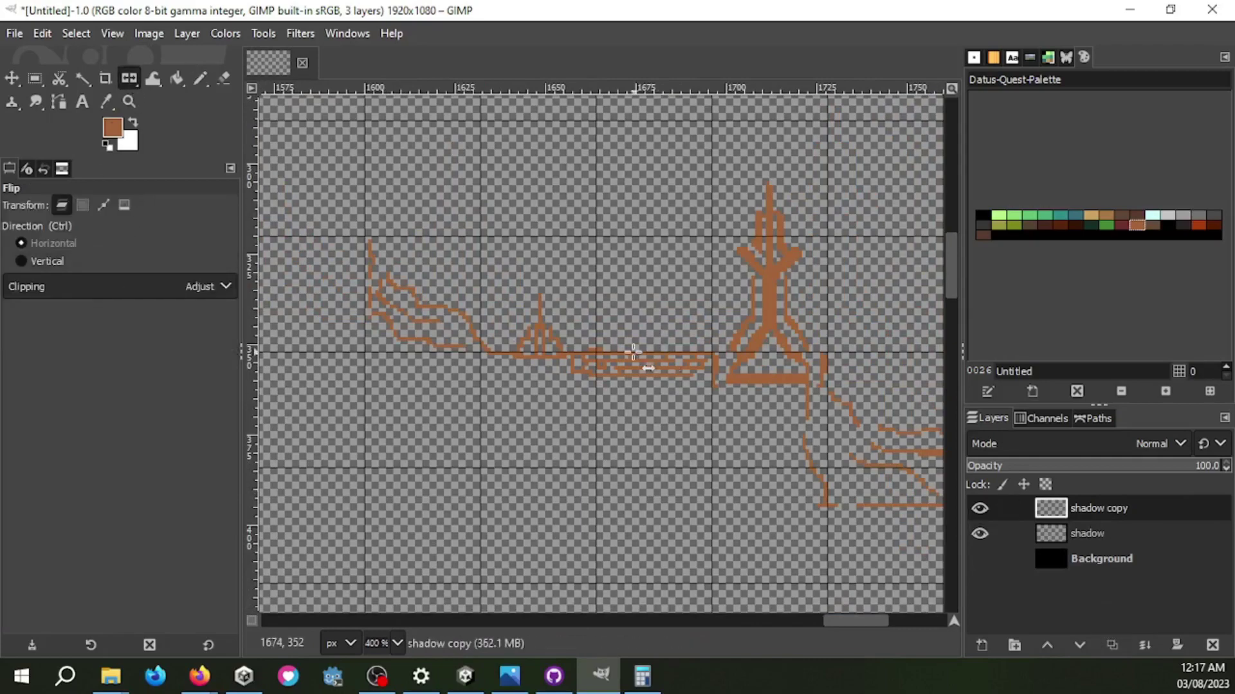
left_click(632, 352)
scroll(474, 358, "down", 4)
scroll(802, 408, "up", 1)
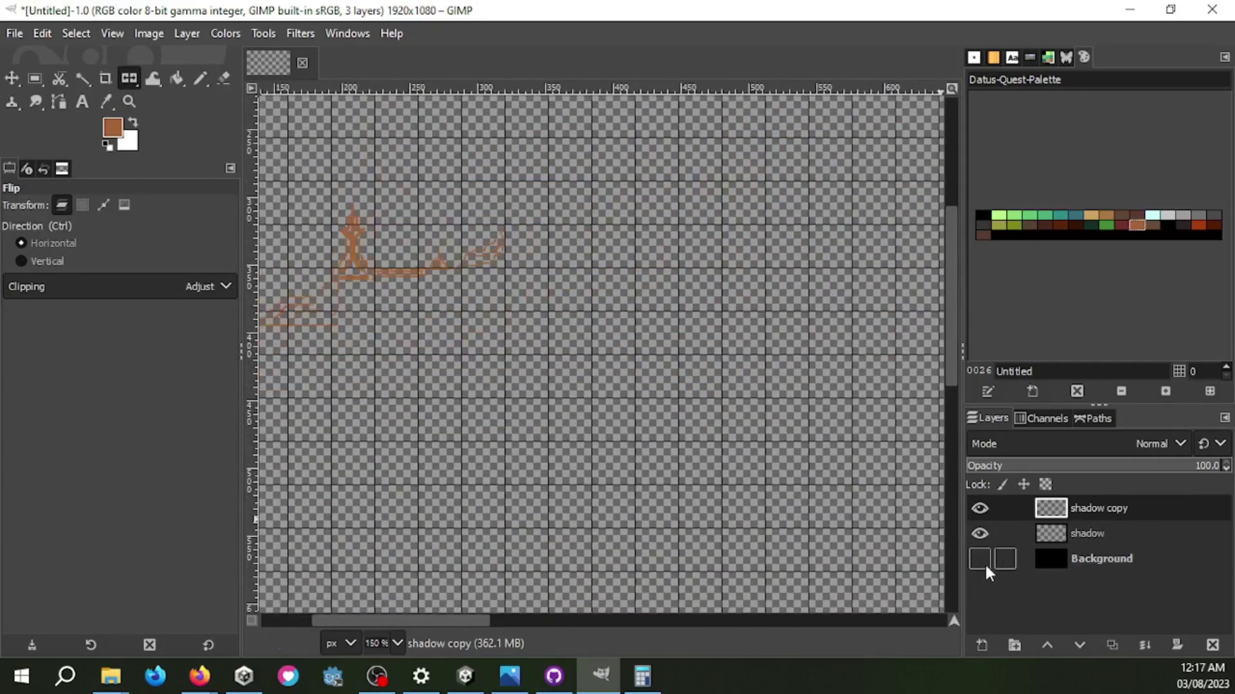
left_click(980, 559)
scroll(637, 386, "down", 2)
scroll(635, 377, "down", 2)
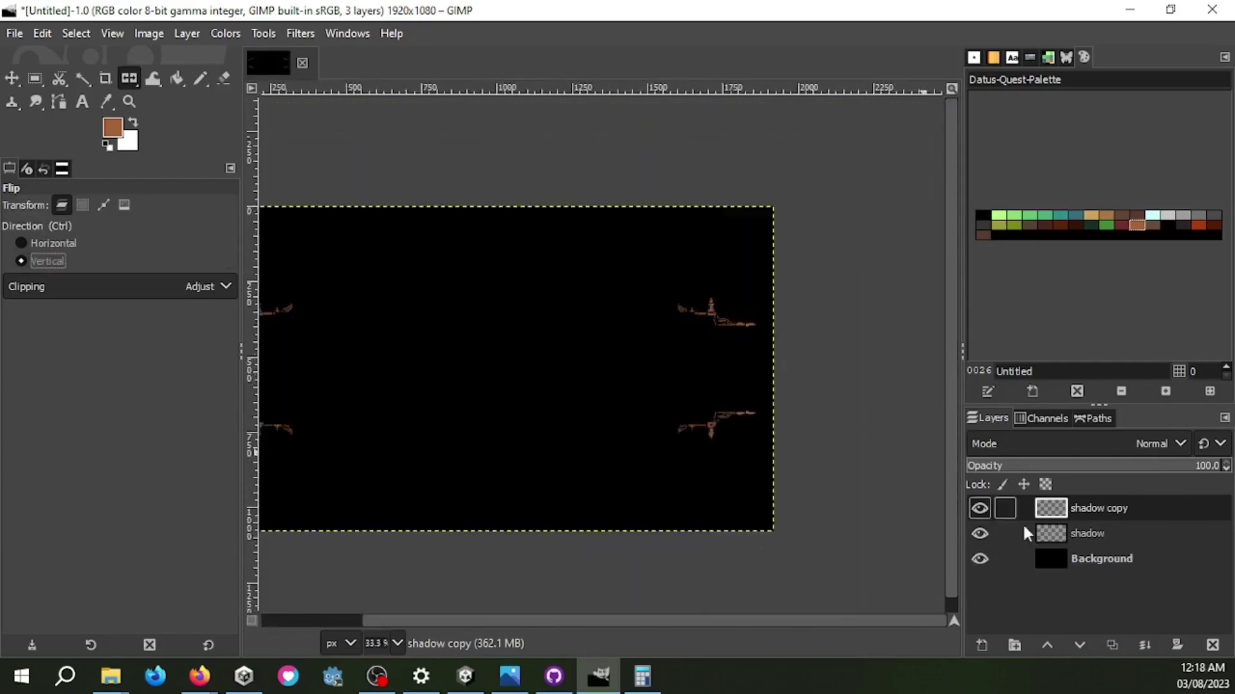
Step: Add vertically and horizontally flipped copies so the motif fills all four corners
left_click(1112, 645)
left_click(591, 379)
left_click(52, 243)
left_click(1112, 645)
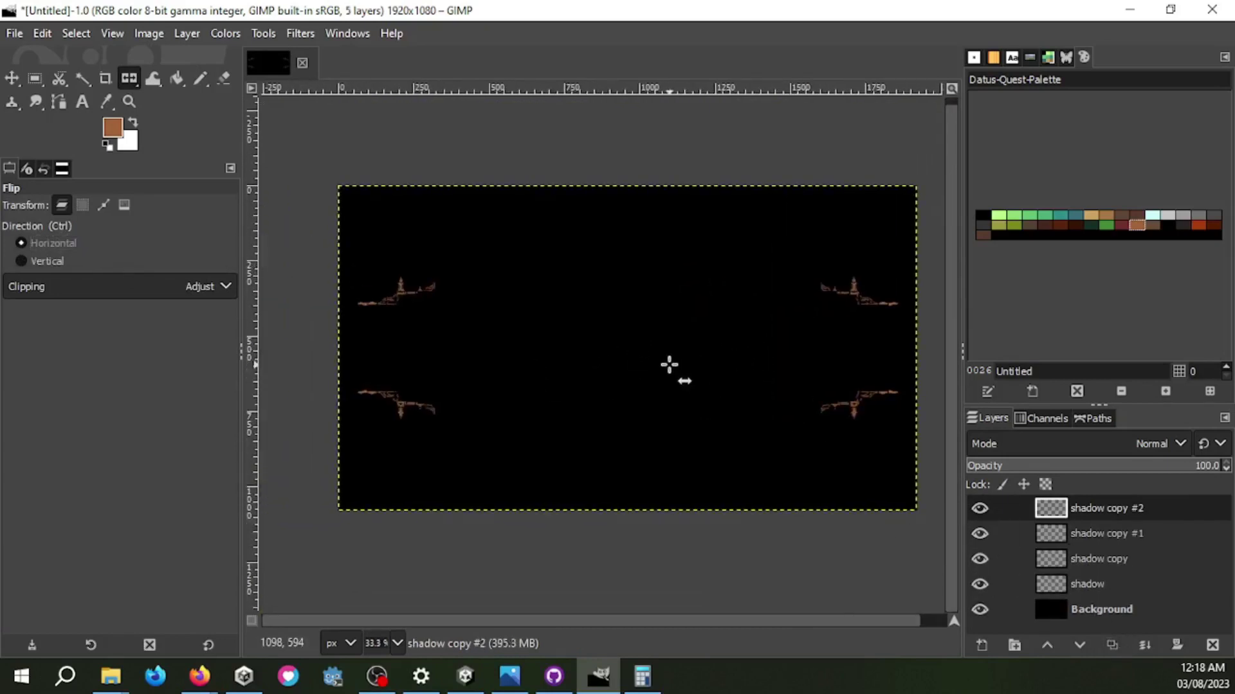
scroll(617, 341, "up", 4)
scroll(667, 322, "down", 4)
left_click_drag(667, 322, 777, 380)
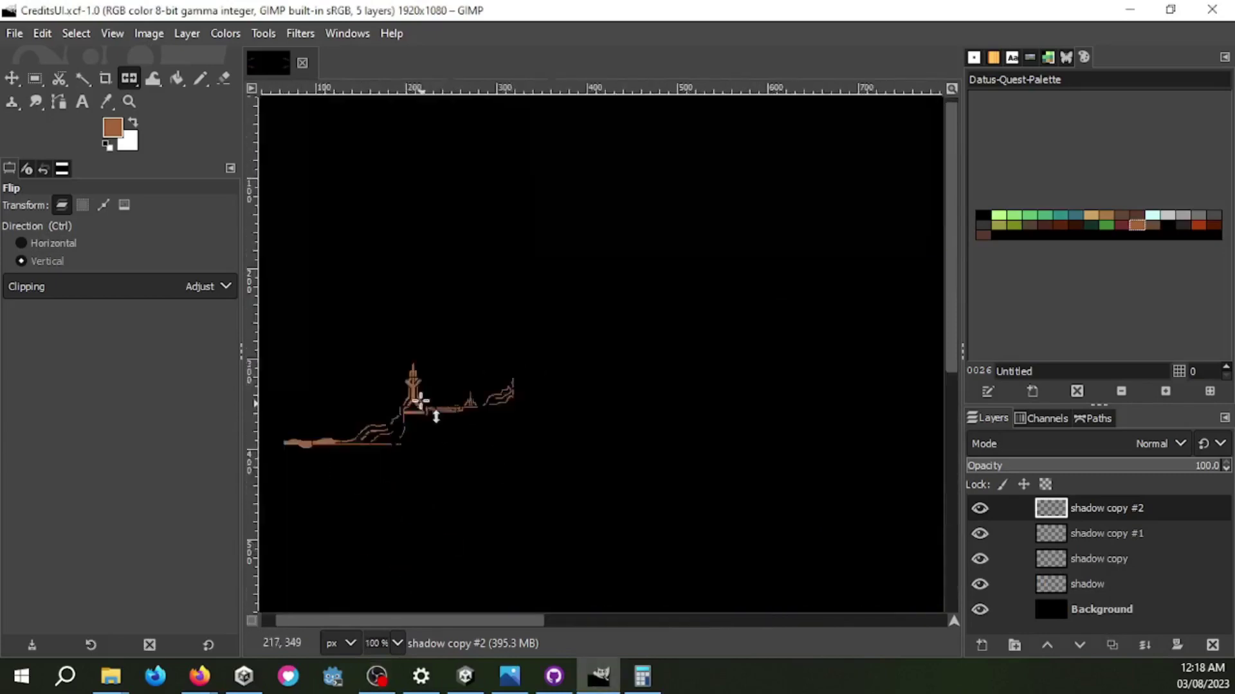
scroll(419, 400, "up", 2)
scroll(489, 399, "up", 2)
scroll(571, 394, "up", 2)
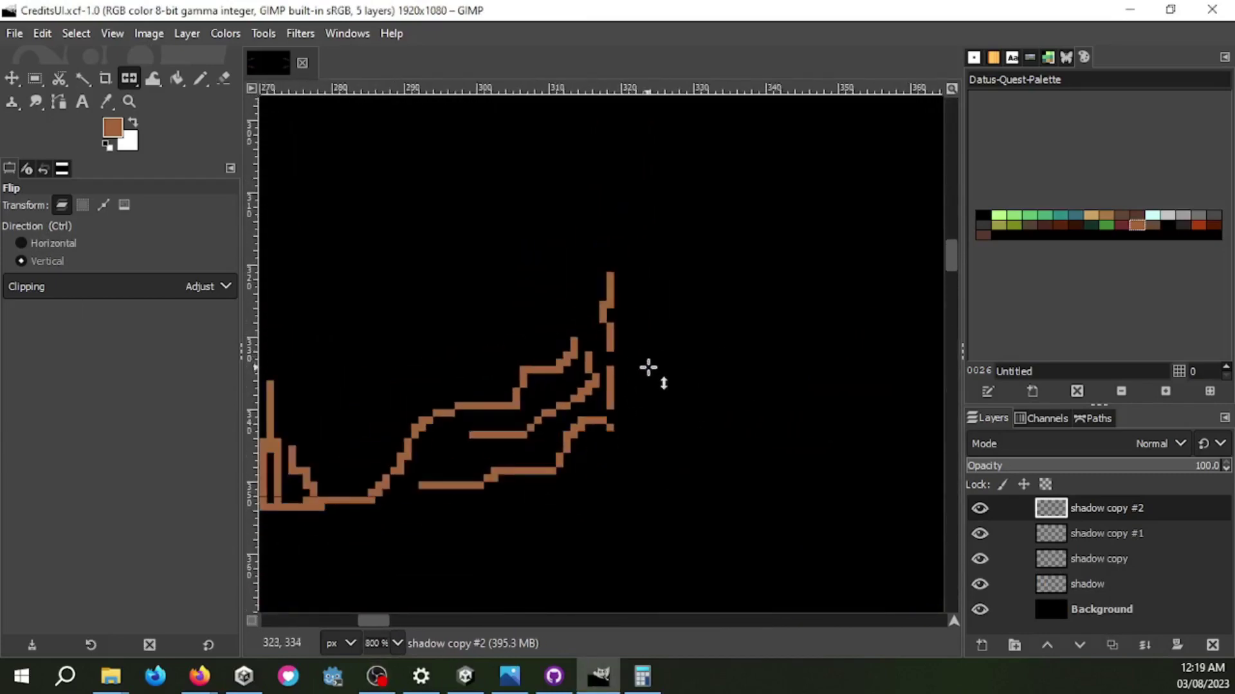
scroll(648, 368, "down", 8)
Step: Merge the three mirrored copies down into the single shadow layer
right_click(1093, 508)
left_click(949, 232)
right_click(1063, 408)
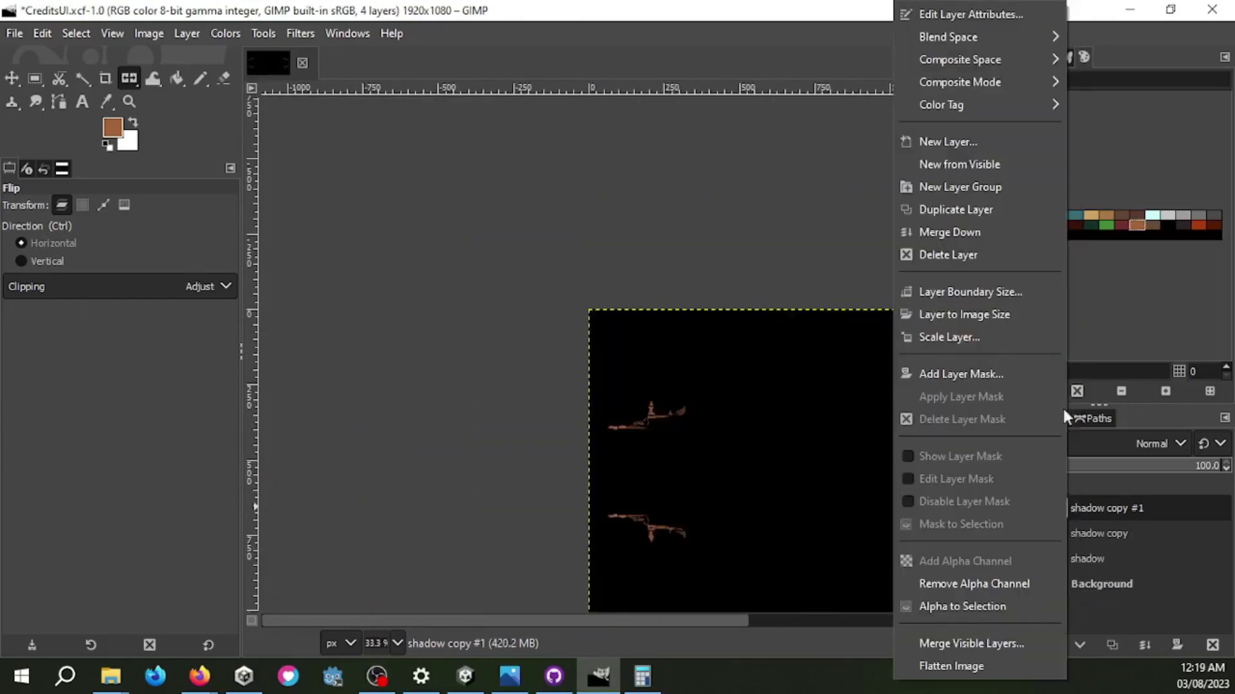
left_click(949, 232)
right_click(1093, 508)
left_click(949, 232)
scroll(615, 400, "down", 3)
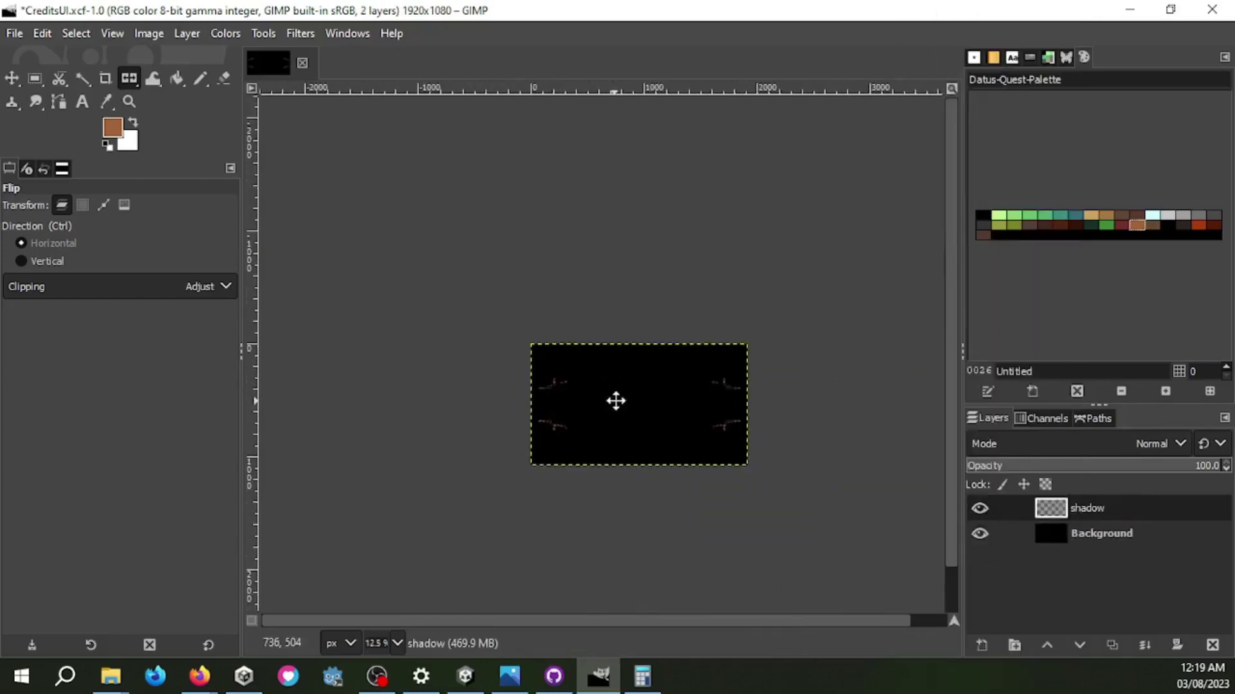
scroll(614, 398, "up", 3)
scroll(601, 402, "up", 4)
scroll(602, 401, "up", 5)
Step: Hide the black background and draw a straight 1 px brown base line for the tower
left_click(200, 78)
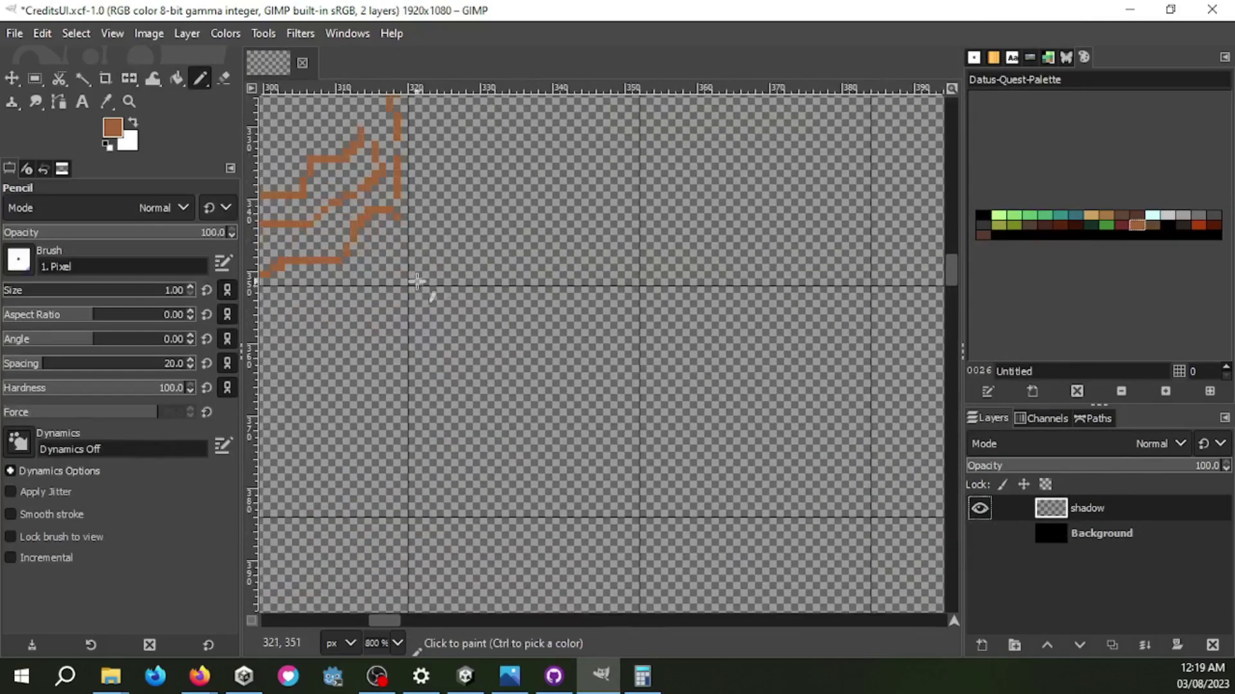
left_click_drag(366, 281, 437, 281)
scroll(508, 315, "down", 3)
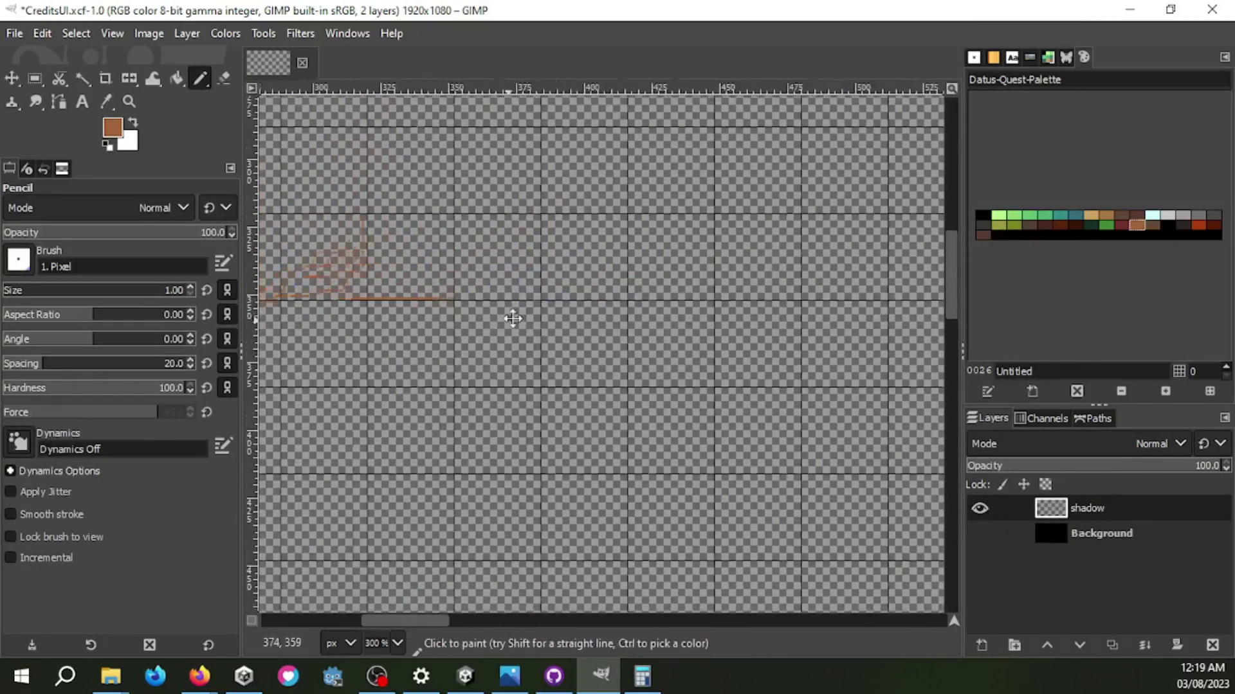
scroll(518, 312, "up", 3)
key("ctrl+z")
left_click(787, 297, "shift")
mouse_move(625, 268)
left_mouse_down()
mouse_move(628, 290)
mouse_move(715, 261)
mouse_move(884, 283)
left_mouse_up()
Step: Draw a brown stroke that runs right and then rises upward
scroll(675, 281, "up", 1)
scroll(708, 257, "up", 1)
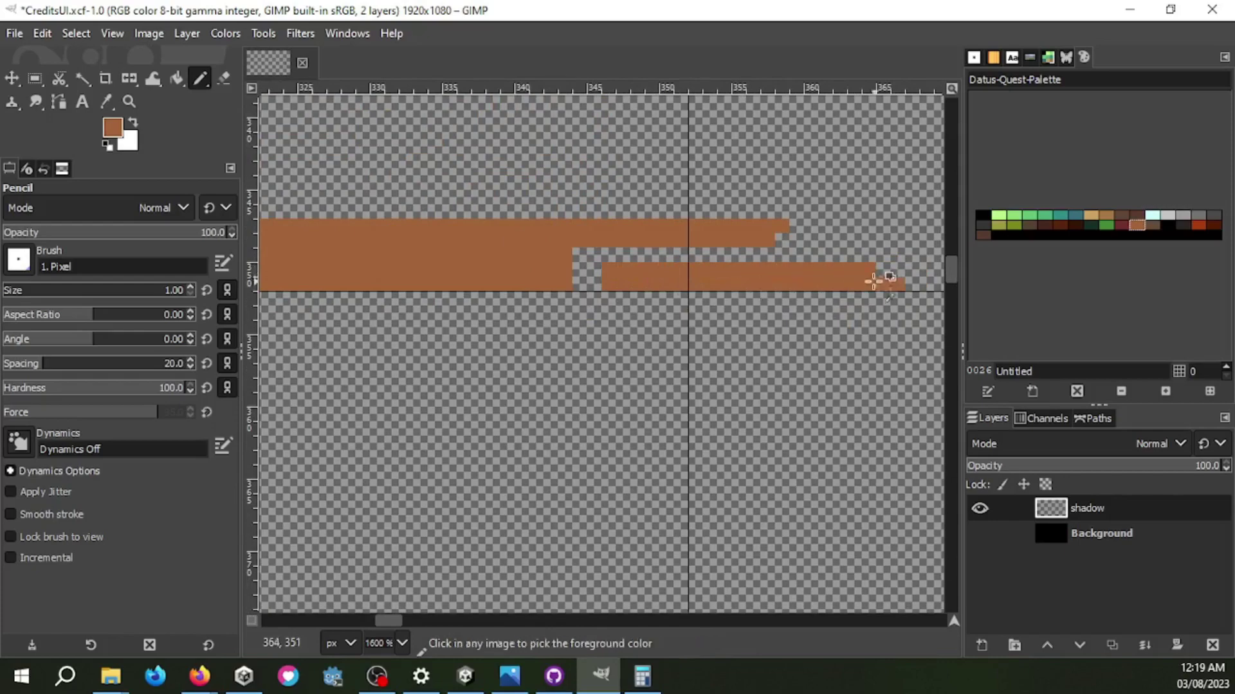
scroll(620, 284, "down", 1)
scroll(490, 286, "down", 1)
scroll(638, 298, "up", 2)
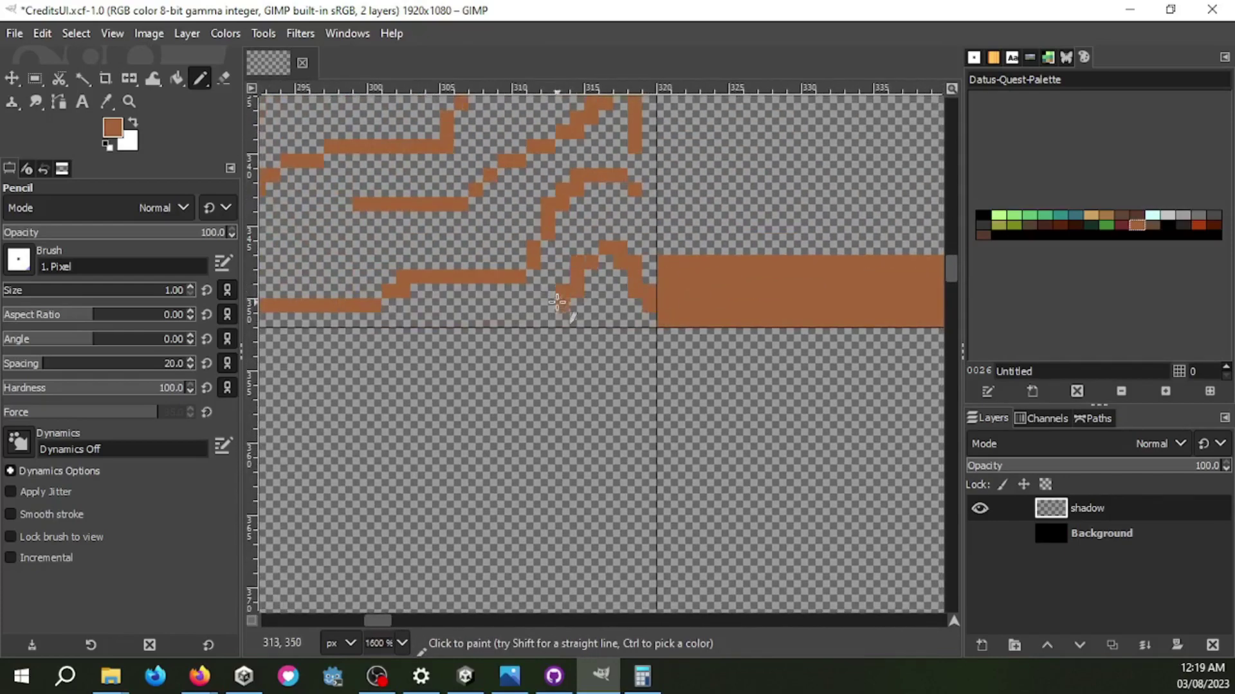
scroll(557, 302, "down", 2)
scroll(642, 300, "down", 1)
scroll(403, 334, "up", 2)
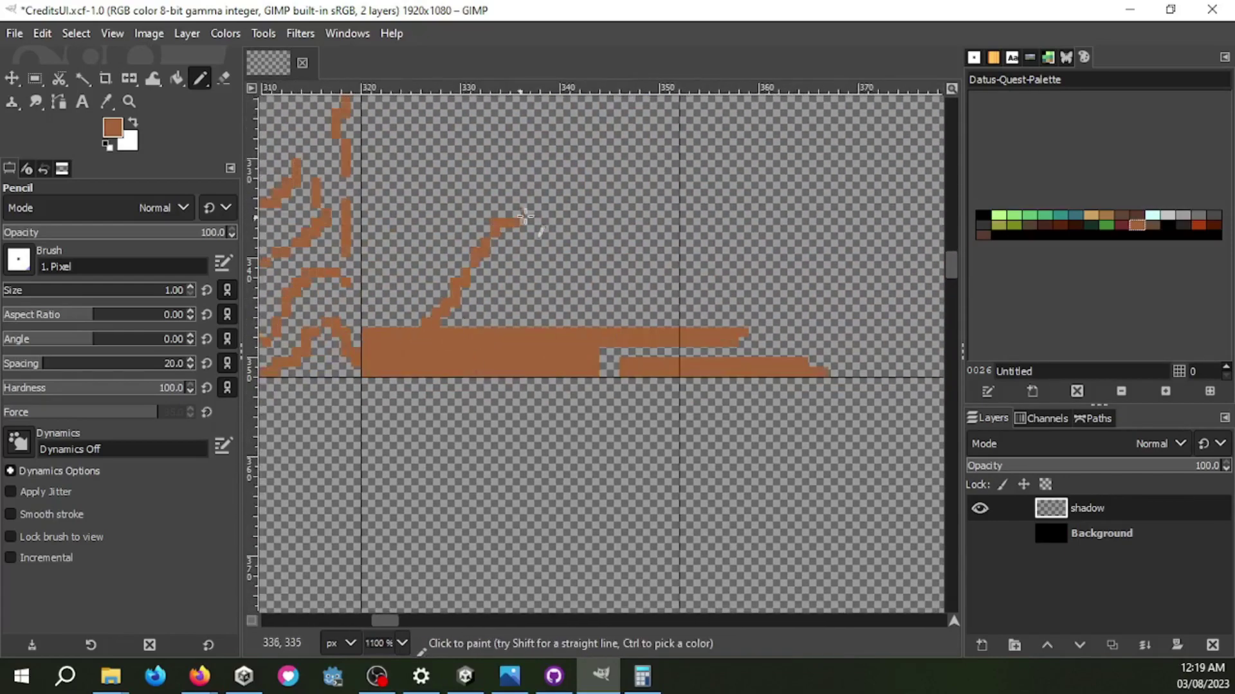
left_click_drag(524, 215, 686, 132)
scroll(587, 328, "up", 2)
scroll(474, 284, "down", 1)
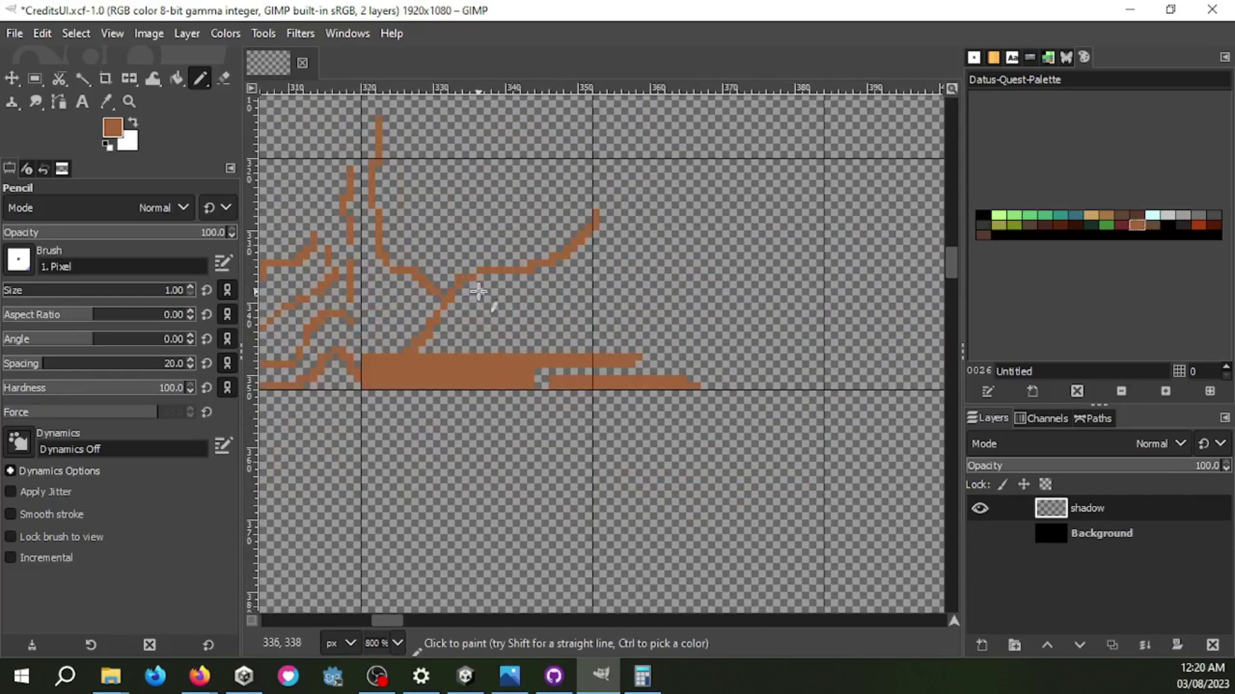
Step: Check the drawing against the black background, then erase stray pixels
left_click(979, 534)
left_click(979, 534)
scroll(579, 377, "up", 2)
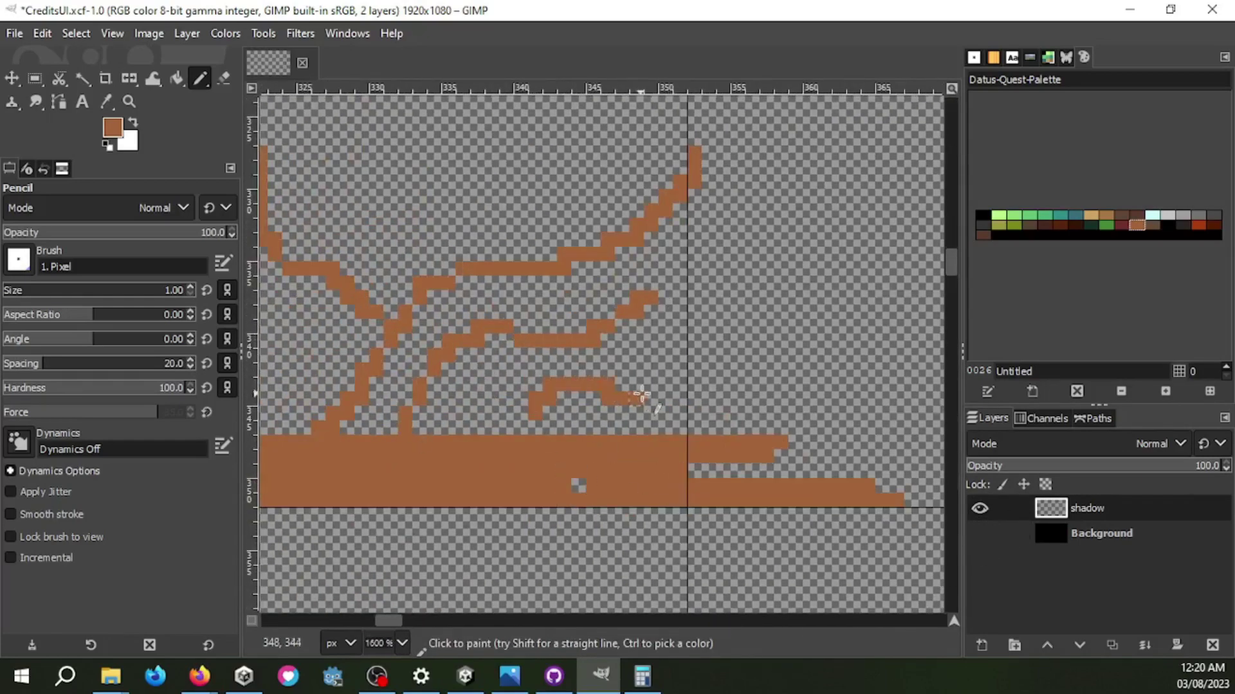
scroll(573, 326, "down", 1)
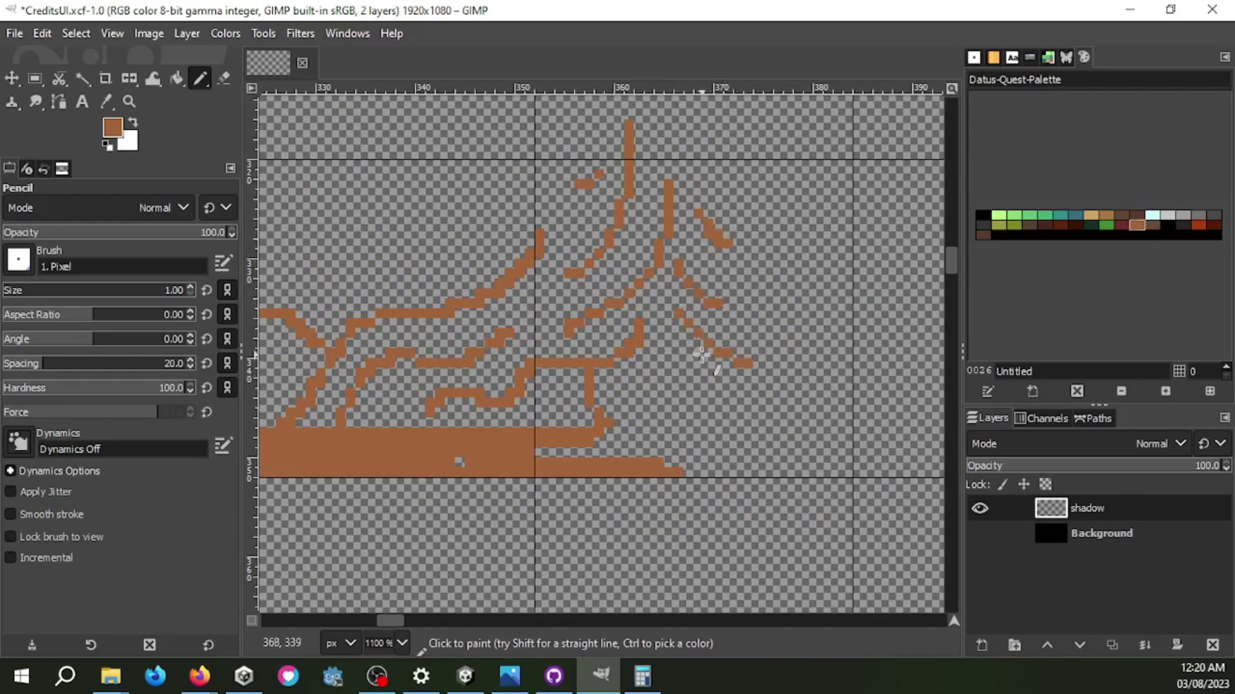
key("shift+e")
scroll(797, 493, "up", 2)
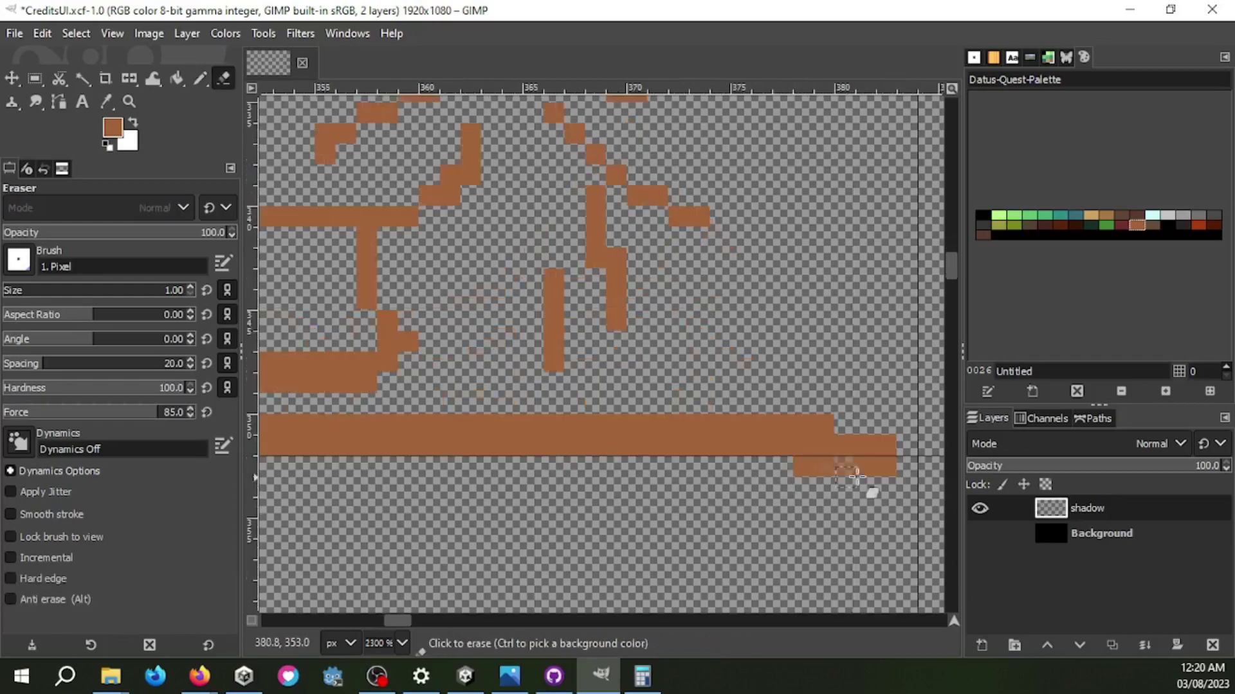
key("n")
scroll(696, 458, "down", 3)
scroll(686, 449, "up", 3)
scroll(849, 515, "down", 3)
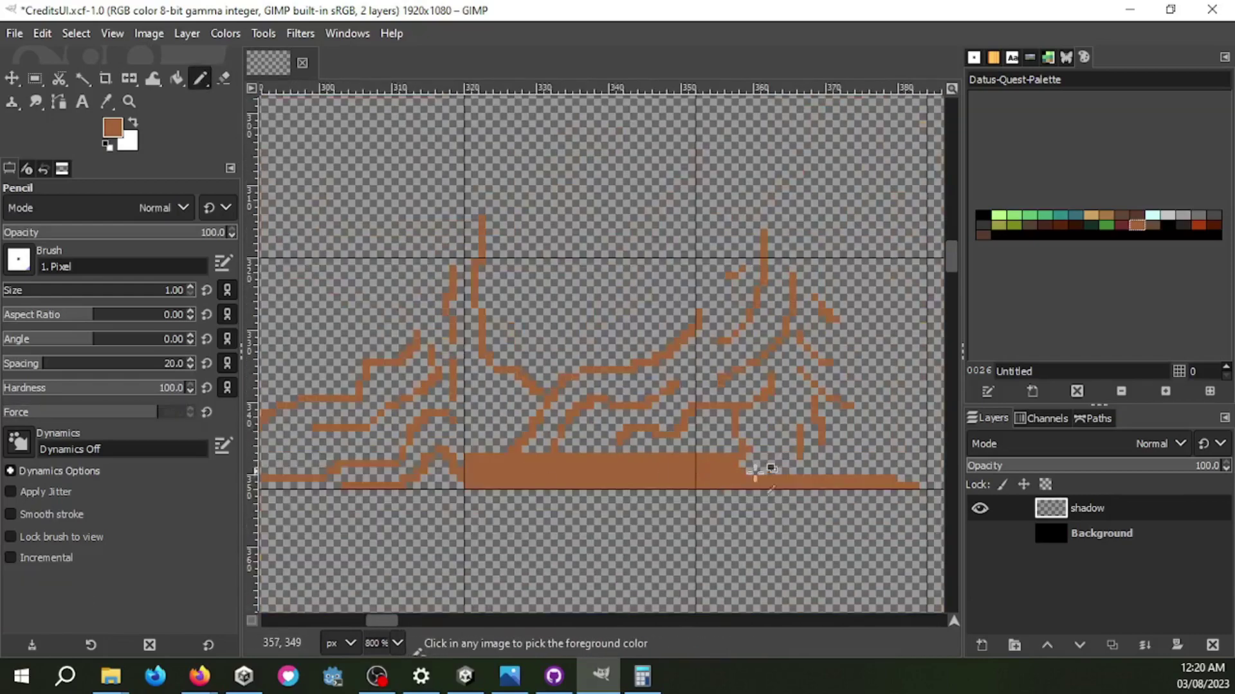
scroll(509, 361, "up", 2)
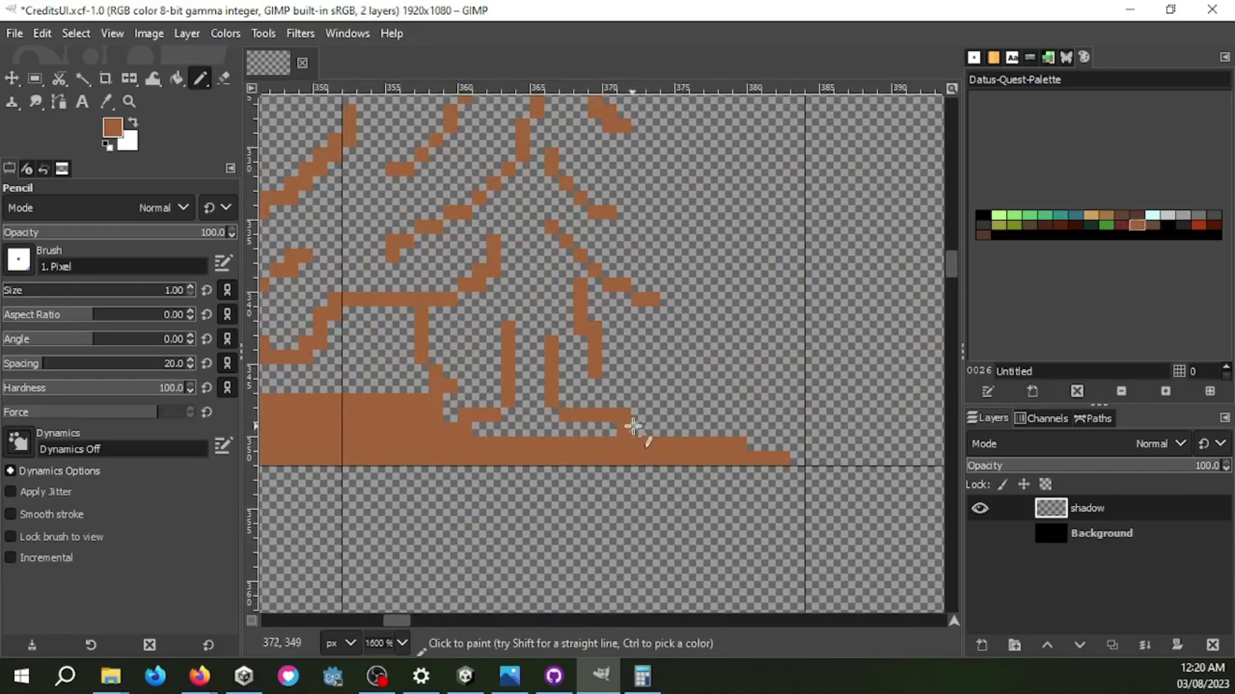
Step: Extend the brown tower column upward and lengthen its bar, undoing a bad stroke
left_click_drag(726, 315, 725, 264)
scroll(757, 317, "down", 2)
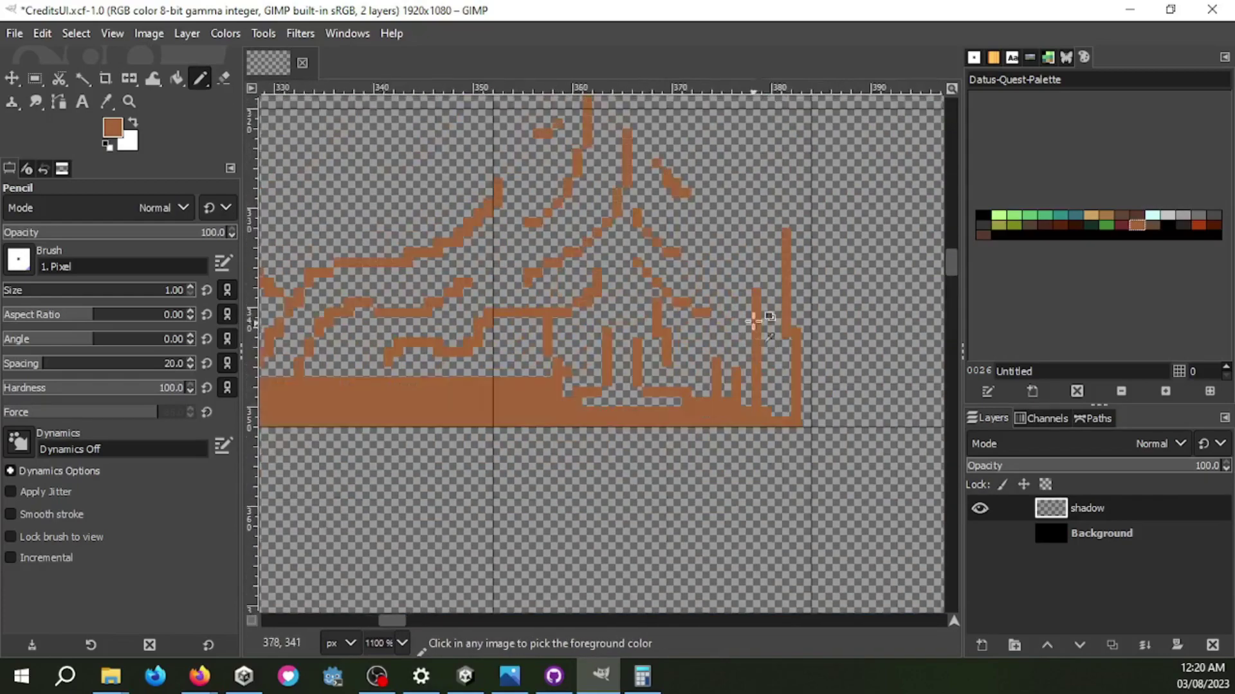
scroll(739, 322, "up", 3)
left_click(743, 334, "shift")
left_click_drag(667, 349, 808, 365)
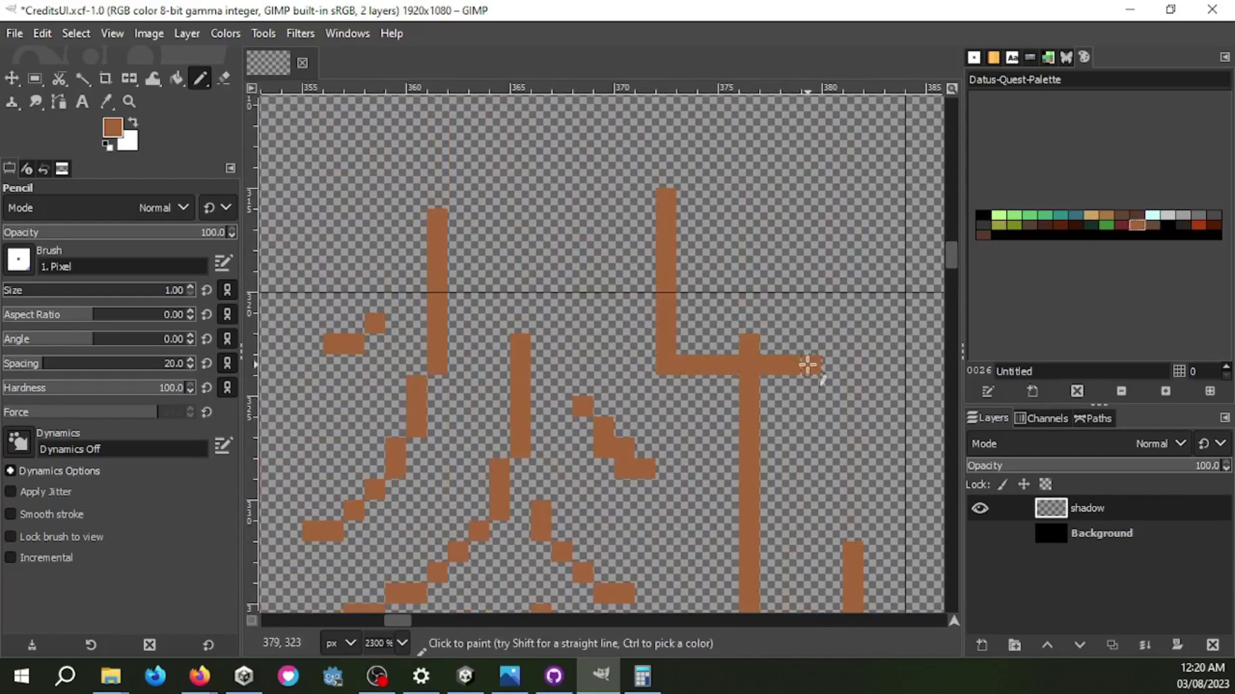
left_click(376, 676)
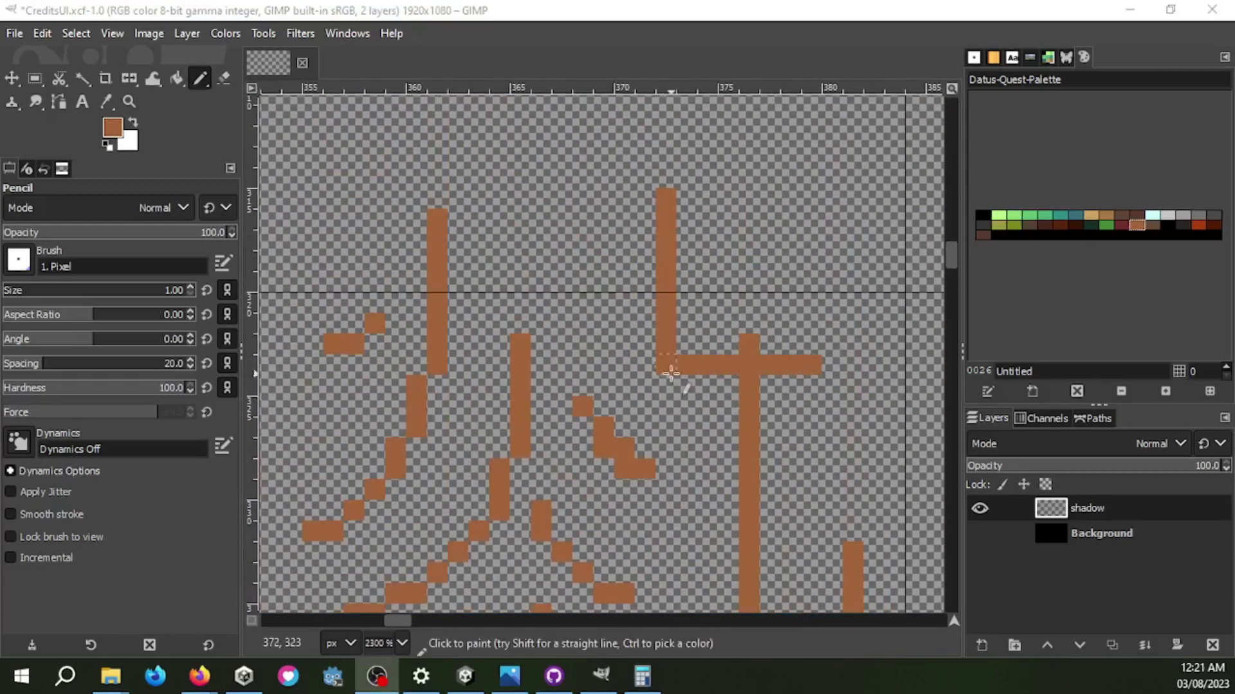
scroll(598, 427, "up", 3)
scroll(581, 207, "up", 2)
scroll(585, 302, "down", 1)
key("ctrl+z")
key("ctrl+z")
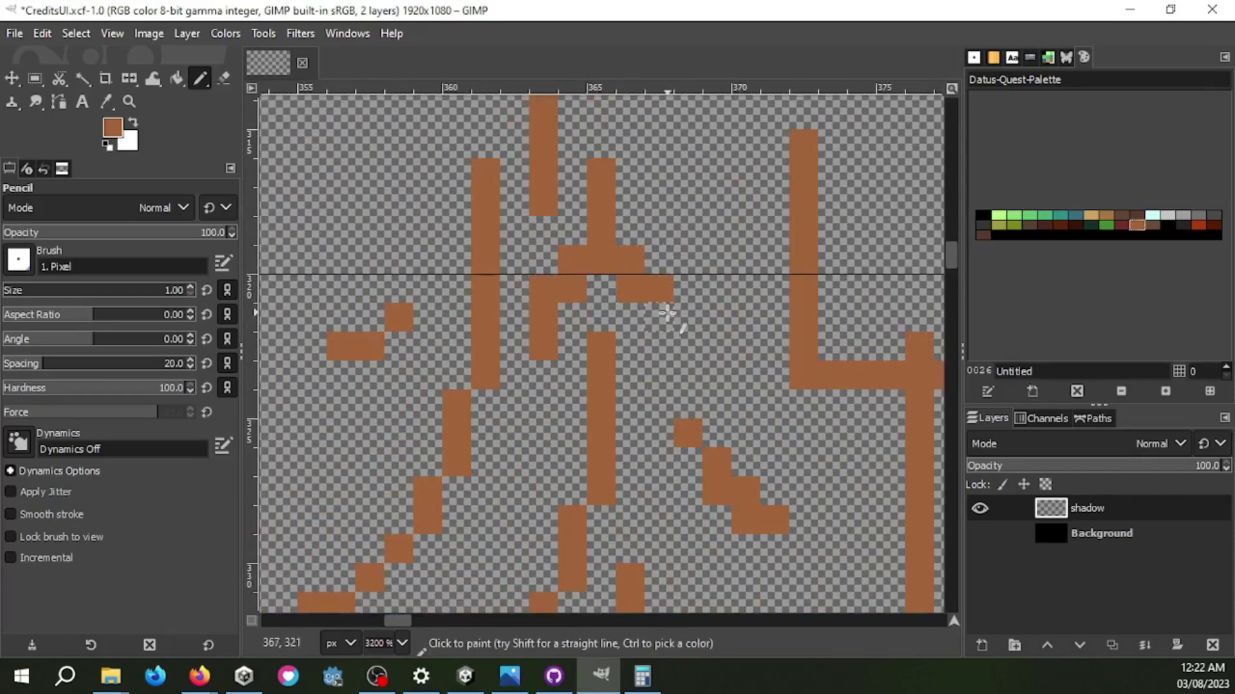
Step: Paint a bar beside the tower, a vertical column, and the building's top bar and right wall
scroll(665, 322, "down", 3)
scroll(663, 330, "up", 2)
left_click_drag(672, 241, 749, 241)
scroll(711, 317, "down", 1)
scroll(711, 317, "up", 1)
left_click_drag(700, 172, 699, 230)
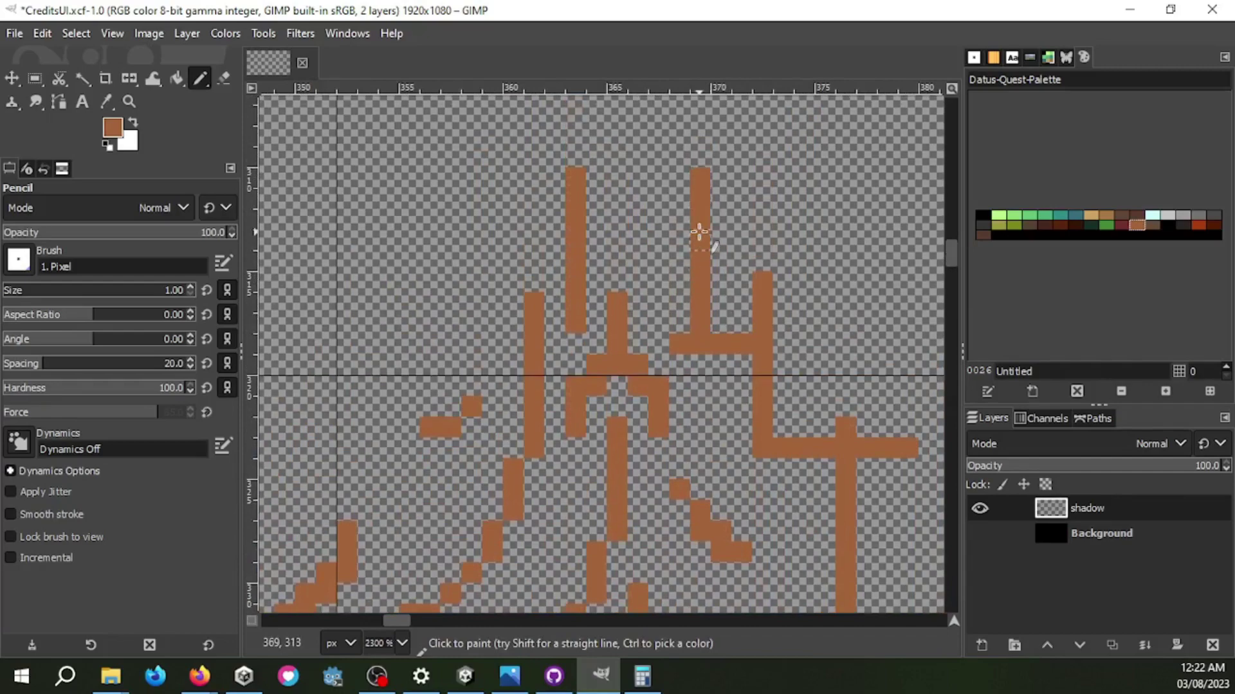
scroll(648, 171, "down", 2)
mouse_move(649, 171)
left_mouse_down()
mouse_move(643, 129)
mouse_move(714, 212)
left_mouse_up()
scroll(707, 206, "up", 2)
scroll(739, 151, "down", 1)
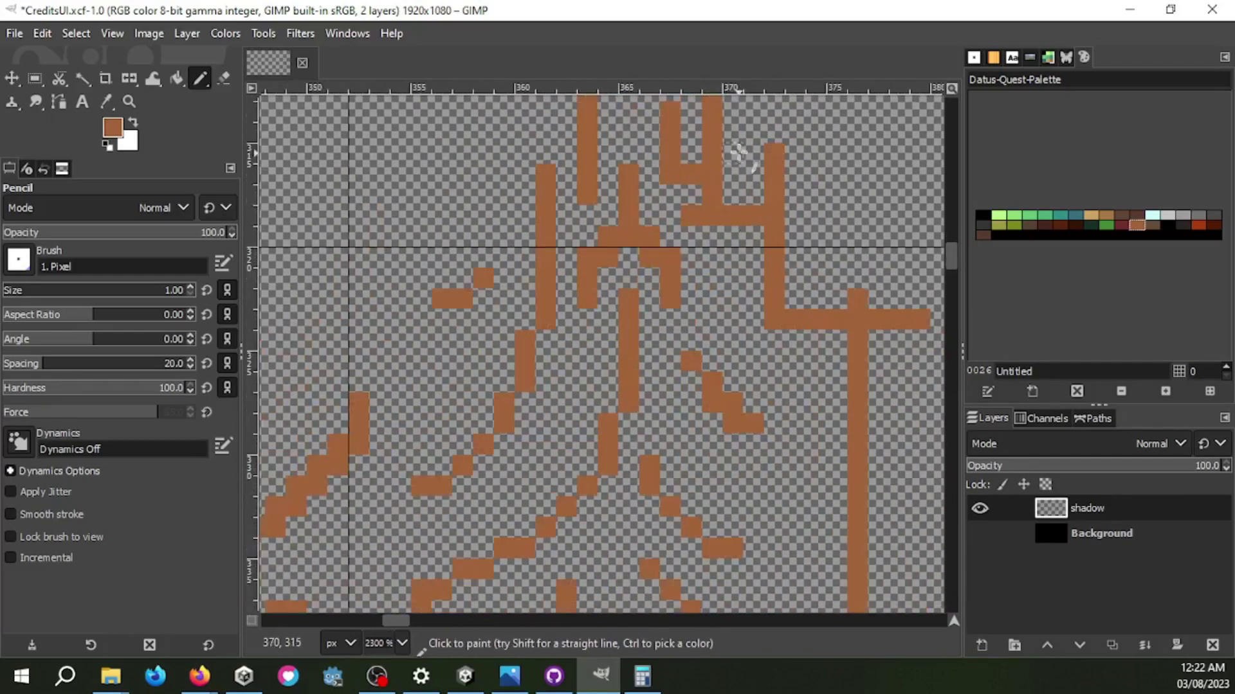
left_click_drag(752, 109, 823, 249)
Step: Add single pixels to the bar and column, undo the last bar, and show the background
left_click(690, 273)
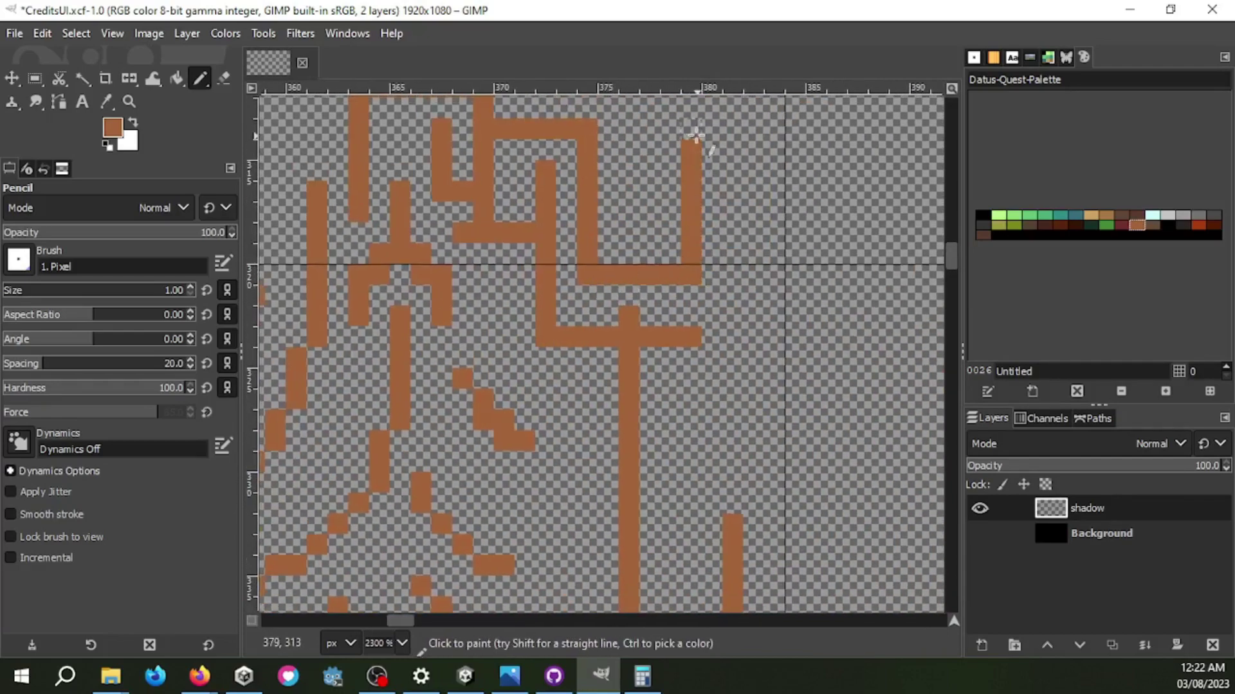
left_click(771, 416)
scroll(769, 300, "down", 3)
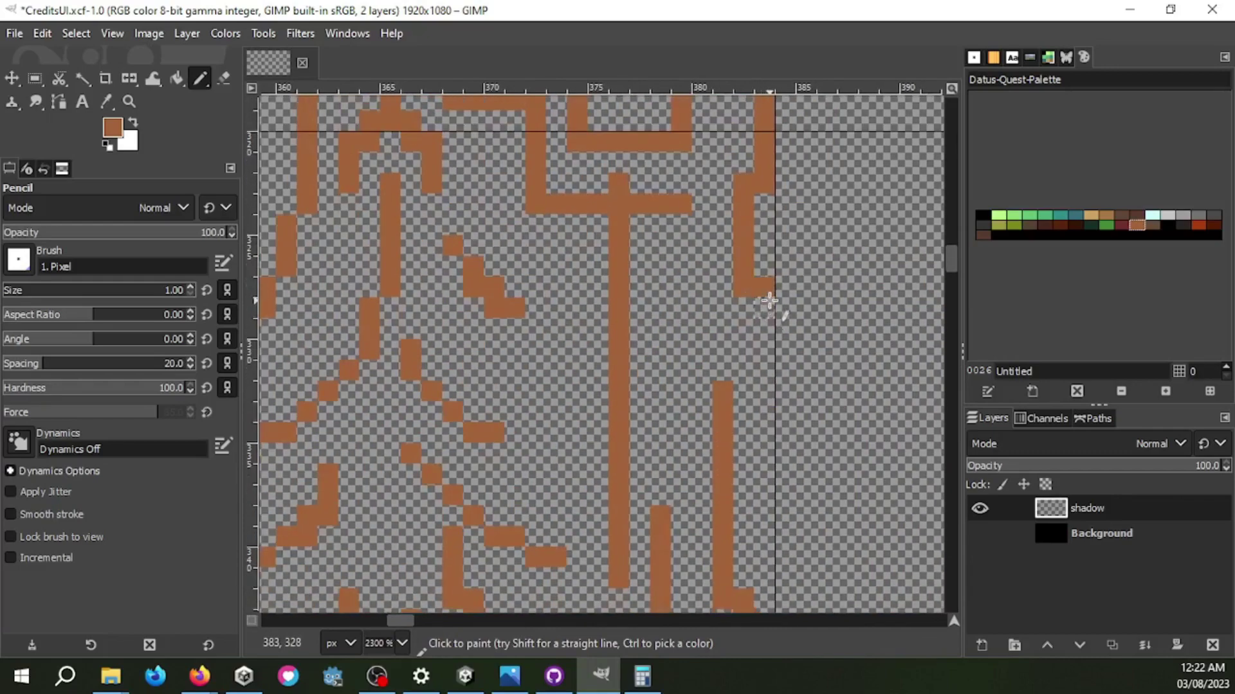
key("ctrl+z")
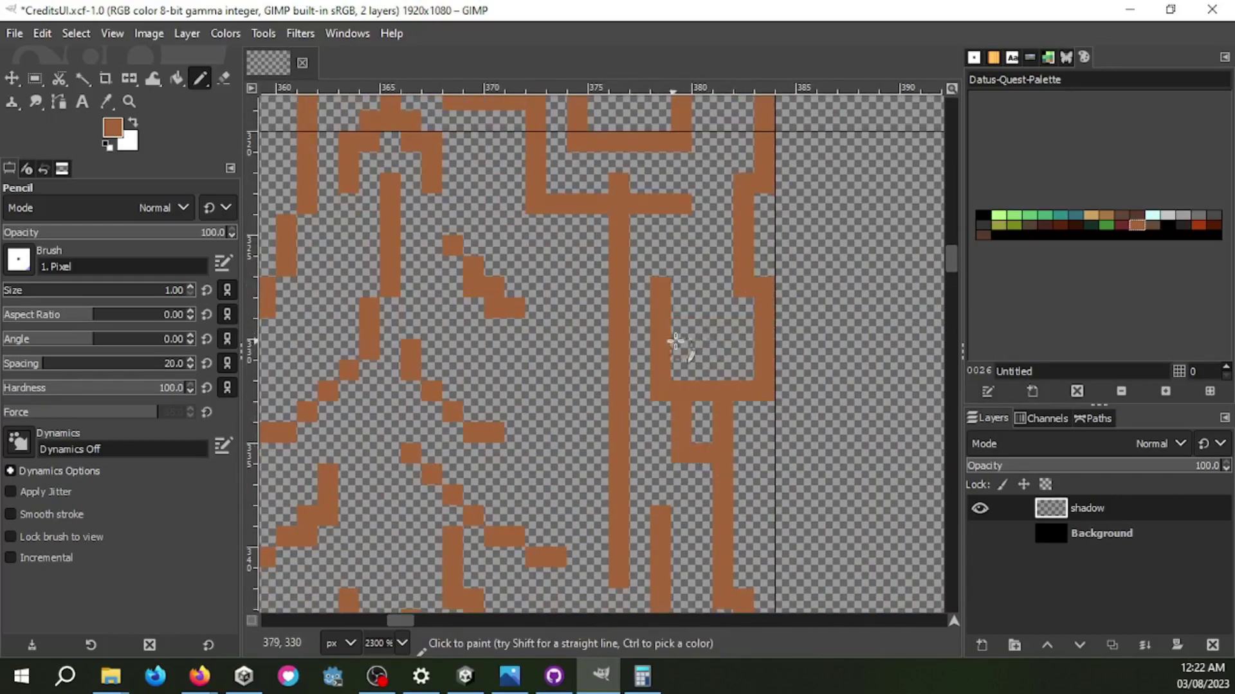
scroll(706, 207, "down", 5)
key("ctrl+z")
Step: Pencil a dotted spire above the tower, zoom out, and duplicate the shadow layer
scroll(707, 361, "up", 4)
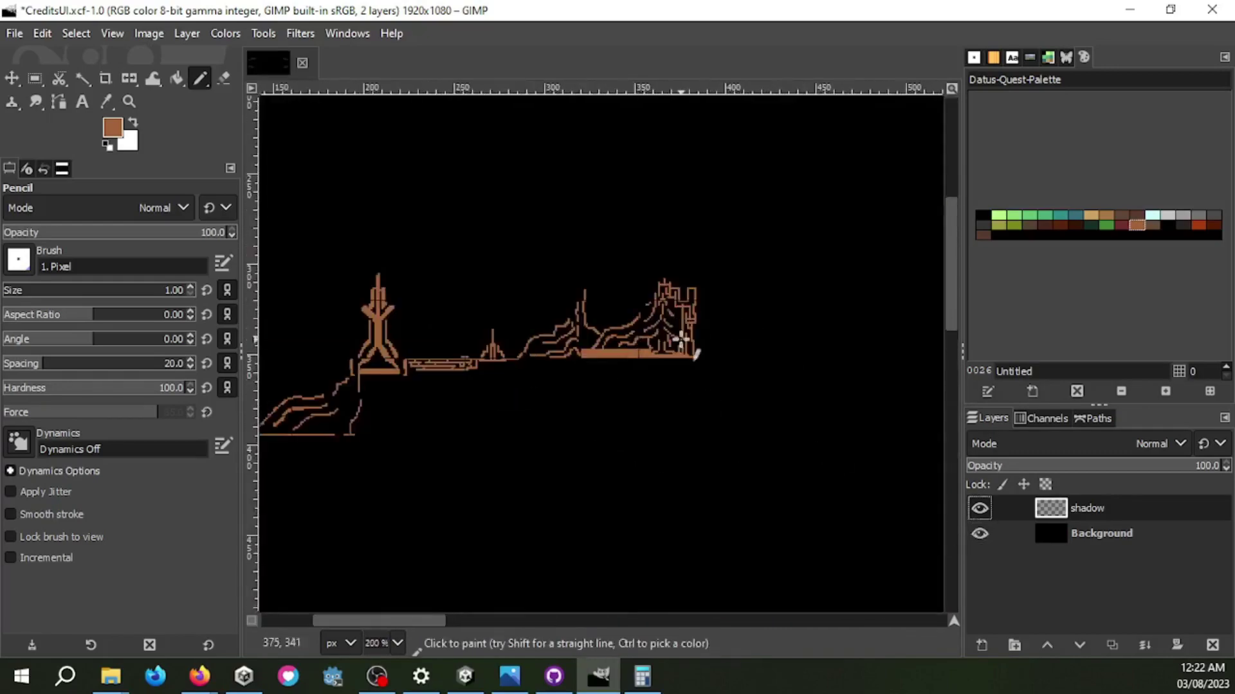
mouse_move(659, 314)
left_mouse_down()
mouse_move(654, 303)
mouse_move(669, 394)
mouse_move(651, 292)
left_mouse_up()
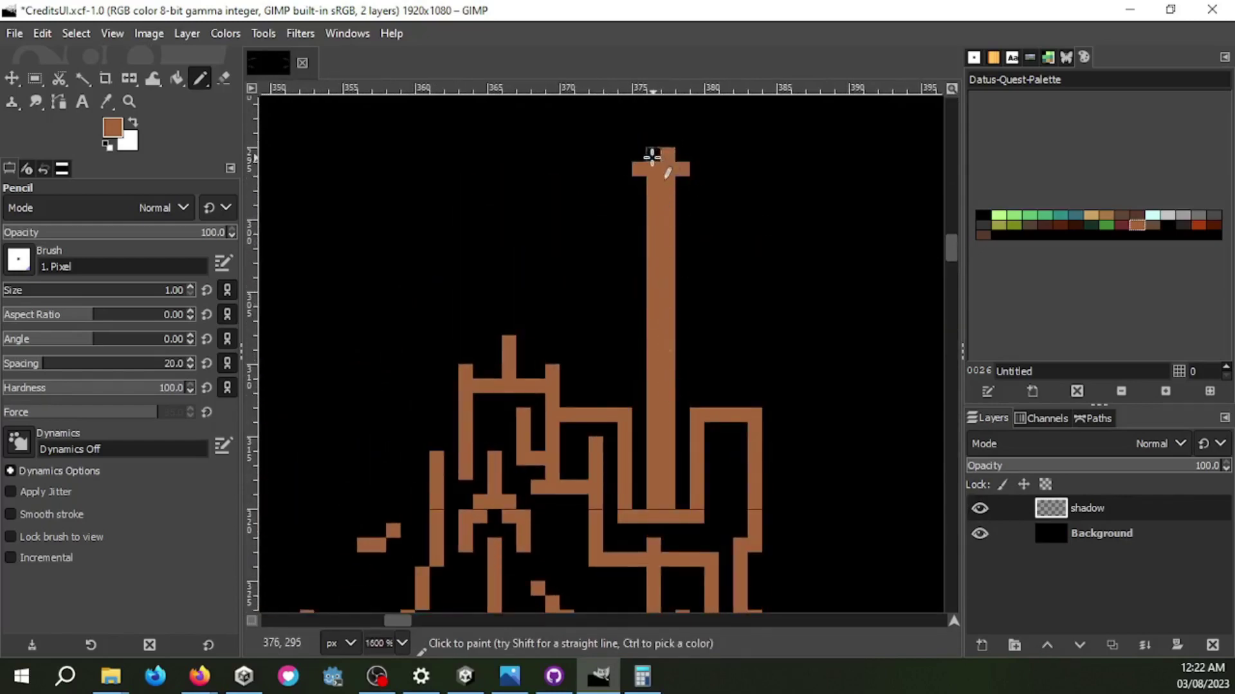
scroll(666, 161, "up", 2)
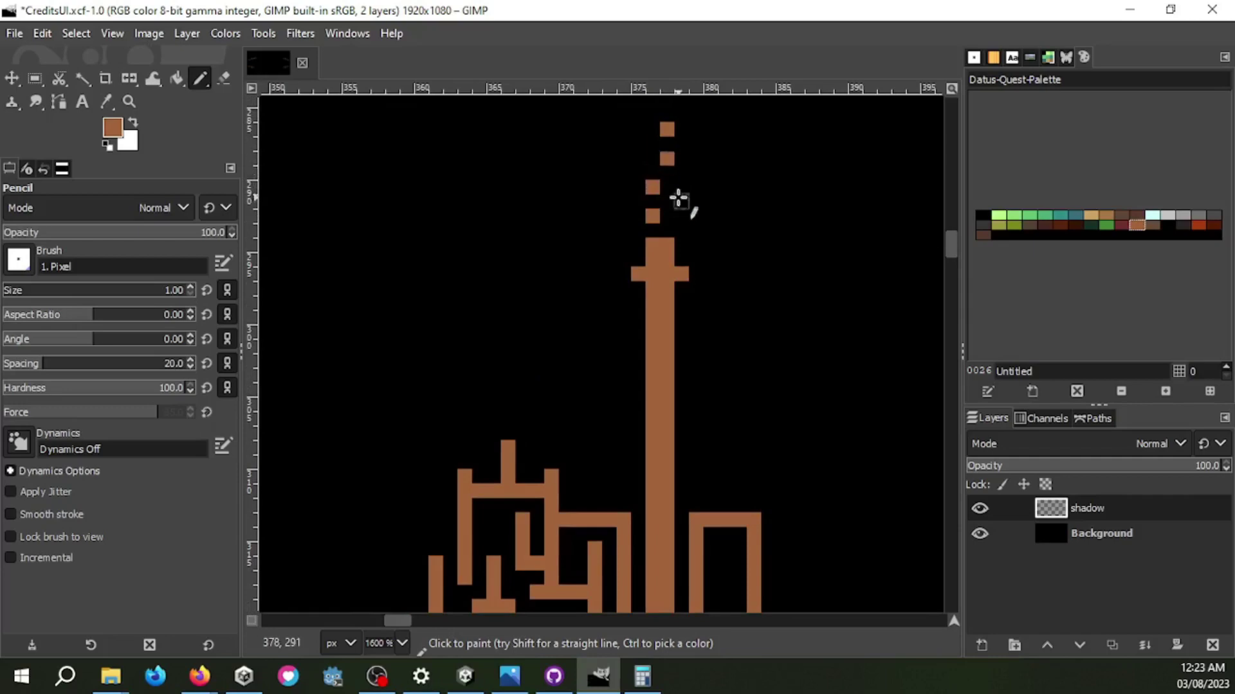
scroll(645, 137, "down", 3)
scroll(670, 243, "down", 3)
scroll(731, 312, "down", 3)
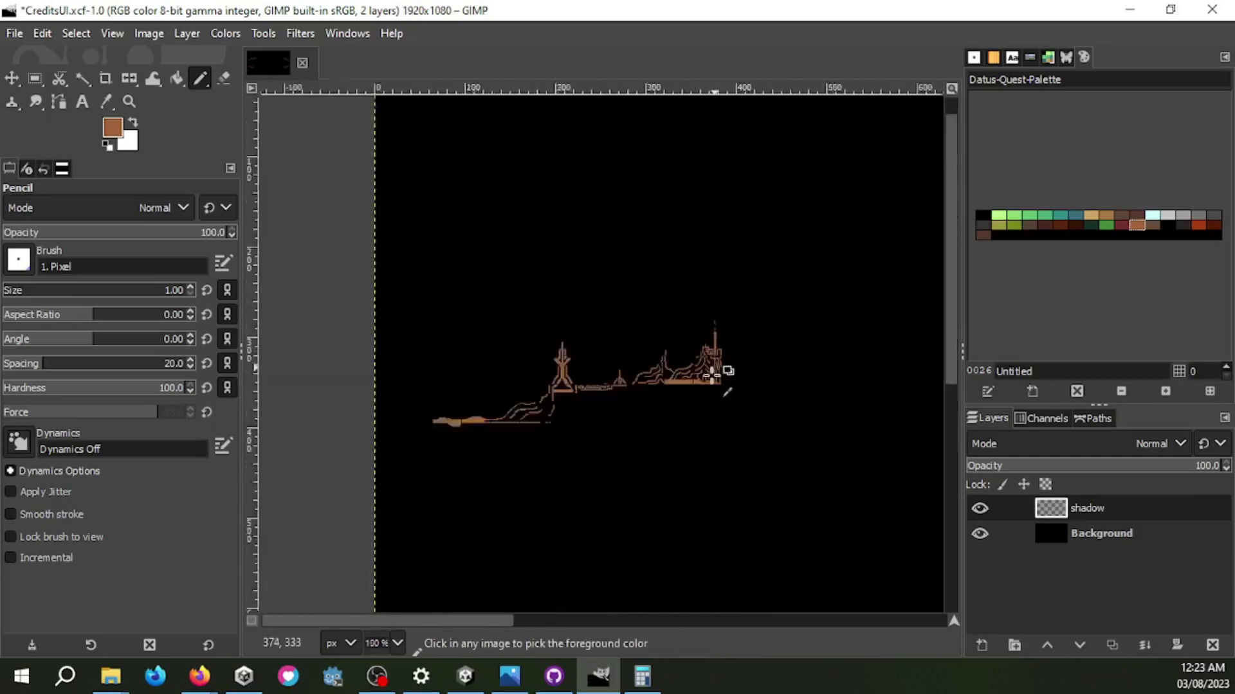
scroll(624, 441, "down", 5)
scroll(601, 435, "up", 1)
left_click(1111, 645)
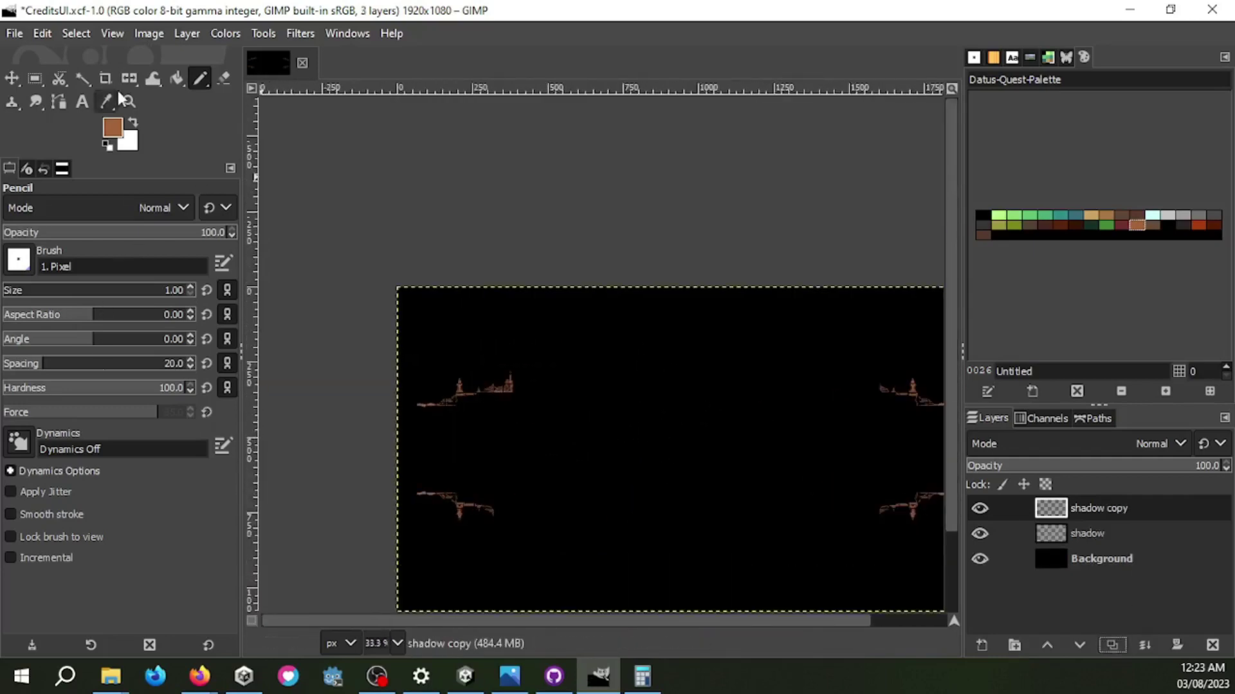
Step: Flip duplicated shadow layers with the Flip tool to mirror the motif into opposite corners
key("shift+f")
left_click(45, 261)
left_click(1110, 643)
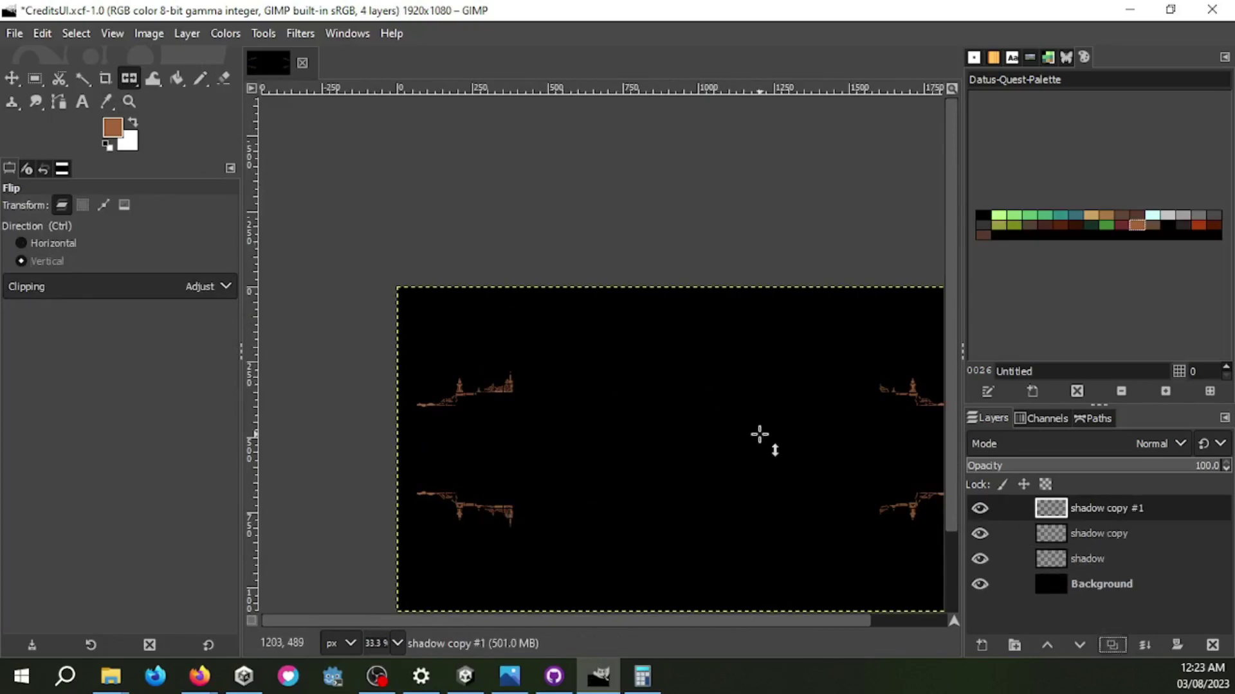
left_click(706, 434)
left_click(1087, 558)
left_click(1112, 645)
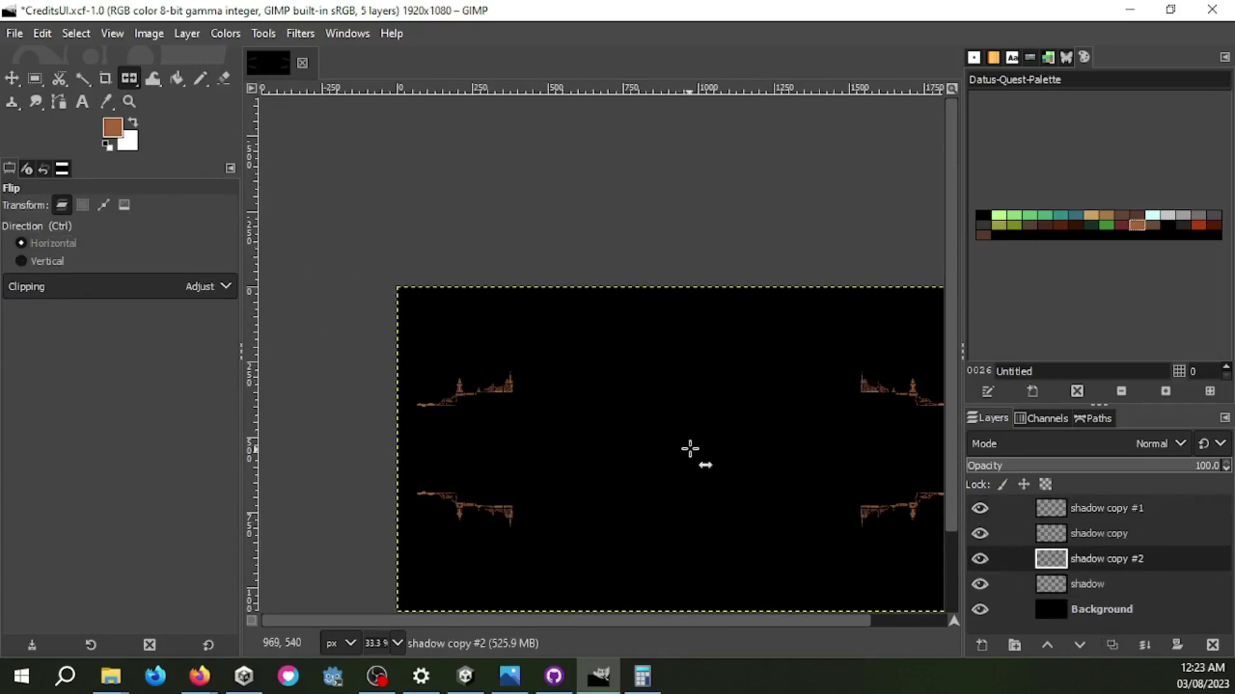
scroll(689, 449, "up", 3)
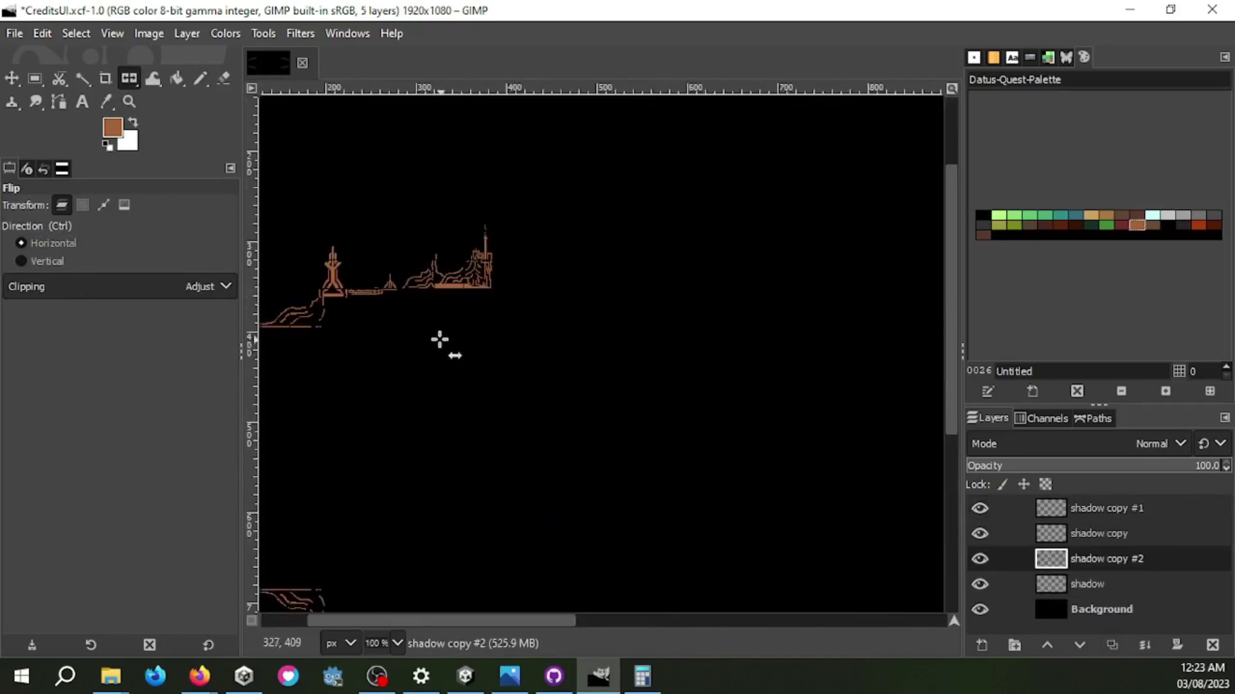
scroll(440, 340, "up", 4)
scroll(492, 368, "up", 3)
Step: Save the image as CreditsUI.xcf and merge the top copy layer down
left_click(200, 78)
key("ctrl+s")
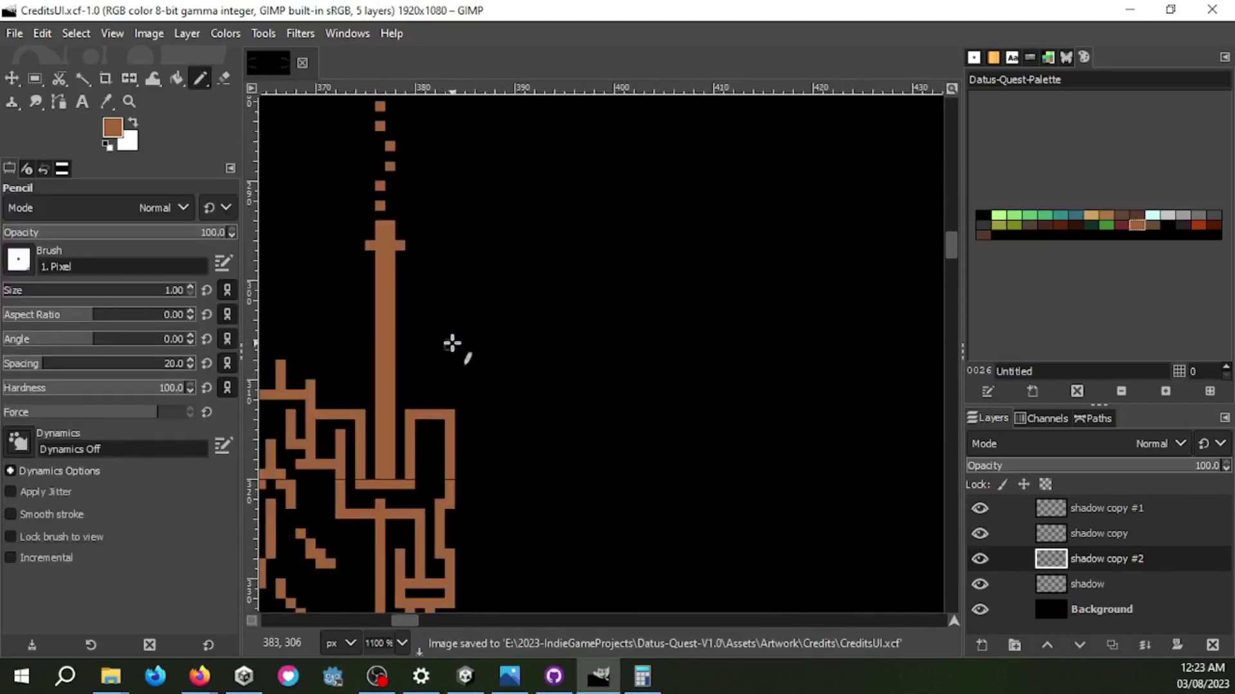
scroll(454, 344, "down", 2)
right_click(1093, 507)
left_click(1074, 233)
Step: Merge the remaining copy layers down into the shadow layer
right_click(1093, 519)
left_click(1073, 254)
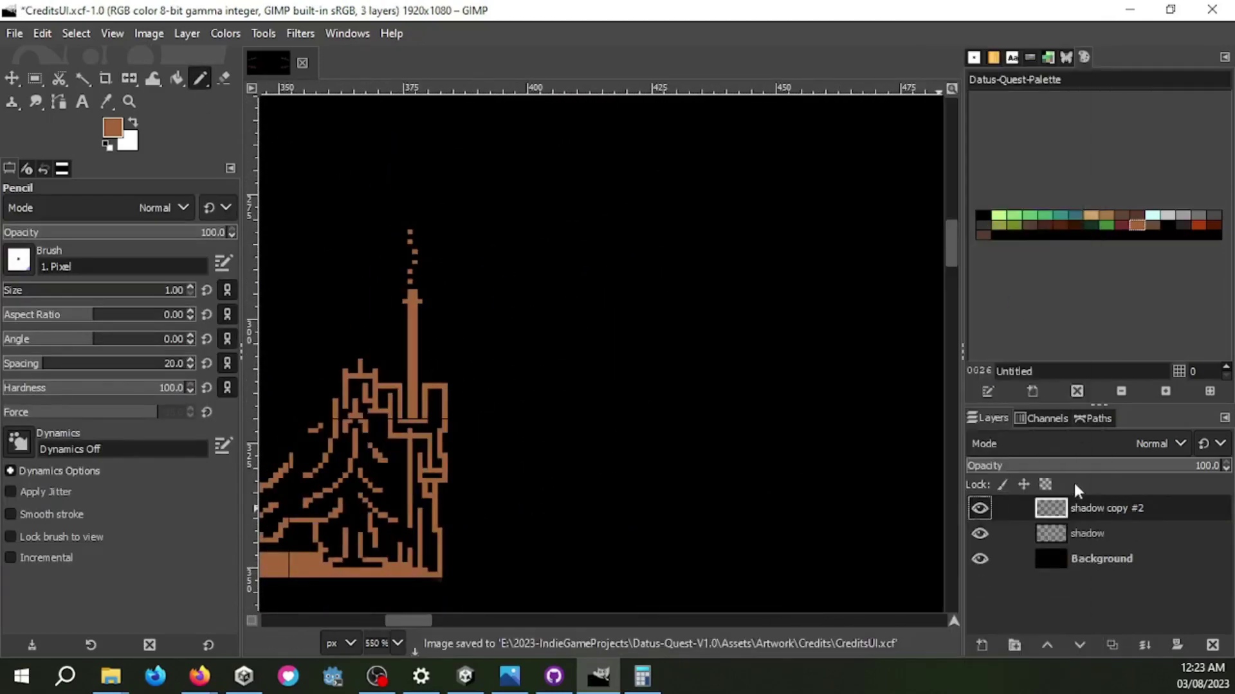
right_click(1073, 508)
left_click(1074, 254)
scroll(479, 401, "down", 1)
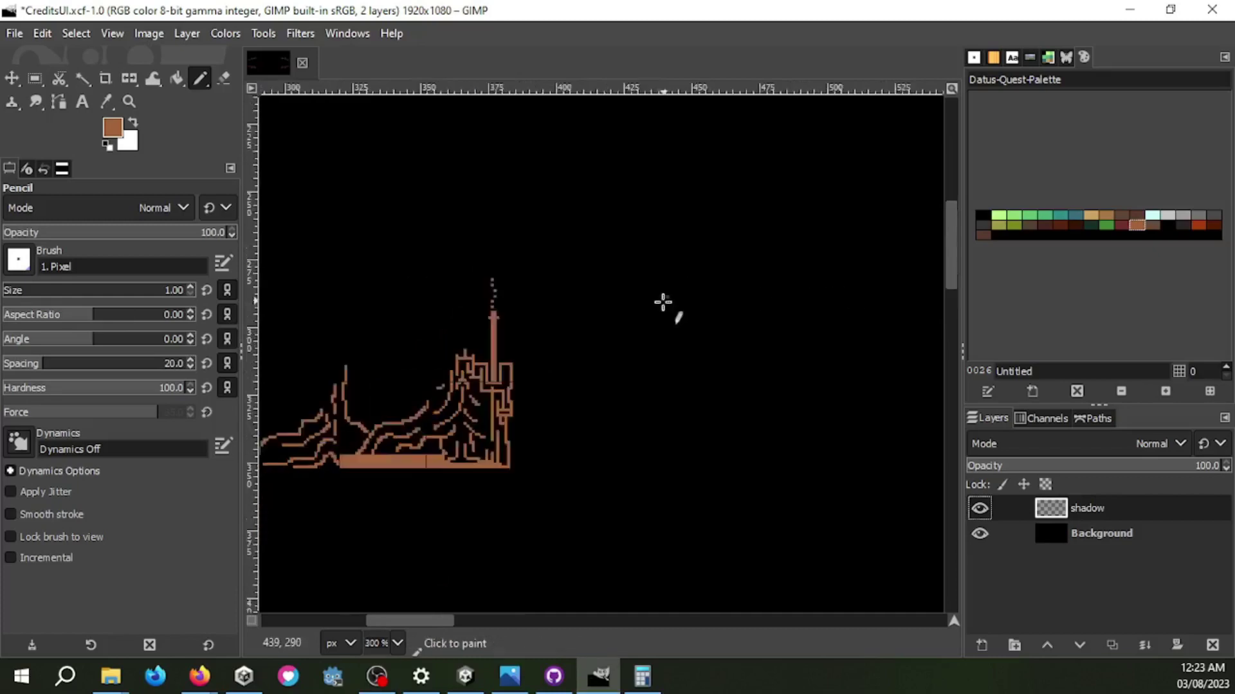
scroll(661, 303, "up", 1)
scroll(656, 347, "up", 2)
scroll(540, 317, "up", 1)
Step: Draw a straight line along row 308, stair-step ledges, and three lower-right lines
left_click(691, 331, "shift")
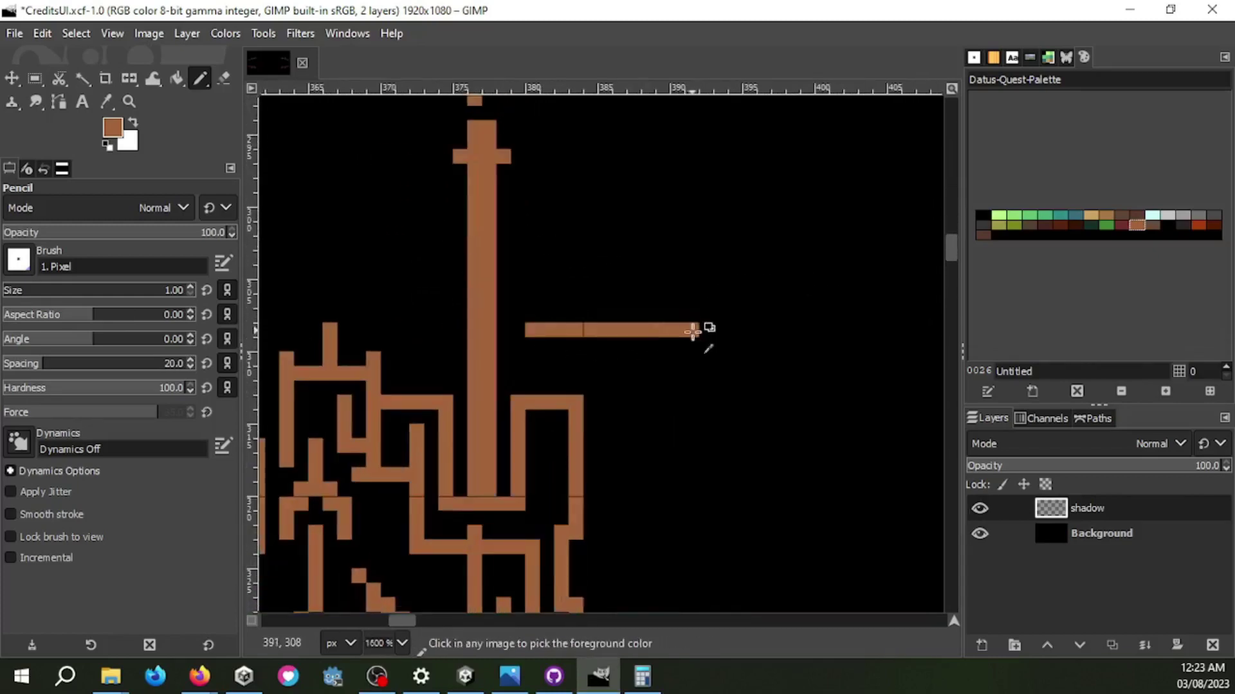
left_click(979, 533)
scroll(703, 353, "up", 1)
scroll(587, 403, "up", 1)
left_click_drag(569, 322, 627, 138)
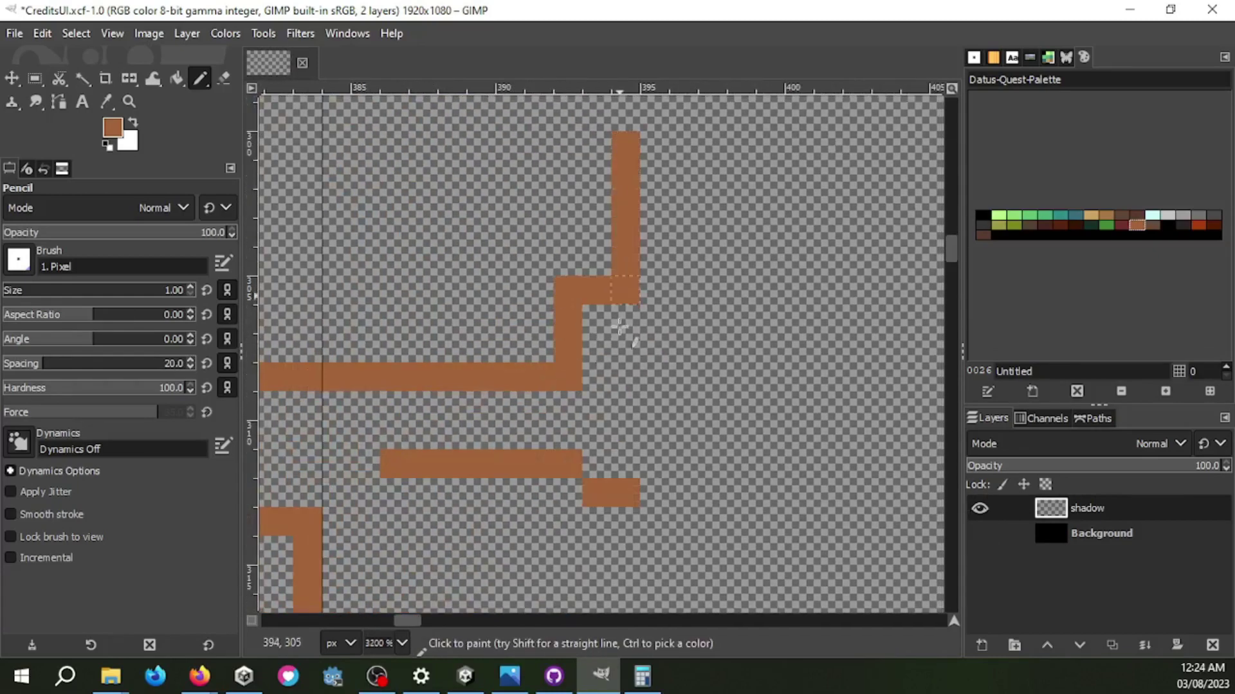
left_click_drag(626, 376, 597, 492)
scroll(628, 512, "down", 2)
mouse_move(643, 331)
left_mouse_down()
mouse_move(506, 331)
mouse_move(386, 417)
left_mouse_up()
left_click_drag(564, 415, 758, 405)
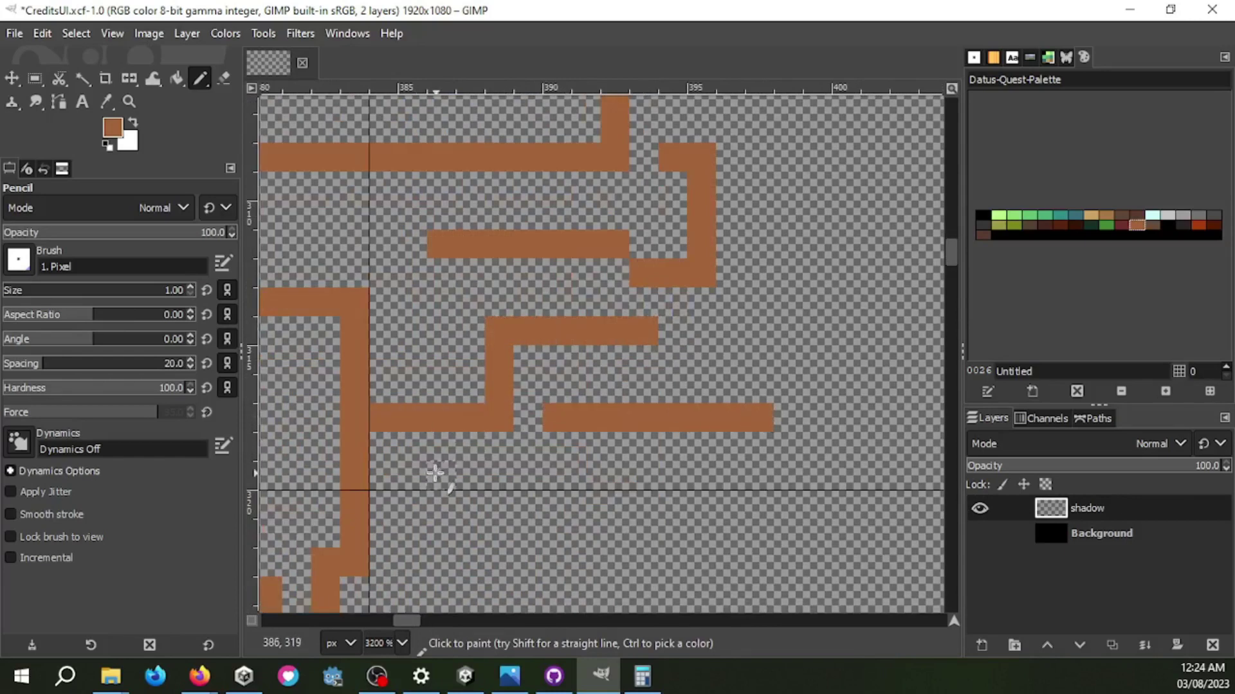
left_click_drag(521, 504, 788, 504)
scroll(601, 446, "down", 1)
left_click_drag(559, 457, 740, 444)
mouse_move(573, 433)
left_mouse_down()
mouse_move(769, 370)
mouse_move(637, 379)
left_mouse_up()
Step: Add short vertical bars on the ridge and a diagonal stroke rising up-right
scroll(772, 266, "up", 2)
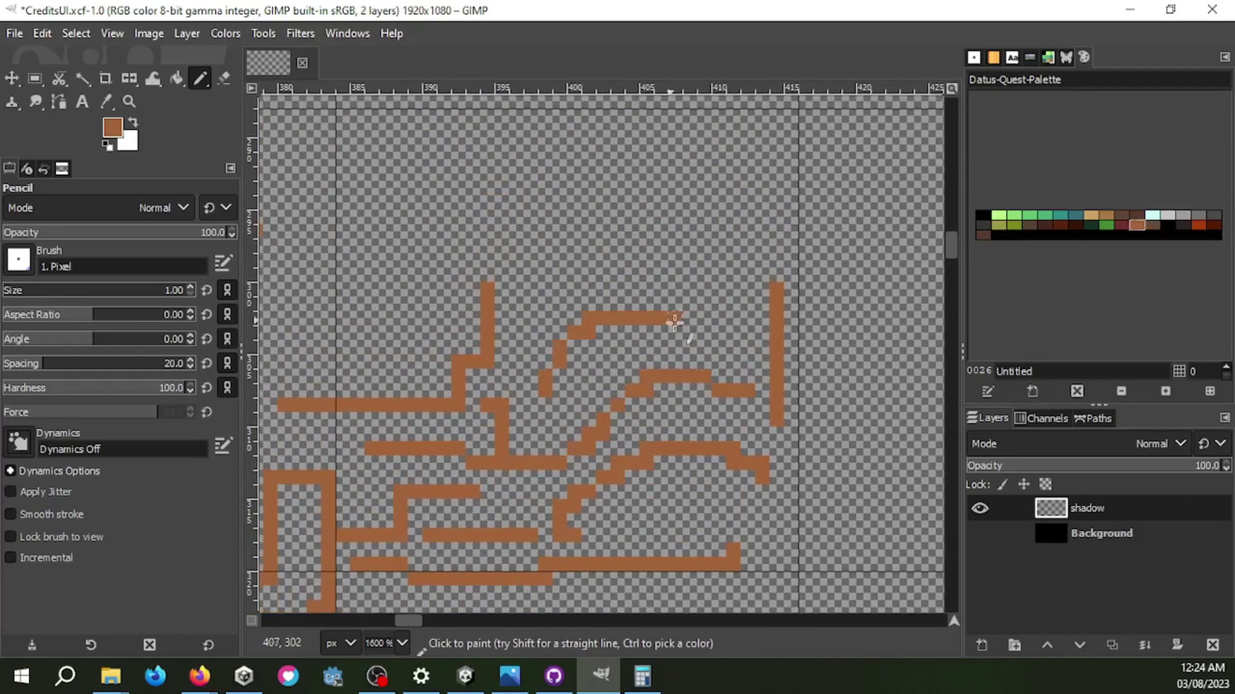
scroll(674, 219, "up", 1)
left_click_drag(707, 222, 733, 386)
scroll(739, 378, "up", 1, "ctrl")
left_click_drag(759, 215, 775, 312)
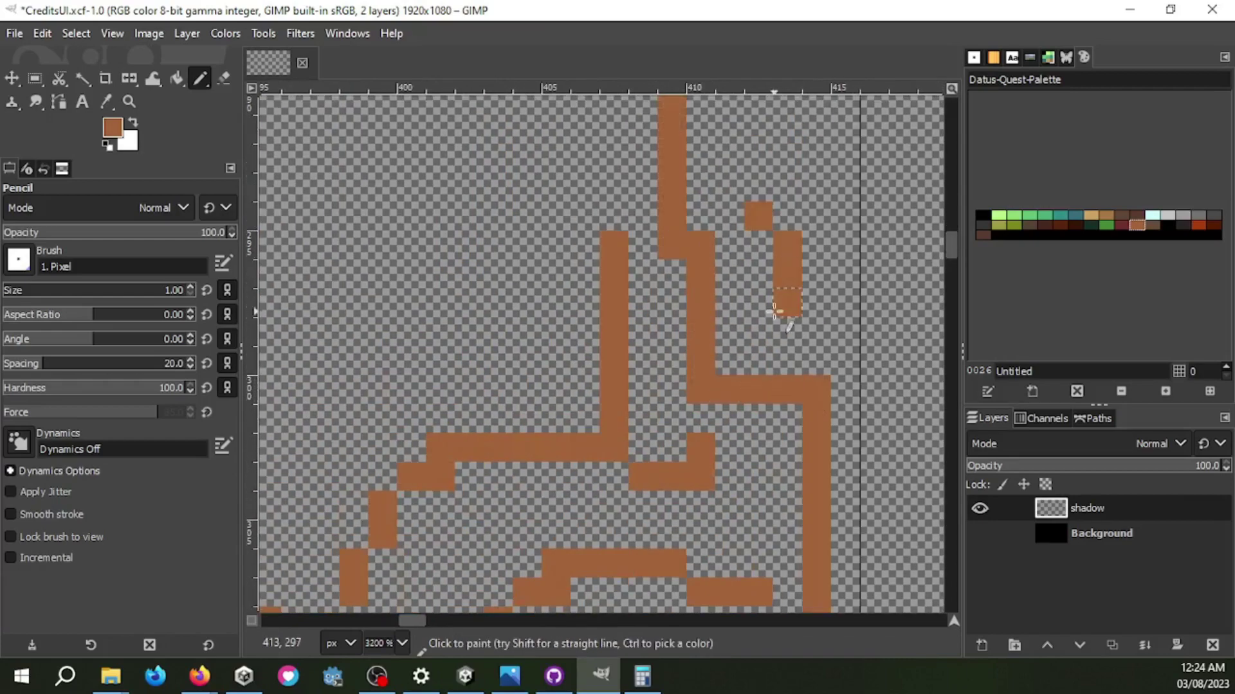
scroll(786, 184, "down", 1, "ctrl")
left_click_drag(807, 264, 858, 203)
scroll(539, 345, "left", 2)
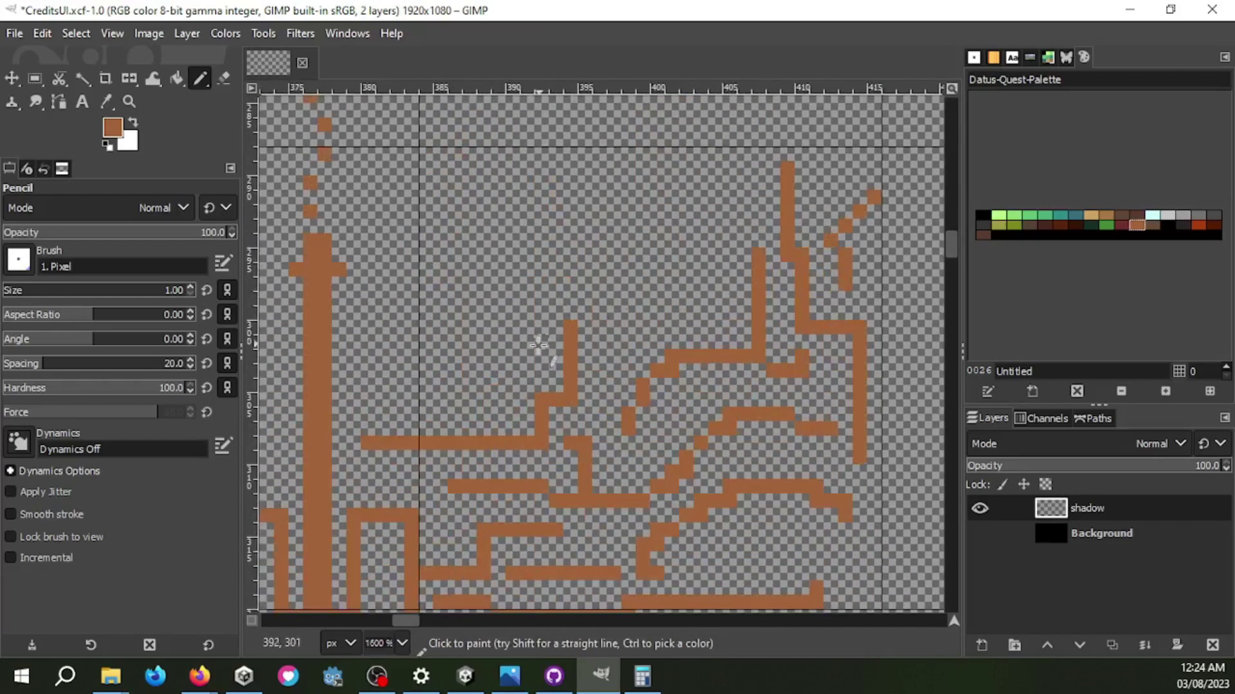
scroll(683, 236, "down", 3, "ctrl")
scroll(786, 385, "up", 2, "ctrl")
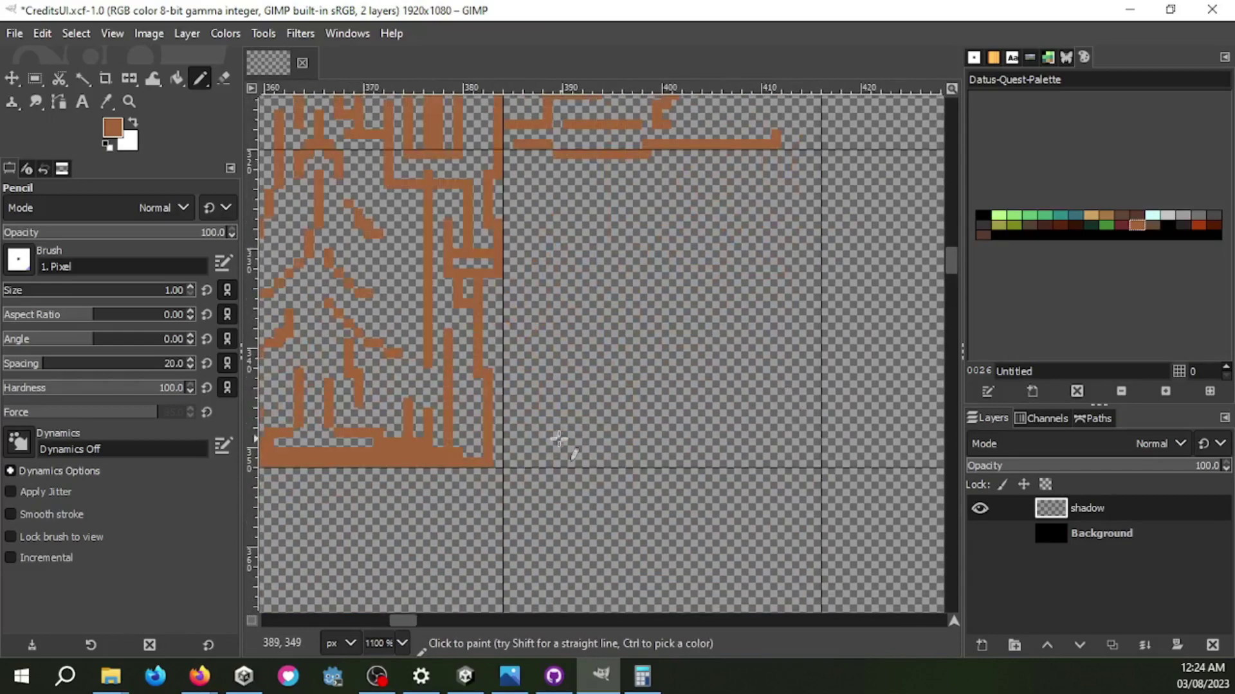
Step: Draw a short horizontal line and paint stepped brown rows below it
left_click_drag(524, 447, 737, 446)
scroll(708, 443, "down", 1, "ctrl")
scroll(497, 348, "up", 3, "ctrl")
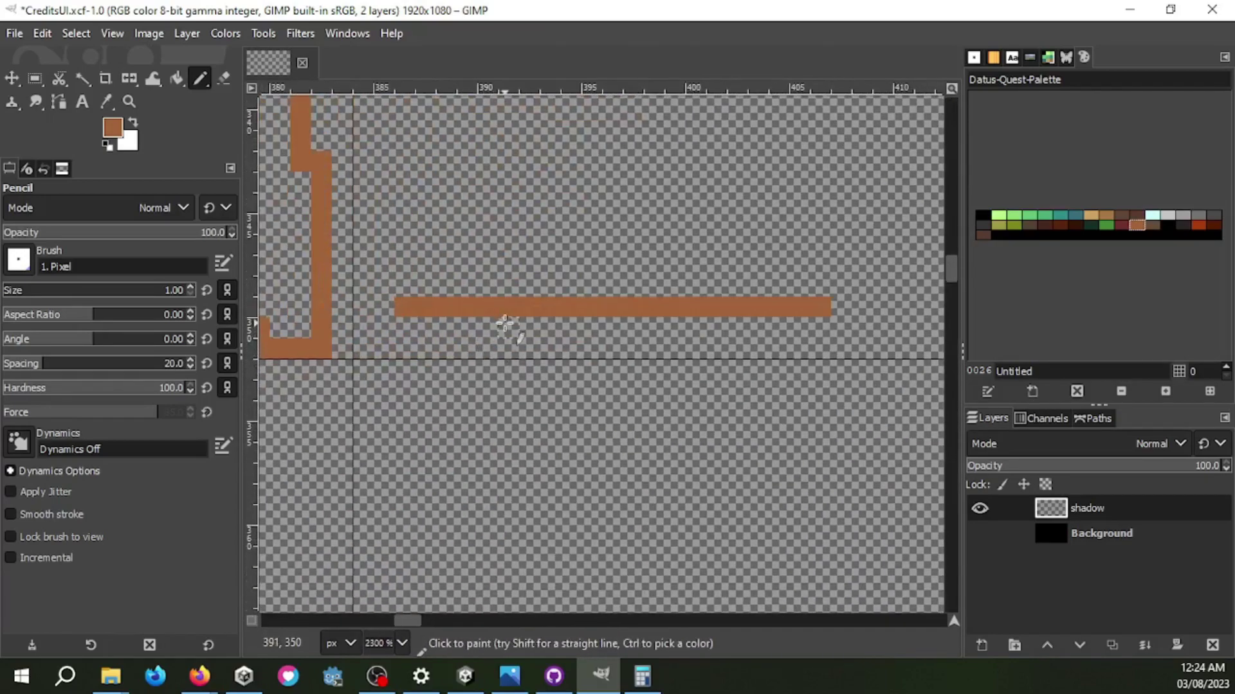
left_click_drag(517, 324, 739, 326)
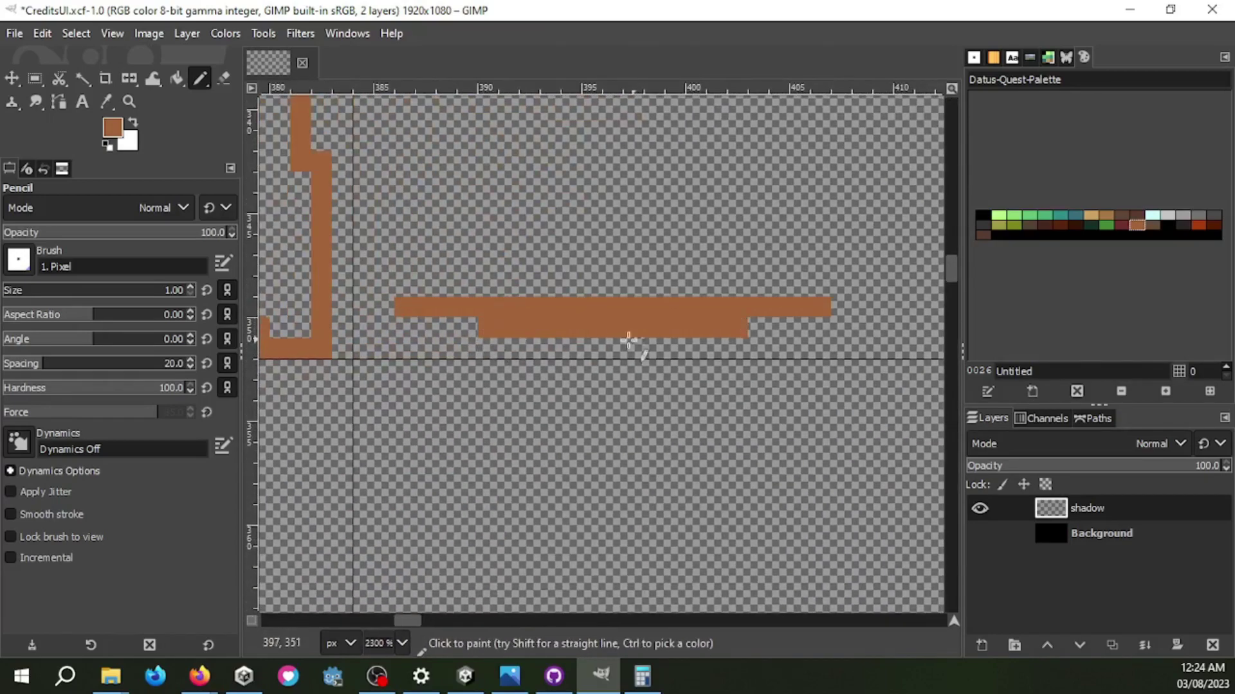
scroll(862, 347, "down", 1, "ctrl")
mouse_move(634, 345)
left_mouse_down()
mouse_move(865, 347)
mouse_move(724, 340)
mouse_move(840, 353)
left_mouse_up()
Step: Undo the extra lower row and paint several new brown rows above the base
key("ctrl+z")
key("ctrl+z")
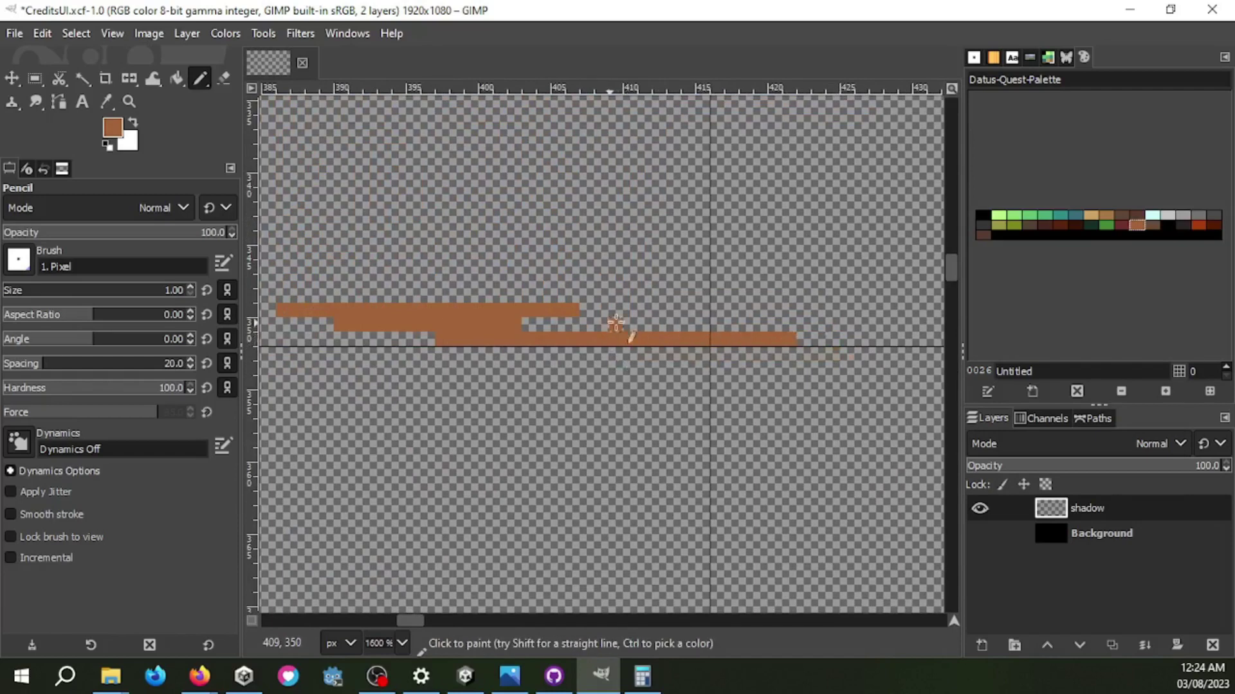
left_click_drag(610, 282, 781, 282)
left_click_drag(852, 208, 582, 225)
left_click_drag(524, 173, 897, 174)
left_click_drag(897, 236, 711, 237)
left_click_drag(550, 238, 421, 238)
scroll(524, 235, "up", 2, "ctrl")
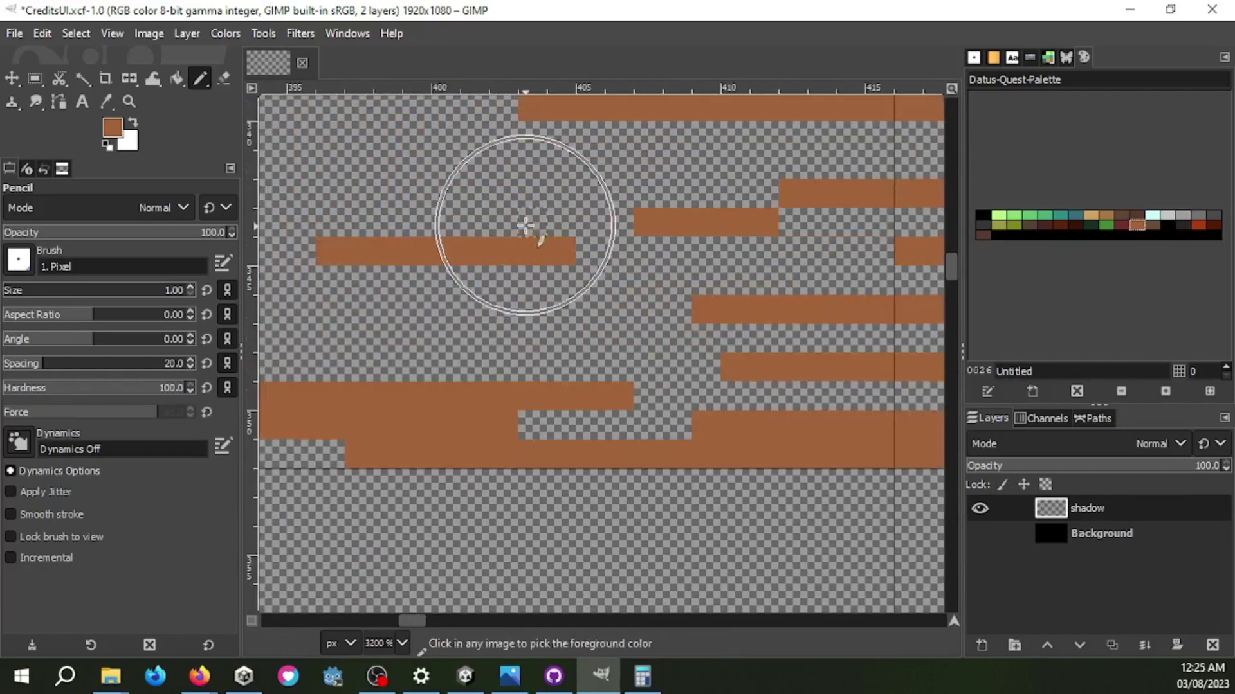
Step: Paint a vertical column to the top row and more brown building outline strokes
left_click_drag(746, 189, 856, 198)
left_click_drag(548, 351, 417, 296)
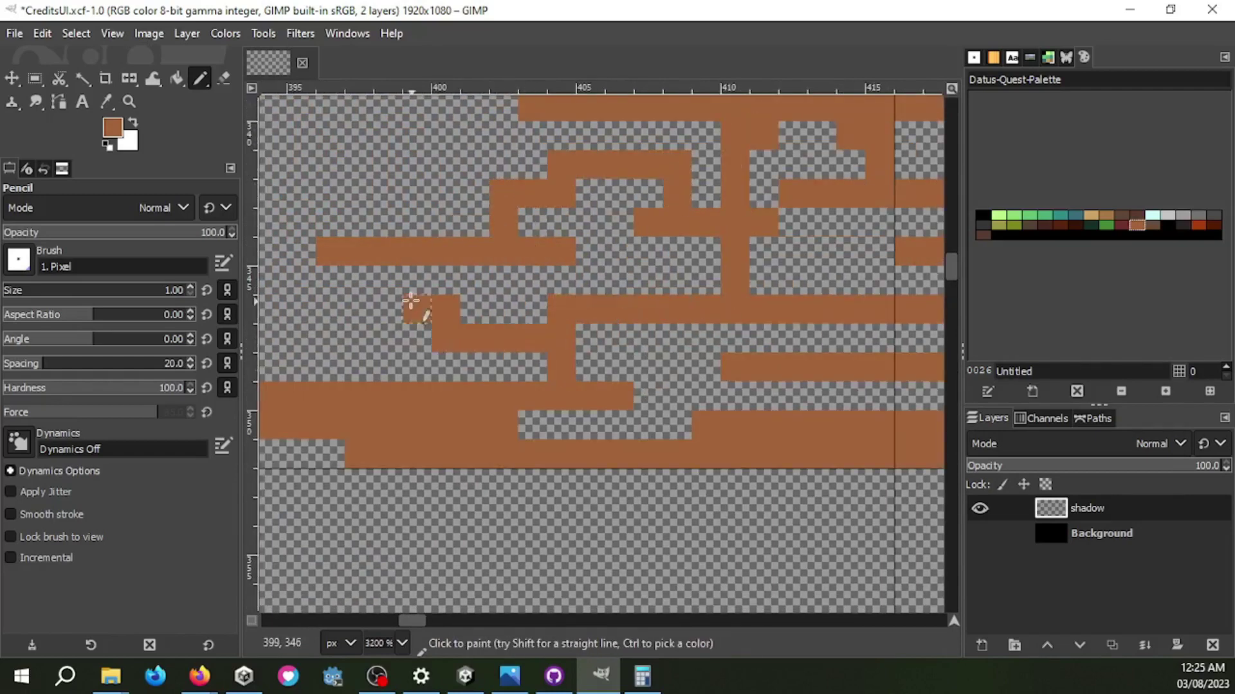
left_click_drag(566, 289, 566, 392)
left_click_drag(739, 353, 743, 328)
scroll(888, 378, "down", 3, "ctrl")
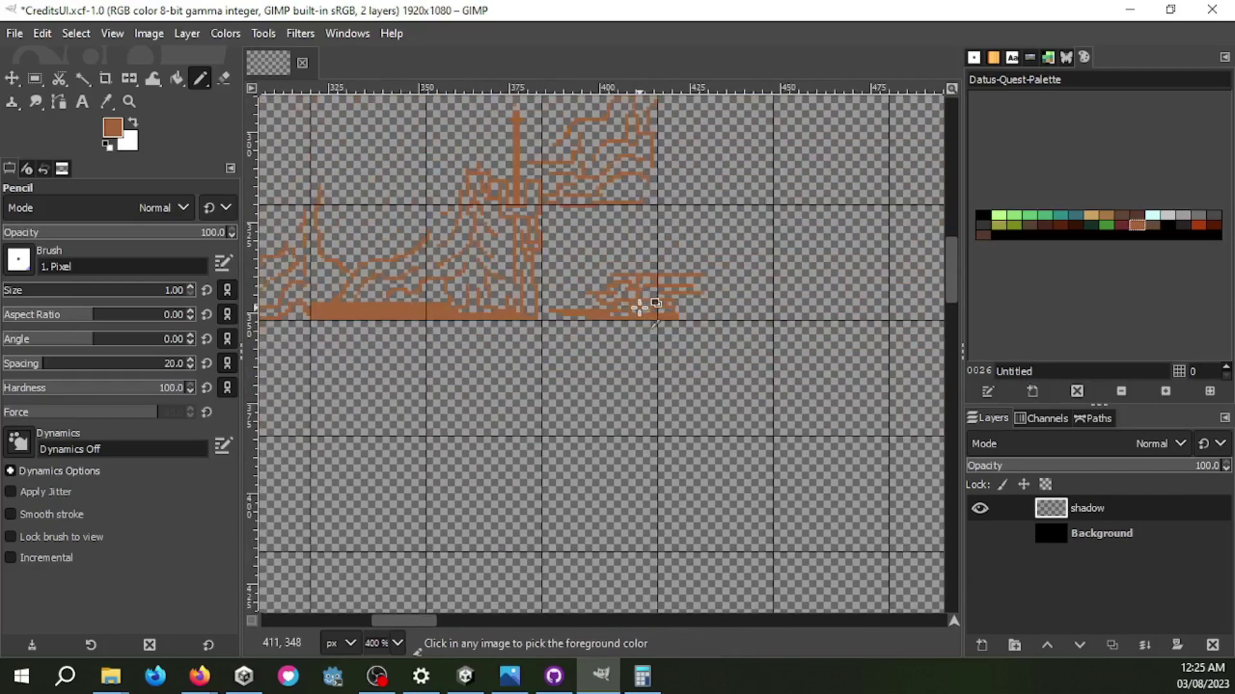
scroll(636, 292, "up", 2, "ctrl")
mouse_move(746, 399)
left_mouse_down()
mouse_move(495, 303)
mouse_move(601, 231)
mouse_move(594, 322)
left_mouse_up()
scroll(595, 322, "down", 3, "ctrl")
scroll(530, 379, "up", 2, "ctrl")
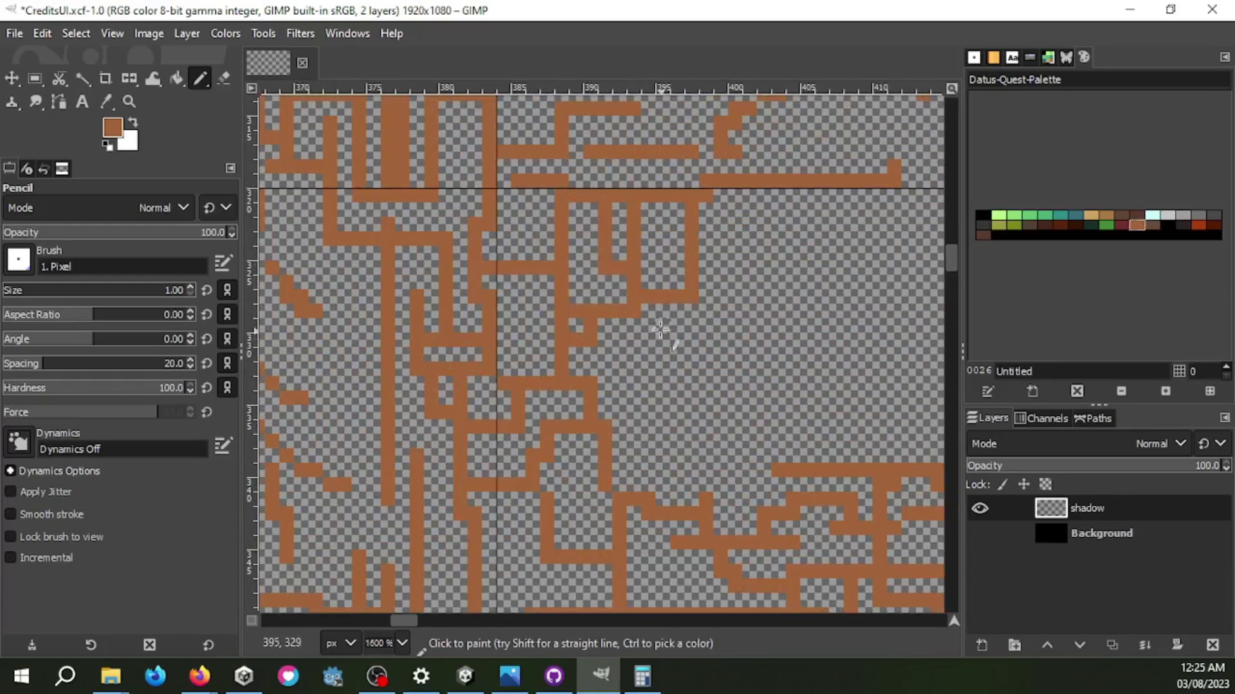
Step: Draw two more strokes running right then up to the top, then zoom out
left_click_drag(707, 410, 851, 189)
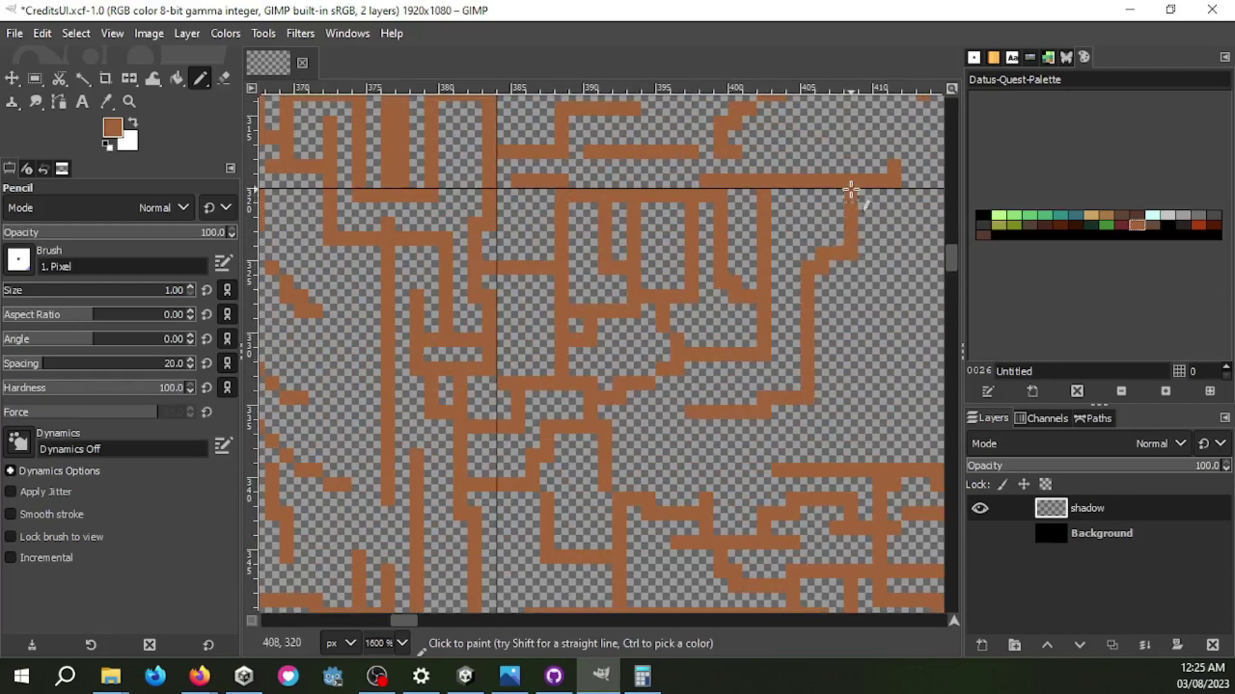
scroll(810, 414, "right", 3)
left_click_drag(663, 399, 714, 273)
scroll(680, 222, "down", 5, "ctrl")
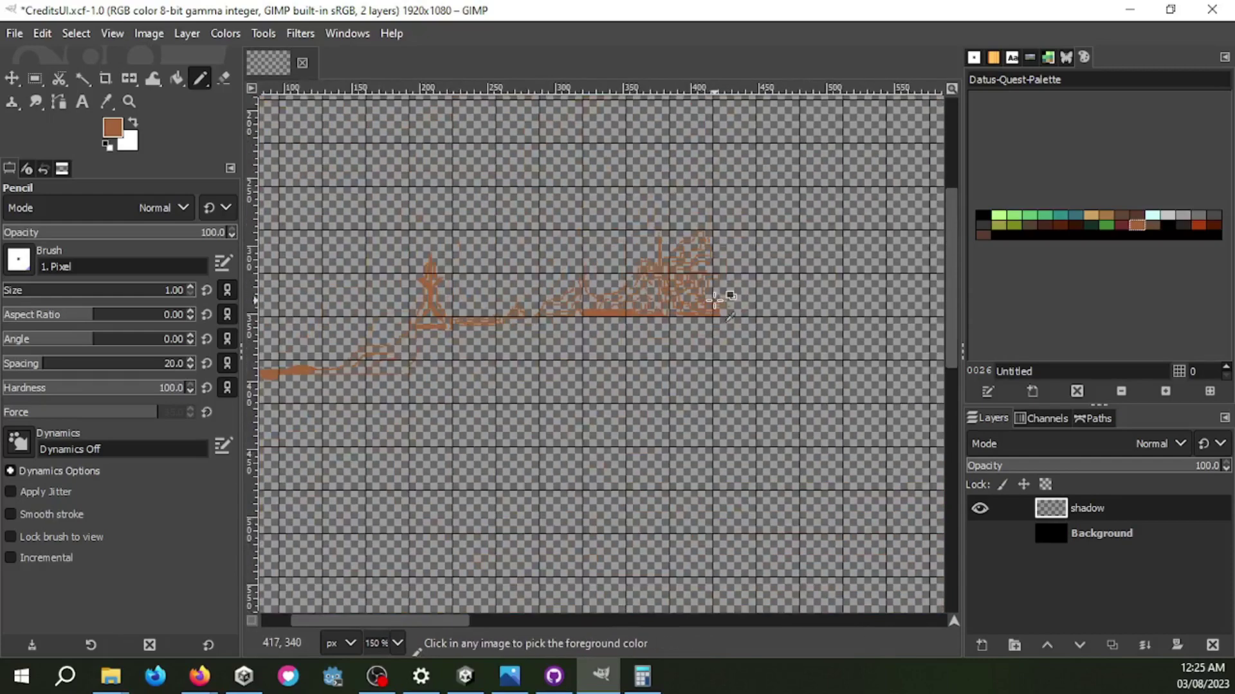
scroll(722, 295, "down", 5, "ctrl")
scroll(775, 435, "down", 3, "ctrl")
Step: Hide the black Background layer and draw a long straight brown base line to the right
scroll(707, 407, "up", 2, "ctrl")
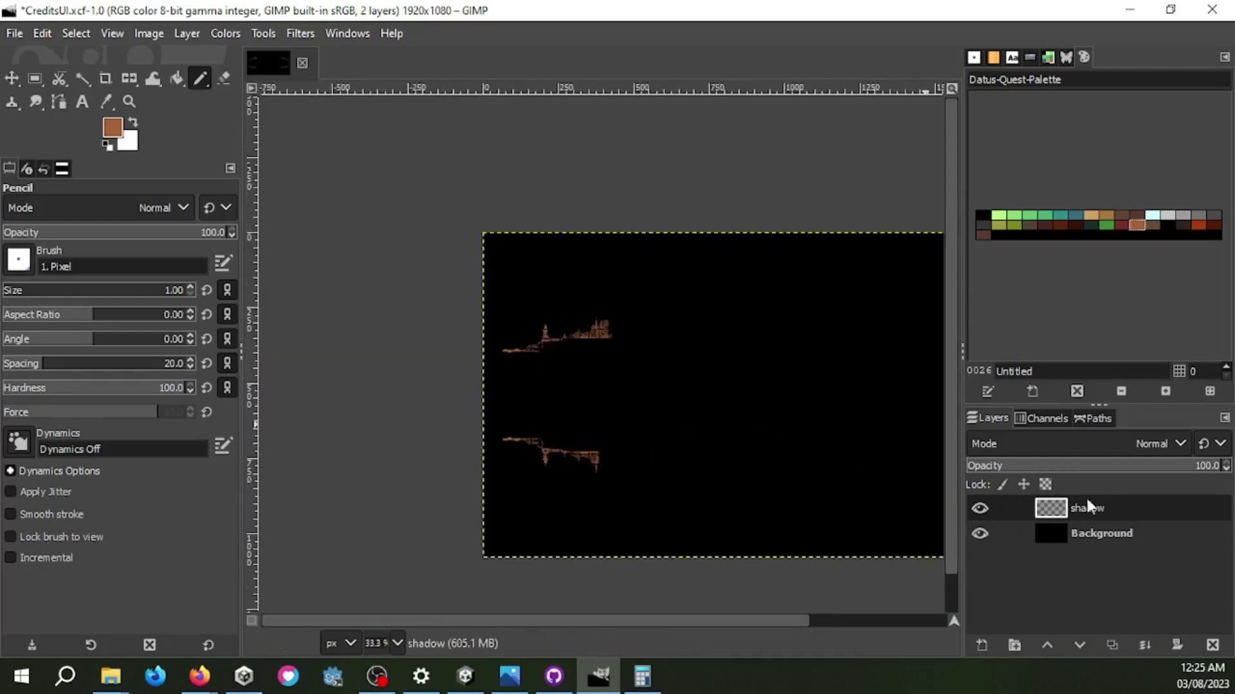
left_click(975, 538)
scroll(549, 479, "up", 10, "ctrl")
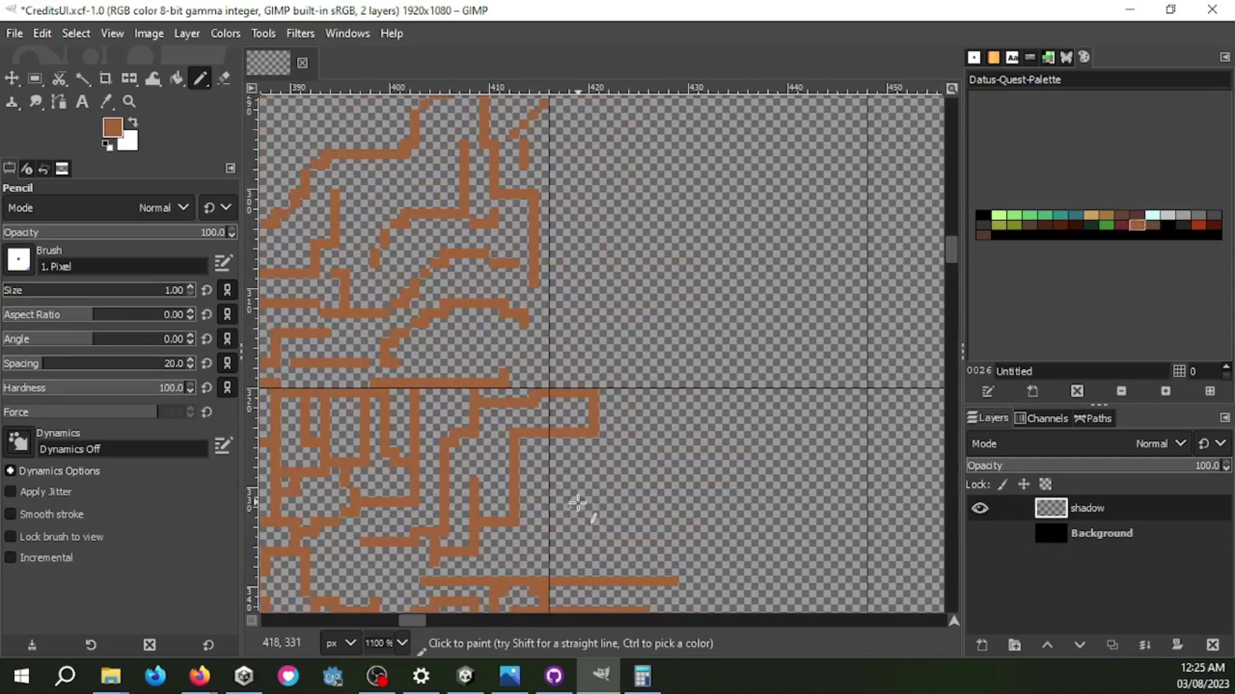
scroll(827, 502, "down", 3)
scroll(827, 502, "right", 2)
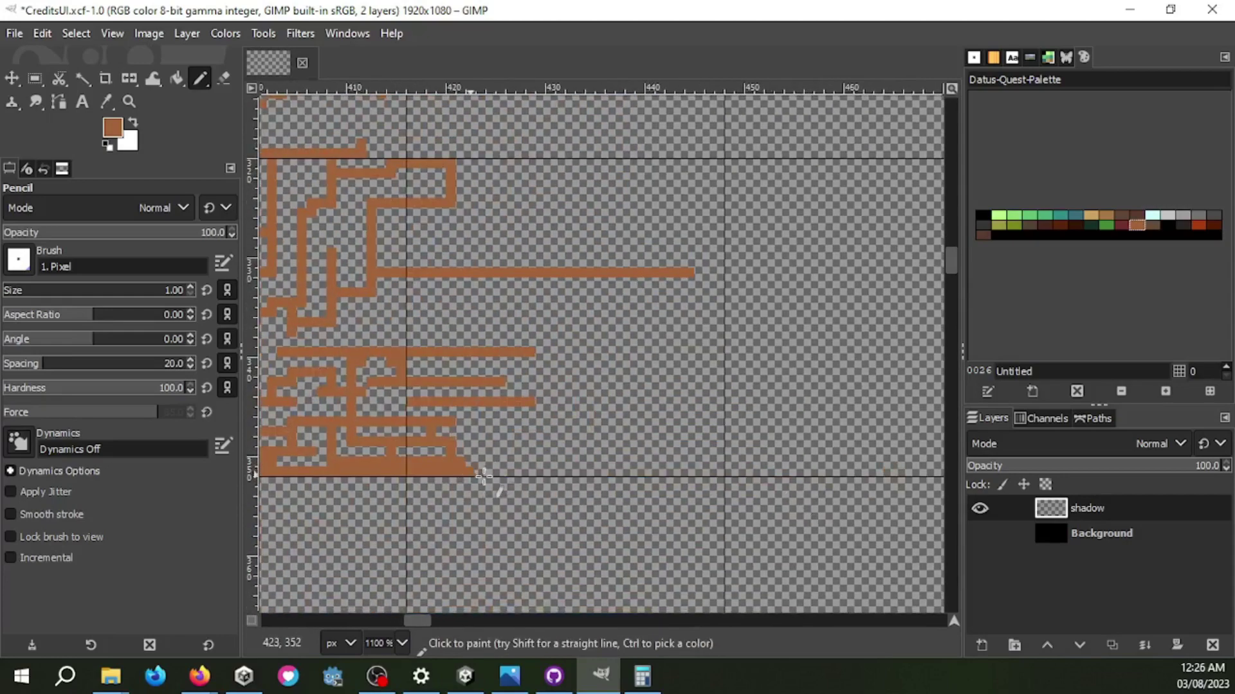
left_click(779, 474, "shift")
scroll(779, 474, "right", 3)
scroll(417, 443, "down", 5, "ctrl")
scroll(704, 469, "up", 2, "ctrl")
left_click(679, 425, "shift")
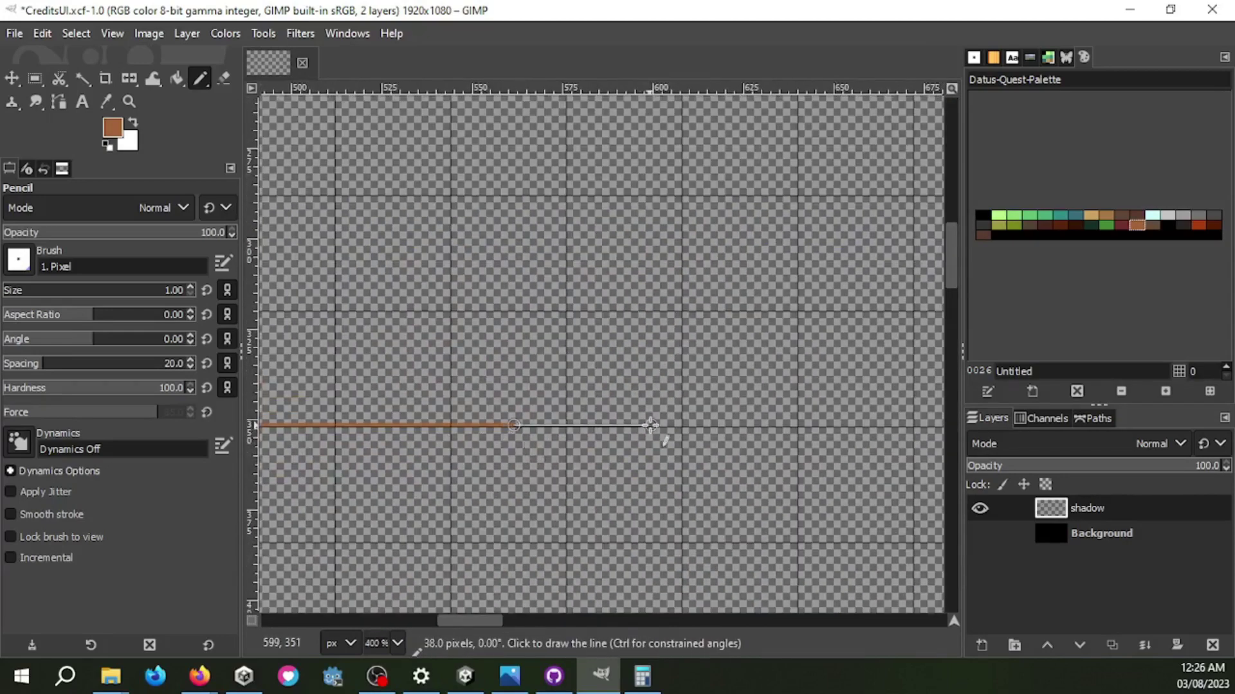
Step: Draw a brown tower structure with a box outline, connected down to the base line
scroll(703, 429, "up", 3, "ctrl")
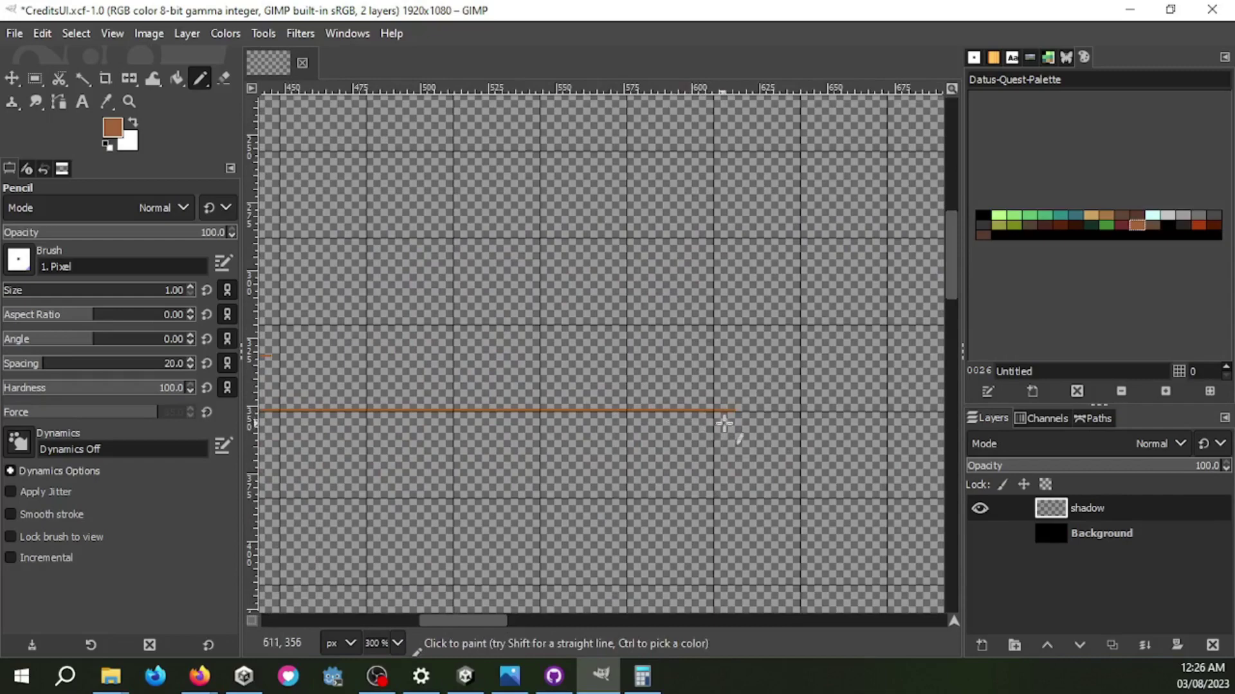
scroll(468, 506, "down", 3)
scroll(468, 506, "up", 6)
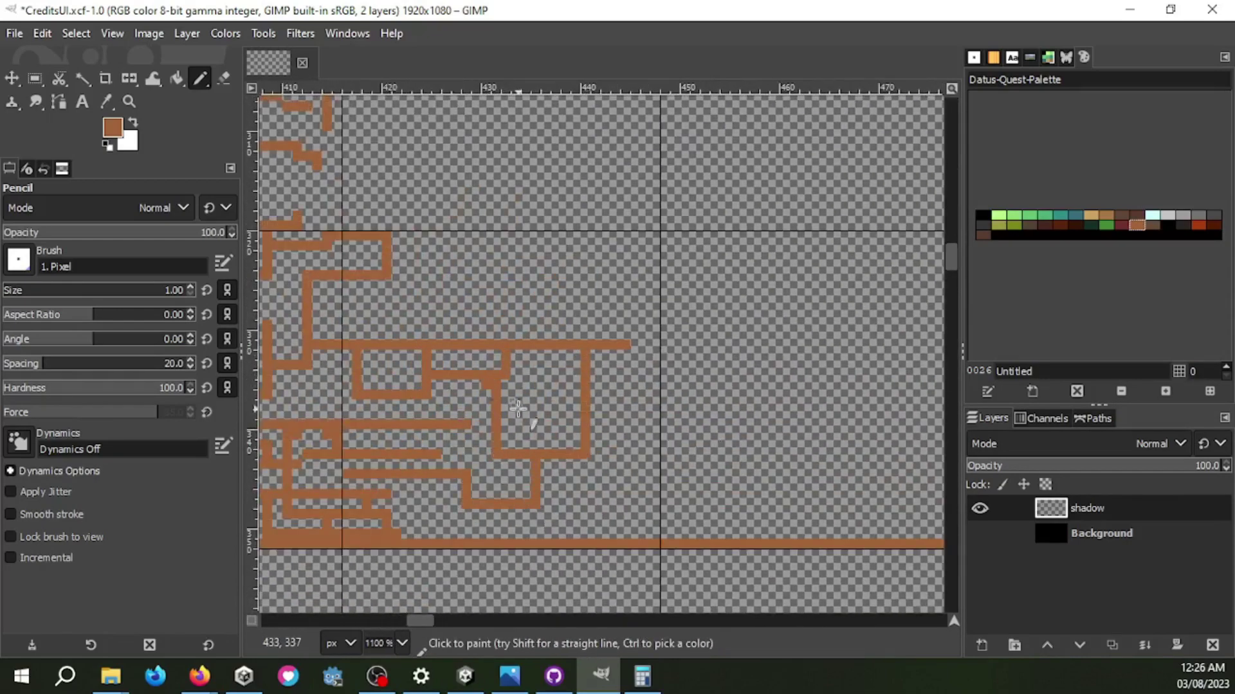
scroll(527, 408, "down", 2)
scroll(547, 424, "up", 2)
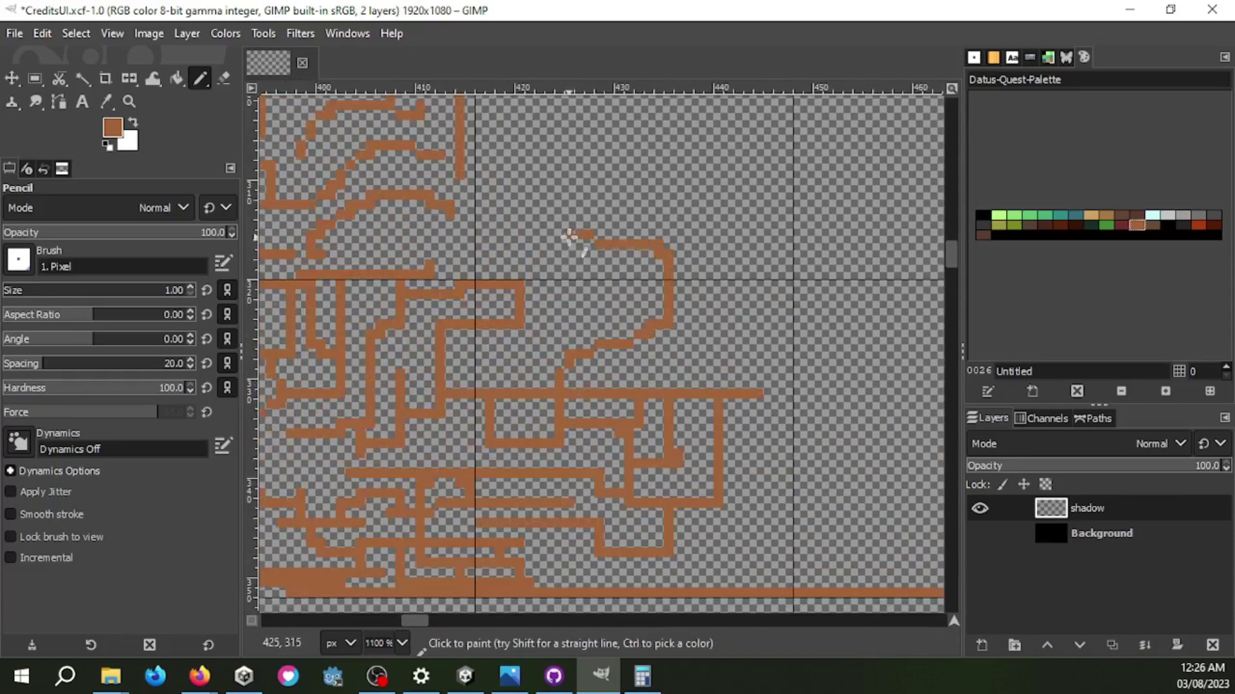
scroll(579, 251, "up", 2)
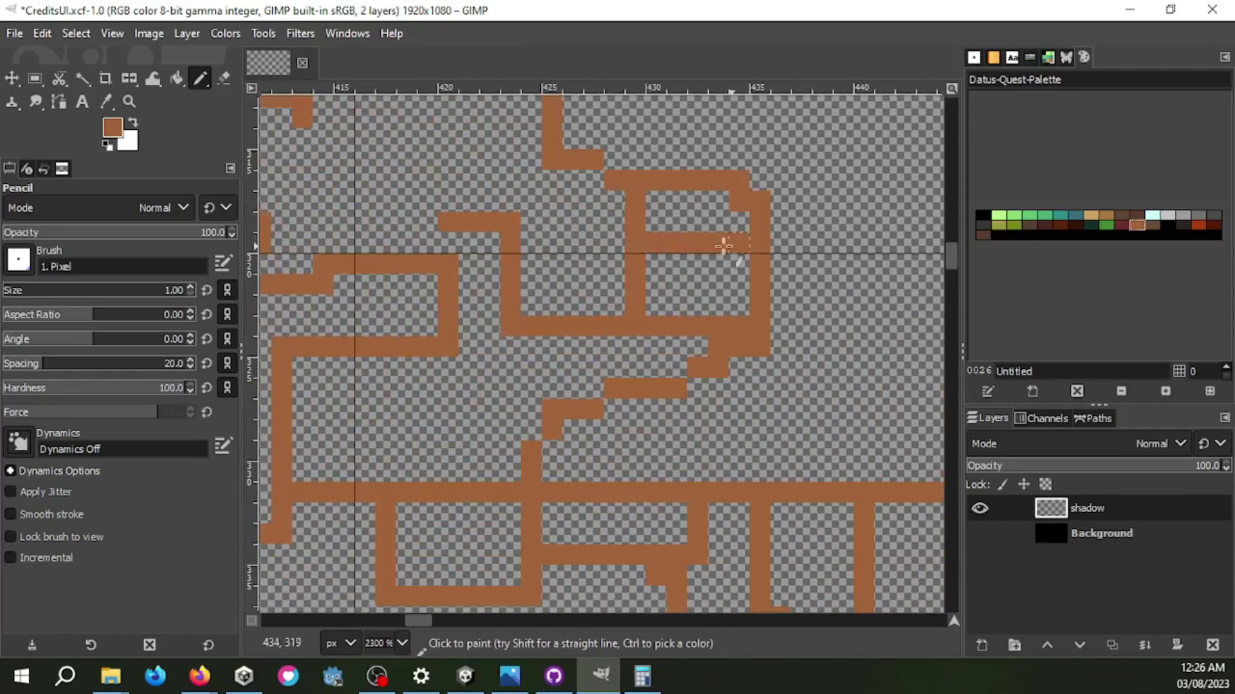
scroll(551, 222, "down", 1)
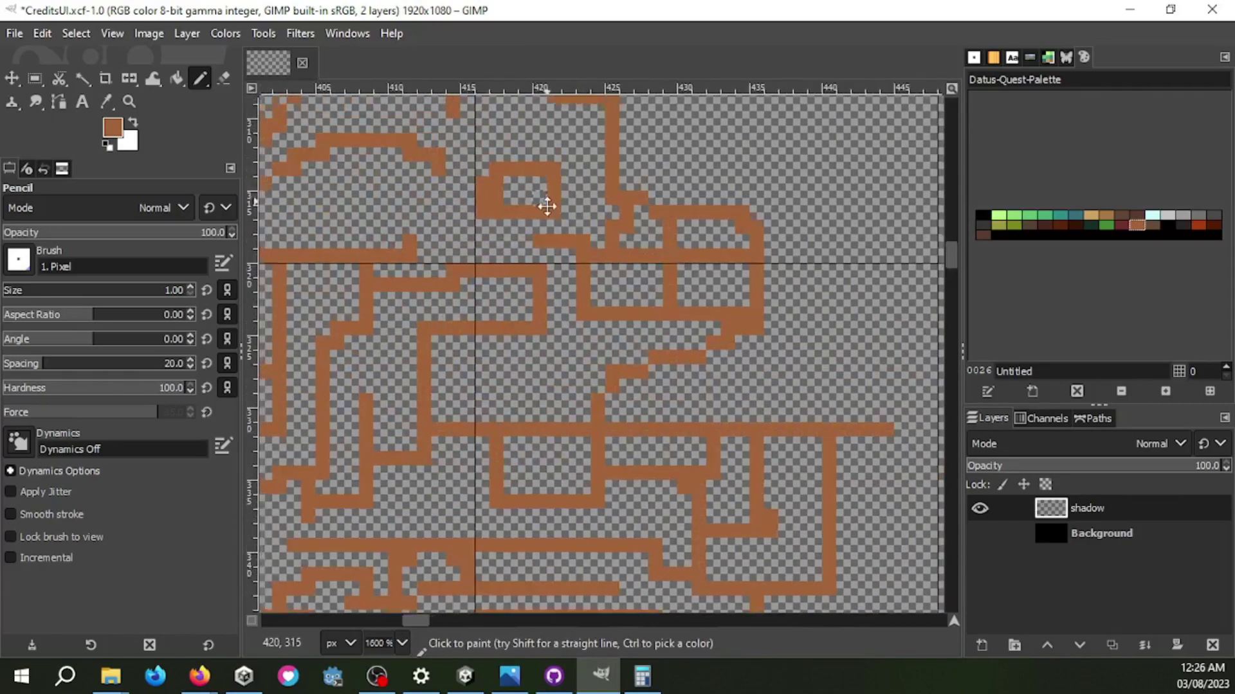
scroll(520, 302, "down", 1)
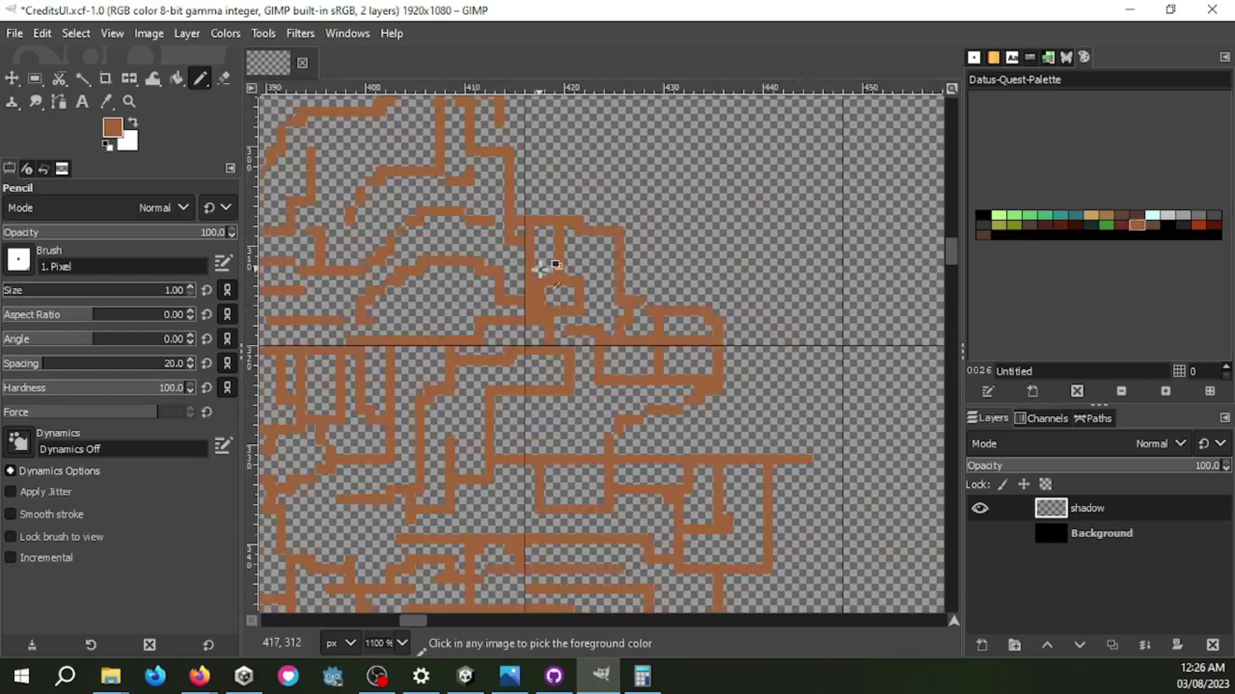
scroll(565, 275, "down", 1)
scroll(566, 275, "up", 1)
left_click(774, 232, "shift")
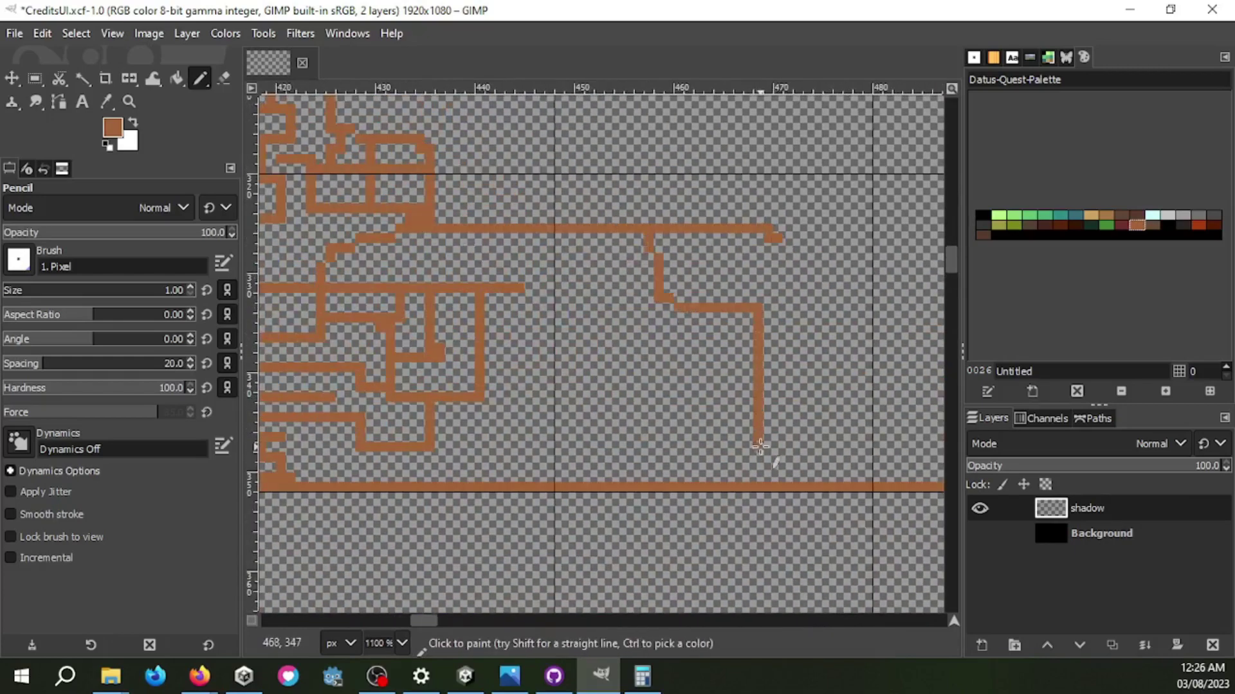
left_click_drag(760, 445, 759, 482)
scroll(816, 267, "up", 1)
left_click_drag(816, 268, 752, 393)
left_click_drag(835, 351, 887, 528)
scroll(739, 336, "up", 1)
left_click_drag(736, 302, 839, 395)
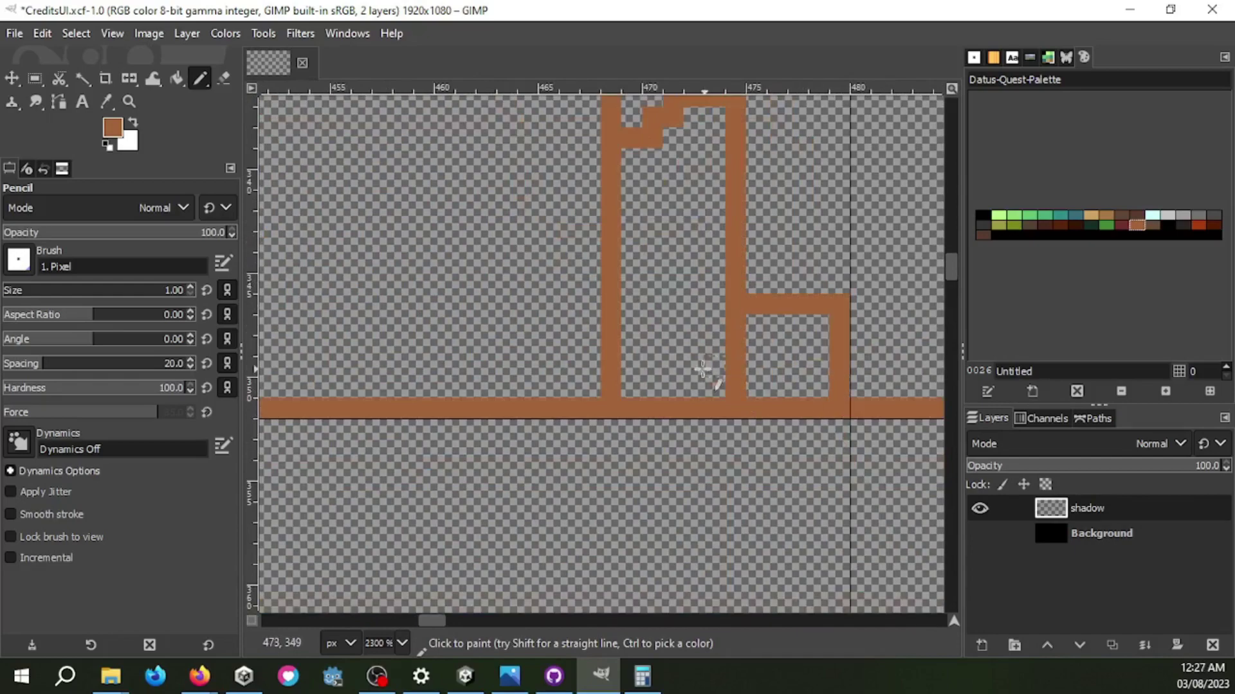
scroll(643, 270, "left", 1)
Step: Add brown lines and staircase strokes to the left part of the structure
left_click_drag(592, 289, 392, 222)
scroll(628, 294, "left", 1)
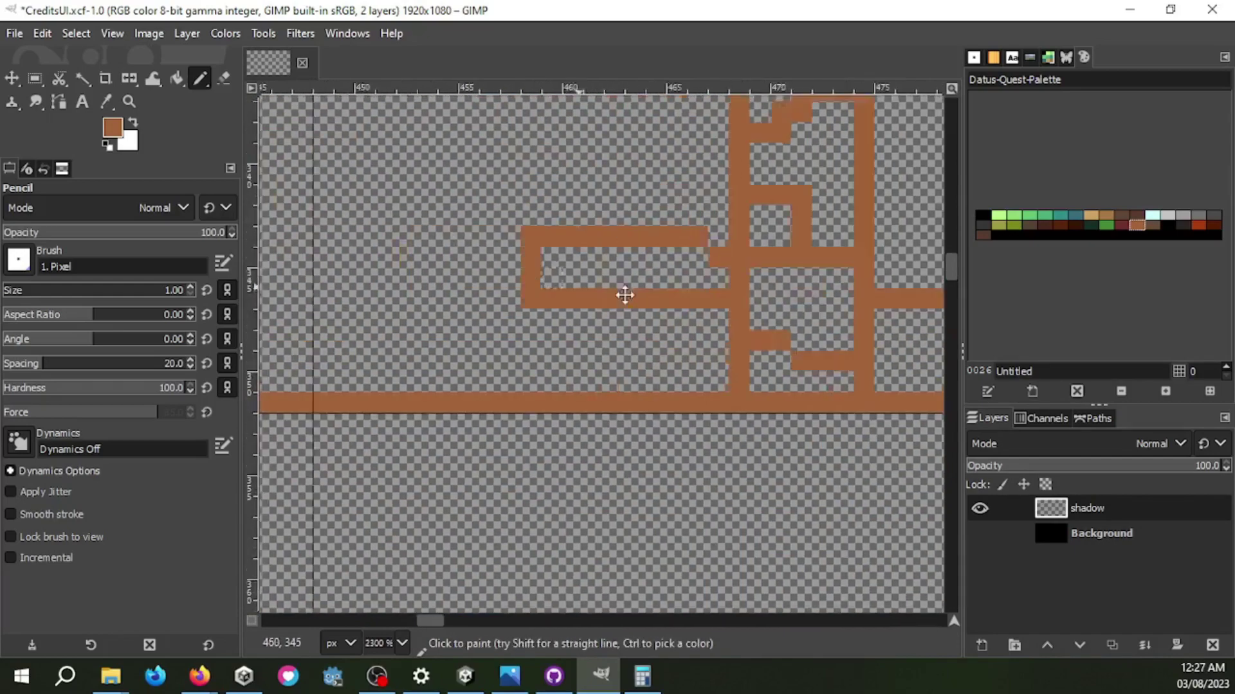
scroll(628, 295, "left", 1)
left_click_drag(832, 350, 483, 394)
mouse_move(302, 379)
left_mouse_down()
mouse_move(528, 314)
mouse_move(752, 270)
left_mouse_up()
scroll(603, 187, "up", 1)
left_click_drag(540, 341, 718, 258)
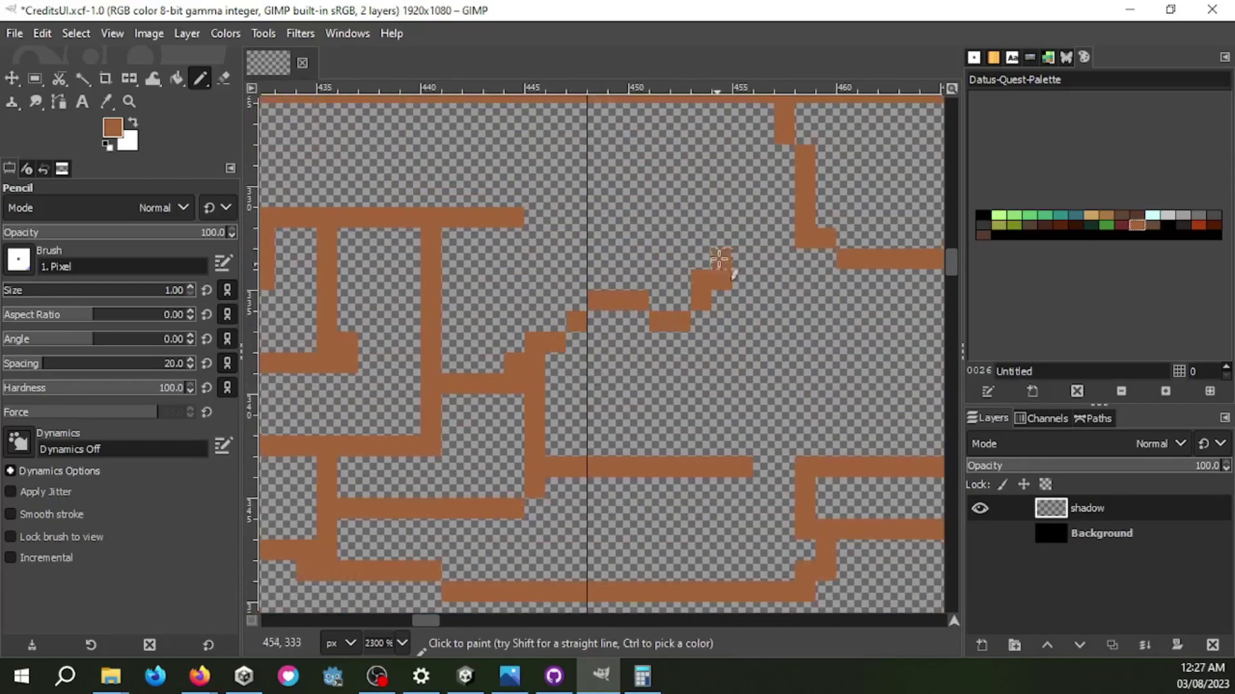
mouse_move(726, 135)
left_mouse_down()
mouse_move(527, 232)
mouse_move(494, 106)
left_mouse_up()
Step: Add a small rectangle outline with a stem and bars on both sides
scroll(494, 129, "left", 1)
left_click_drag(868, 302, 800, 222)
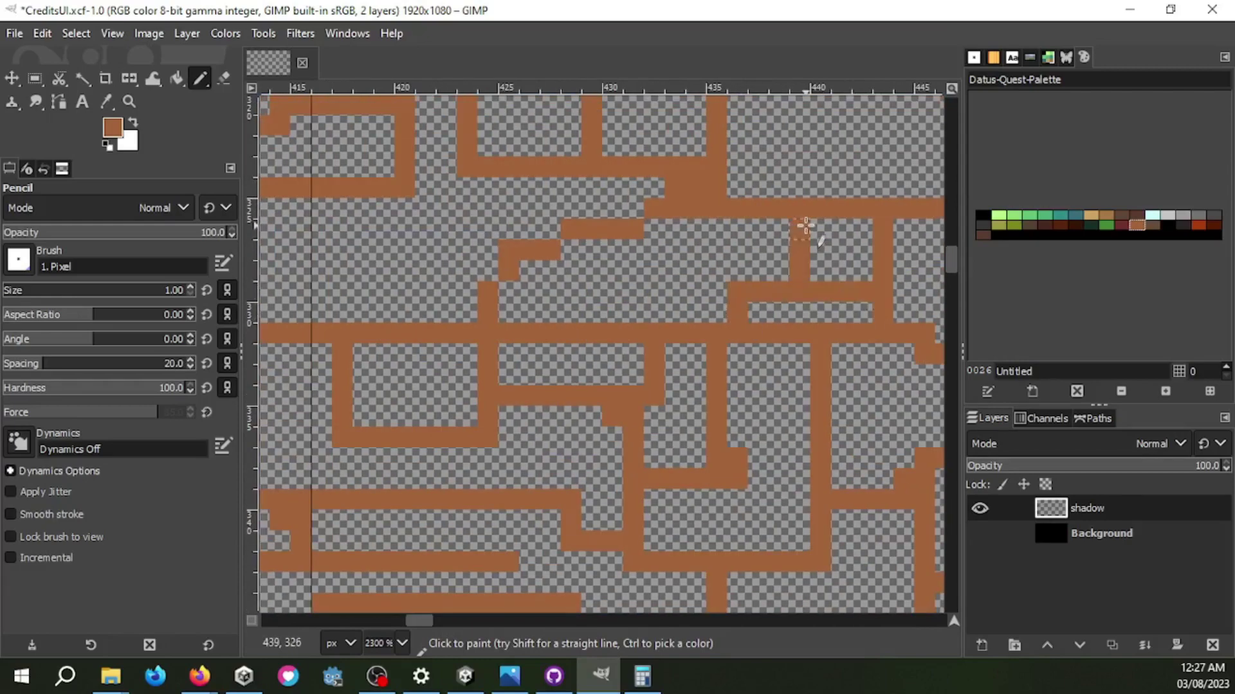
left_click_drag(720, 315, 555, 311)
scroll(704, 270, "down", 3)
scroll(711, 317, "up", 5)
mouse_move(601, 257)
left_mouse_down()
mouse_move(805, 256)
mouse_move(694, 414)
left_mouse_up()
left_click_drag(566, 297, 506, 299)
left_click_drag(826, 300, 901, 303)
scroll(695, 419, "down", 2)
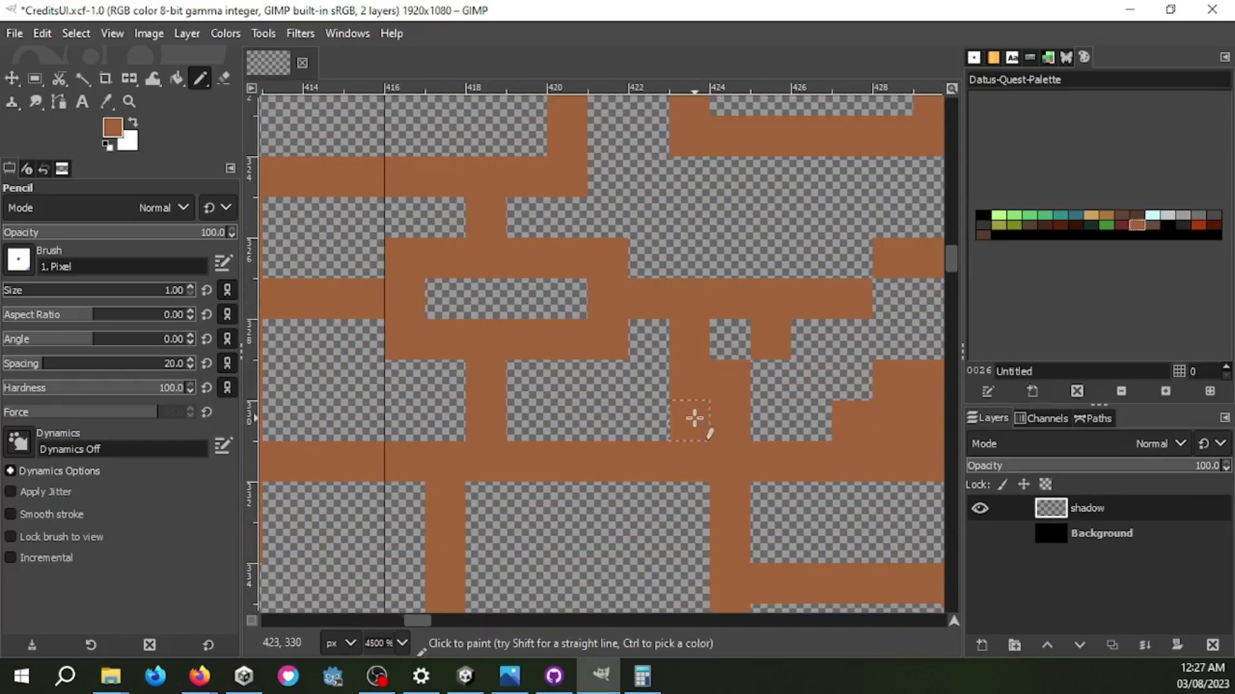
scroll(643, 386, "down", 3)
scroll(481, 348, "down", 3)
scroll(481, 348, "down", 3)
Step: Show the Background again, then duplicate the shadow layer, mirror it horizontally, and duplicate the mirrored copy
left_click(980, 534)
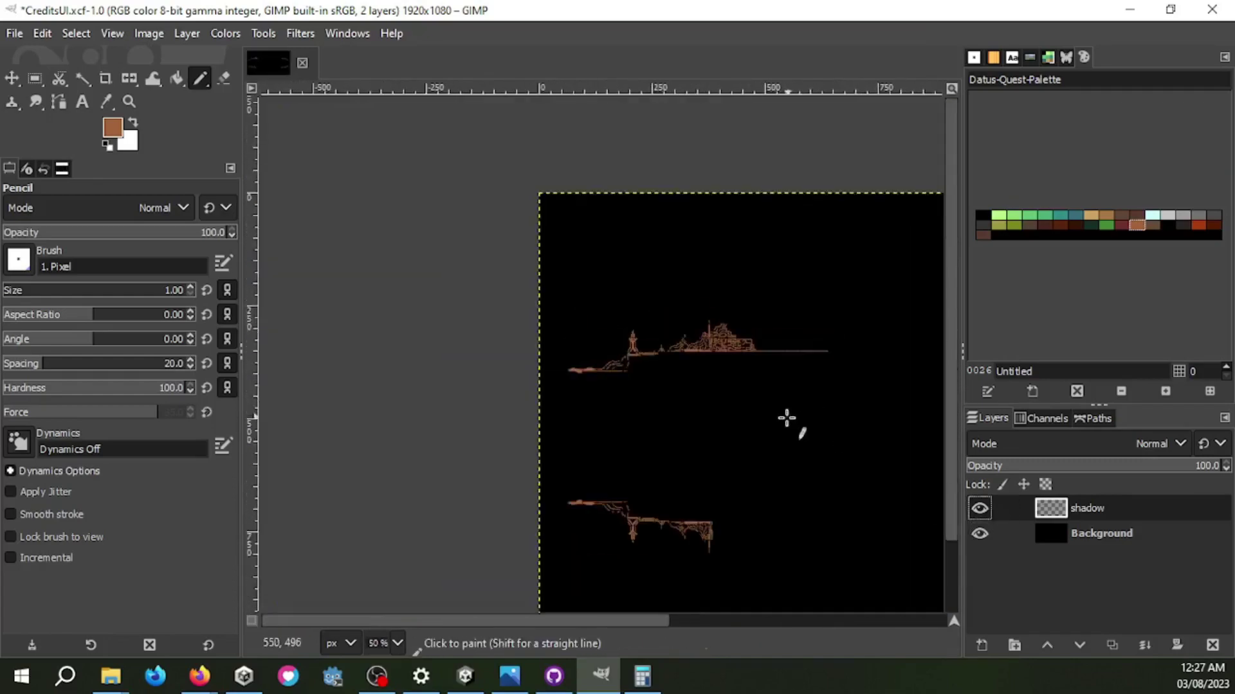
scroll(791, 422, "down", 1)
left_click(1113, 641)
key("shift+f")
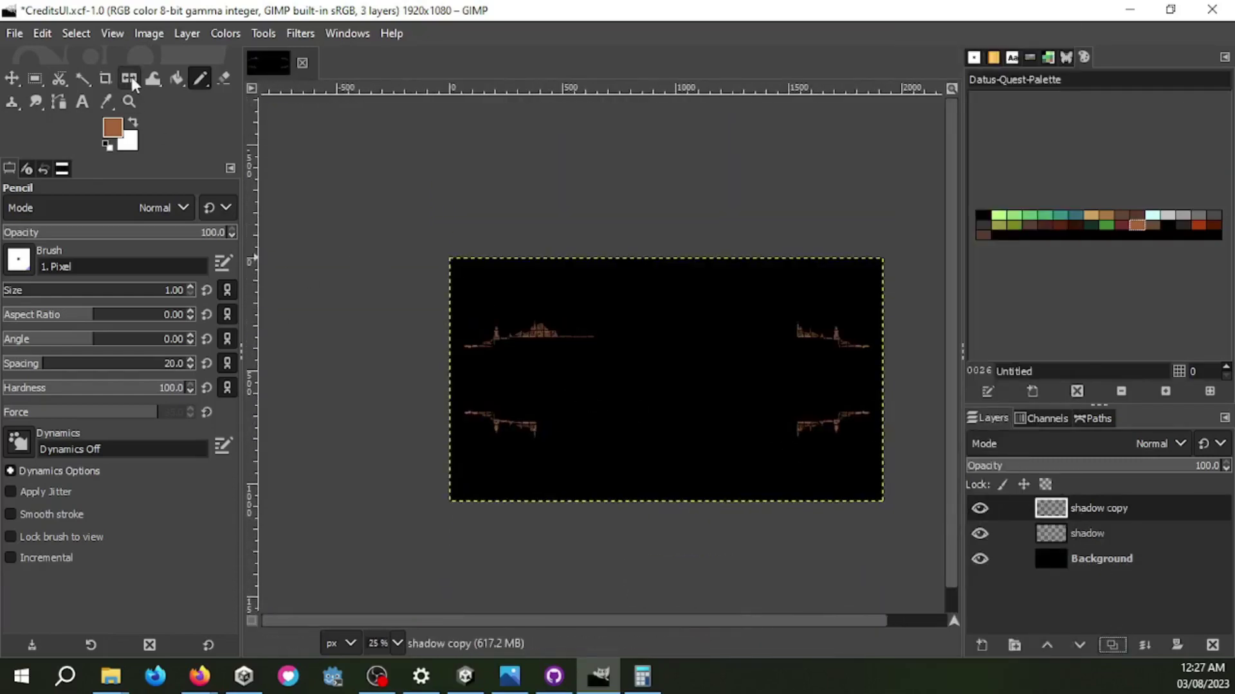
left_click(814, 413)
left_click(1111, 644)
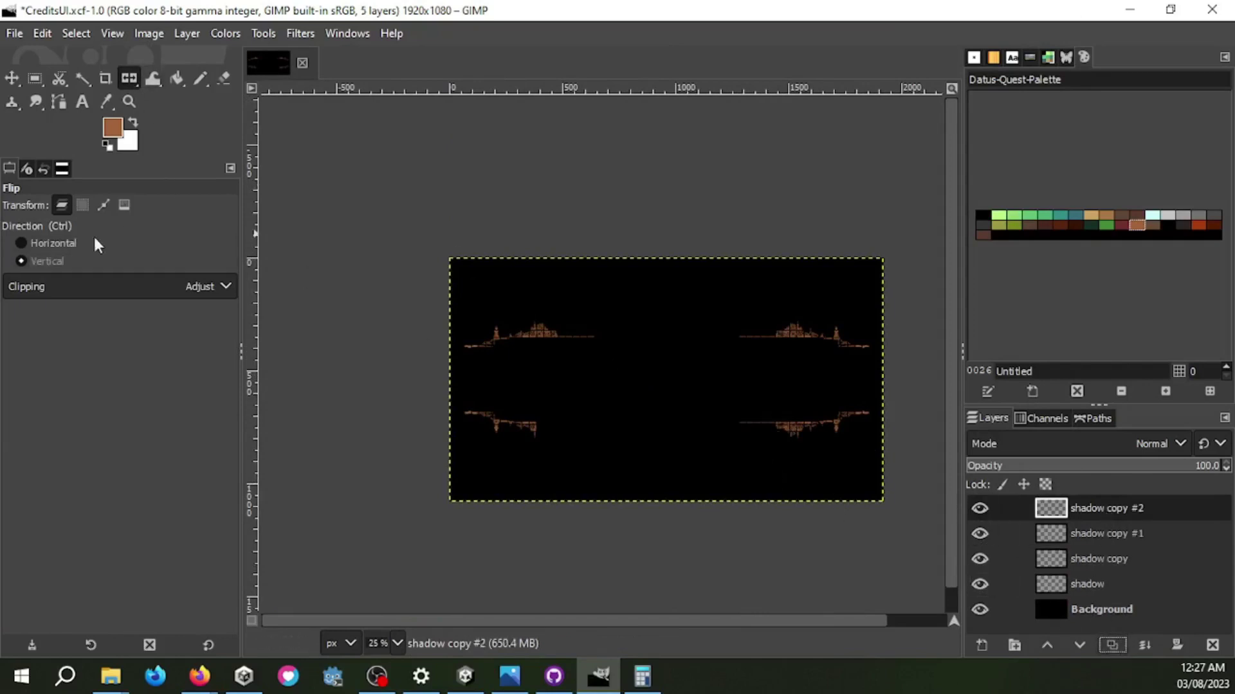
scroll(656, 381, "down", 1)
scroll(655, 382, "up", 1)
scroll(656, 382, "up", 4)
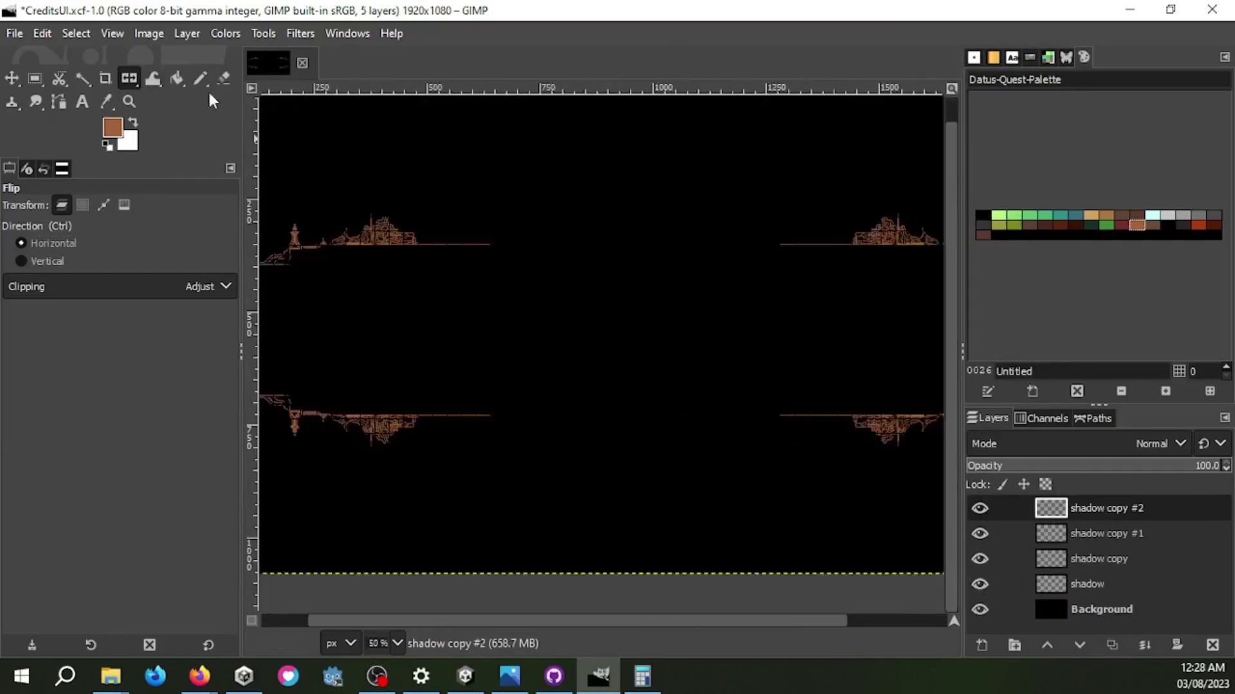
Step: Merge the mirrored copy layers down into the shadow layer
key("n")
right_click(1094, 508)
left_click(958, 251)
right_click(1093, 508)
left_click(958, 250)
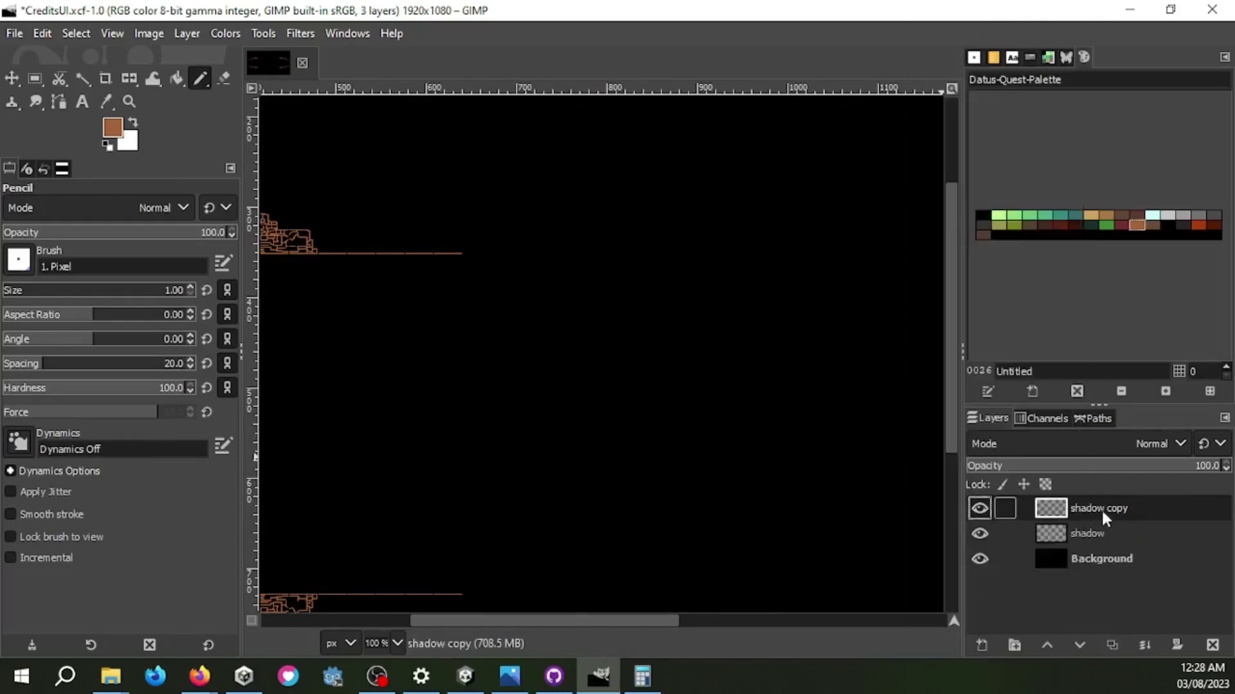
right_click(1093, 508)
left_click(958, 250)
scroll(558, 346, "down", 3)
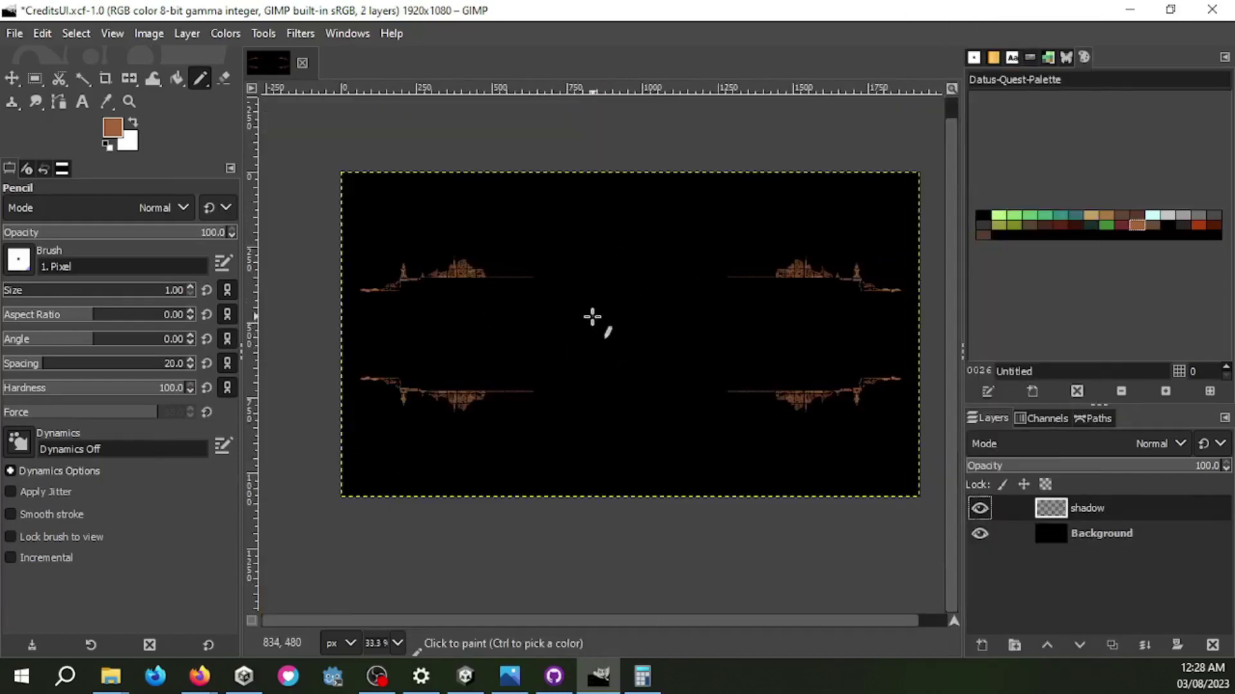
Step: Extend the brown outline right into a line rising to a peak, plus a parallel inner ridge
scroll(565, 361, "down", 1)
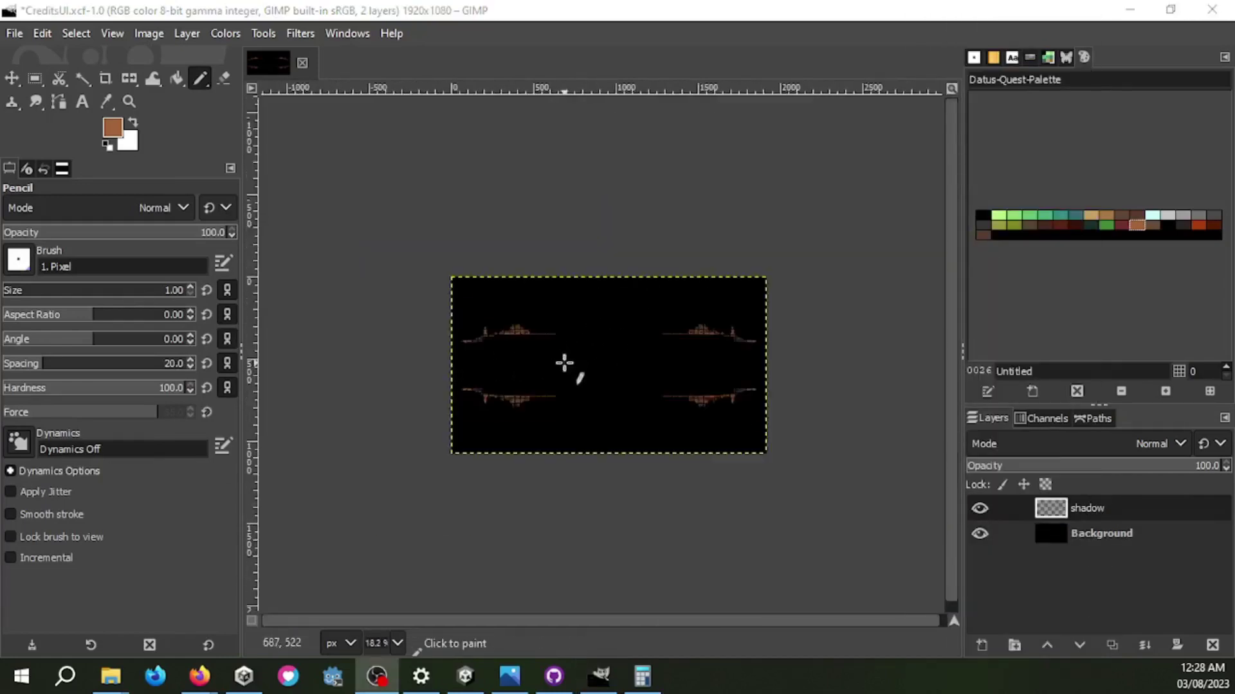
scroll(707, 418, "up", 6)
scroll(325, 403, "up", 2)
scroll(325, 404, "up", 2)
left_click_drag(477, 355, 675, 355)
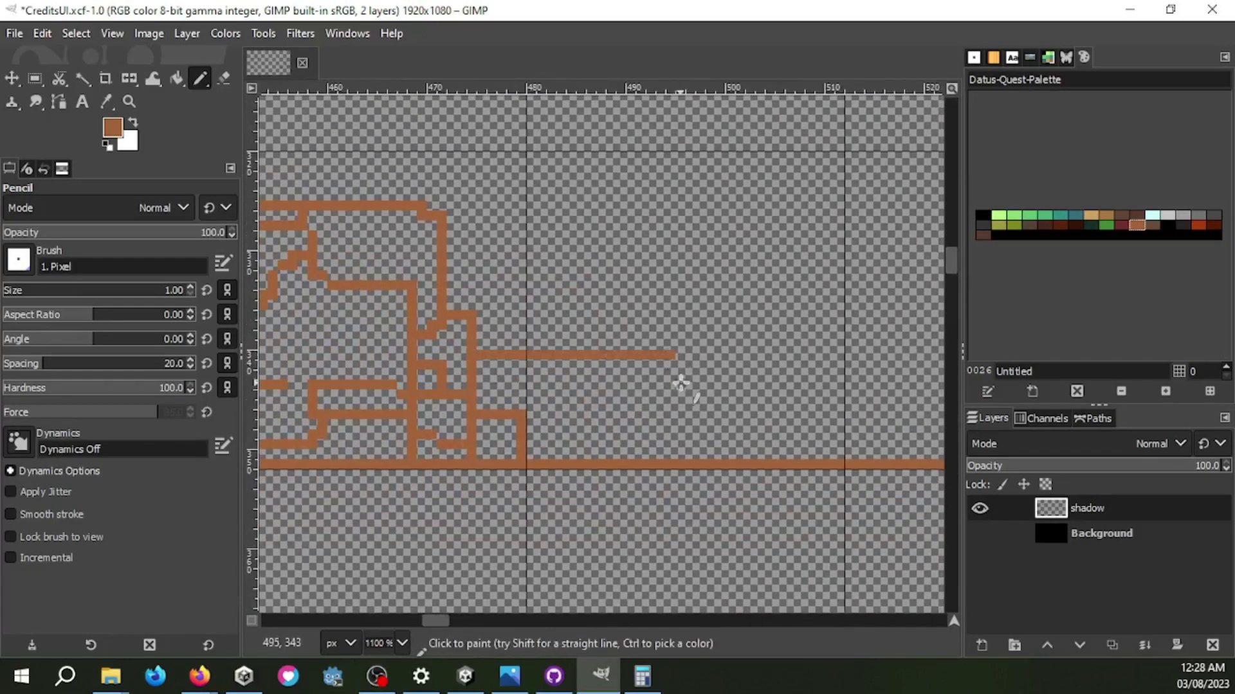
left_click_drag(865, 407, 544, 381)
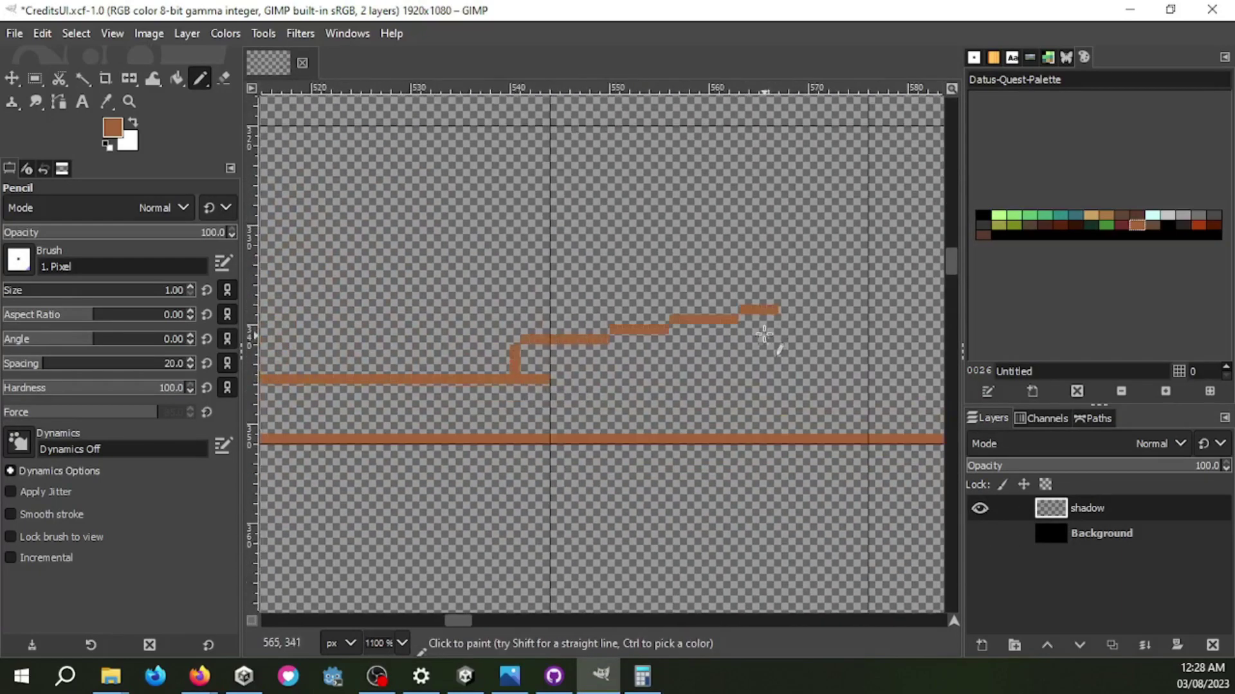
mouse_move(764, 333)
left_mouse_down()
mouse_move(909, 254)
mouse_move(725, 193)
mouse_move(600, 312)
left_mouse_up()
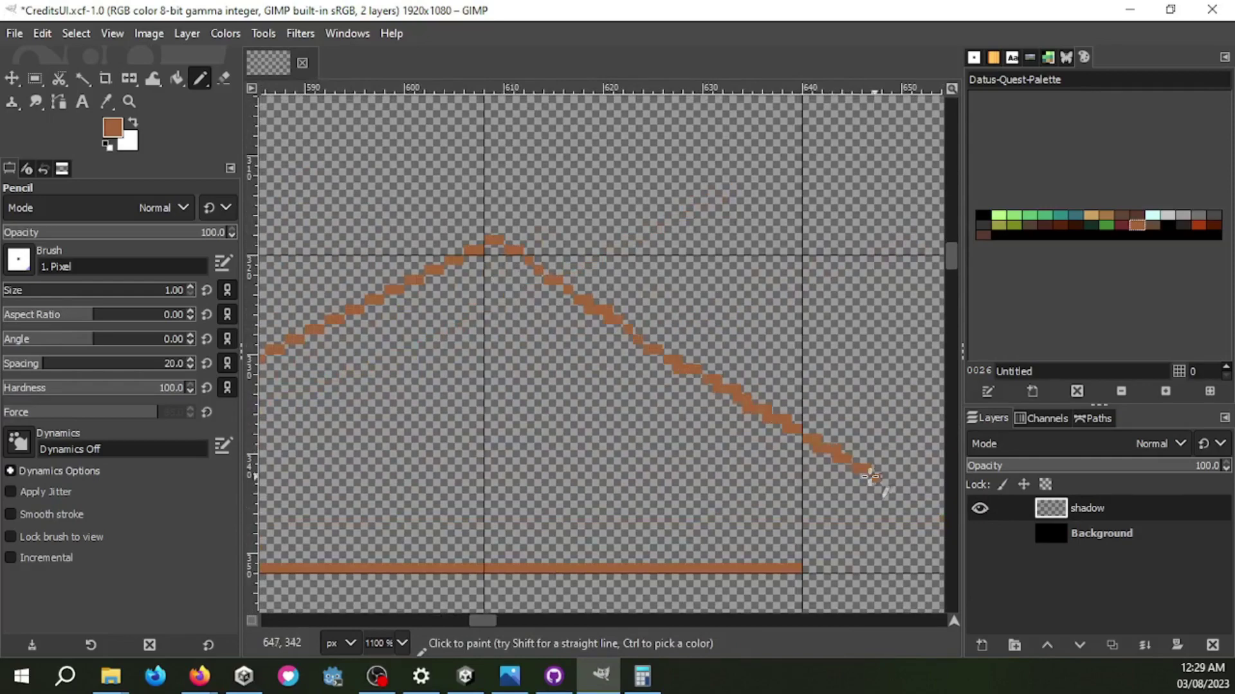
scroll(743, 441, "down", 1)
scroll(662, 518, "up", 1)
scroll(675, 450, "down", 2)
scroll(683, 421, "down", 1)
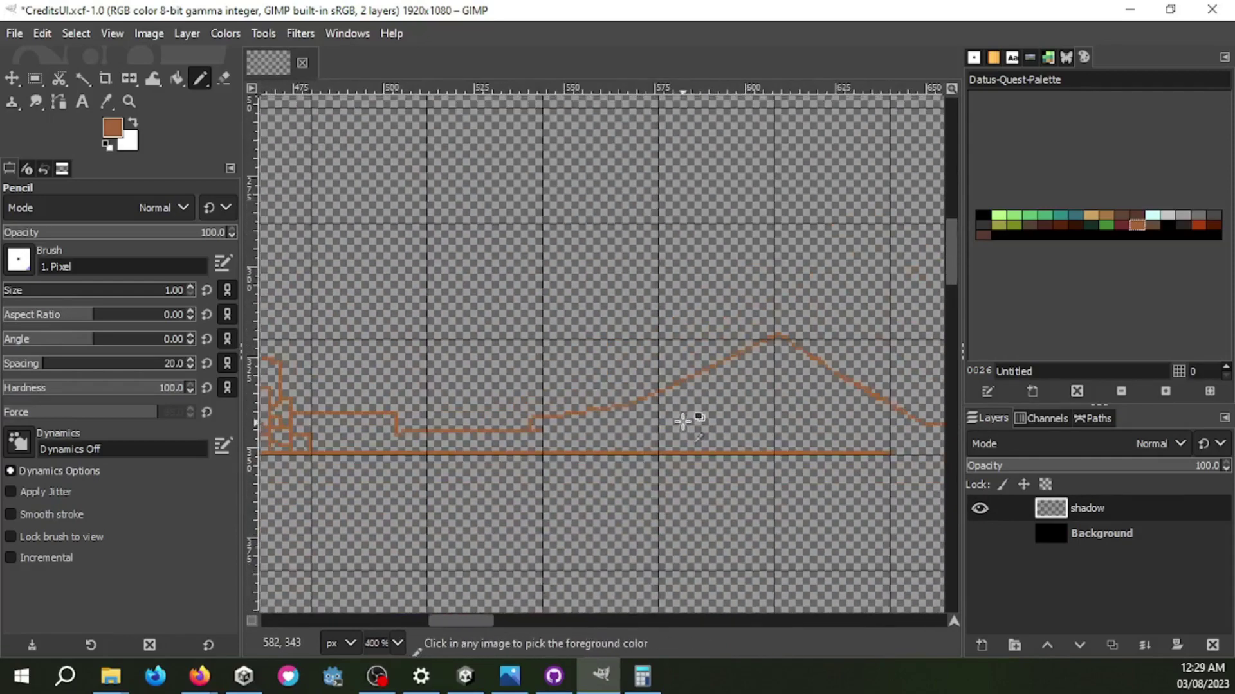
scroll(683, 421, "up", 1, "ctrl")
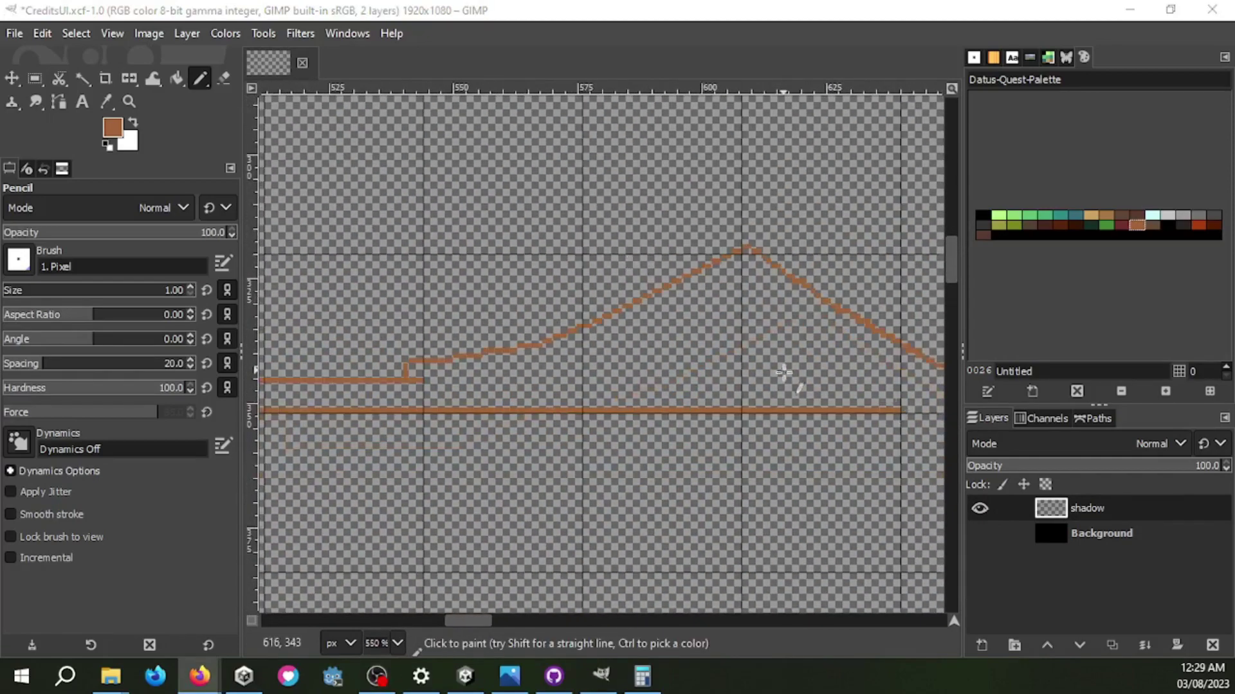
scroll(661, 325, "up", 1, "ctrl")
scroll(896, 284, "up", 1, "ctrl")
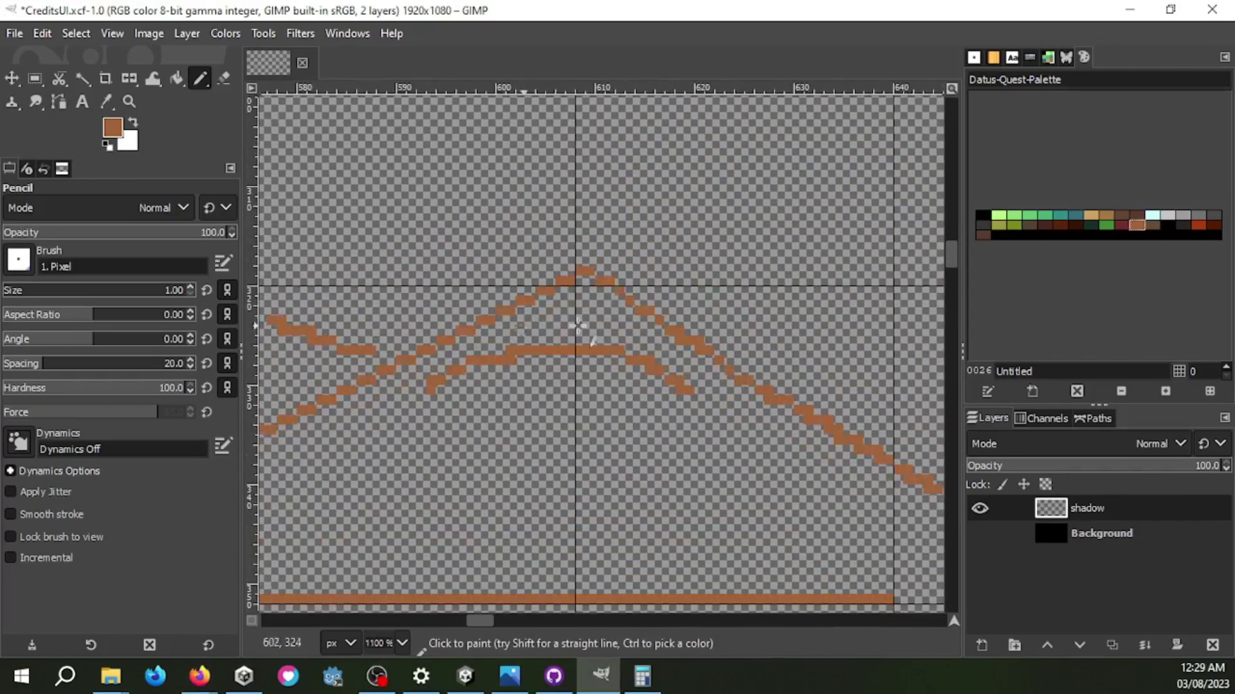
scroll(577, 326, "down", 2, "ctrl")
scroll(643, 361, "down", 1, "ctrl")
scroll(668, 369, "up", 2, "ctrl")
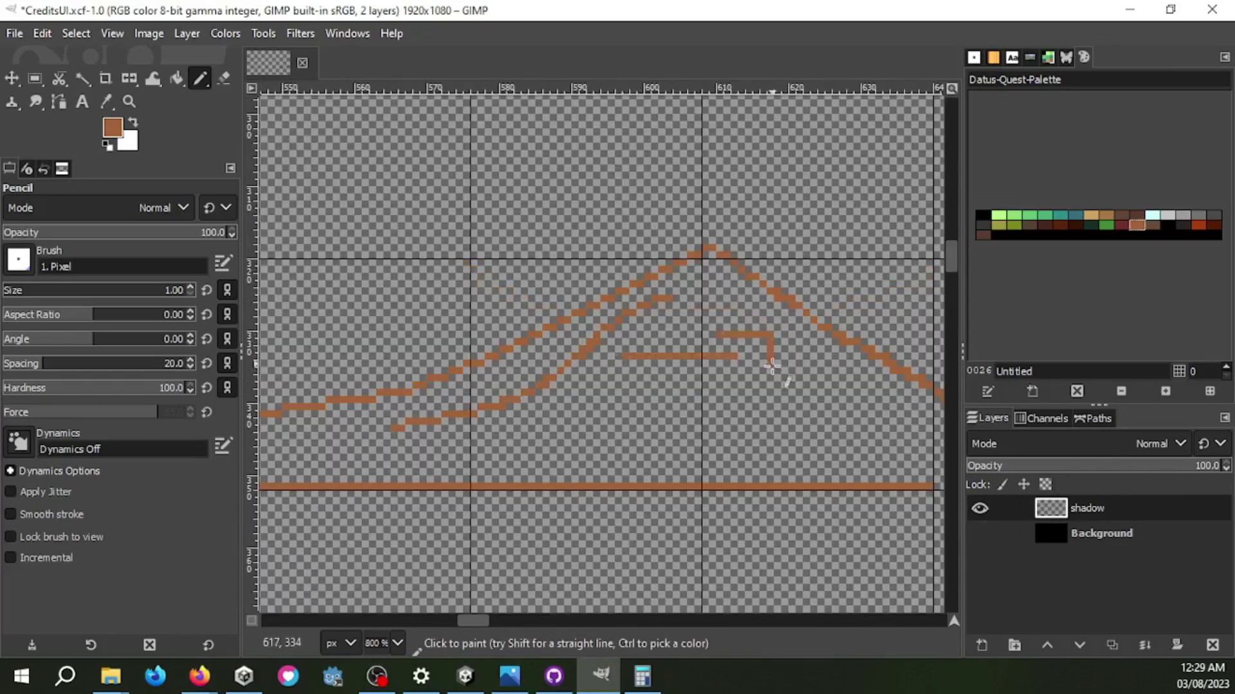
scroll(803, 384, "up", 1, "ctrl")
Step: Add brown strokes beside the peak's right slope, including a short vertical step and stepped line
left_click_drag(726, 299, 898, 469)
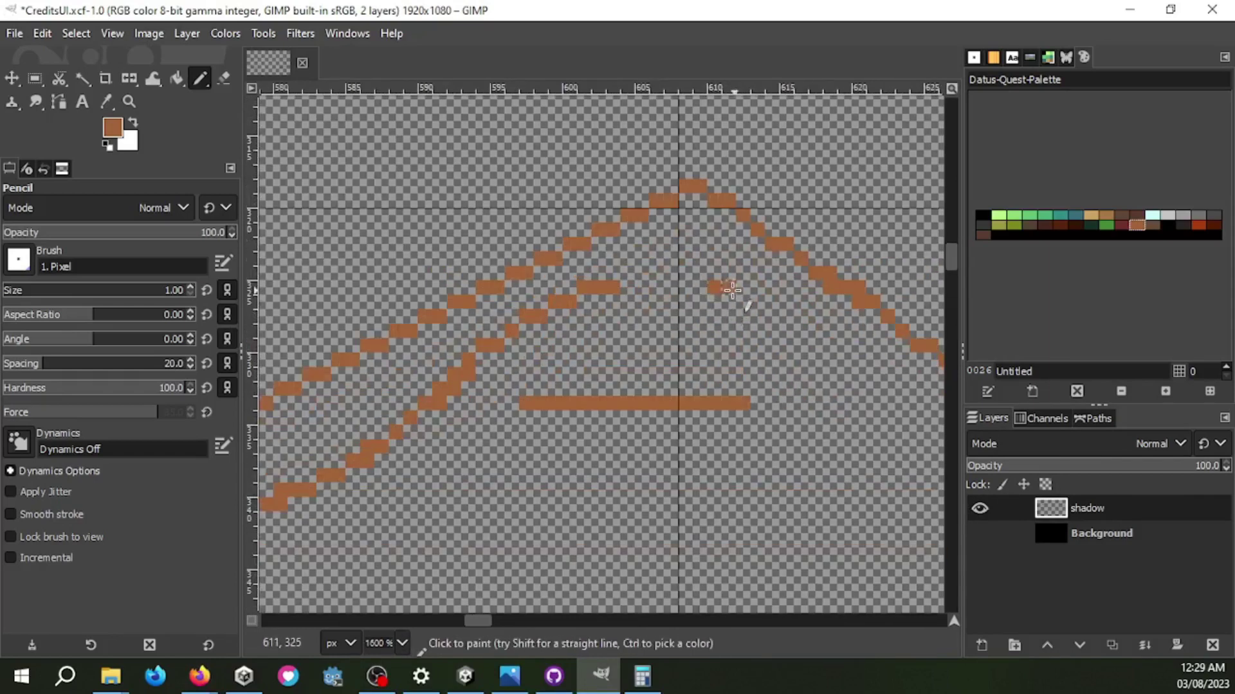
scroll(907, 466, "up", 1, "ctrl")
scroll(702, 427, "down", 2, "ctrl")
scroll(463, 408, "up", 1, "ctrl")
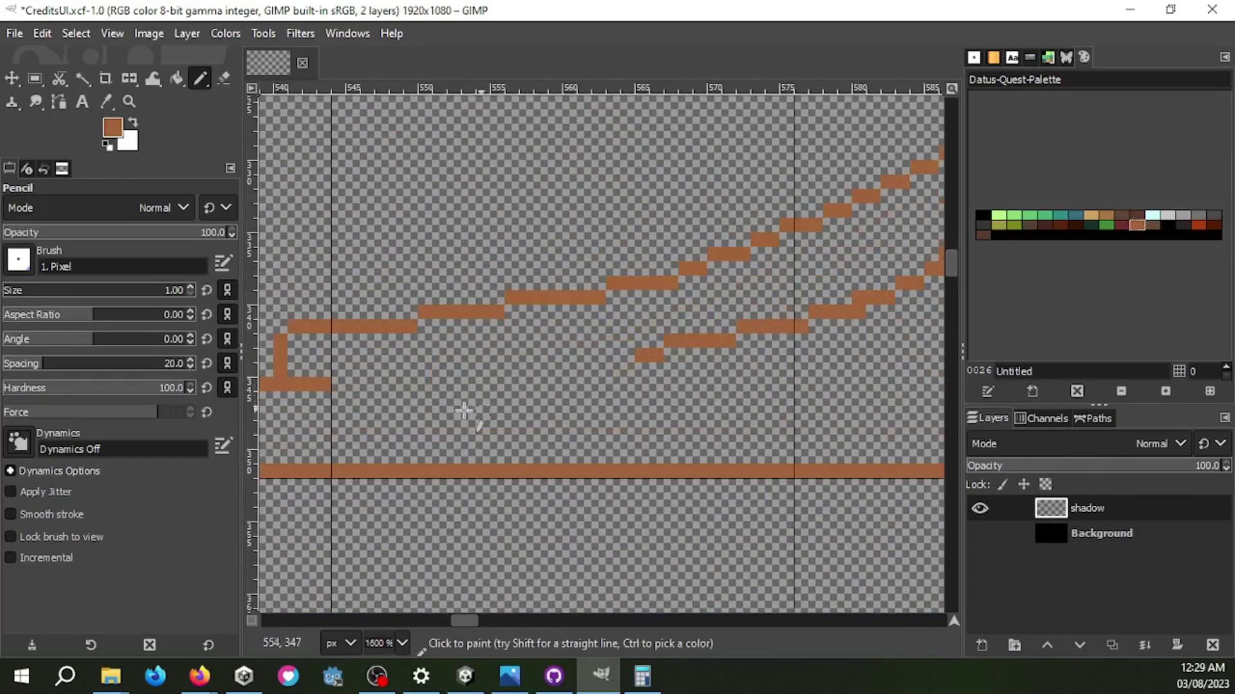
scroll(707, 438, "up", 1, "ctrl")
left_click_drag(701, 394, 707, 439)
left_click_drag(639, 322, 488, 372)
scroll(484, 368, "down", 2, "ctrl")
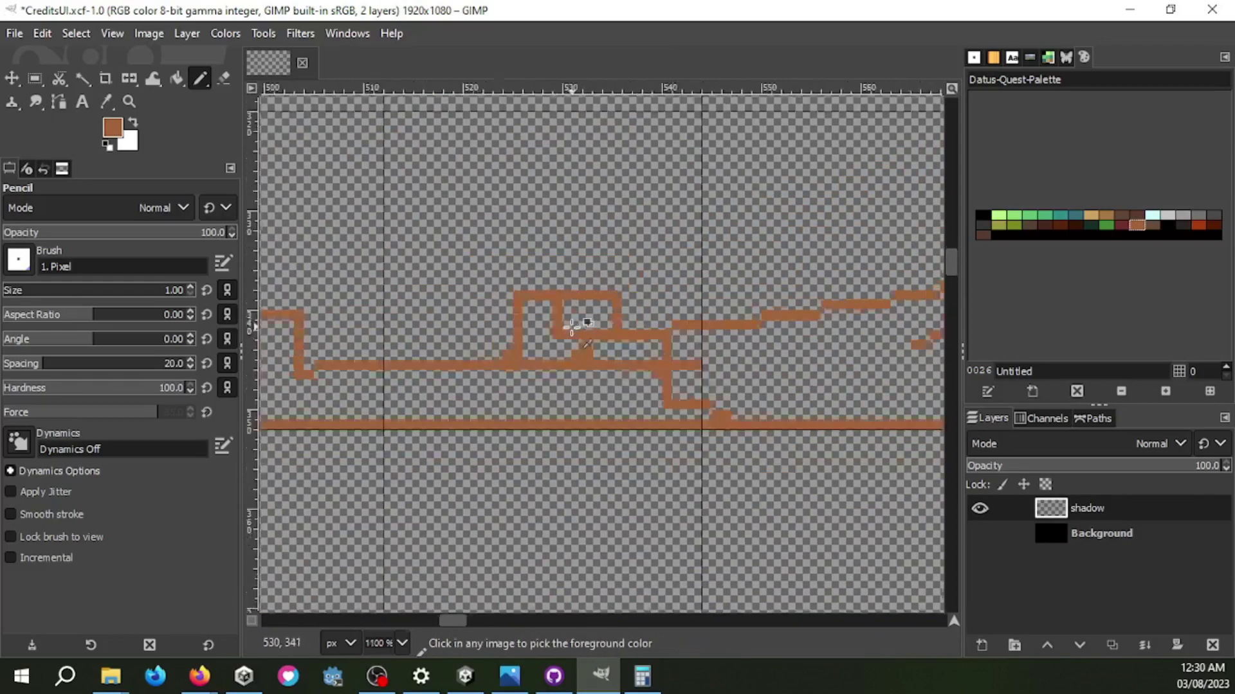
scroll(591, 369, "up", 1, "ctrl")
scroll(475, 346, "left", 3)
left_click_drag(656, 333, 601, 304)
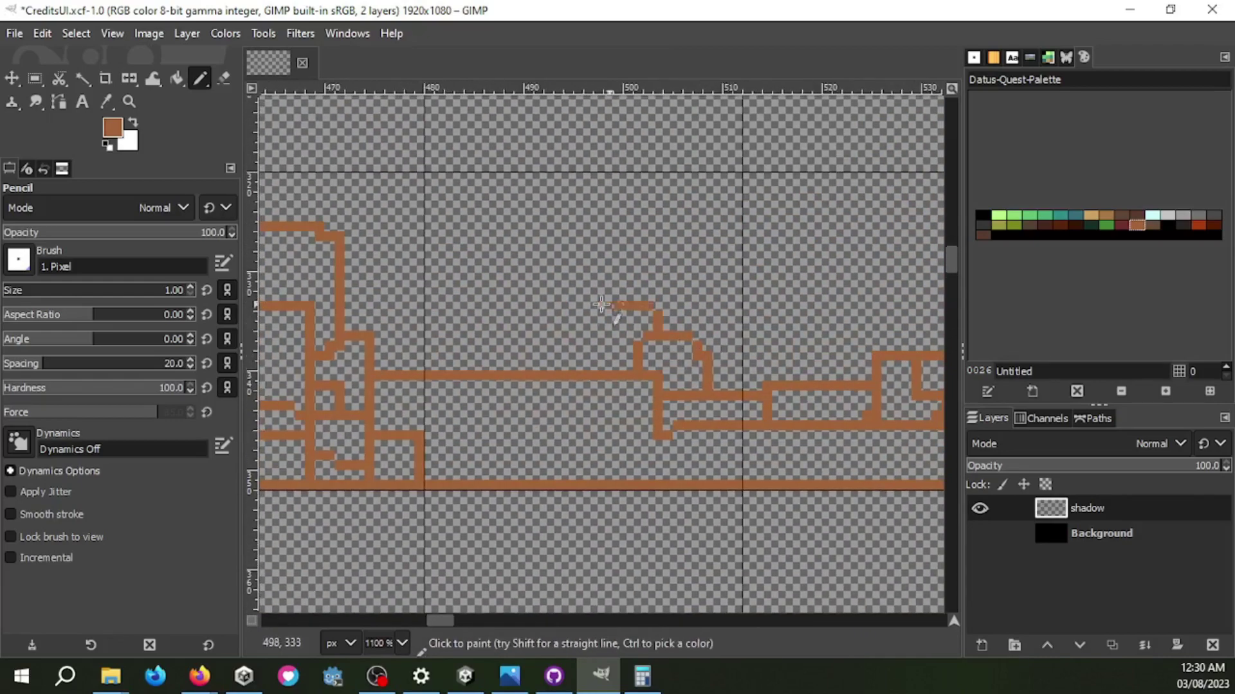
scroll(493, 337, "down", 3)
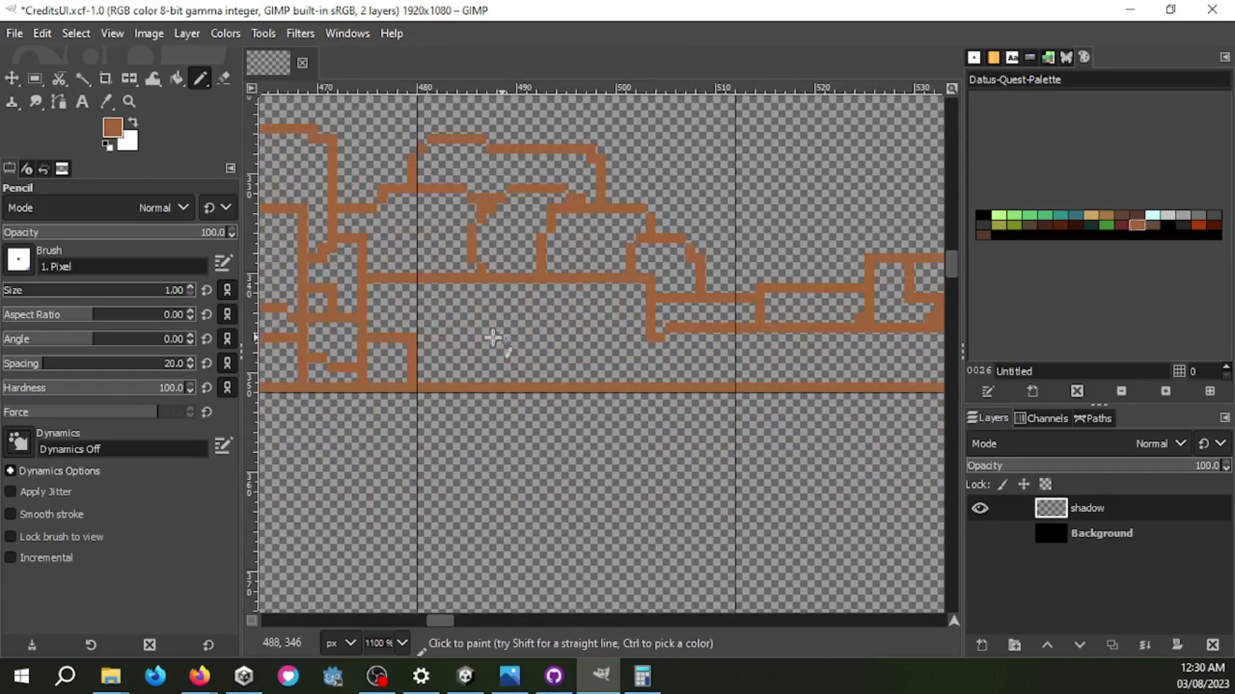
scroll(459, 241, "up", 2, "ctrl")
scroll(441, 171, "up", 1, "ctrl")
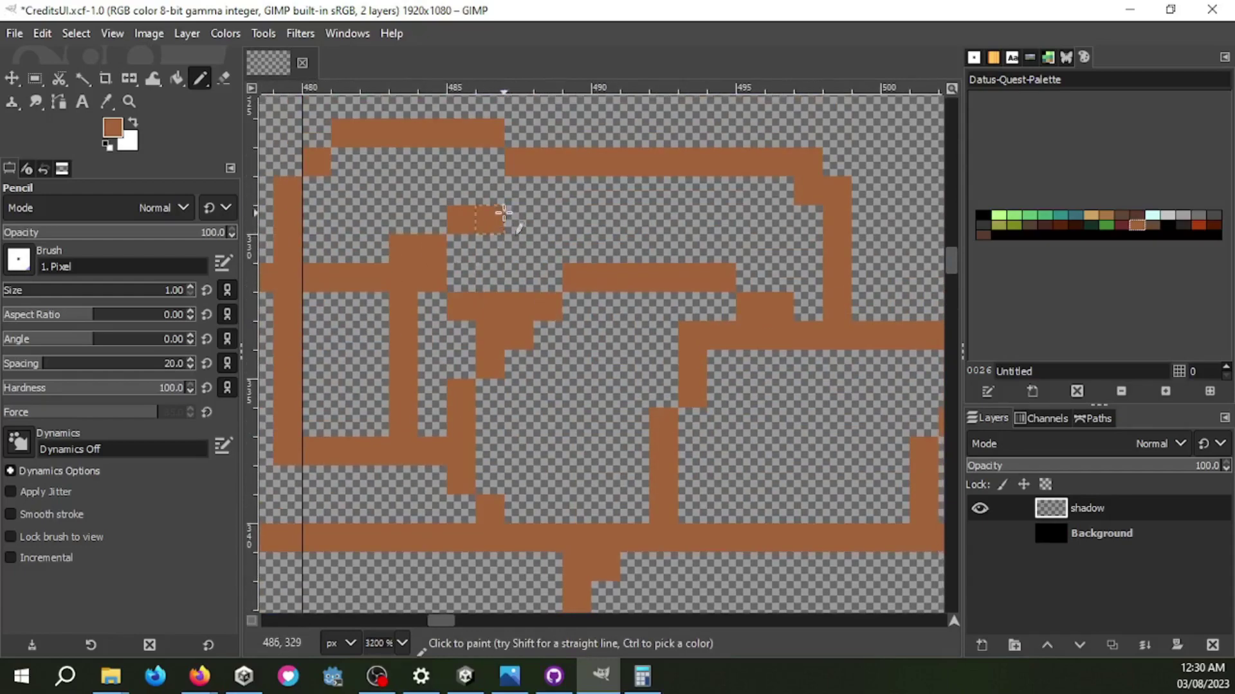
Step: Trace new brown paths through the maze-like building detail
left_click_drag(505, 215, 813, 428)
scroll(814, 427, "down", 2, "ctrl")
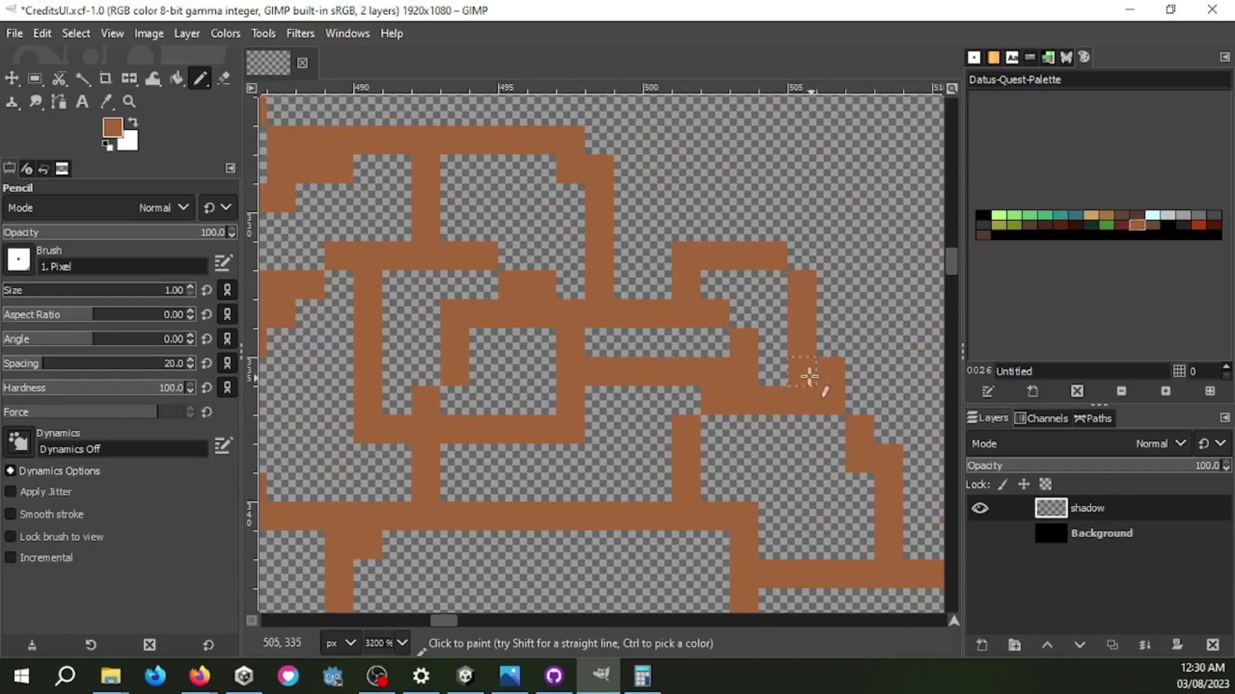
scroll(816, 386, "up", 5)
left_click_drag(588, 334, 442, 430)
left_click_drag(475, 293, 588, 330)
scroll(517, 334, "left", 3)
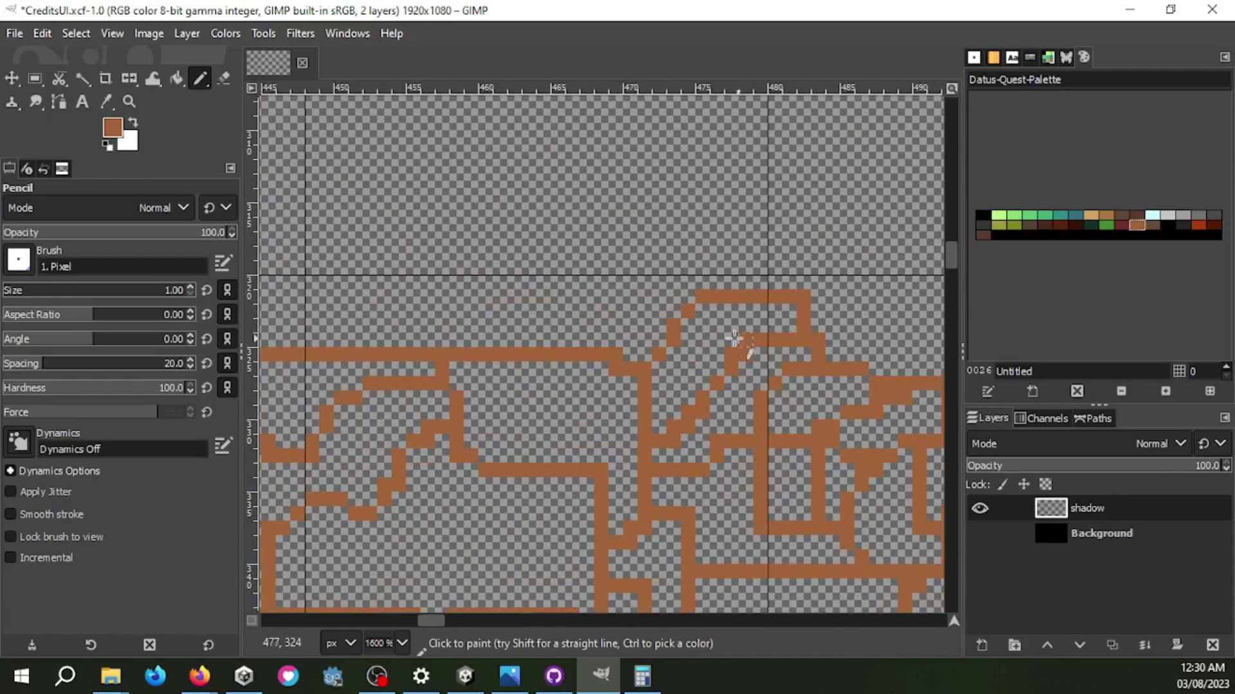
scroll(558, 344, "down", 1, "ctrl")
scroll(543, 331, "right", 3)
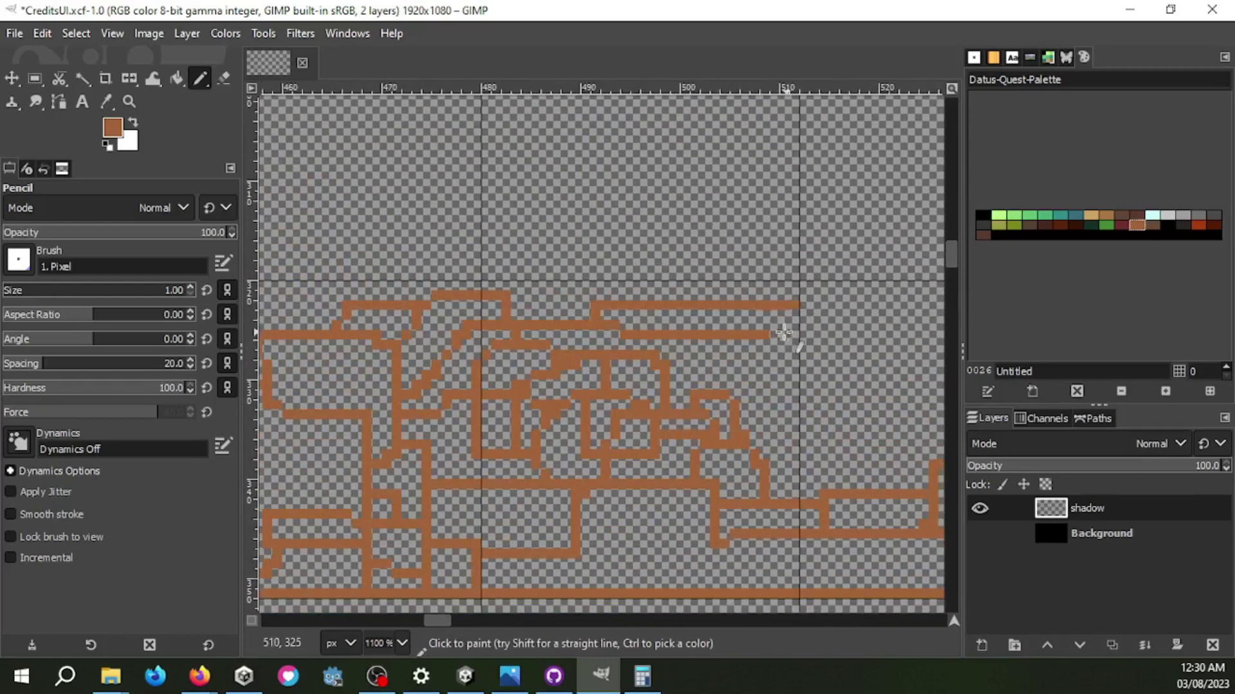
scroll(643, 386, "right", 3)
scroll(598, 398, "up", 1, "ctrl")
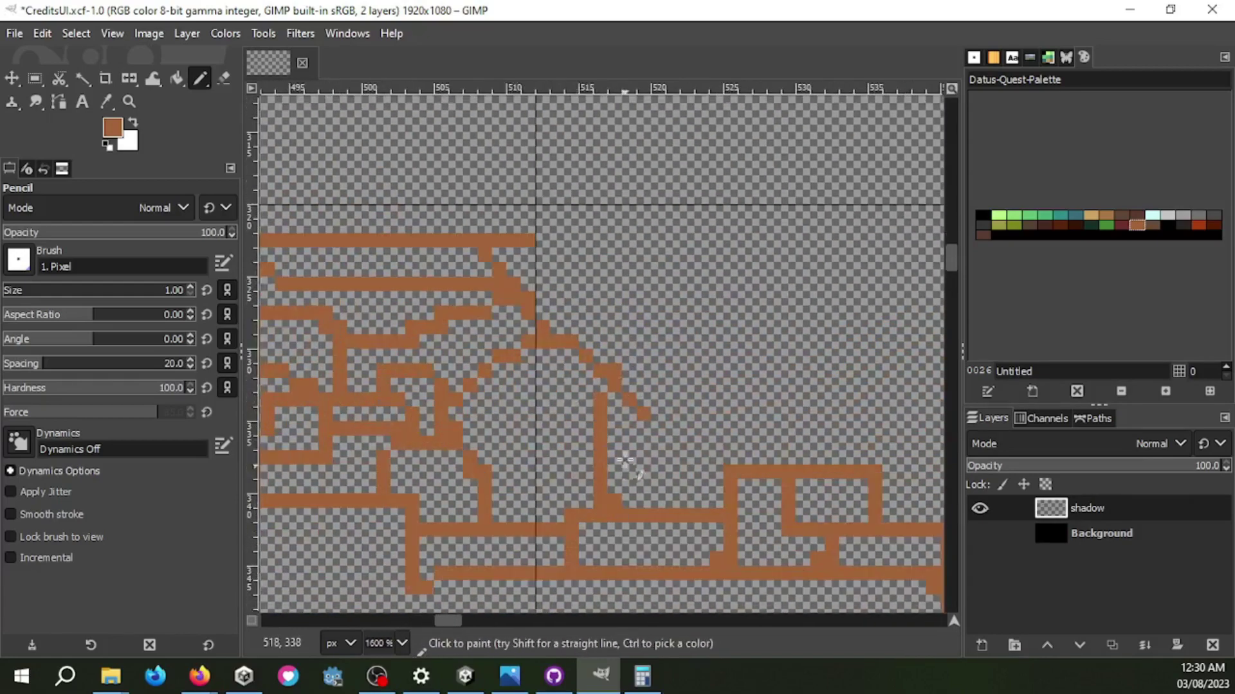
scroll(633, 469, "up", 1, "ctrl")
scroll(662, 414, "up", 1, "ctrl")
Step: Add vertical, stepped and horizontal building lines, then show the black Background layer
mouse_move(535, 313)
left_mouse_down()
mouse_move(614, 385)
mouse_move(617, 257)
mouse_move(358, 277)
left_mouse_up()
left_click_drag(418, 191, 673, 276)
scroll(585, 219, "down", 2, "ctrl")
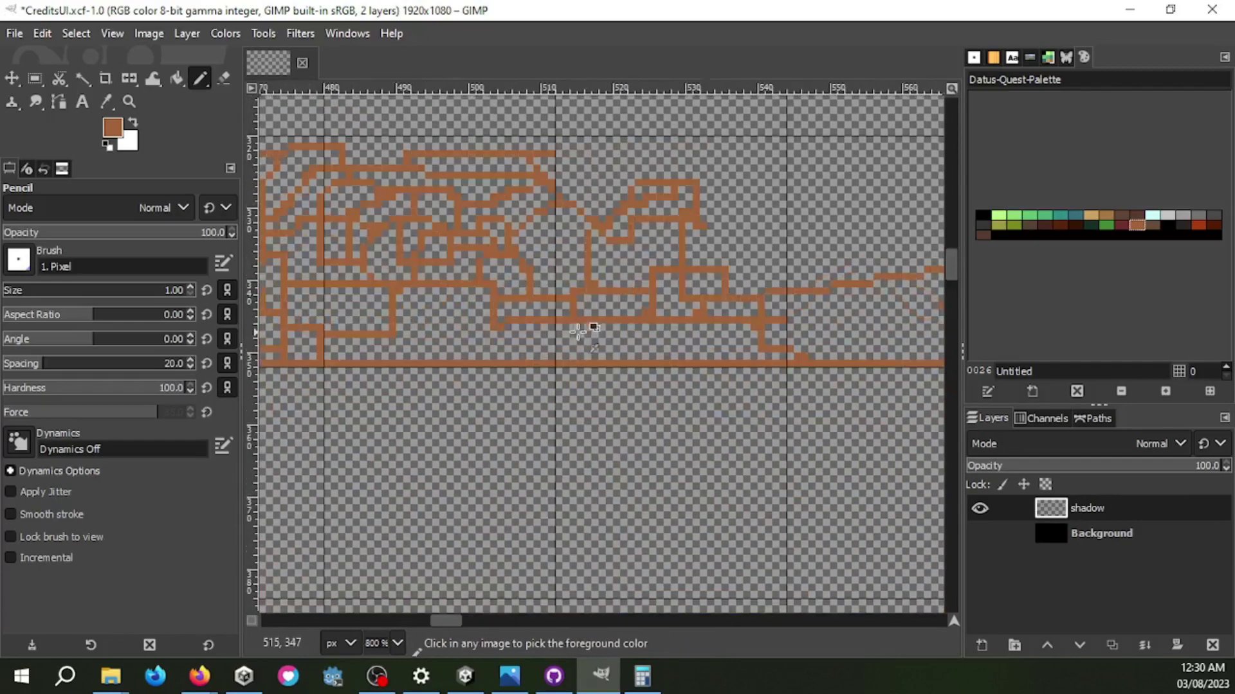
scroll(578, 290, "up", 1, "ctrl")
left_click_drag(463, 352, 663, 226)
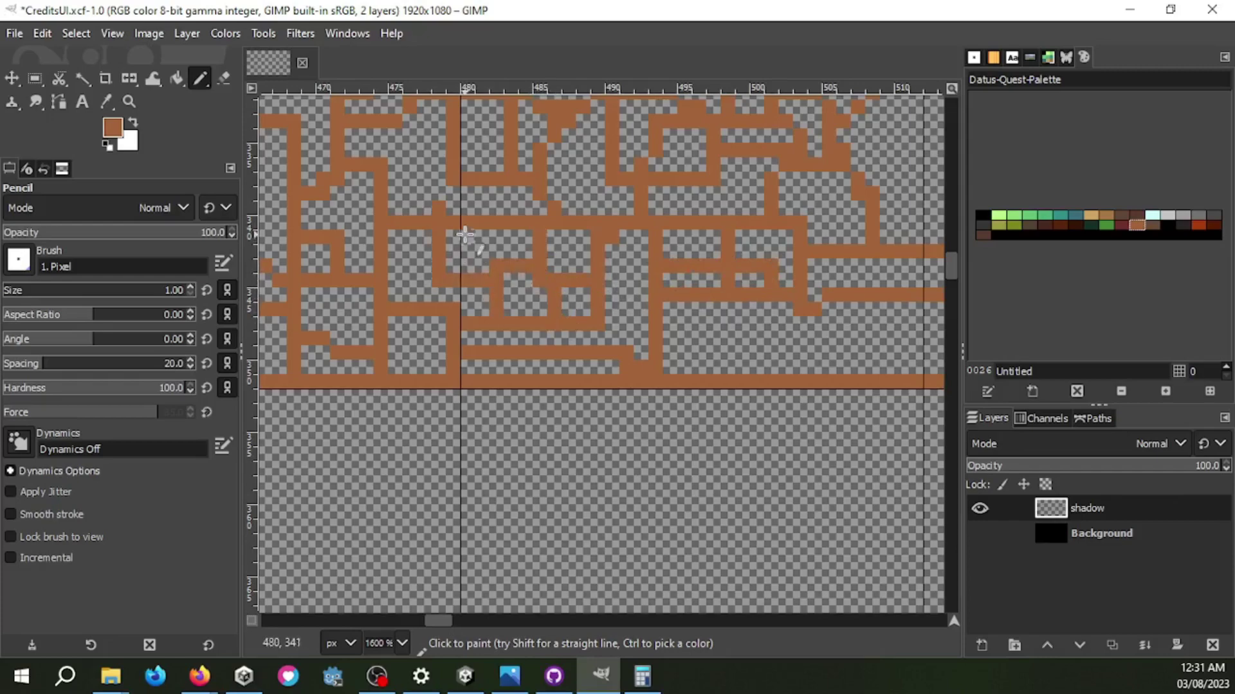
scroll(559, 237, "down", 8, "ctrl")
left_click(979, 533)
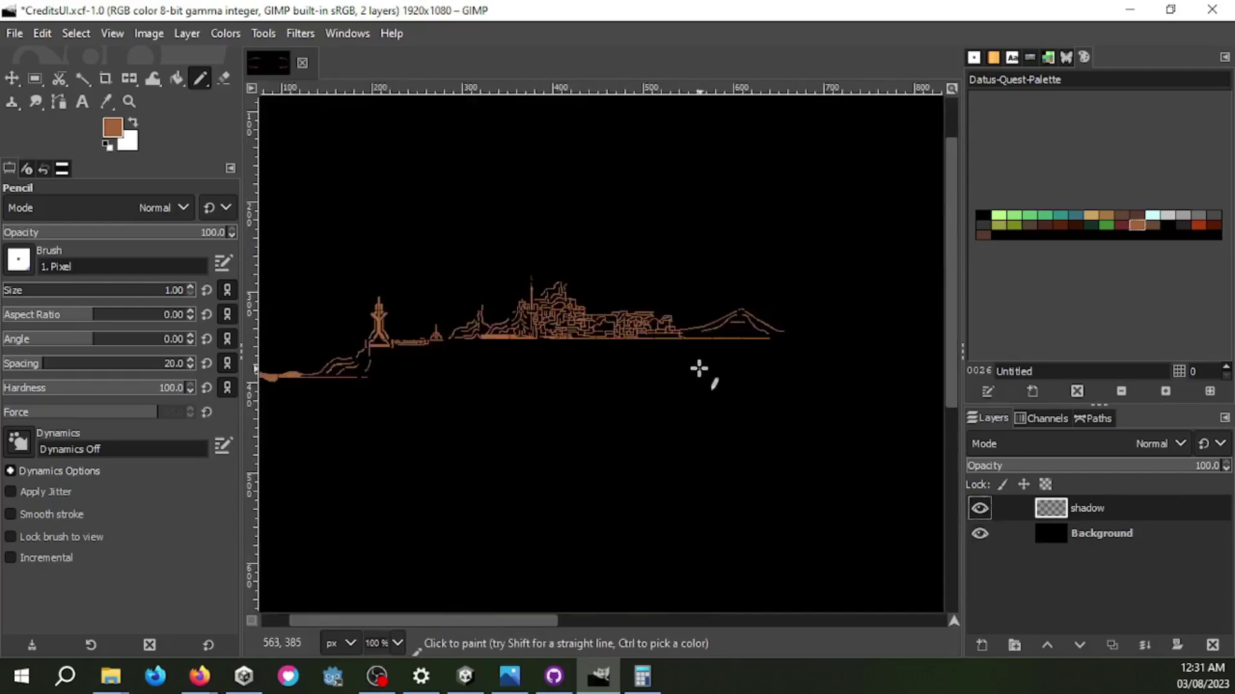
Step: Hide the Background layer and draw the straight-line slopes of a second brown peak
scroll(678, 338, "up", 10, "ctrl")
left_click(979, 533)
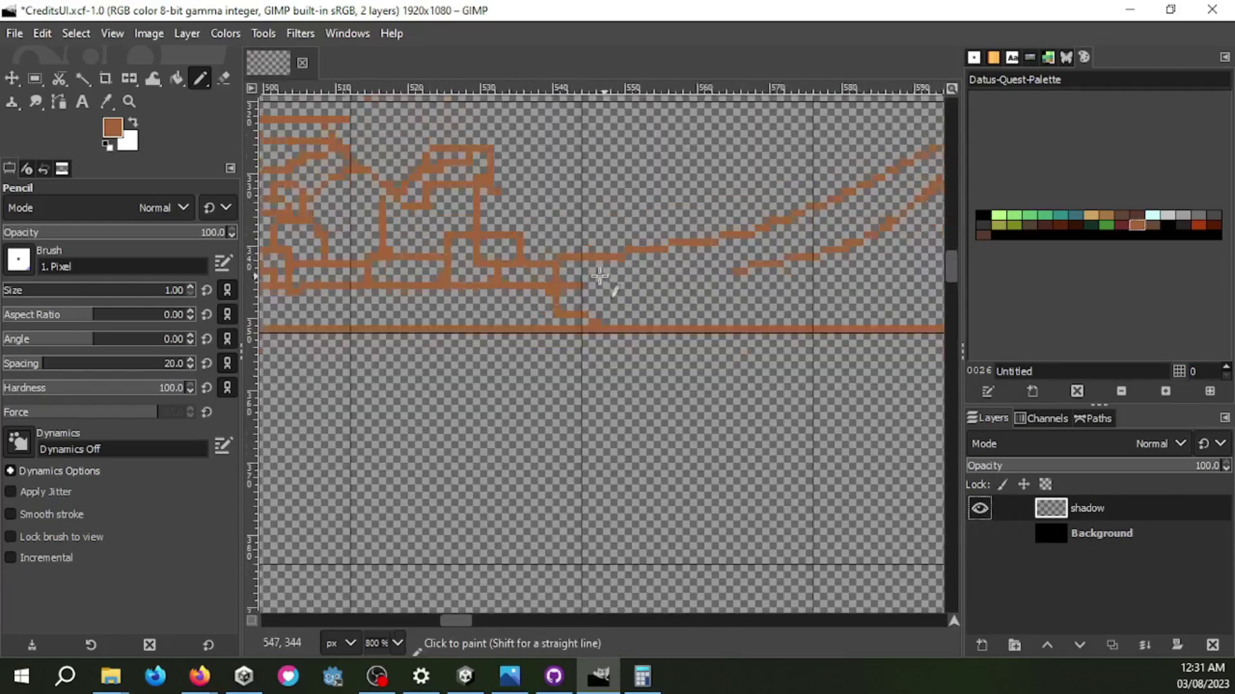
left_click(672, 470, "shift")
left_click(866, 326, "shift")
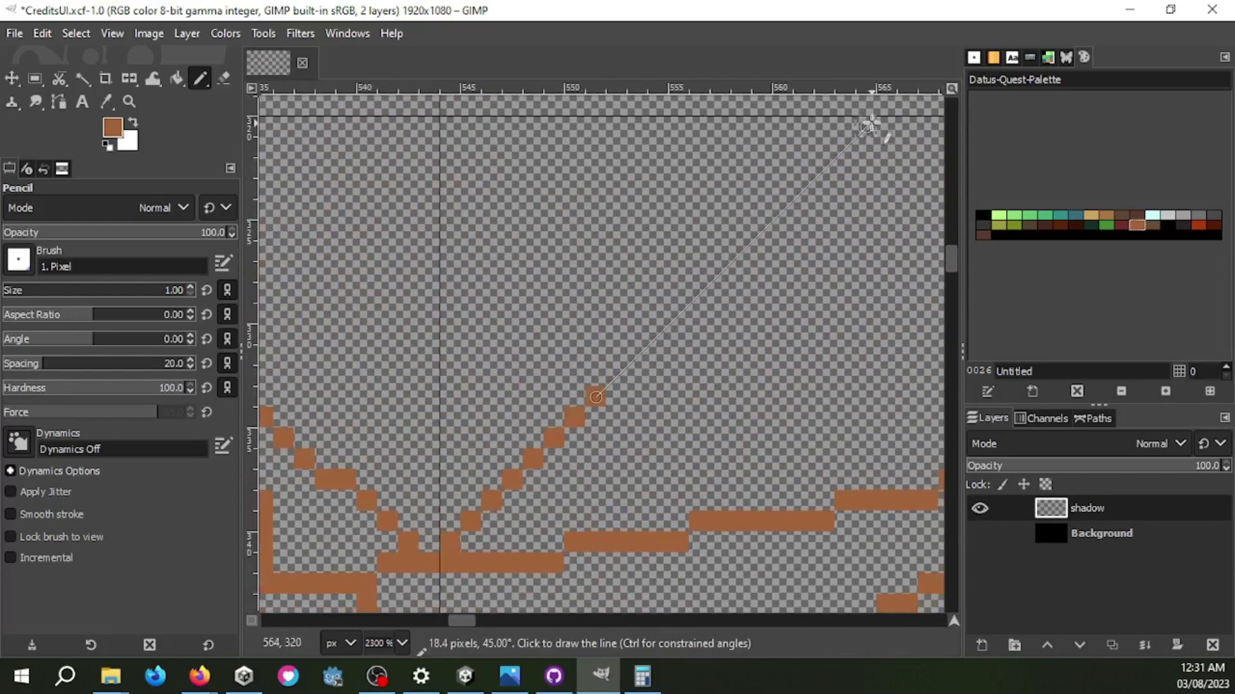
left_click(870, 124, "shift")
left_click(789, 388, "shift")
scroll(791, 433, "down", 2, "ctrl")
left_click(655, 364, "shift")
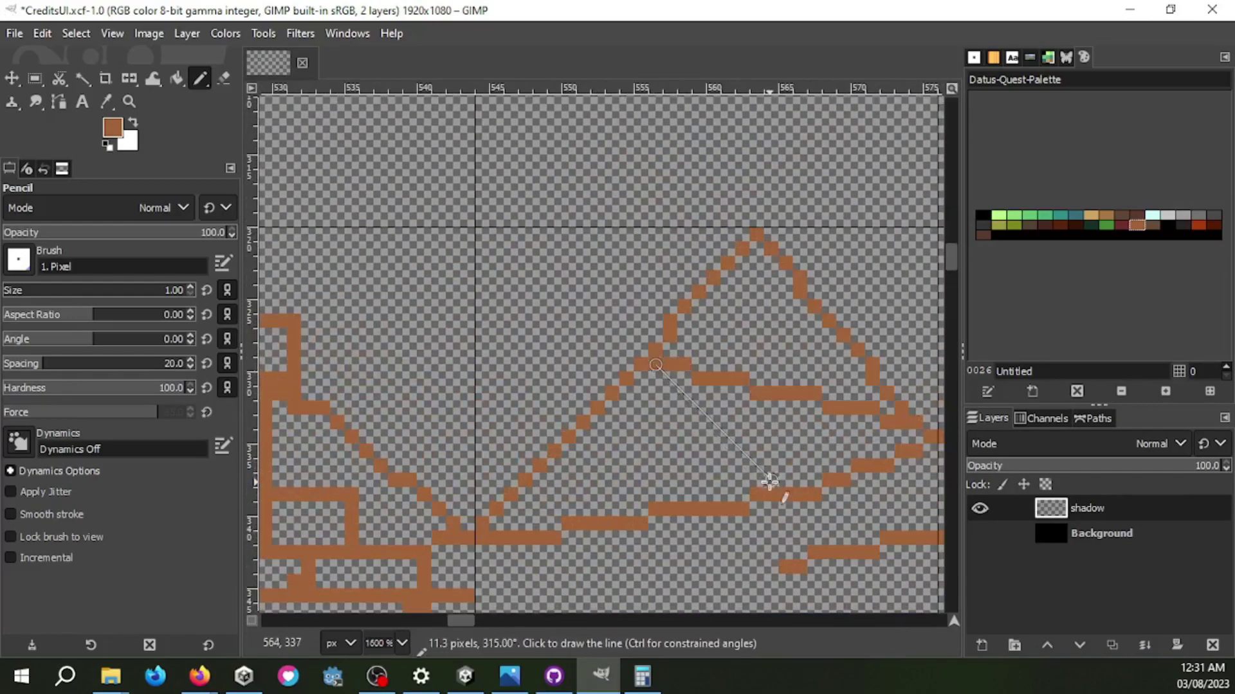
Step: Add crossing zigzag ridge lines across the second peak
left_click(769, 481, "shift")
left_click(548, 465, "shift")
left_click(544, 320, "shift")
left_click(672, 297, "shift")
Step: Outline another small peak to the left, joined down to the building bar
left_click(551, 233, "shift")
left_click(337, 235, "shift")
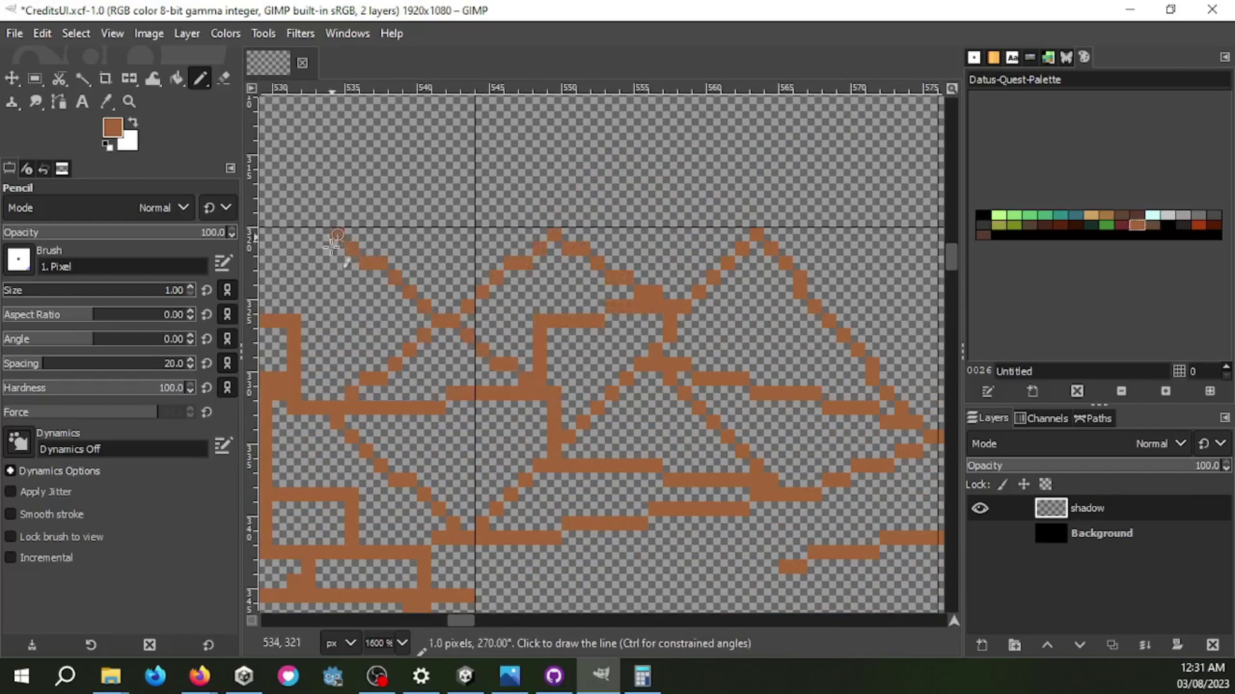
left_click(302, 299, "shift")
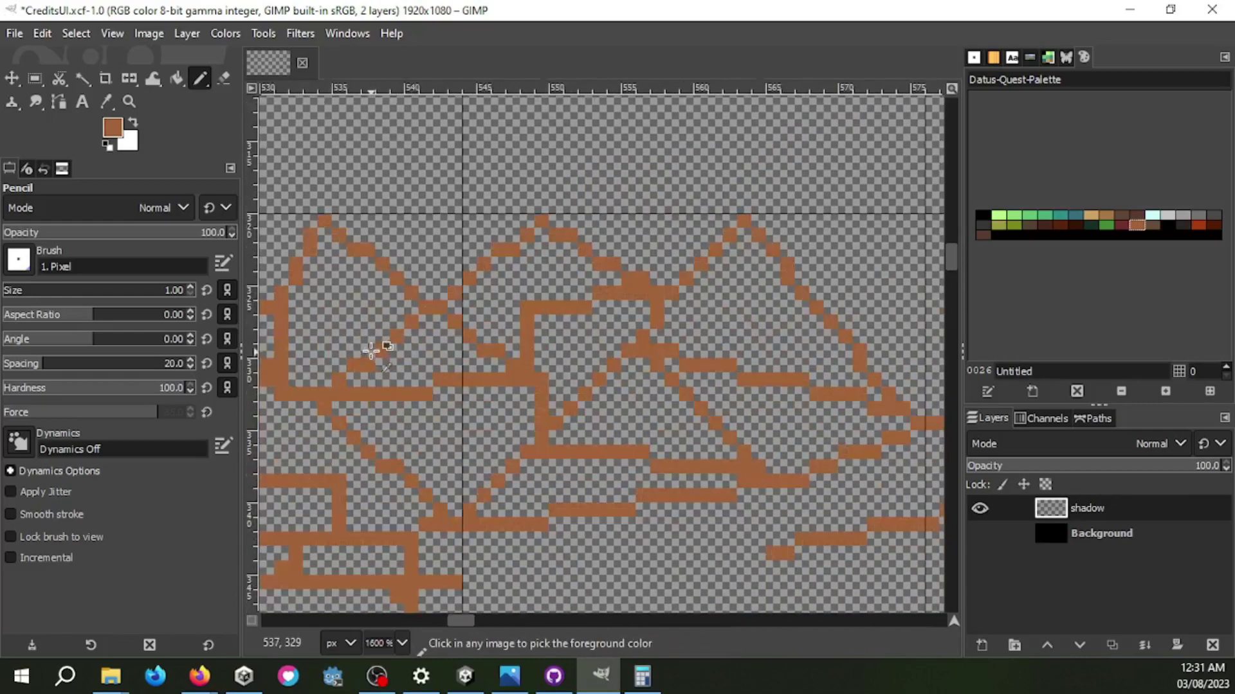
left_click(425, 320, "shift")
left_click(585, 250, "shift")
scroll(490, 353, "down", 2)
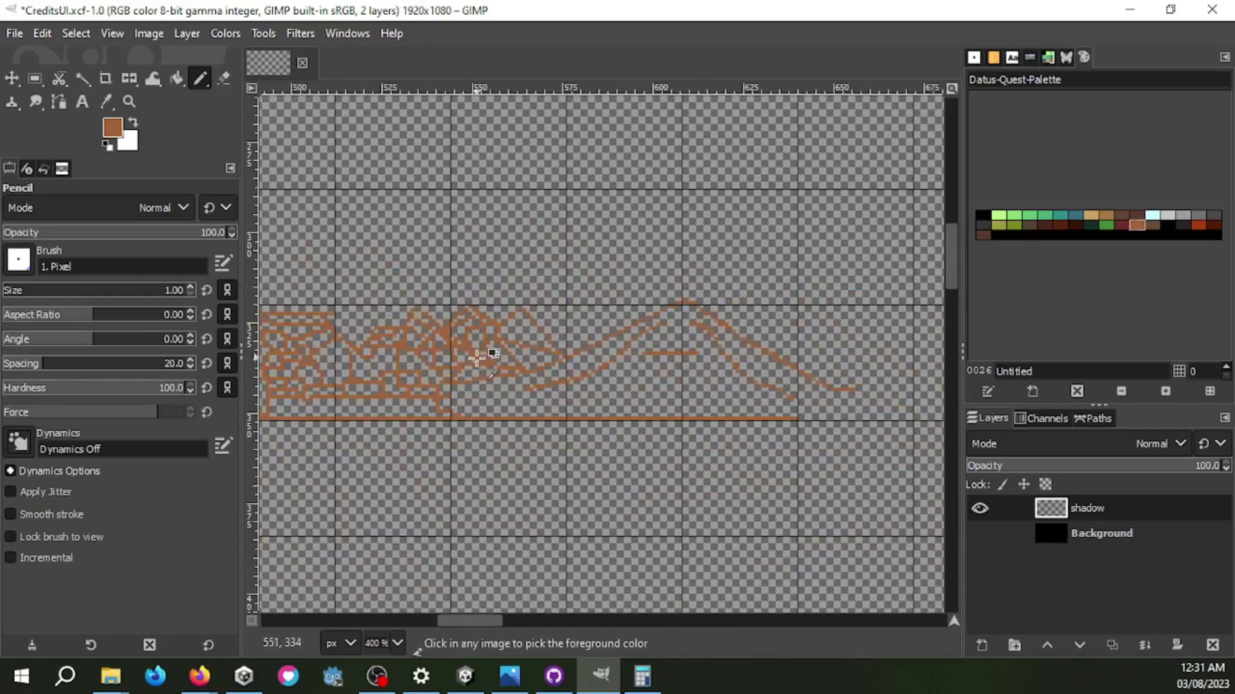
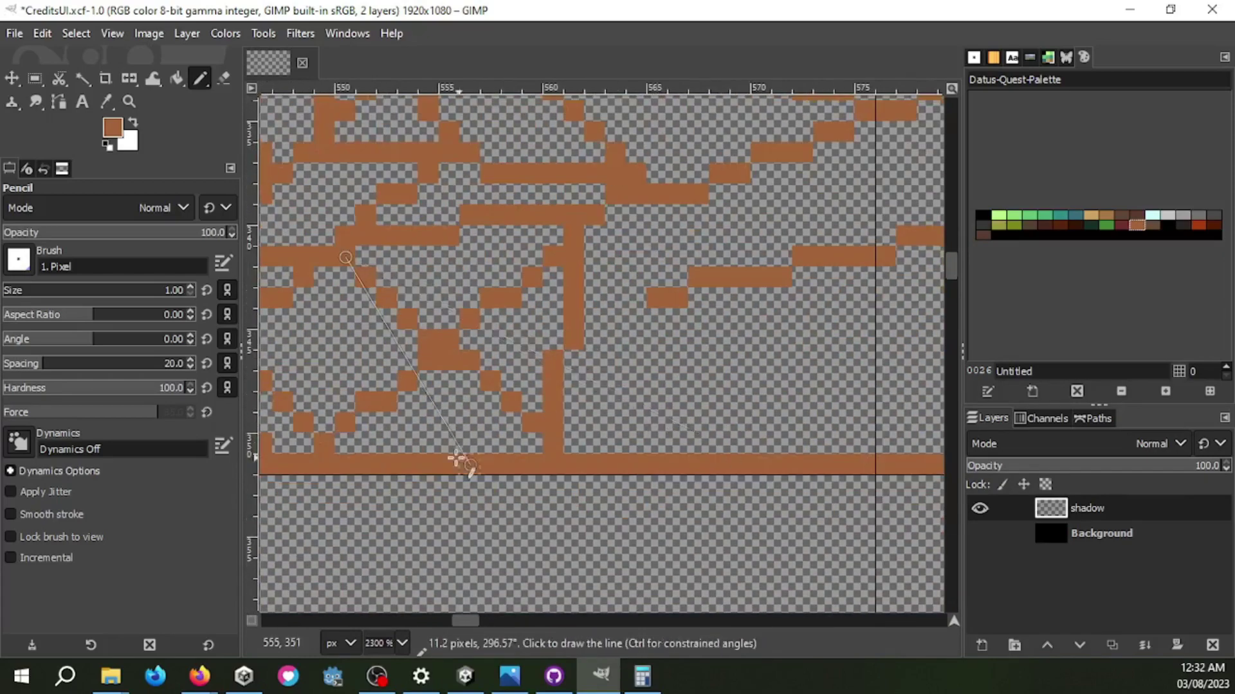
Step: Add four more straight one-pixel lines to the brown skyline outline with the Pencil
left_click(457, 458, "shift")
left_click(756, 299, "shift")
scroll(772, 335, "down", 1)
scroll(786, 353, "down", 1)
scroll(875, 199, "up", 3)
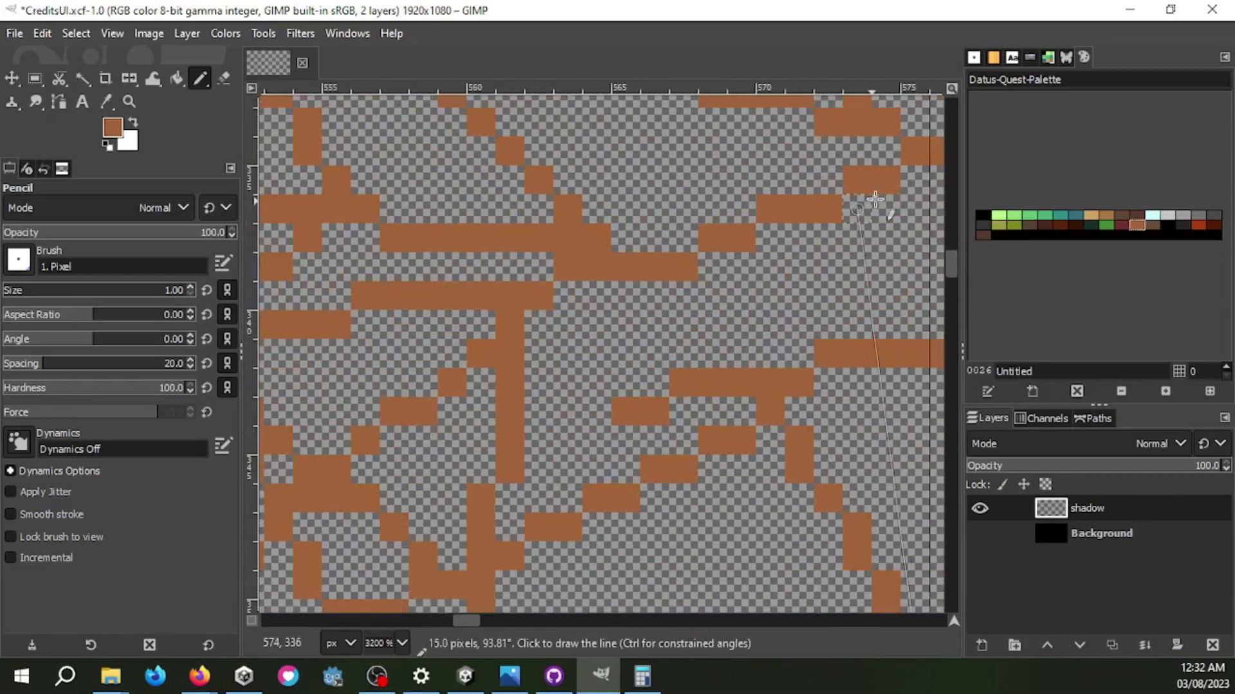
left_click(875, 199, "shift")
scroll(875, 199, "down", 1)
scroll(683, 152, "up", 1)
left_click(683, 152, "shift")
scroll(684, 152, "down", 2)
scroll(632, 199, "up", 1)
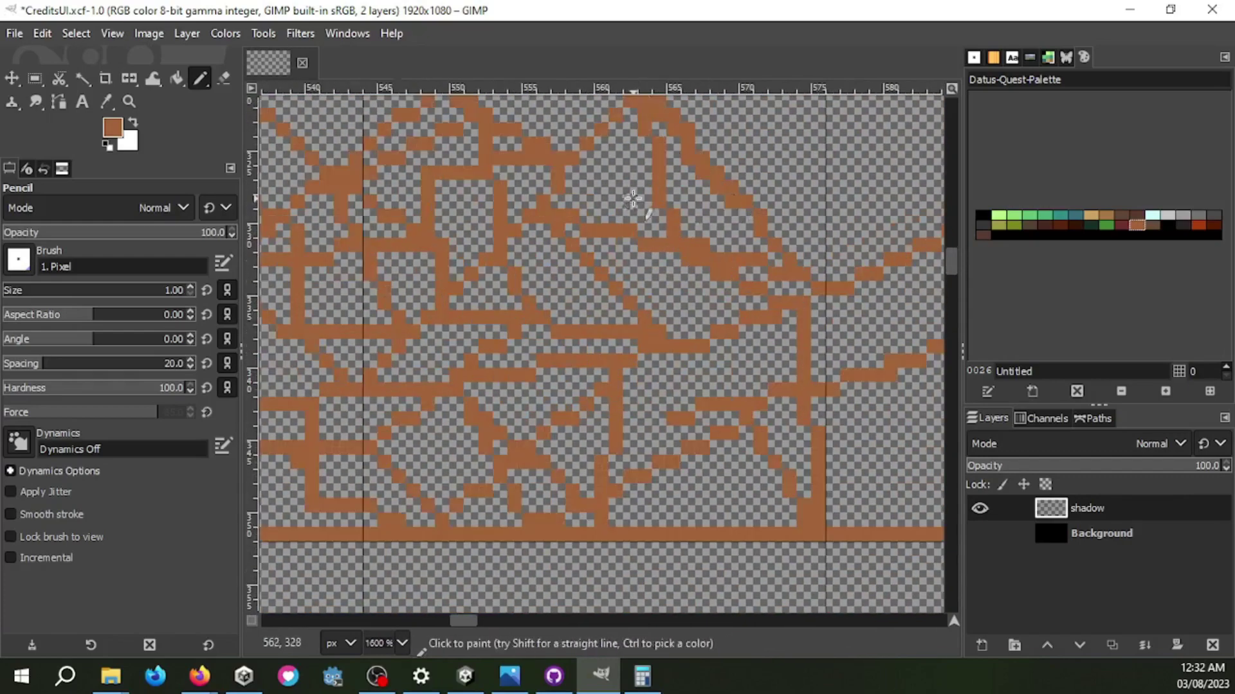
scroll(660, 322, "up", 1)
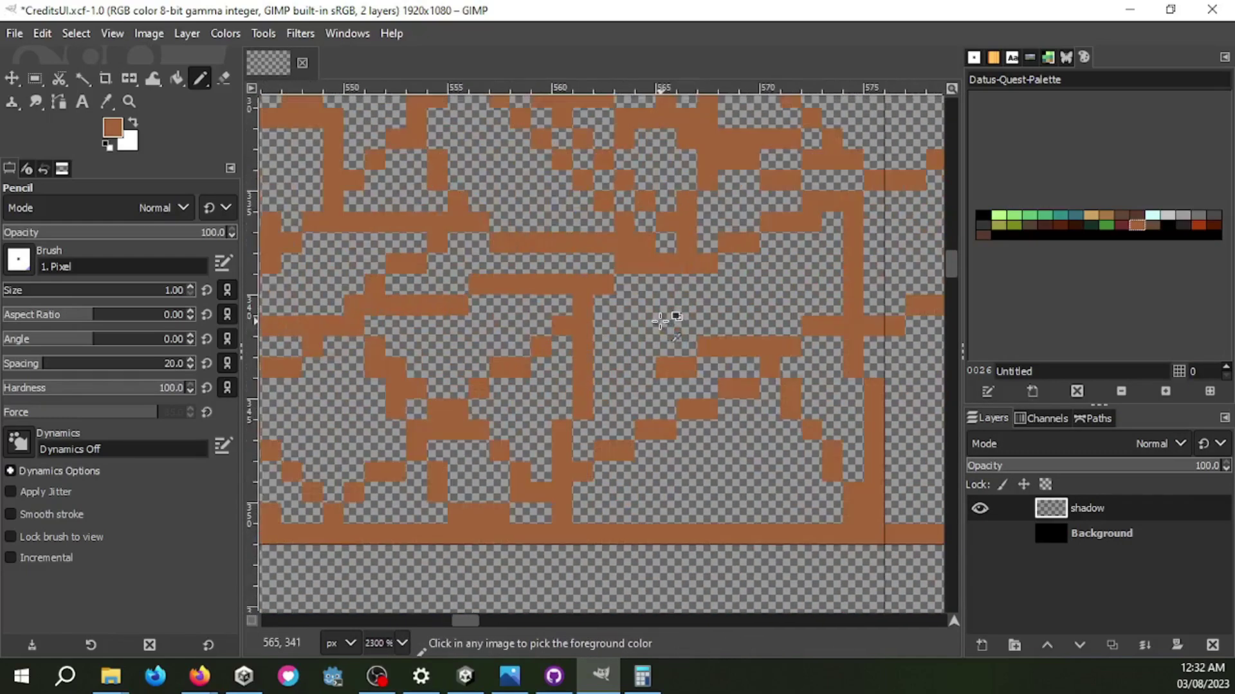
scroll(660, 321, "down", 1)
scroll(772, 289, "down", 6)
Step: Show the black Background layer and make two duplicates of the shadow layer
left_click(979, 534)
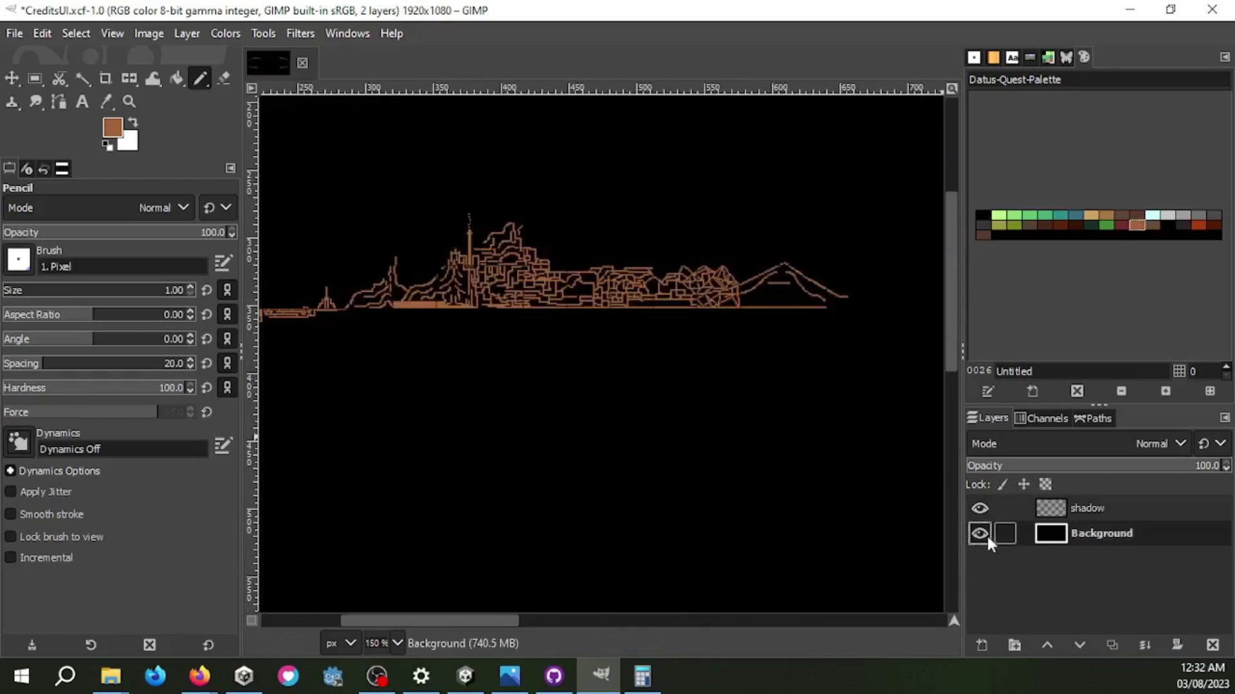
scroll(568, 325, "down", 2)
scroll(557, 298, "down", 2)
left_click(1112, 645)
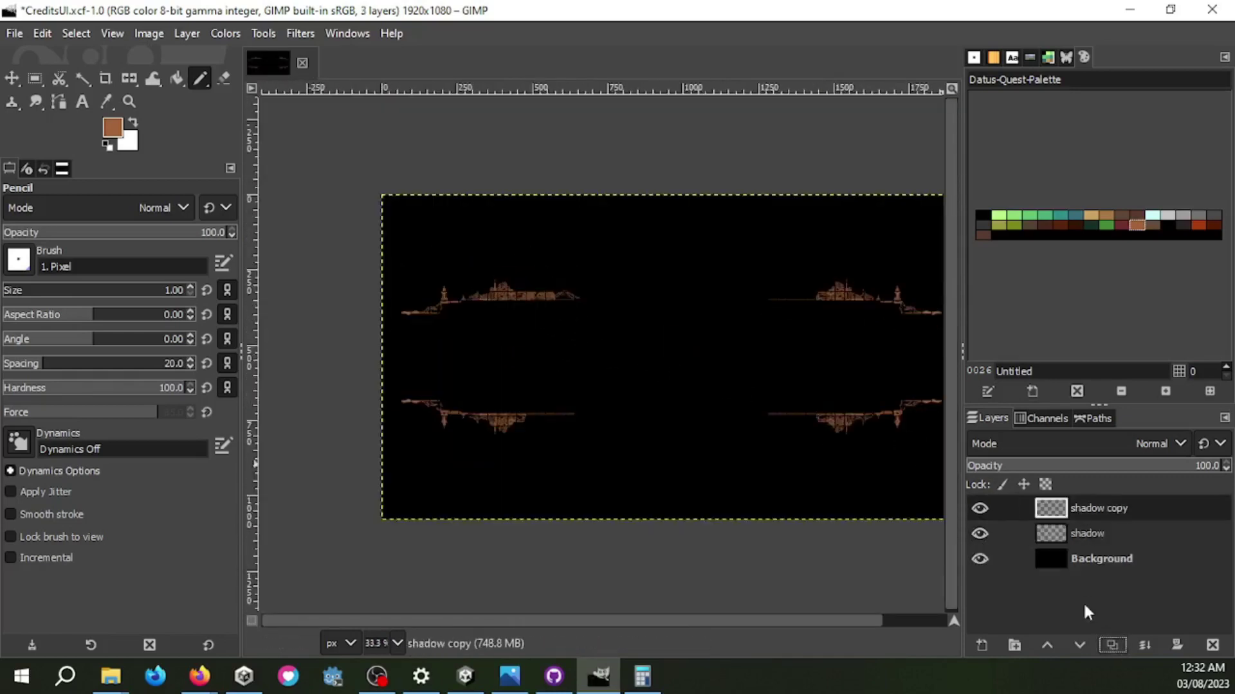
key("shift+f")
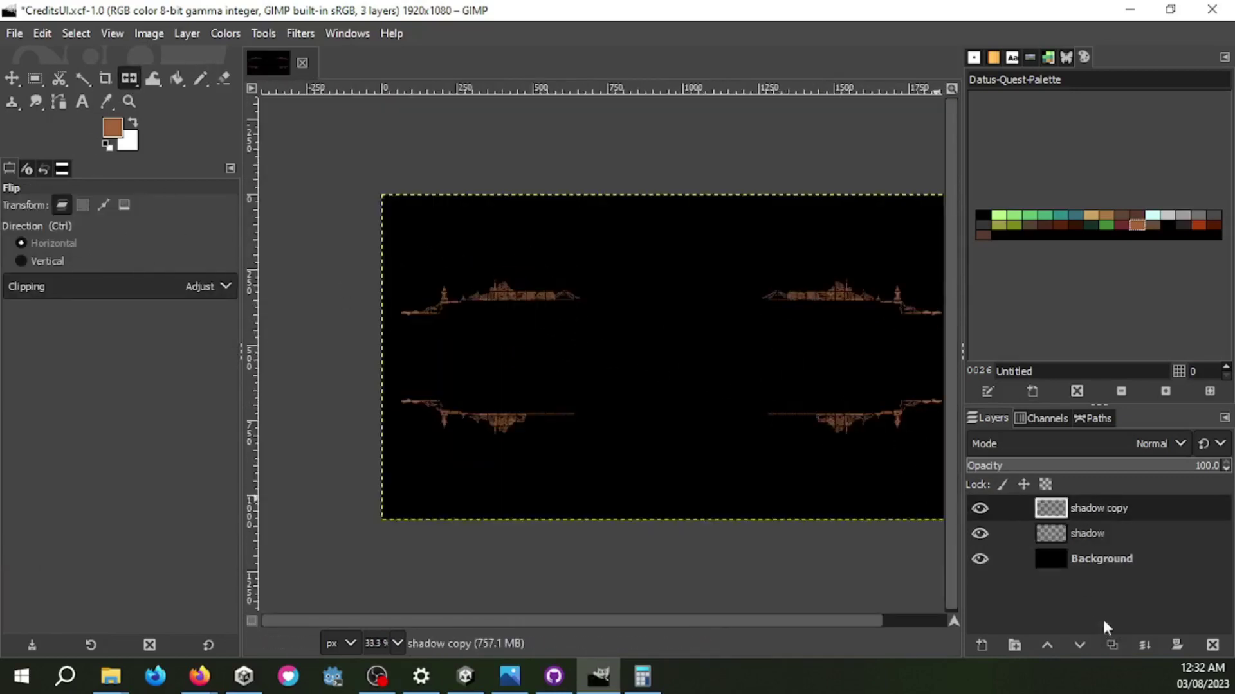
left_click(1112, 645)
Step: Flip the skyline copies vertically and horizontally across the canvas, replacing one extra copy
left_click(47, 261)
left_click(1111, 645)
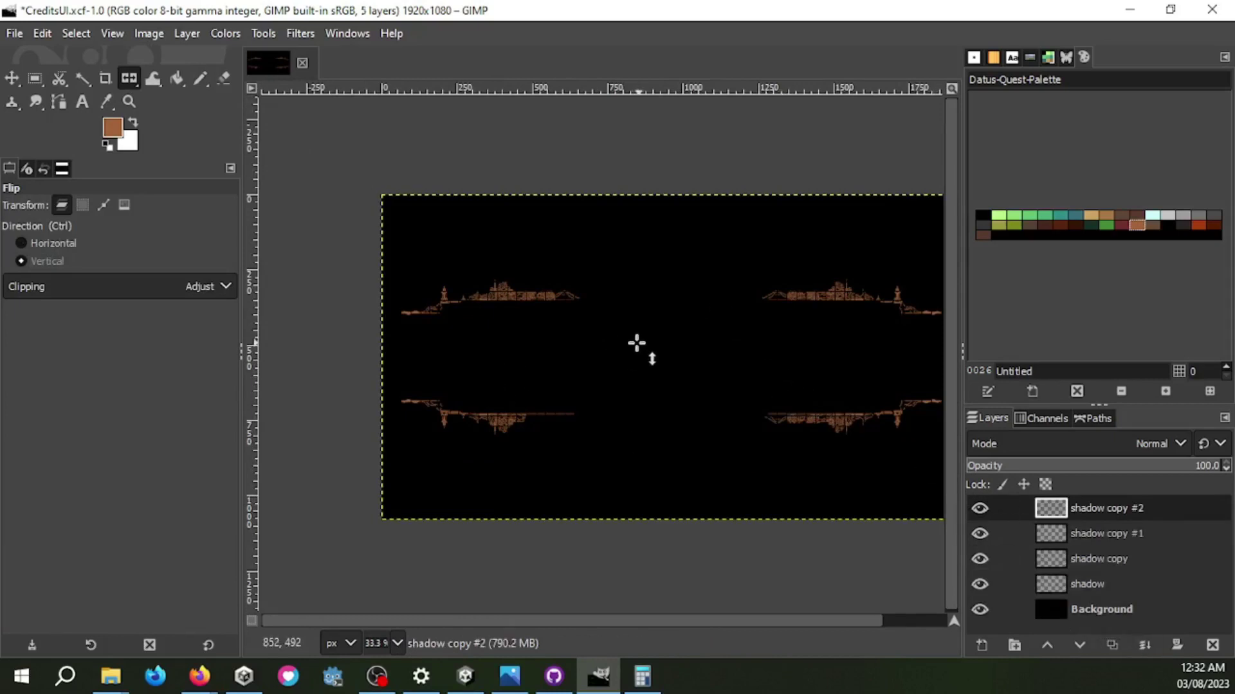
left_click(52, 243)
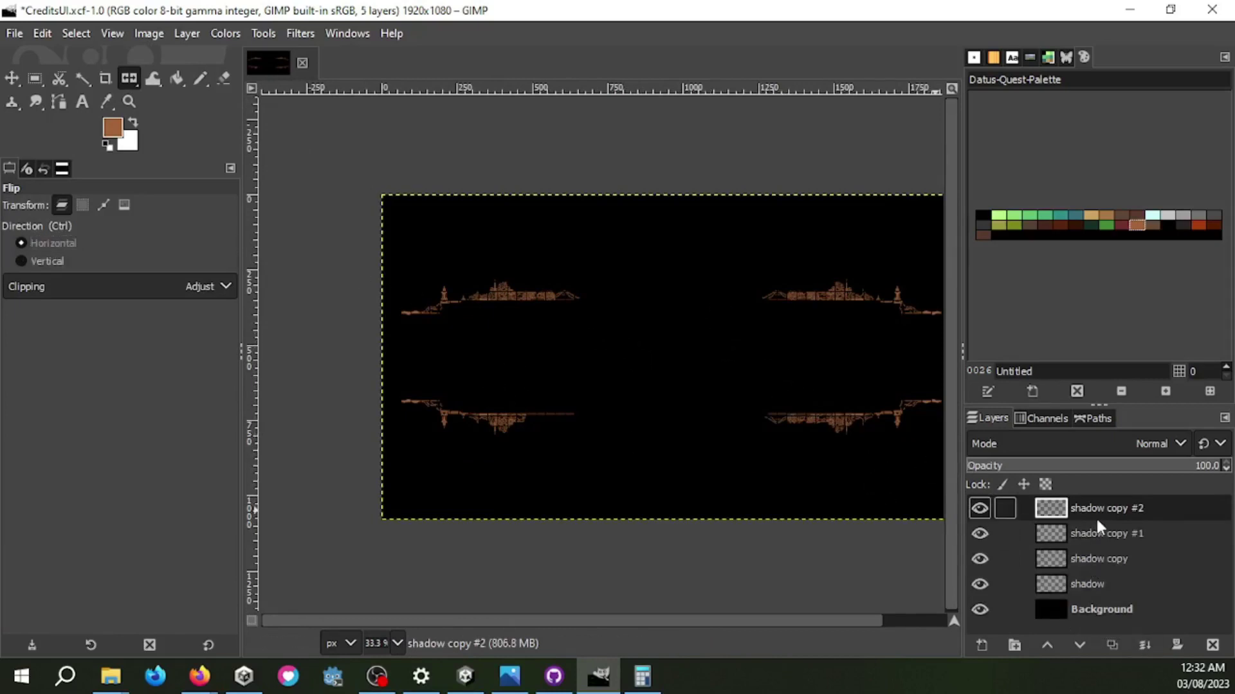
left_click(759, 403)
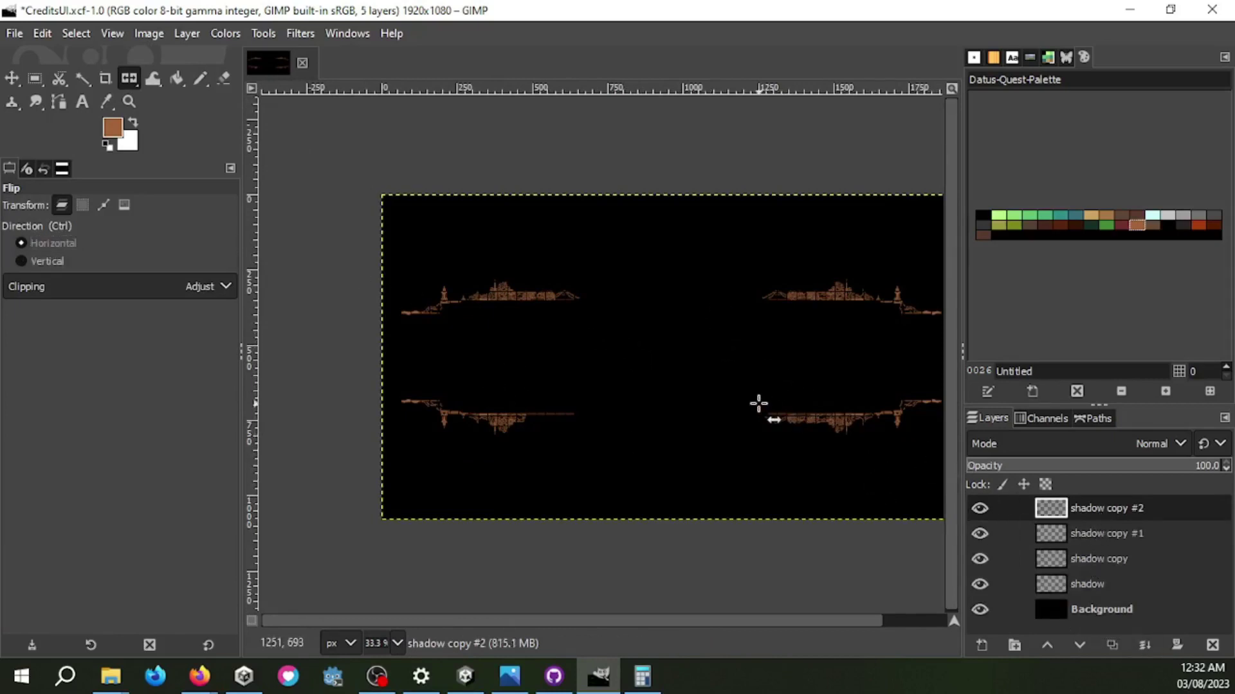
left_click(1212, 645)
left_click(1112, 648)
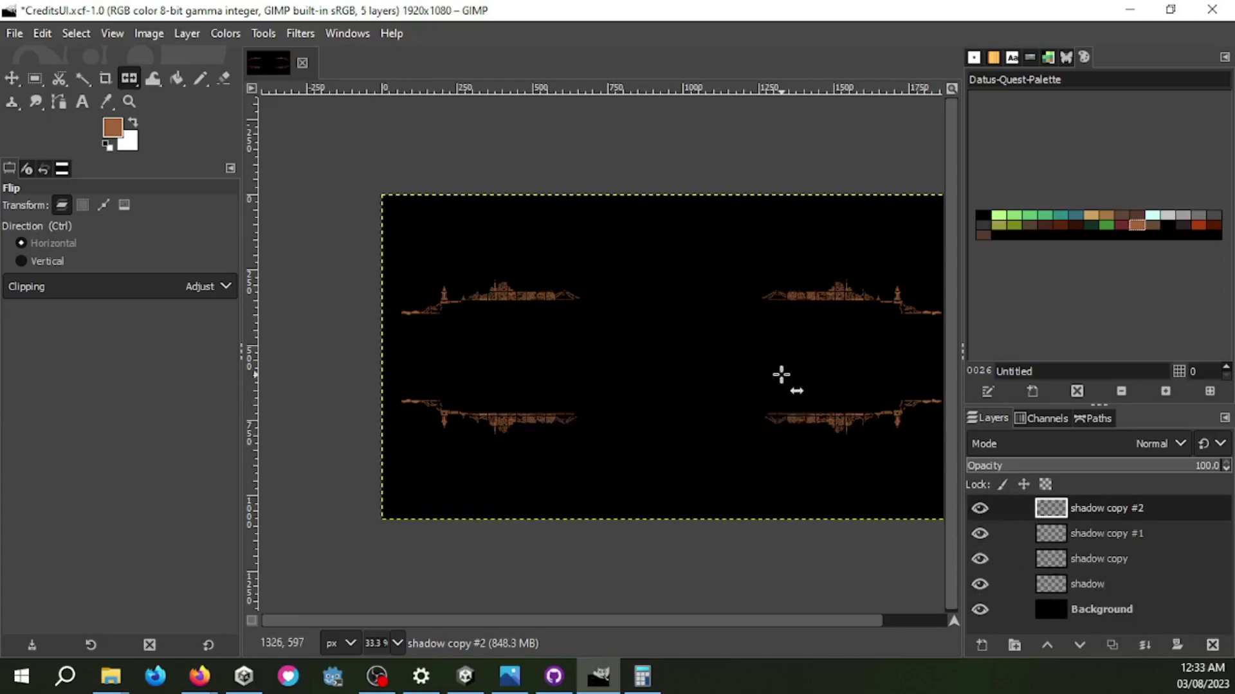
scroll(682, 351, "up", 1, "ctrl")
scroll(609, 364, "down", 1, "ctrl")
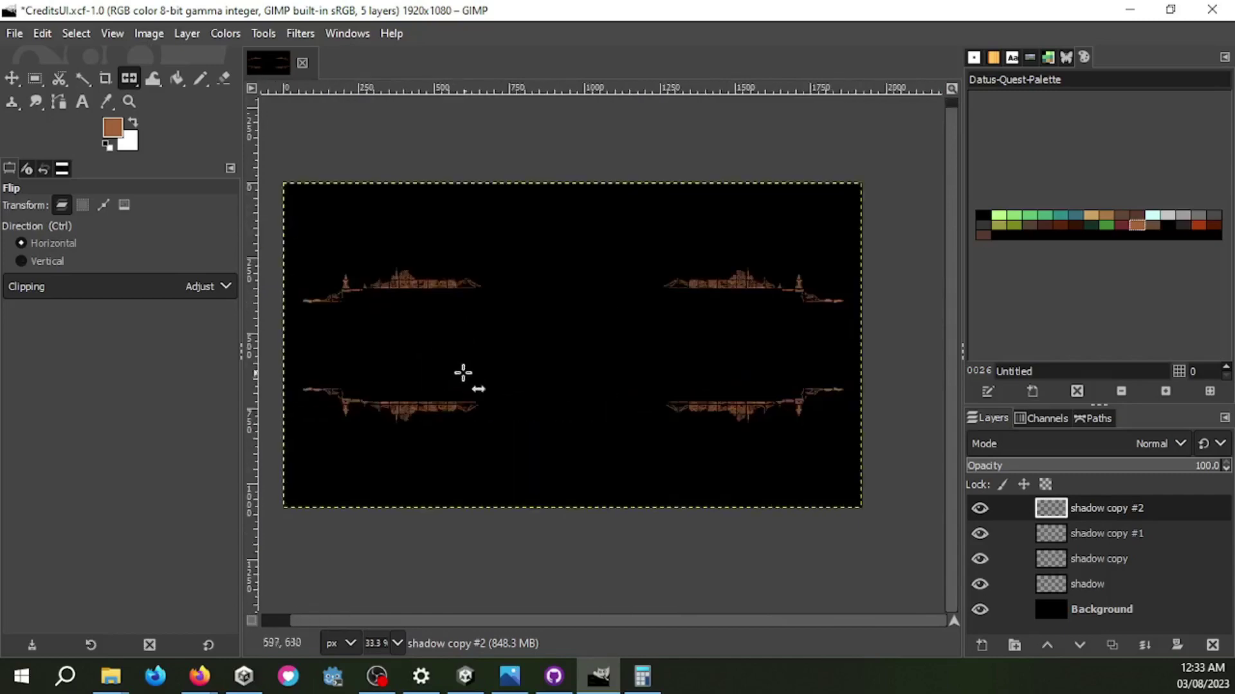
scroll(553, 332, "down", 1, "ctrl")
Step: Merge the three skyline copies down into the shadow layer and hide the Background
right_click(1093, 508)
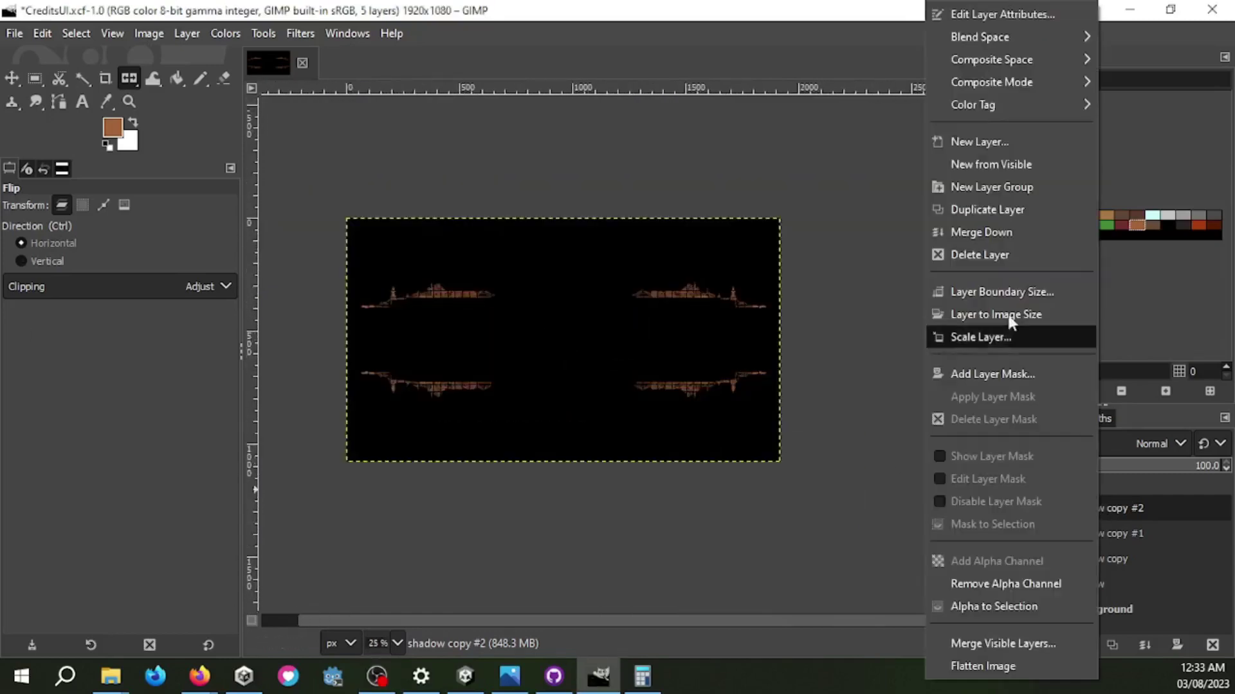
left_click(965, 231)
right_click(1029, 508)
left_click(964, 231)
right_click(1070, 508)
left_click(965, 232)
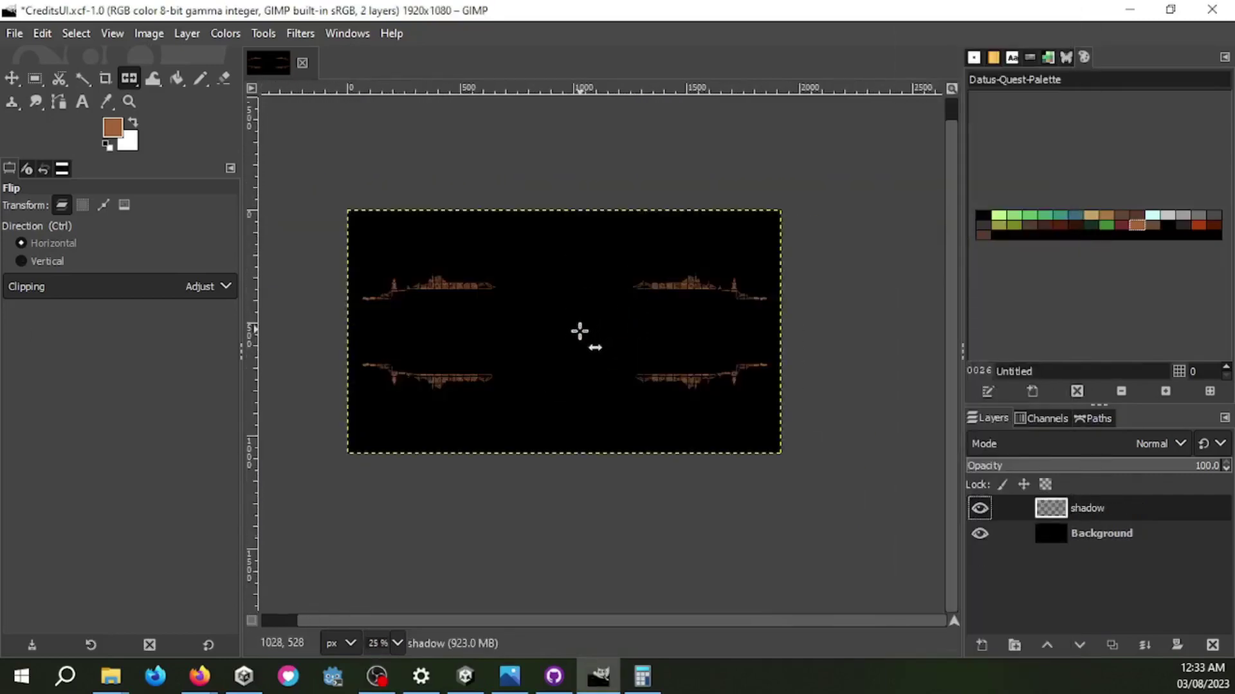
scroll(555, 318, "up", 2, "ctrl")
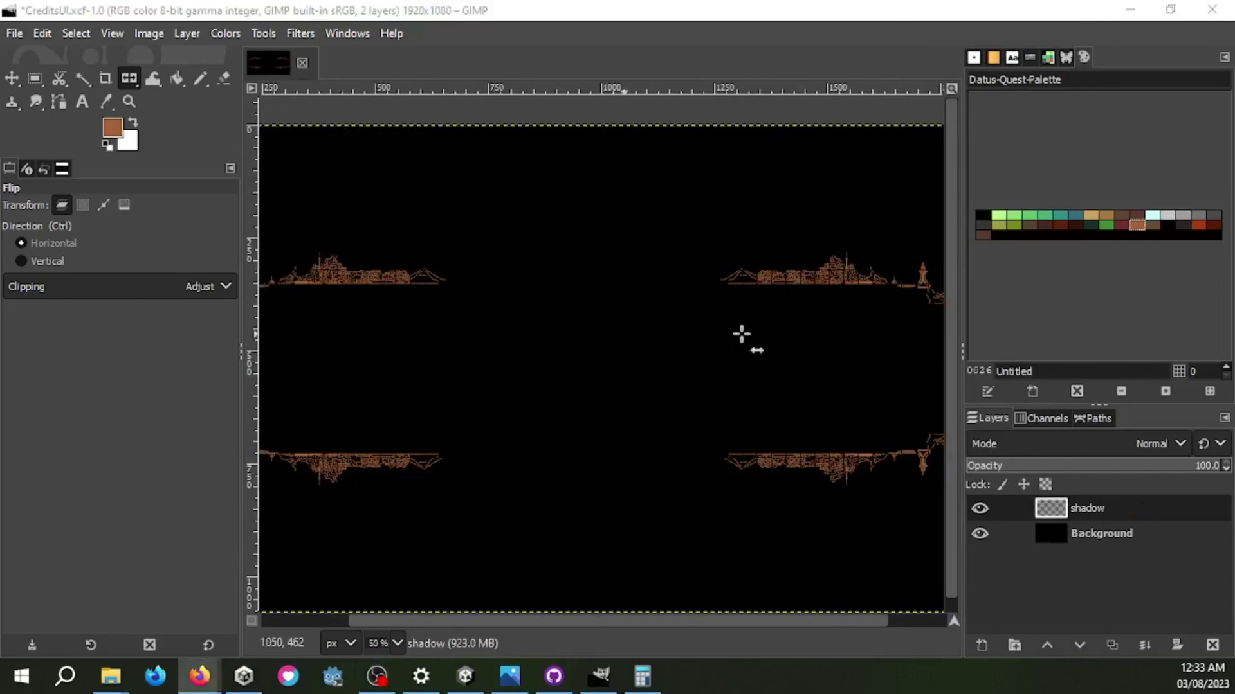
scroll(398, 283, "up", 4, "ctrl")
left_click(980, 533)
scroll(553, 325, "up", 2, "ctrl")
Step: Draw a stepped horizontal reflection line below the skyline with the Pencil
left_click(196, 80)
scroll(508, 302, "up", 2, "ctrl")
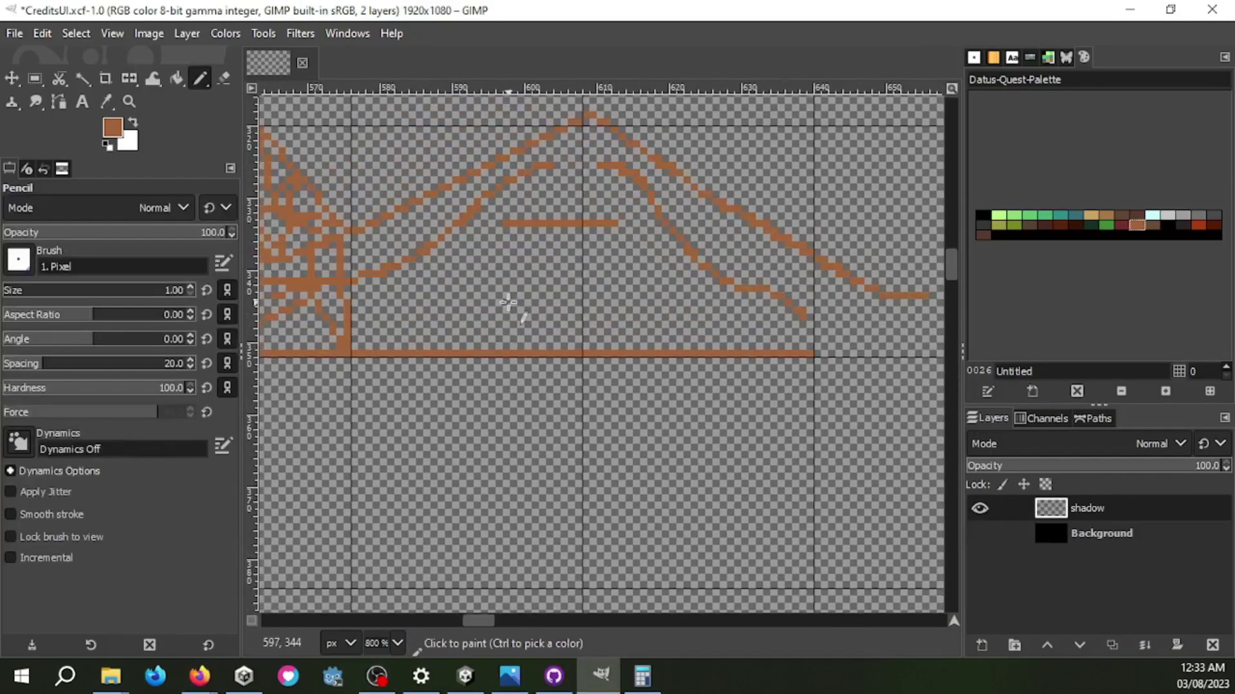
left_click(532, 402, "shift")
left_click(705, 402, "shift")
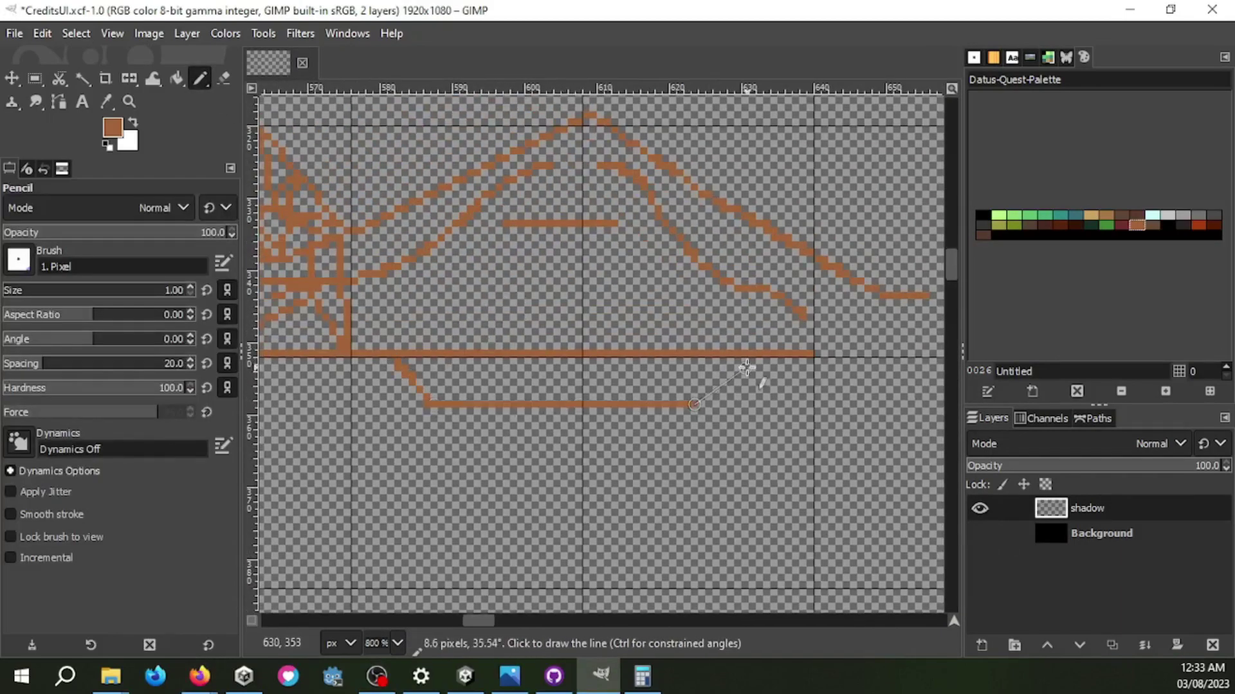
left_click(740, 382, "shift")
left_click(862, 382, "shift")
Step: Sketch rising and falling stroke segments into the skyline outline
scroll(680, 389, "right", 3)
scroll(680, 385, "down", 3)
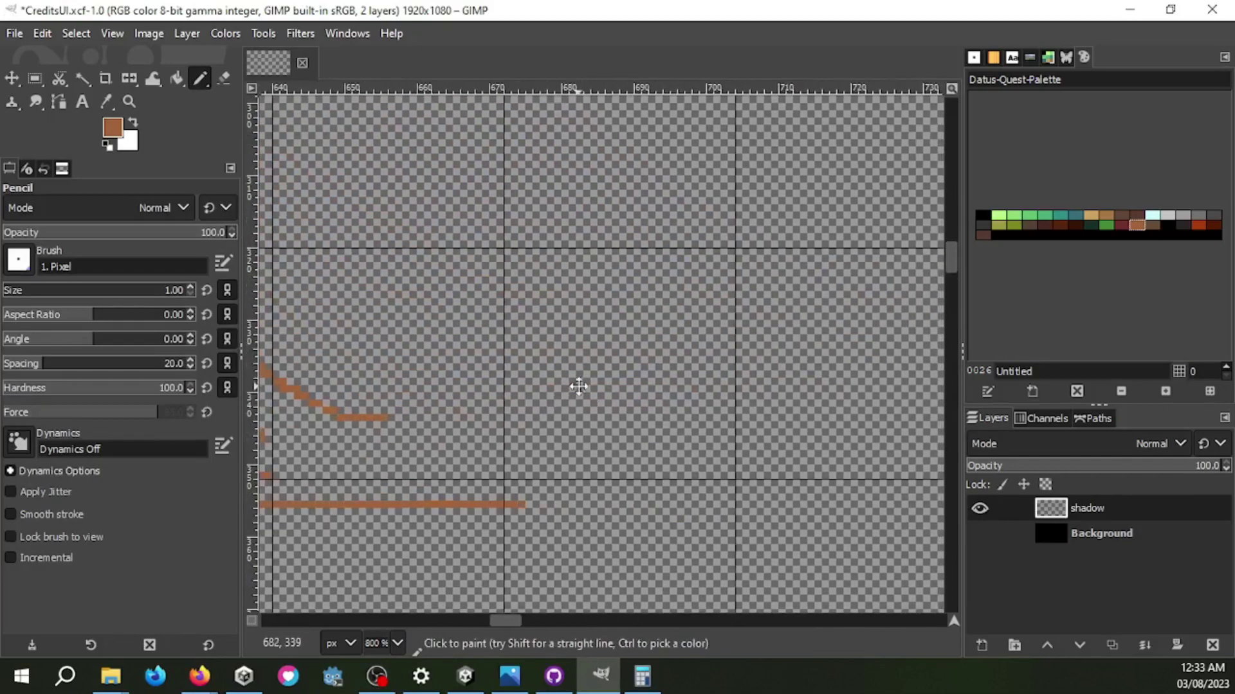
scroll(578, 412, "down", 3, "ctrl")
scroll(598, 460, "up", 4, "ctrl")
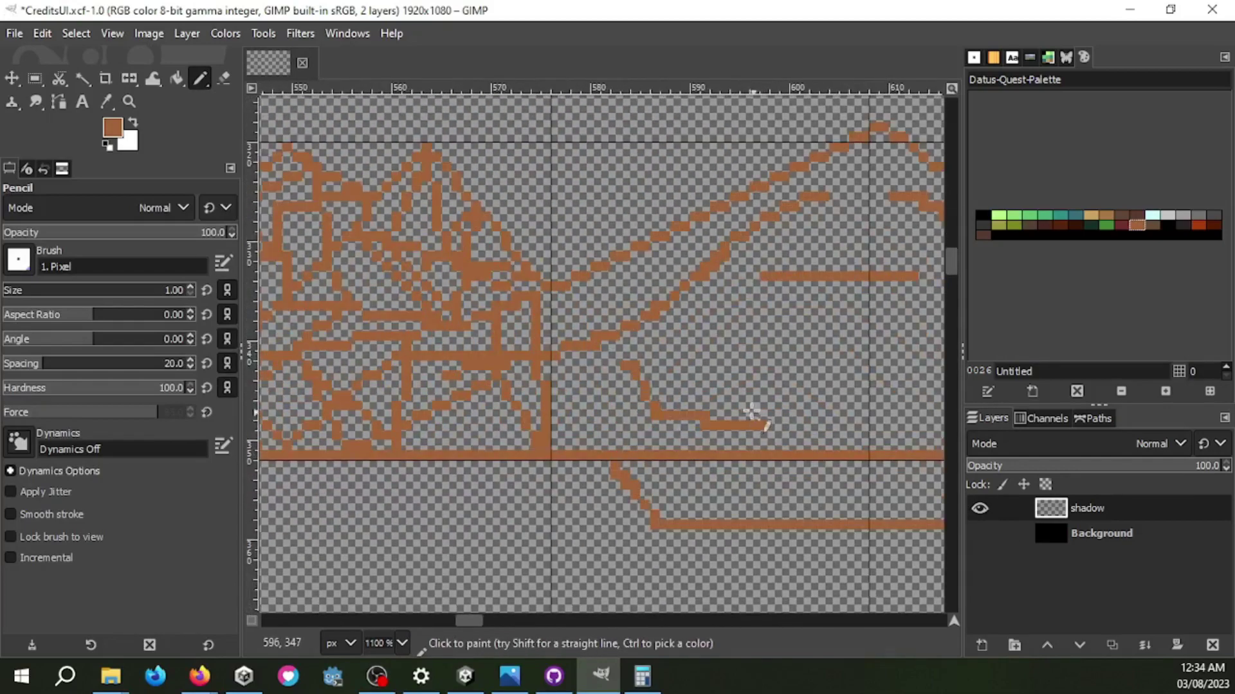
scroll(821, 425, "right", 3)
left_click_drag(630, 405, 769, 351)
scroll(629, 403, "right", 3)
left_click_drag(520, 402, 771, 324)
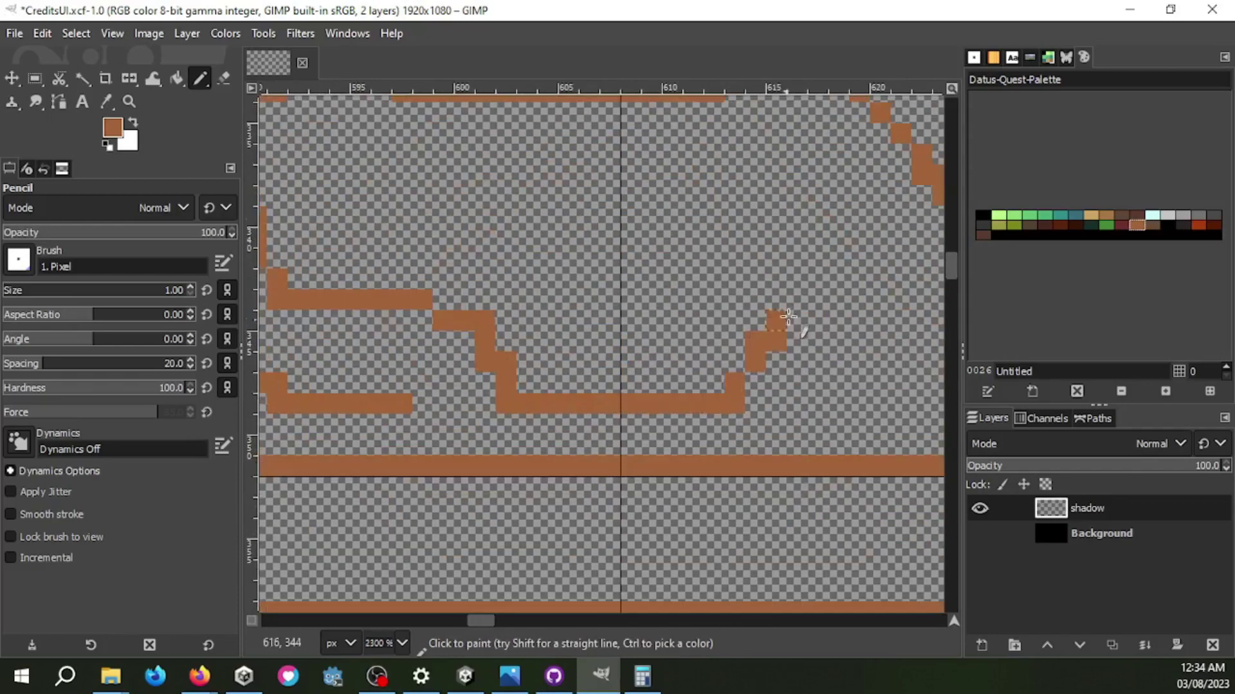
scroll(592, 358, "right", 3)
left_click_drag(675, 295, 812, 395)
scroll(619, 373, "up", 2, "ctrl")
scroll(619, 373, "down", 2, "ctrl")
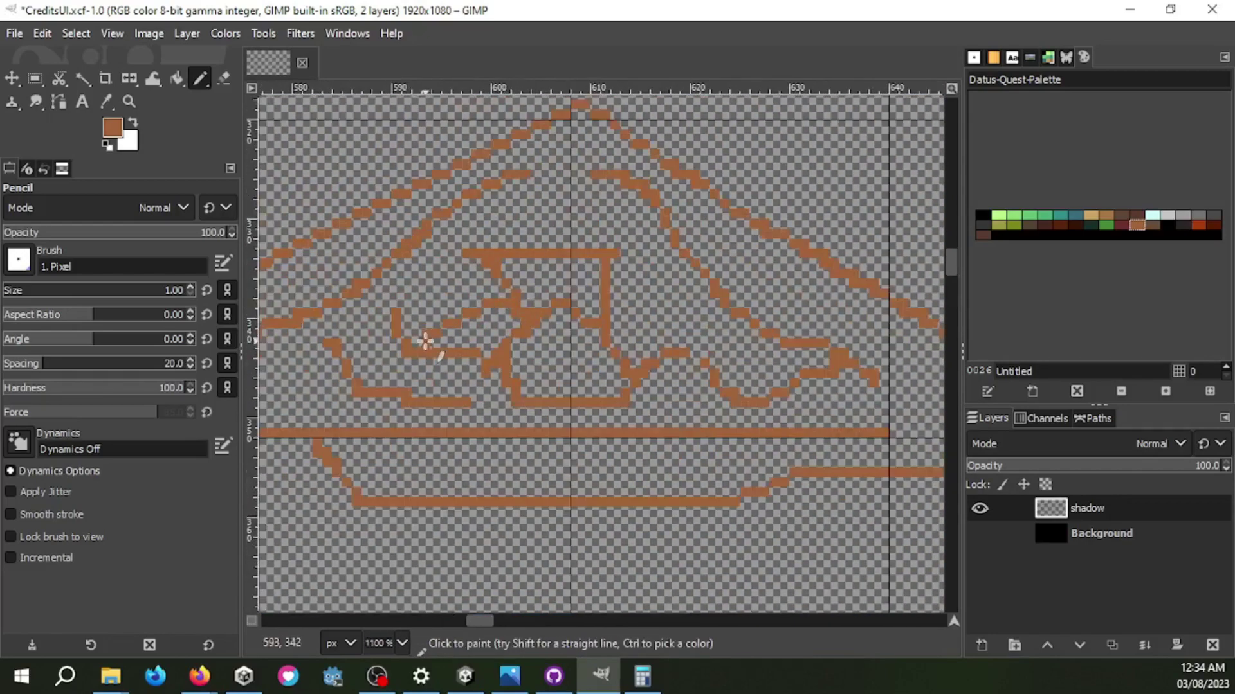
scroll(454, 276, "up", 1, "ctrl")
scroll(687, 275, "up", 1, "ctrl")
Step: Add strokes running down-left, a horizontal run turning downward, and a short detail stroke
left_click_drag(686, 275, 581, 355)
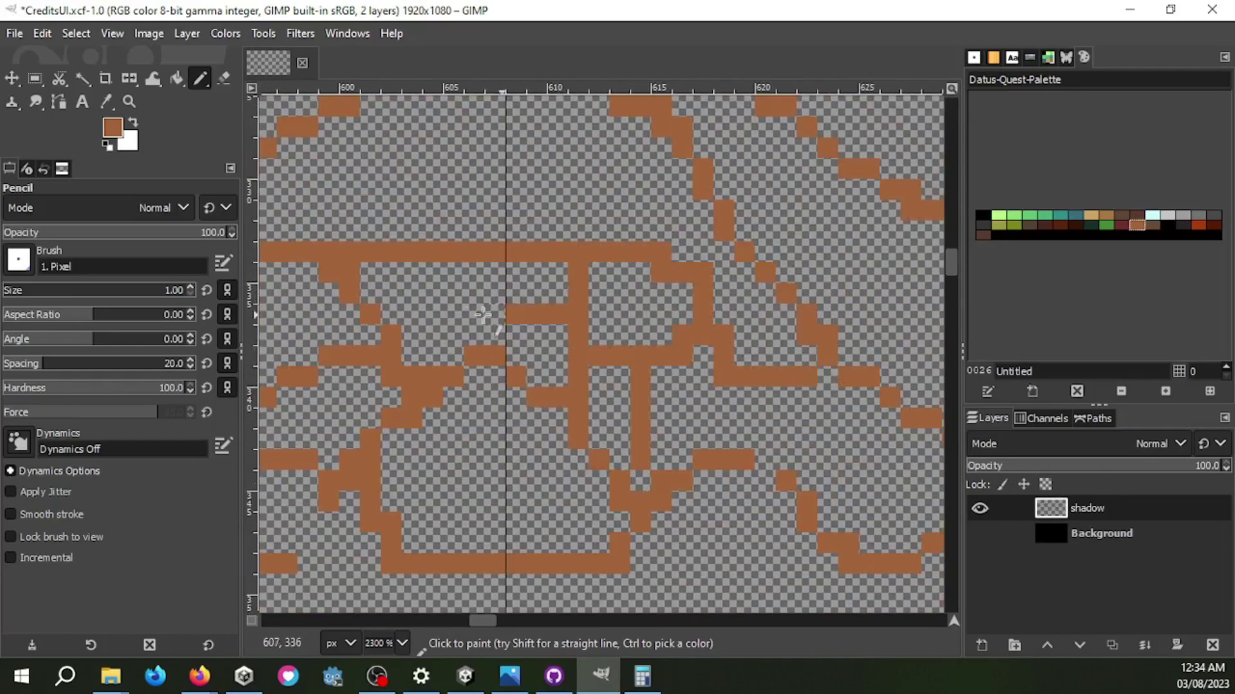
scroll(450, 283, "up", 2)
left_click_drag(427, 253, 526, 129)
left_click_drag(534, 264, 624, 277)
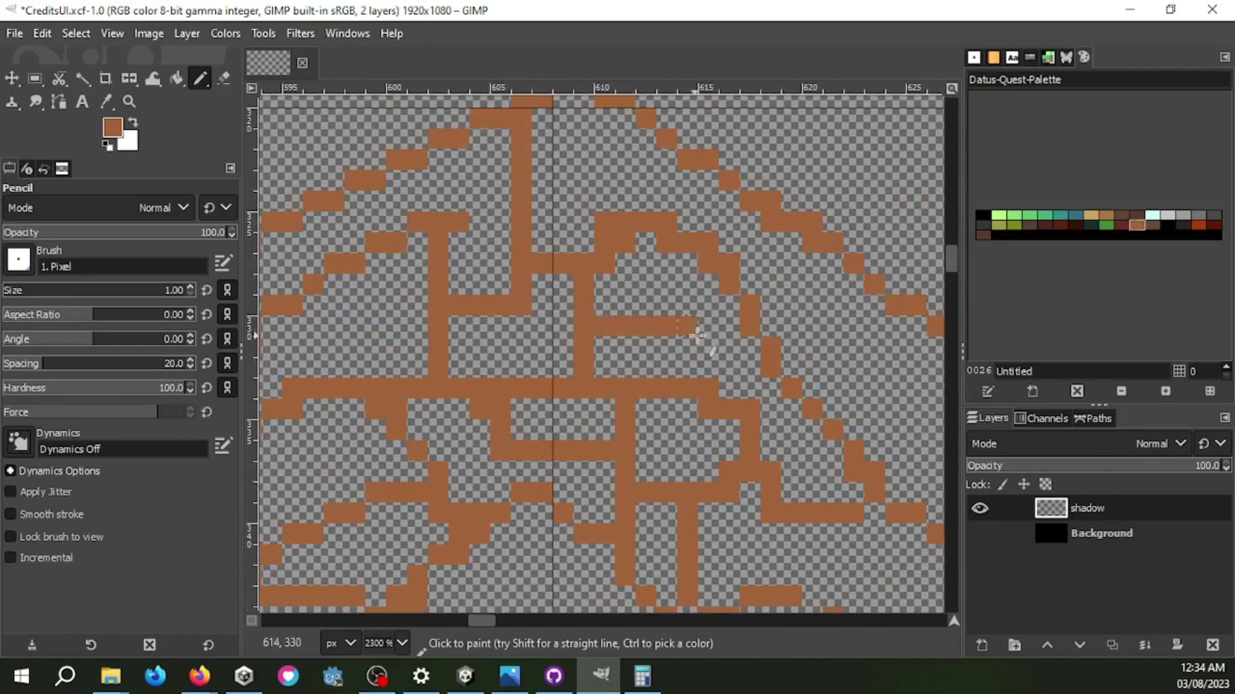
scroll(623, 145, "down", 4, "ctrl")
scroll(431, 277, "up", 4, "ctrl")
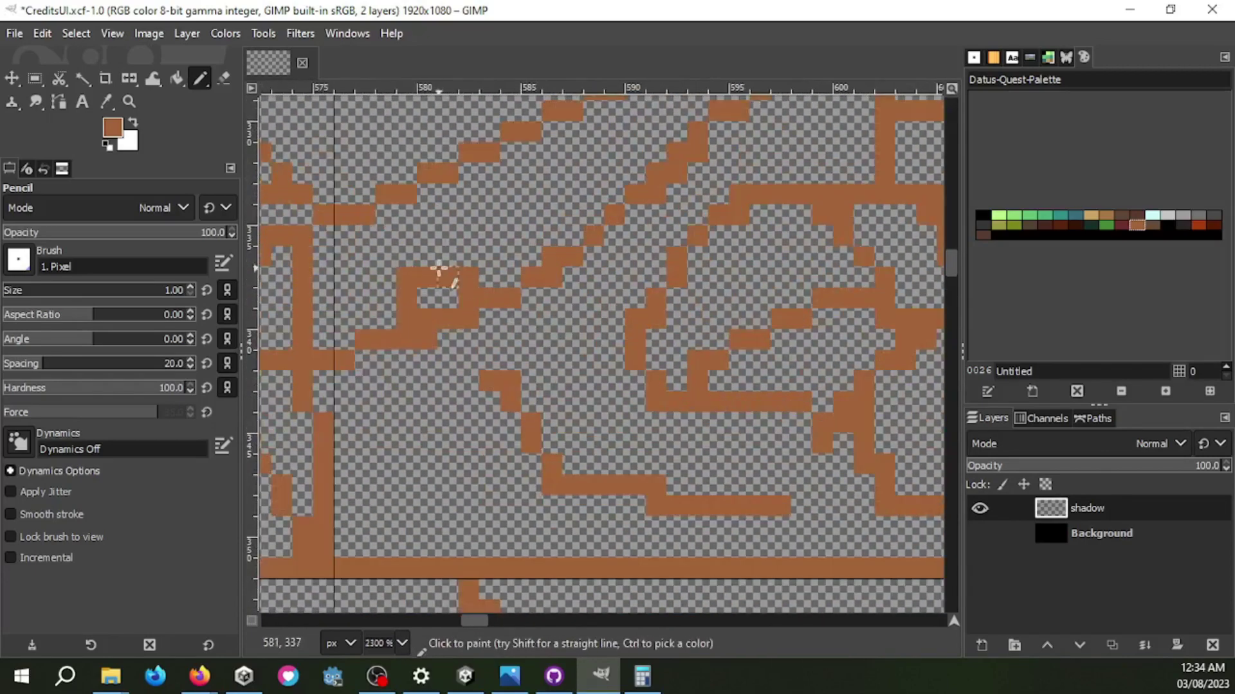
left_click_drag(511, 424, 409, 529)
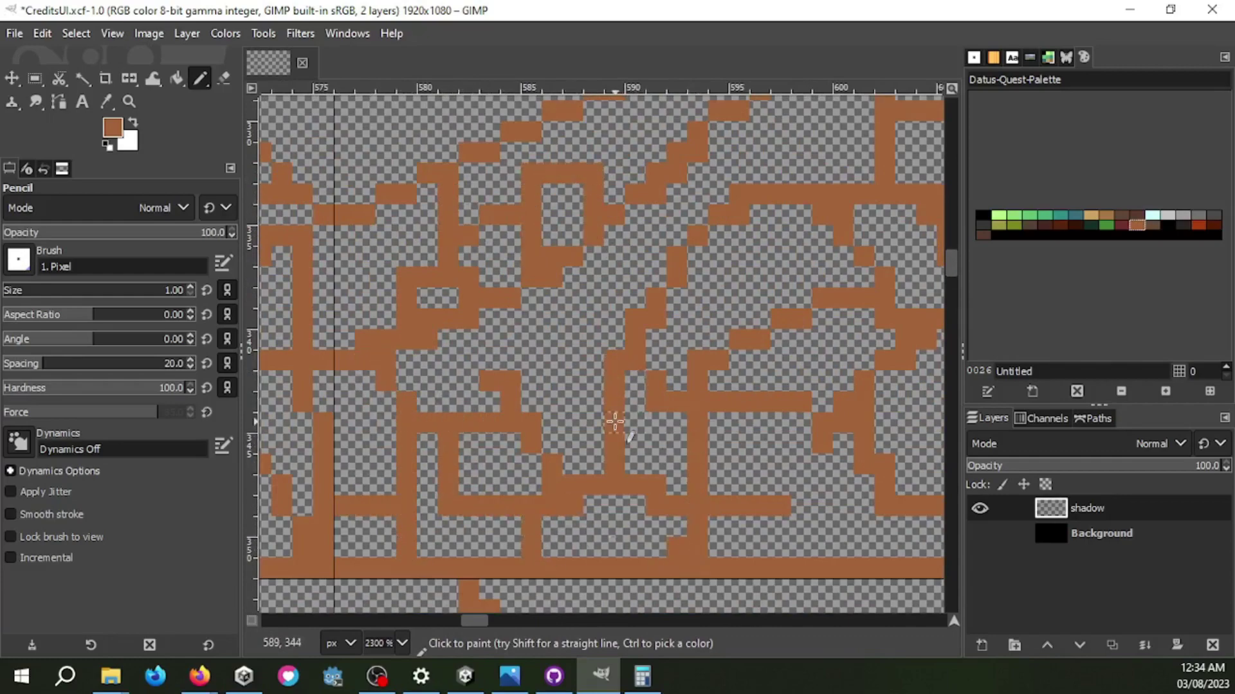
left_click_drag(614, 422, 552, 289)
scroll(552, 289, "down", 5, "ctrl")
scroll(451, 386, "up", 3, "ctrl")
scroll(508, 347, "down", 1, "ctrl")
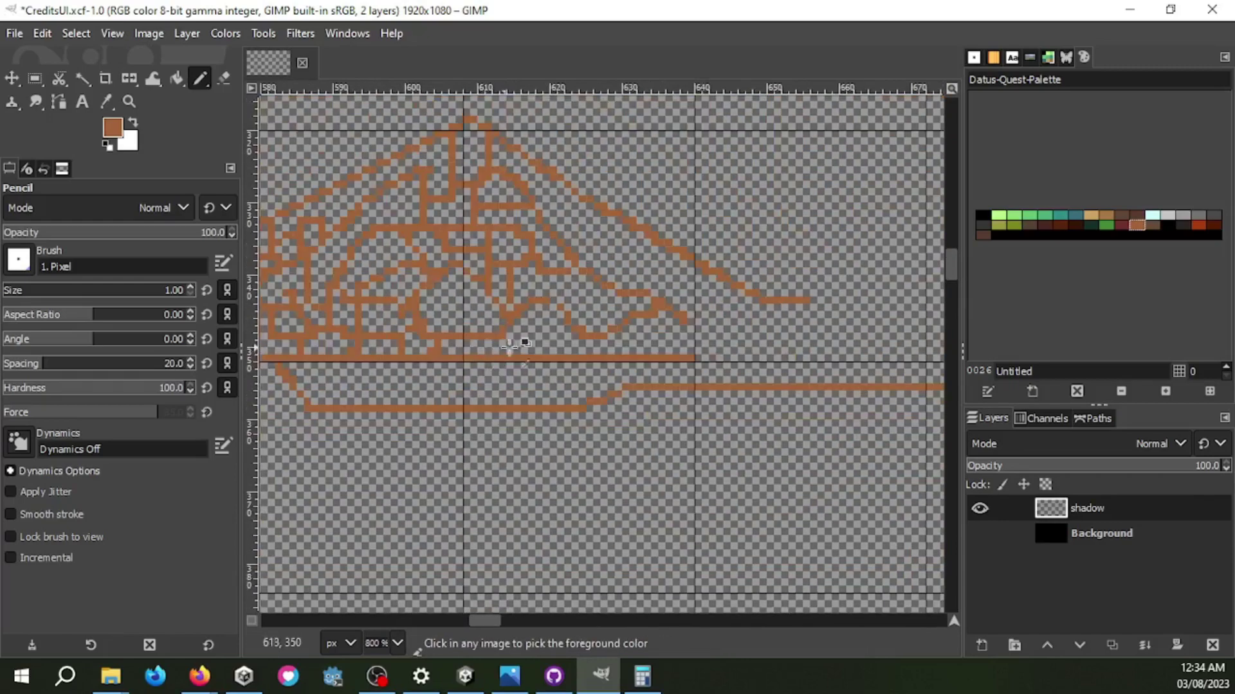
scroll(508, 347, "up", 2, "ctrl")
scroll(441, 386, "down", 1, "ctrl")
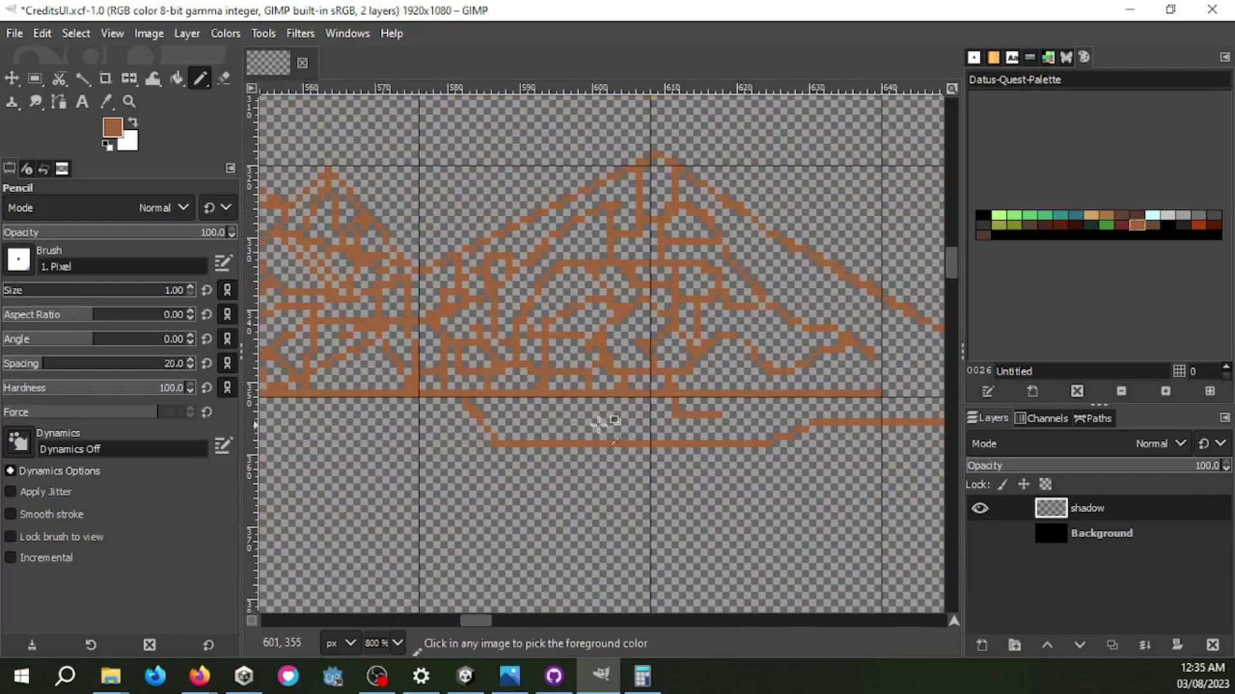
scroll(441, 386, "up", 1, "ctrl")
Step: Draw a horizontal reflection line, stepped diagonal edges, and extend the top outline row right
left_click_drag(521, 433, 720, 432)
scroll(643, 398, "down", 1, "ctrl")
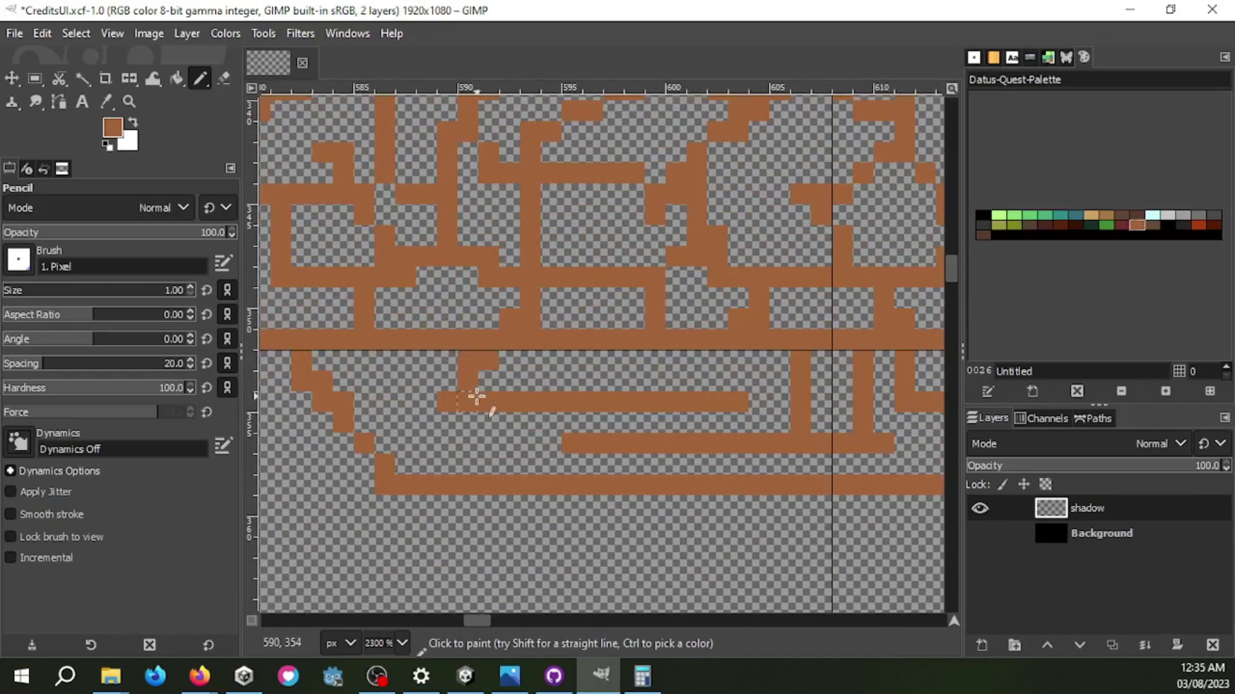
scroll(562, 452, "down", 2, "ctrl")
scroll(446, 490, "up", 4, "ctrl")
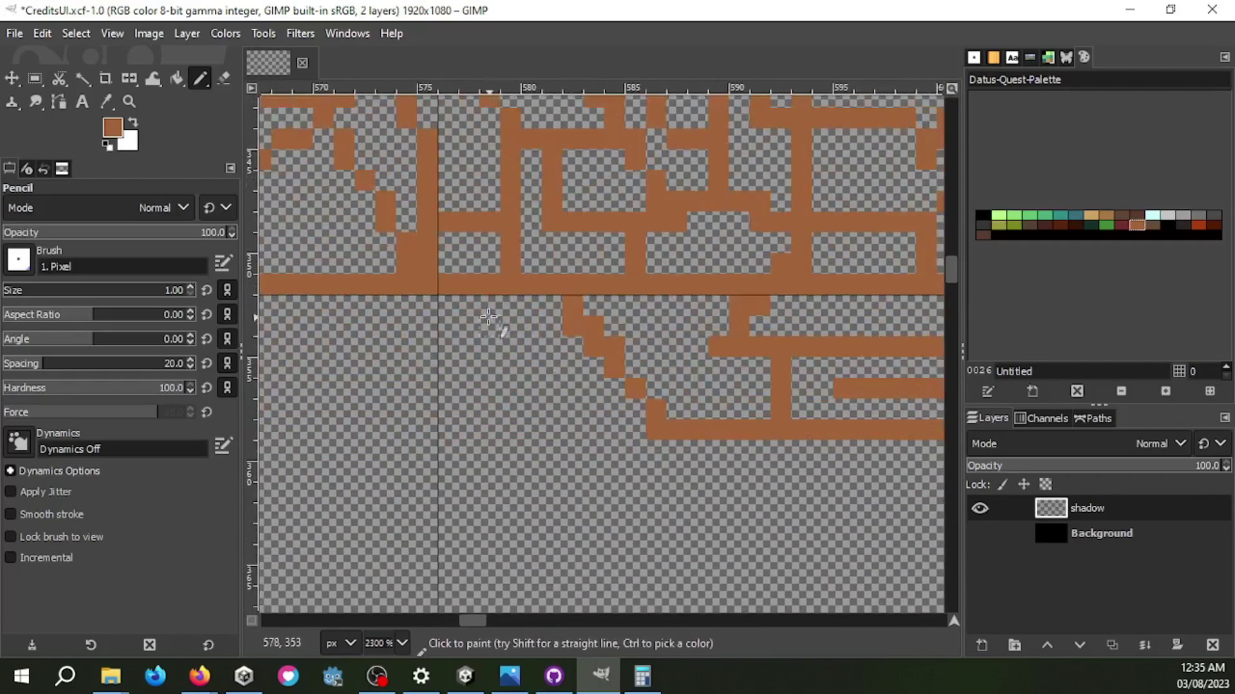
left_click_drag(478, 299, 778, 485)
scroll(631, 444, "down", 3, "ctrl")
scroll(598, 412, "up", 4, "ctrl")
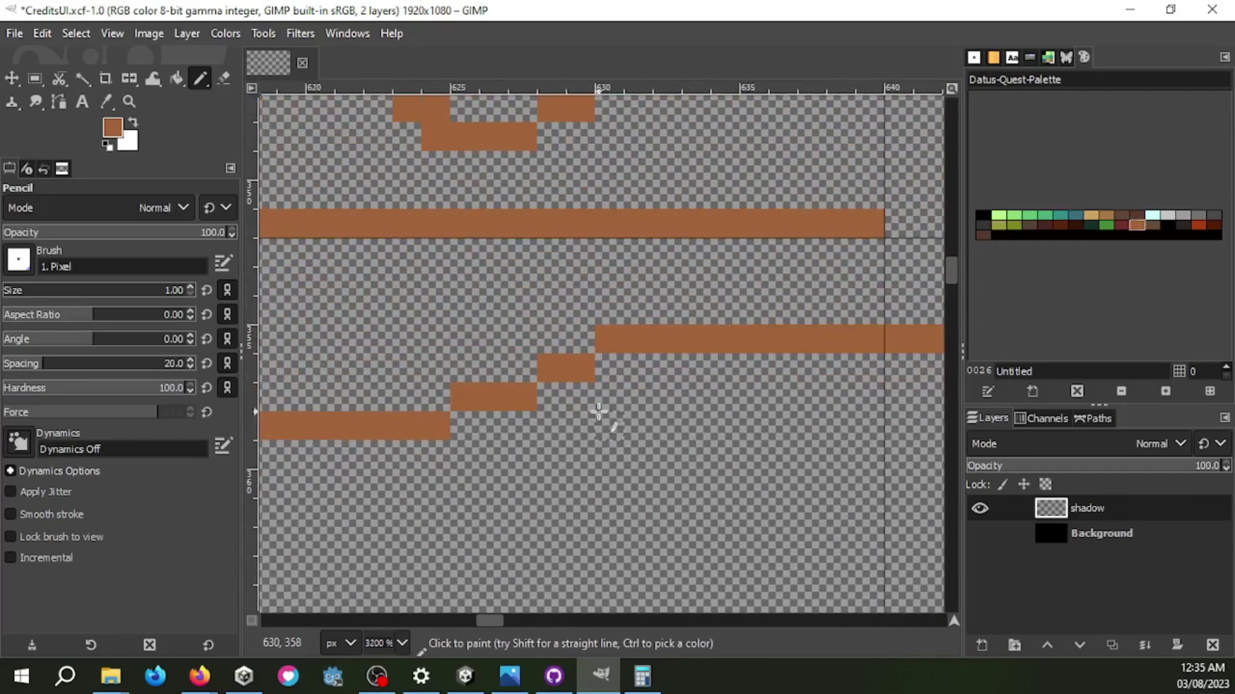
left_click_drag(489, 307, 681, 252)
scroll(518, 312, "down", 1, "ctrl")
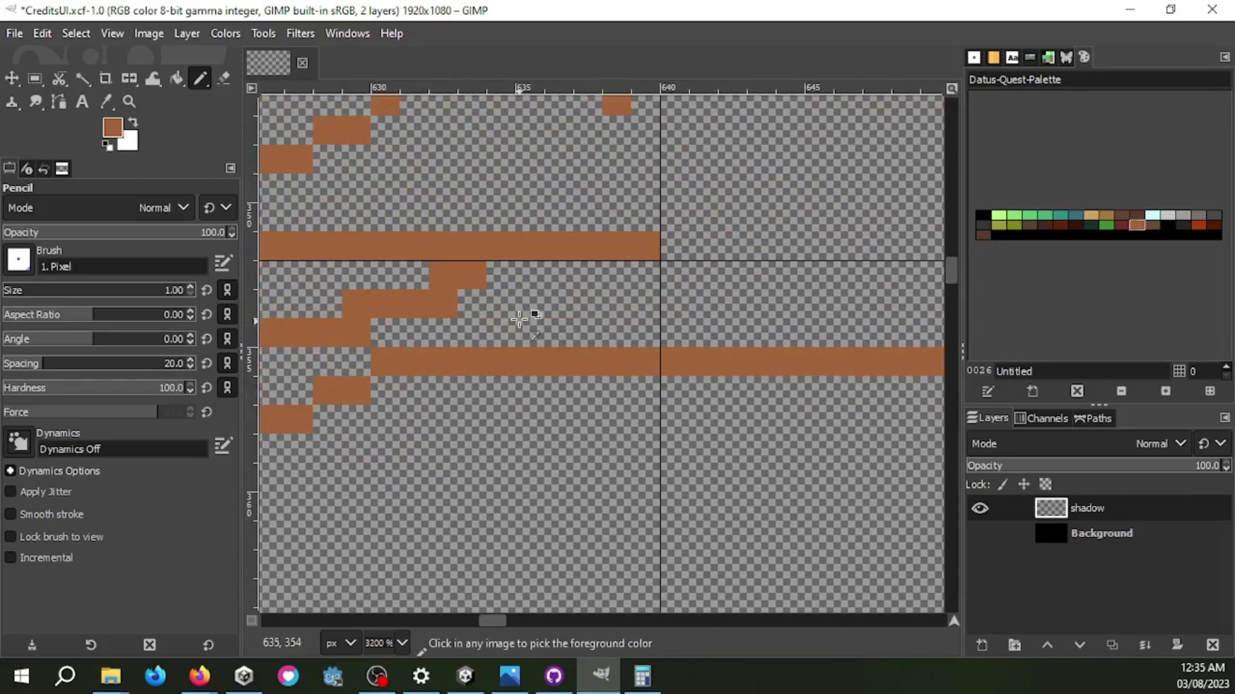
scroll(712, 345, "down", 2, "ctrl")
scroll(618, 331, "up", 1, "ctrl")
scroll(648, 306, "up", 1, "ctrl")
left_click_drag(648, 307, 858, 306)
left_click_drag(415, 392, 781, 321)
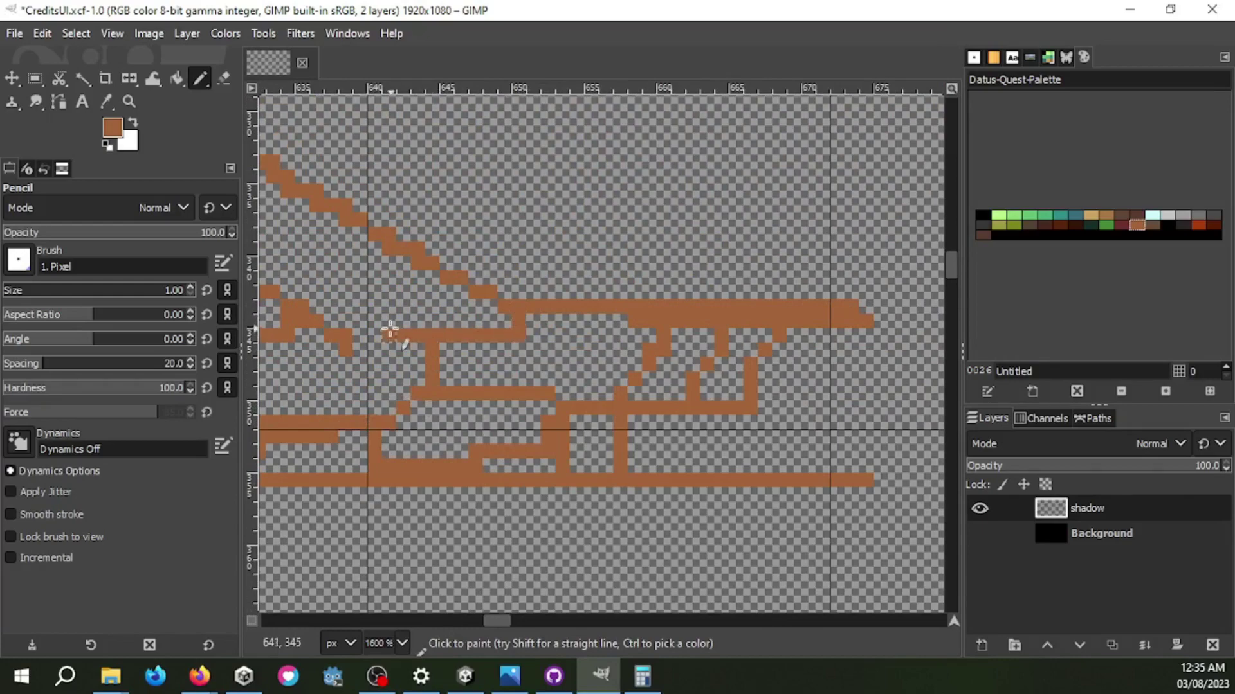
Step: Extend a diagonal edge upward, lengthen the vertical building edge, and add a straight horizontal line
scroll(595, 364, "down", 2, "ctrl")
scroll(675, 414, "up", 2, "ctrl")
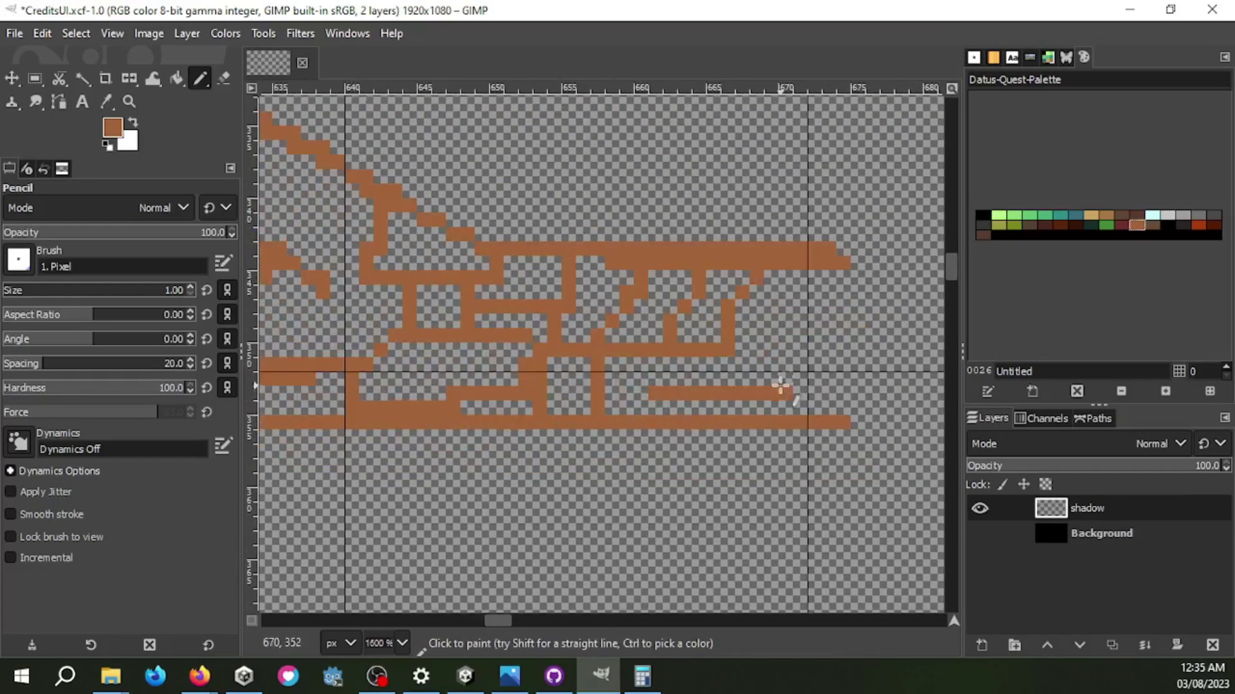
scroll(780, 385, "down", 1, "ctrl")
left_click_drag(537, 294, 647, 226)
scroll(619, 395, "down", 2, "ctrl")
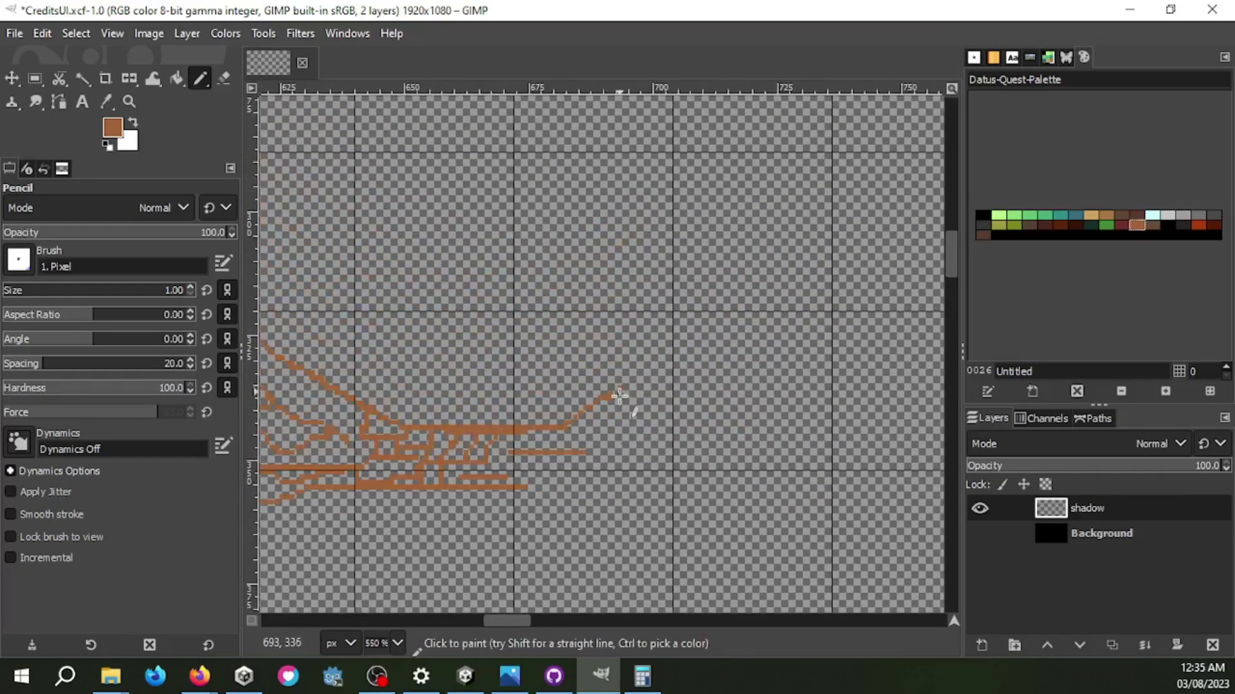
scroll(748, 236, "down", 2, "ctrl")
scroll(557, 354, "up", 2, "ctrl")
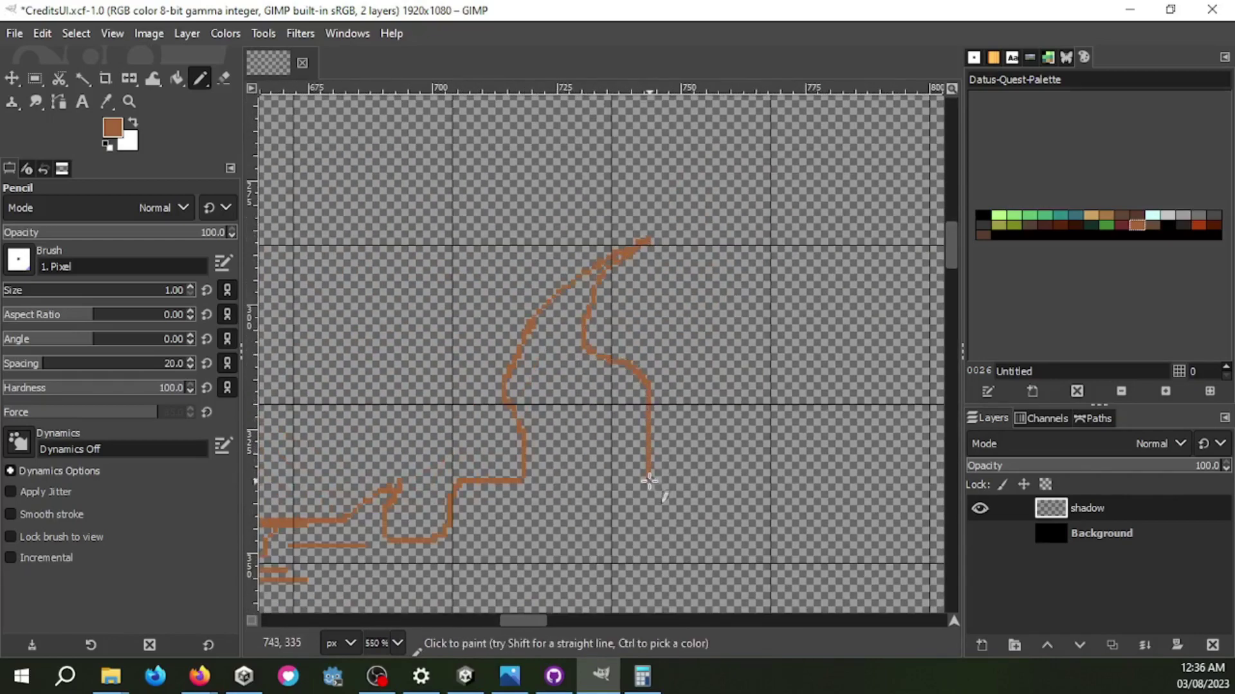
left_click_drag(649, 479, 650, 568)
scroll(750, 364, "down", 3)
scroll(737, 404, "up", 2, "ctrl")
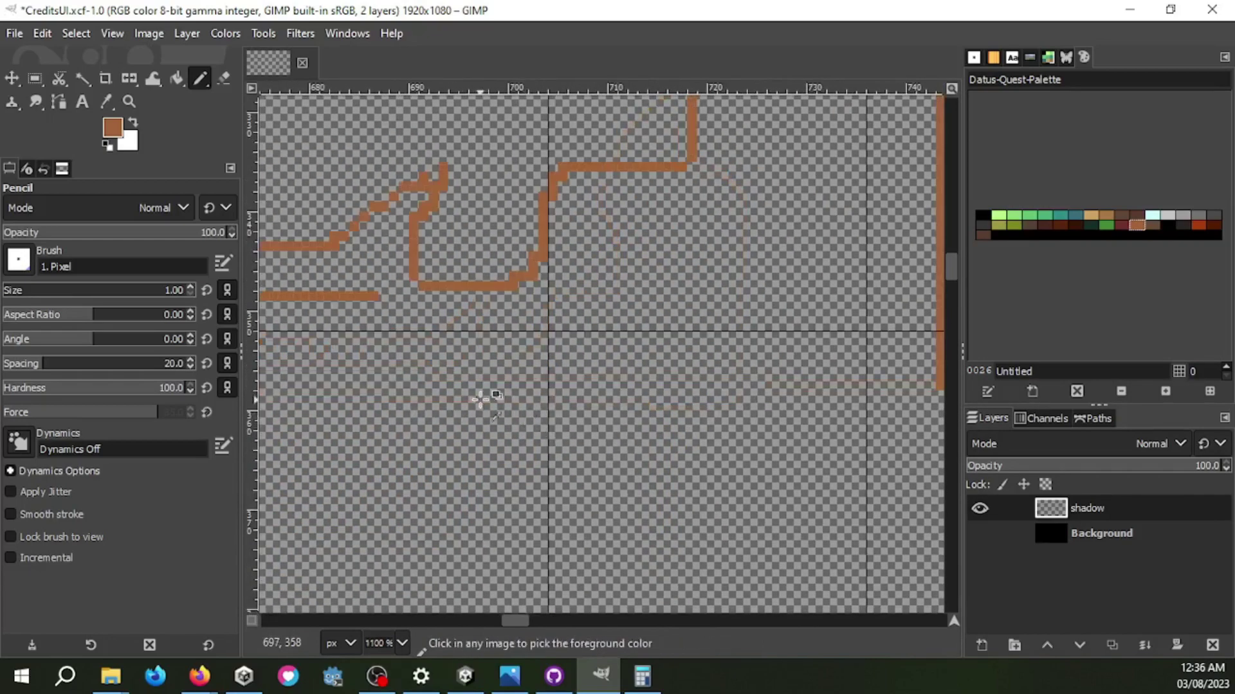
left_click(491, 391, "shift")
left_click(709, 392, "shift")
left_click_drag(717, 410, 642, 434)
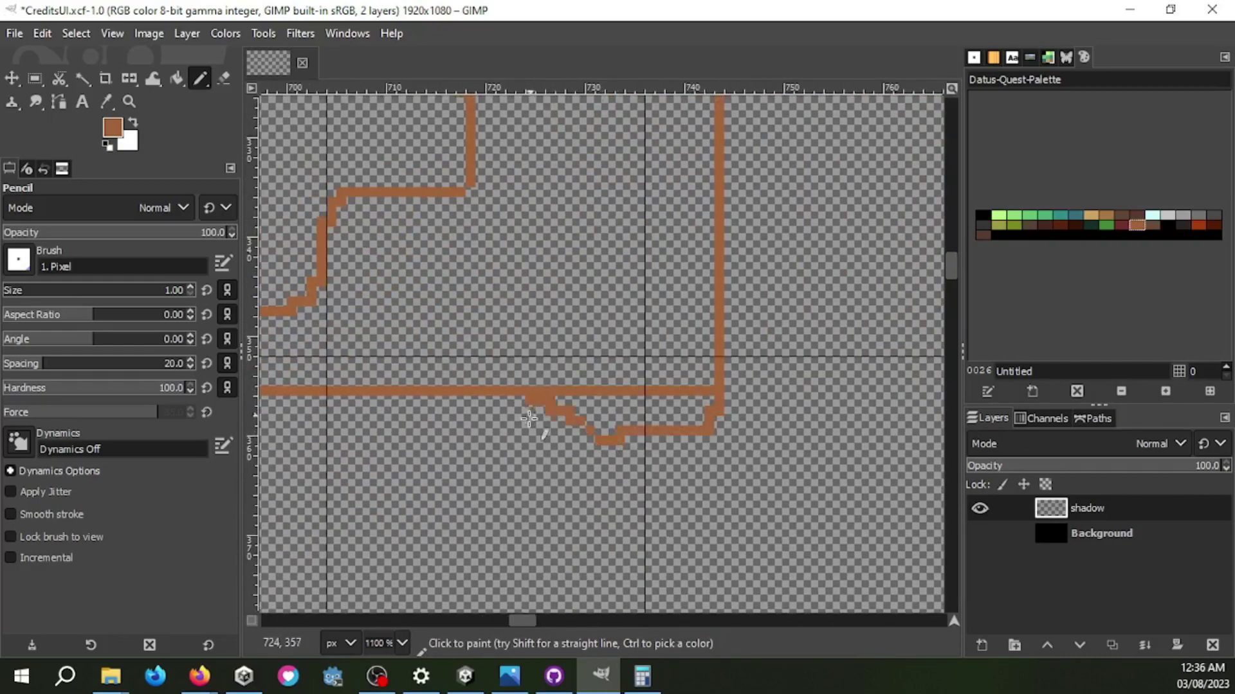
scroll(529, 418, "down", 2, "ctrl")
scroll(689, 408, "up", 2, "ctrl")
scroll(689, 408, "up", 3, "ctrl")
Step: Add brown pixels on the lower rows, a curved edge, and horizontal lines near the right edge
left_click(805, 400, "shift")
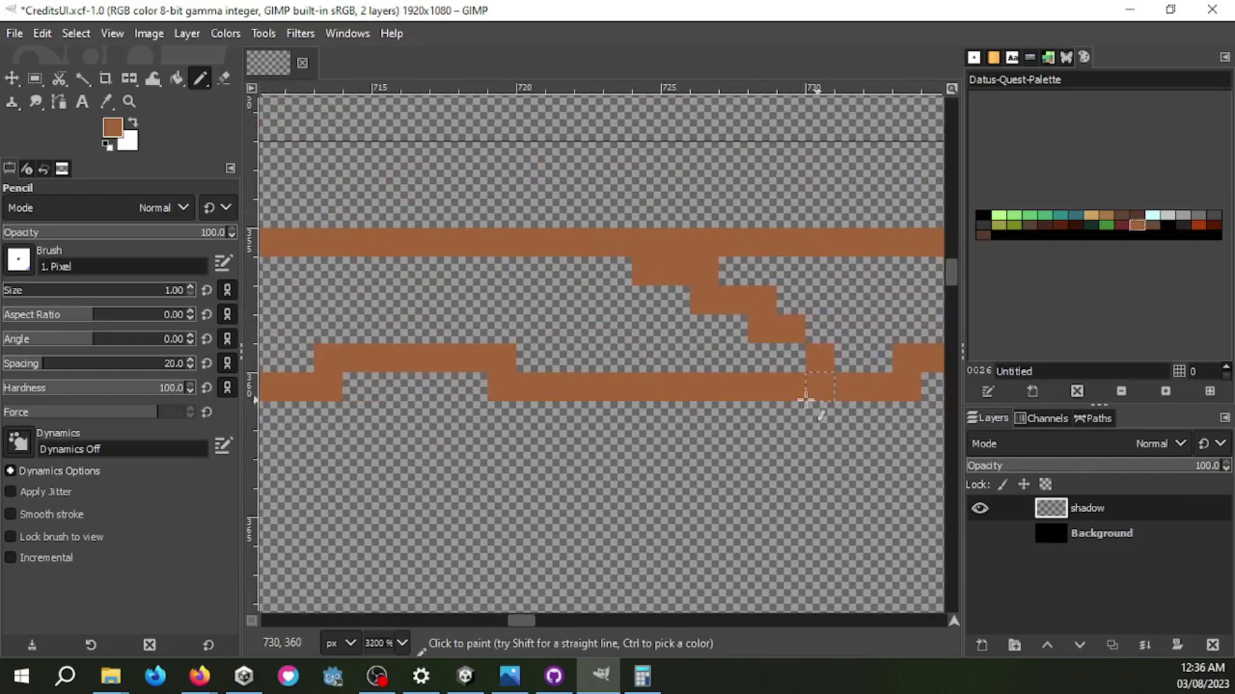
scroll(805, 400, "down", 2, "ctrl")
scroll(755, 266, "down", 3, "ctrl")
left_click_drag(617, 315, 756, 267)
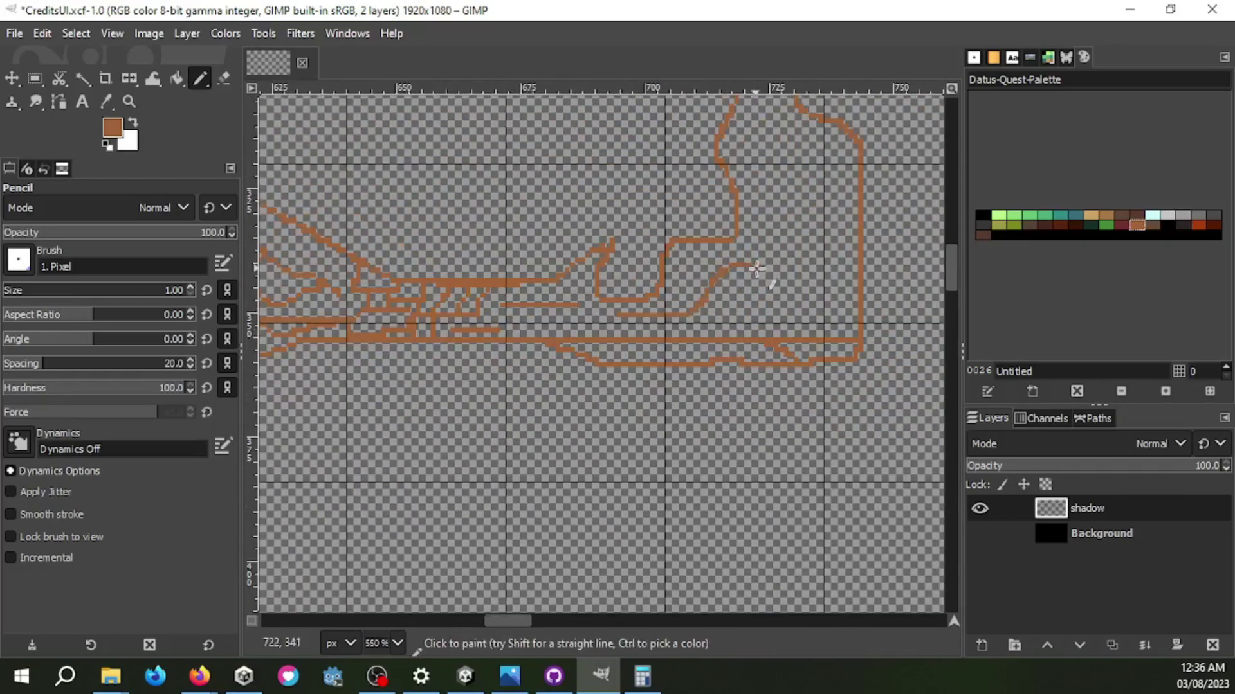
scroll(803, 295, "up", 2, "ctrl")
mouse_move(667, 310)
left_mouse_down()
mouse_move(876, 283)
mouse_move(453, 304)
left_mouse_up()
scroll(876, 284, "up", 2)
scroll(675, 376, "up", 2)
mouse_move(514, 380)
left_mouse_down()
mouse_move(675, 376)
mouse_move(677, 611)
left_mouse_up()
scroll(670, 523, "up", 3, "ctrl")
scroll(749, 358, "down", 2)
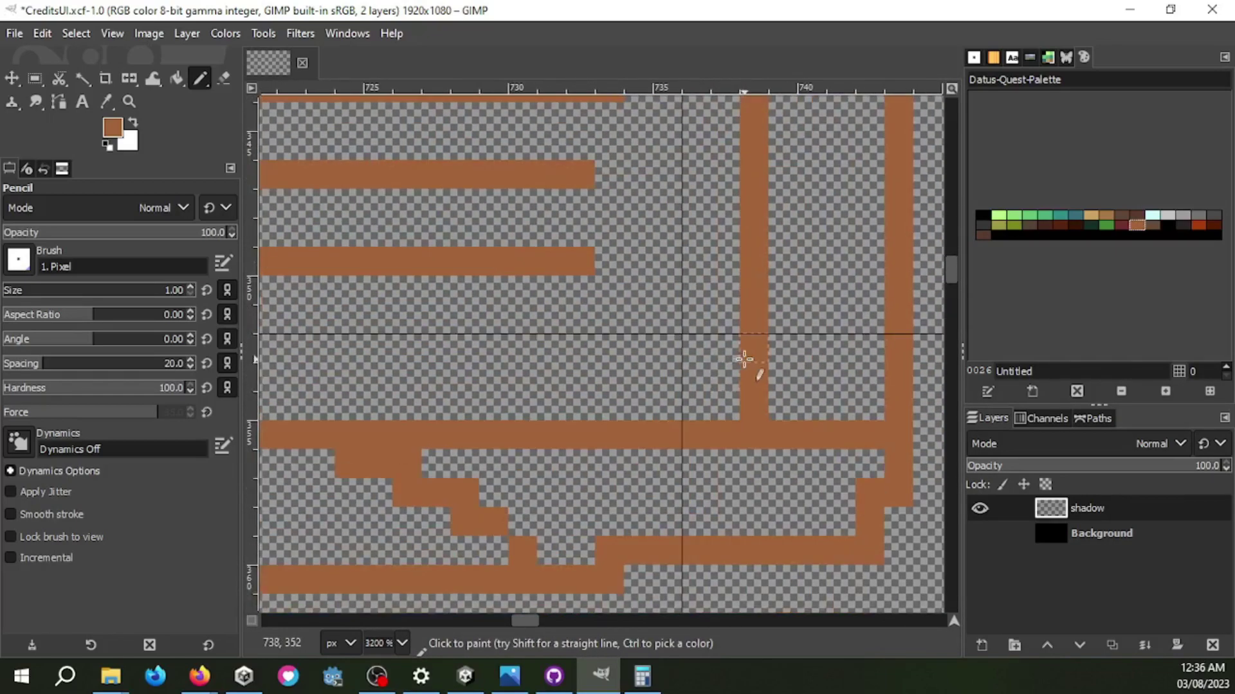
scroll(583, 319, "up", 2)
Step: Draw the tall rectangular building outline at the right end and finish the outline strokes
mouse_move(750, 373)
left_mouse_down()
mouse_move(547, 373)
mouse_move(784, 482)
left_mouse_up()
scroll(703, 325, "down", 3, "ctrl")
scroll(703, 325, "down", 2, "ctrl")
scroll(621, 353, "up", 2, "ctrl")
mouse_move(718, 296)
left_mouse_down()
mouse_move(792, 417)
mouse_move(829, 526)
left_mouse_up()
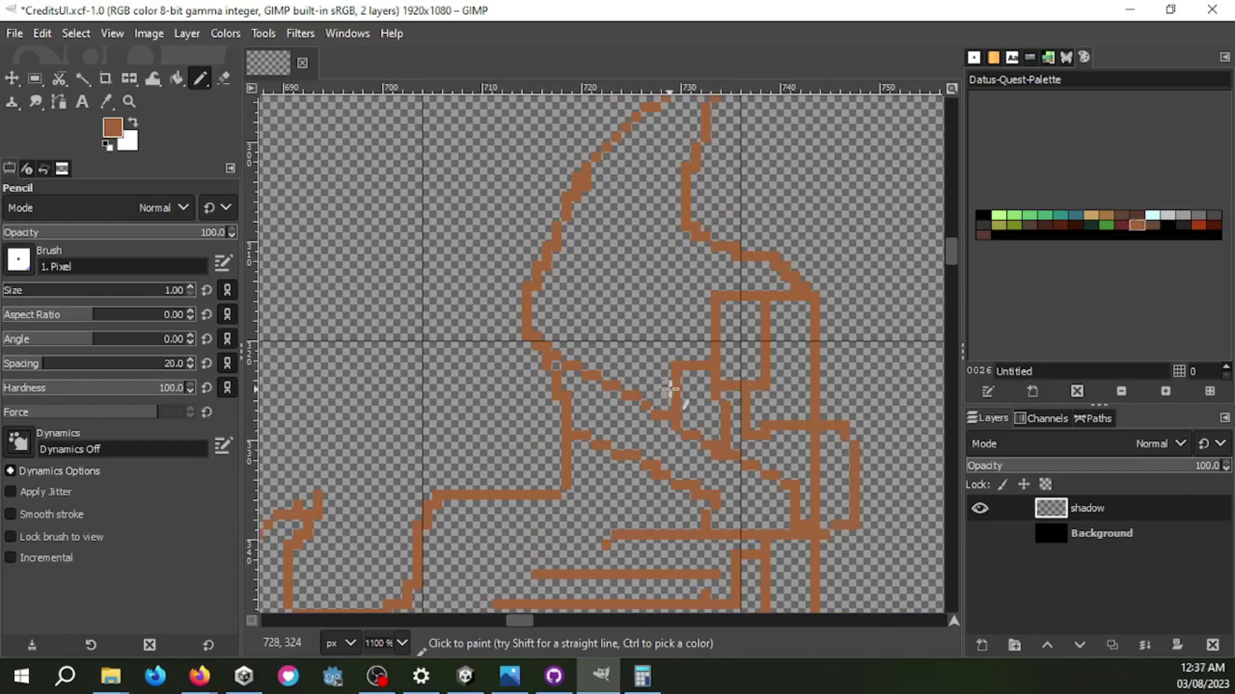
left_click_drag(670, 388, 711, 319)
scroll(725, 331, "down", 8)
Step: Show the Background, duplicate the shadow layer and flip the copy horizontally to the right
left_click(979, 533)
scroll(733, 410, "down", 1)
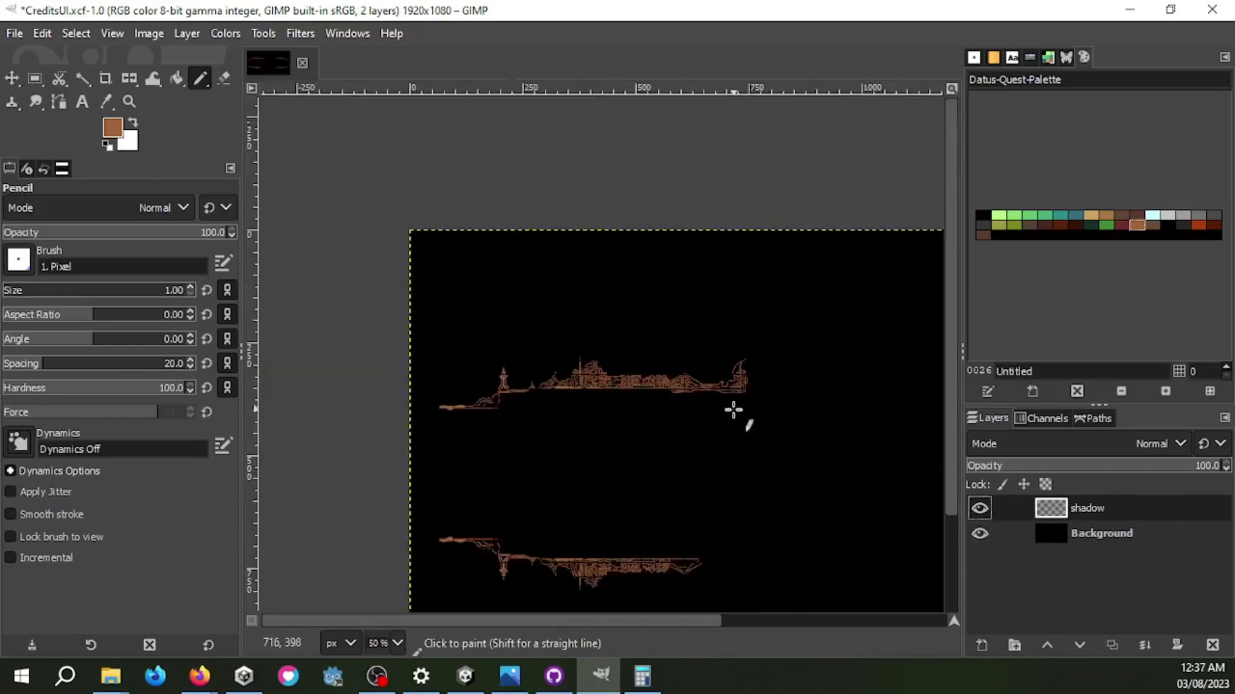
left_click(1112, 644)
key("shift+f")
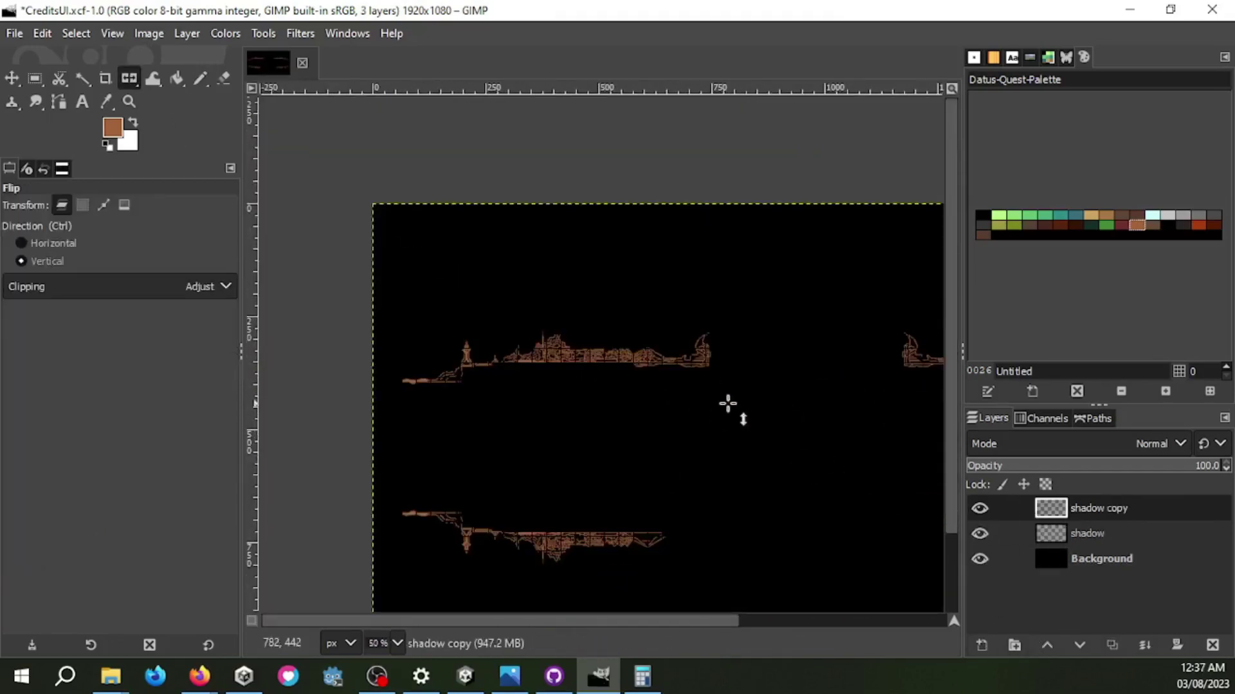
left_click(727, 405)
scroll(571, 384, "down", 2)
scroll(644, 376, "up", 2)
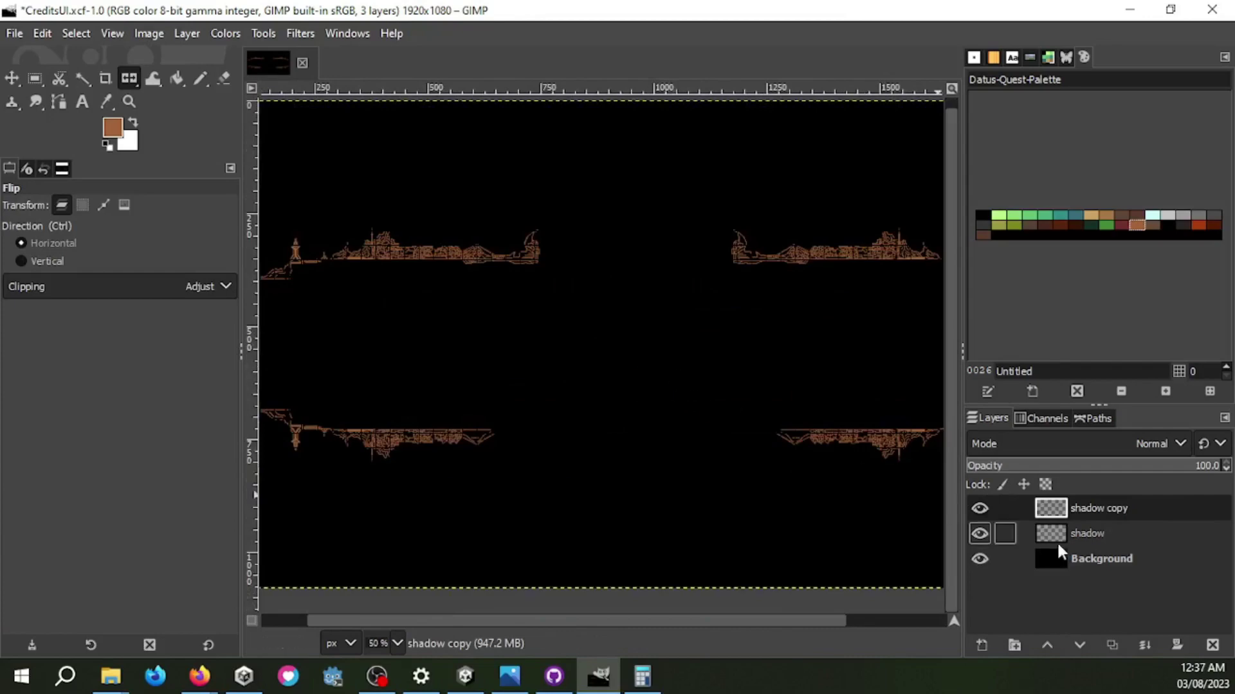
Step: Add two vertically flipped duplicates, save CreditsUI.xcf, and switch to the Unity editor
left_click(1112, 644)
left_click(645, 326, "ctrl")
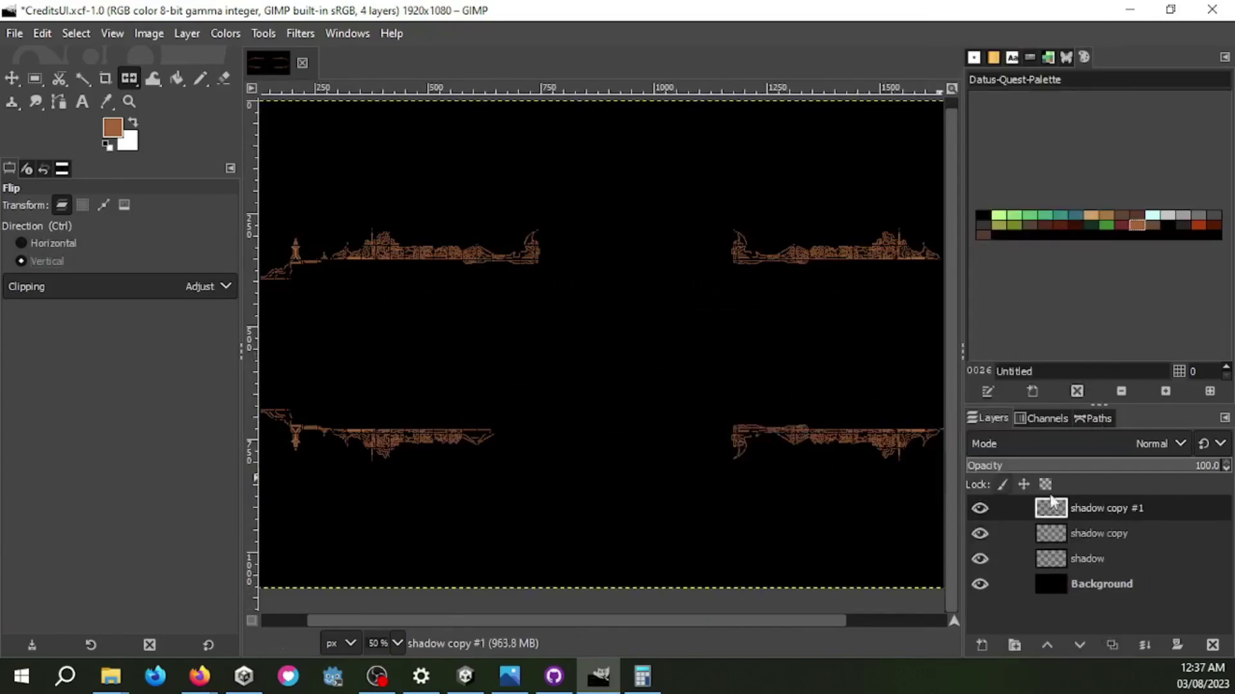
left_click(1112, 645)
left_click(644, 326, "ctrl")
scroll(644, 326, "down", 1)
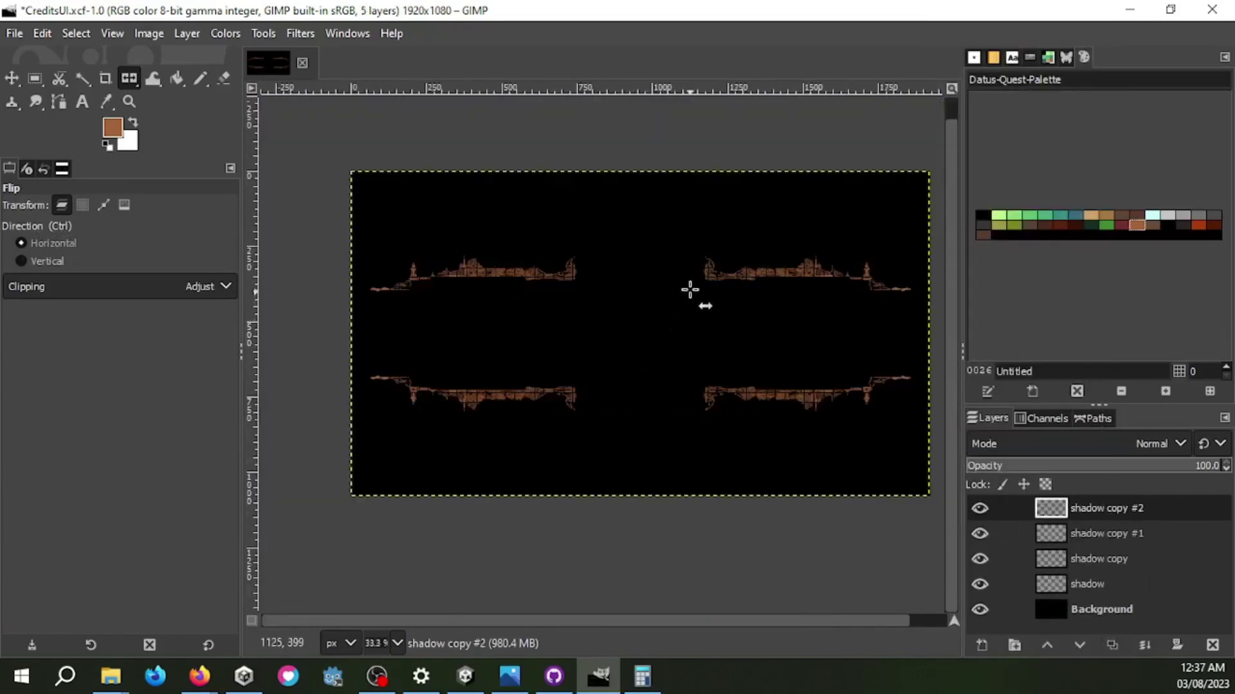
key("ctrl+s")
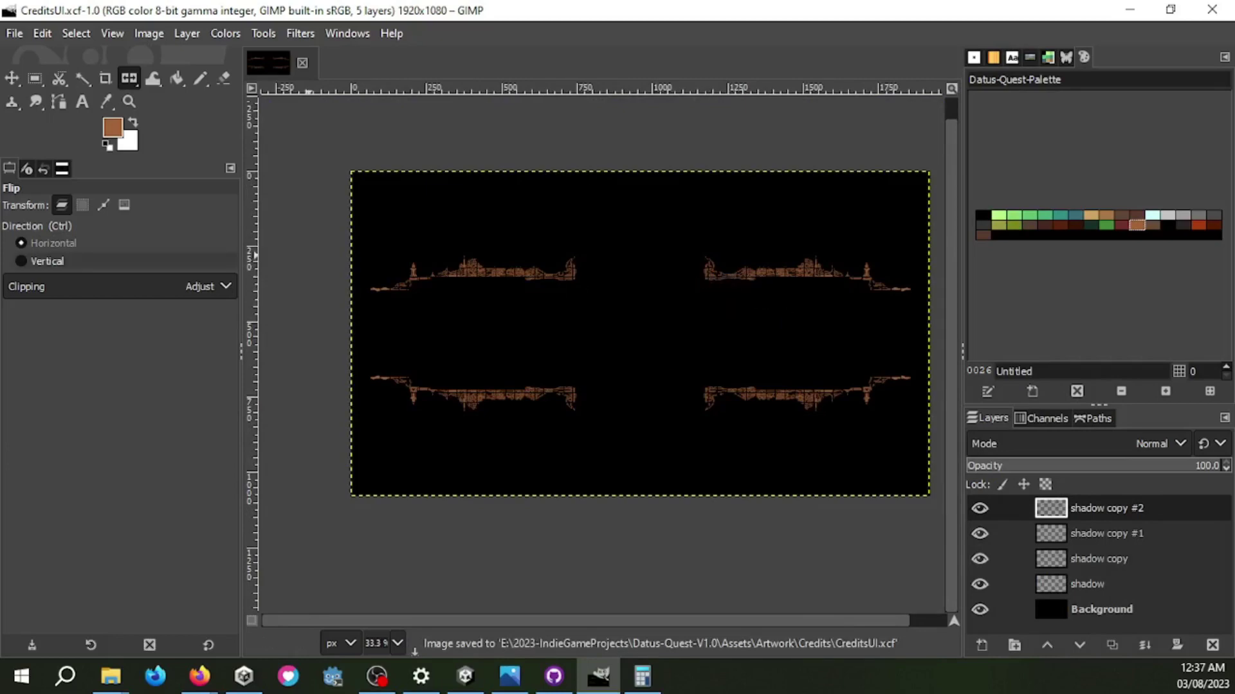
left_click(376, 675)
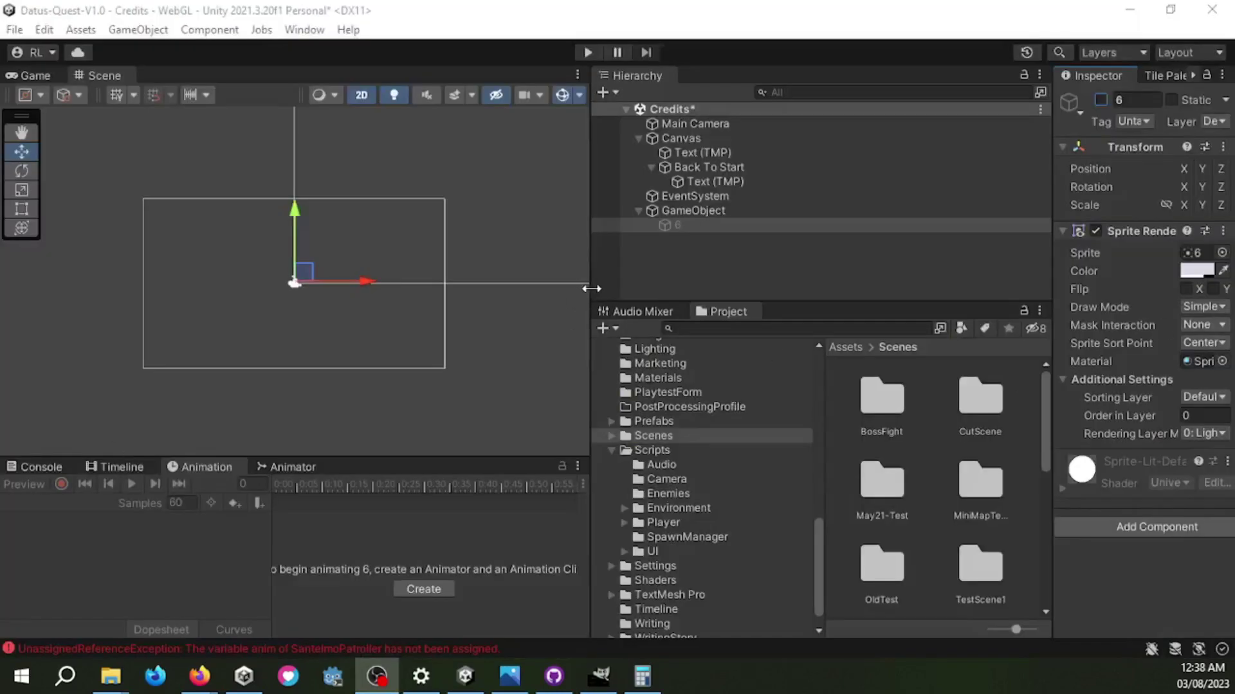
Step: Widen the Scene view and rearrange the Hierarchy, Audio Mixer and Project panels
left_click_drag(591, 289, 843, 296)
left_click(924, 311)
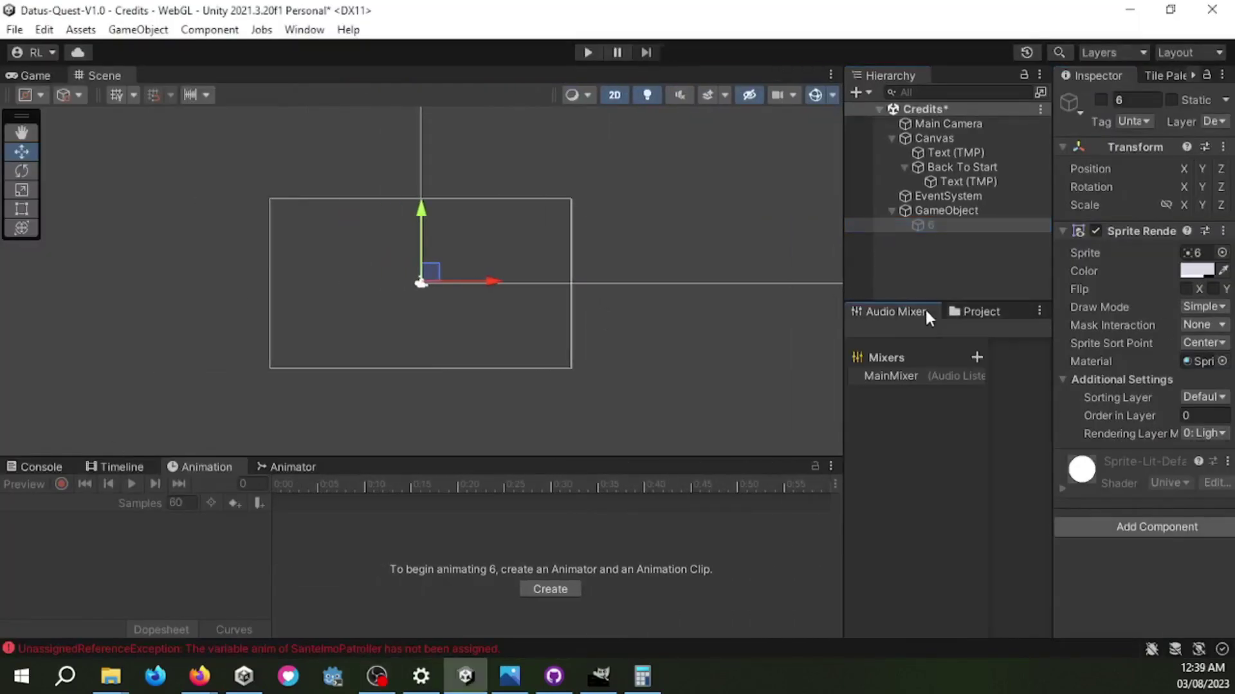
left_click(974, 311)
scroll(900, 412, "up", 5)
scroll(865, 437, "up", 5)
scroll(866, 438, "up", 5)
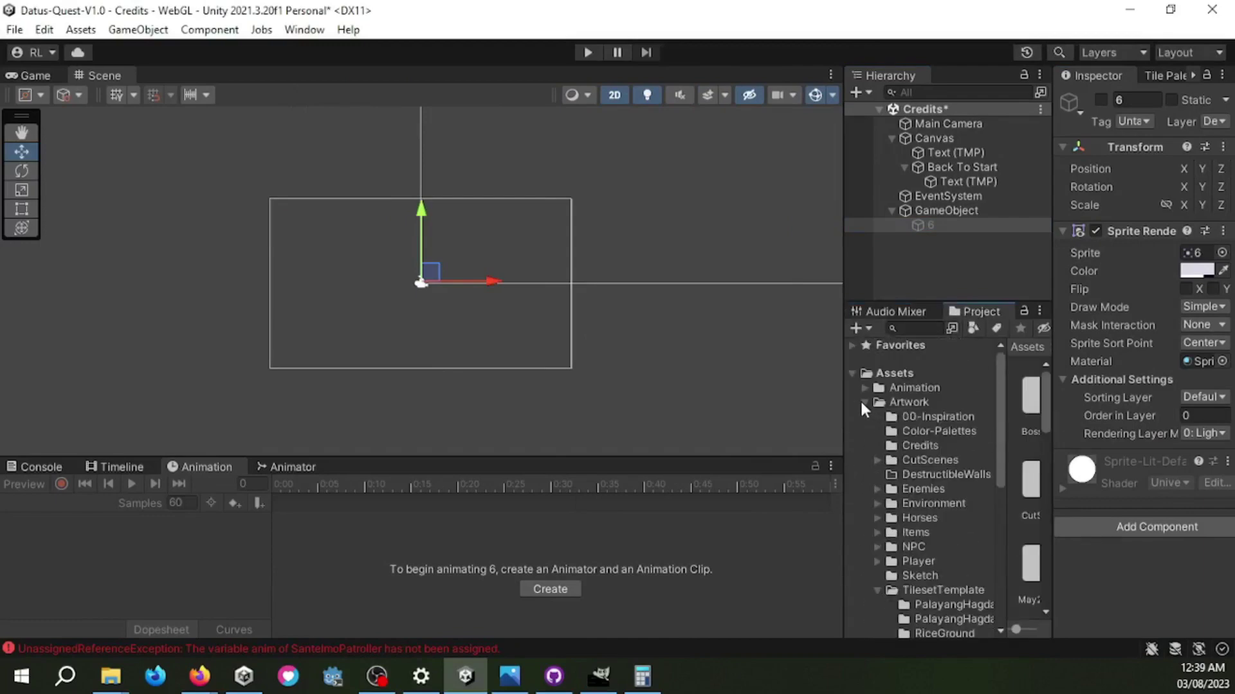
left_click(860, 371)
left_click_drag(929, 311, 943, 498)
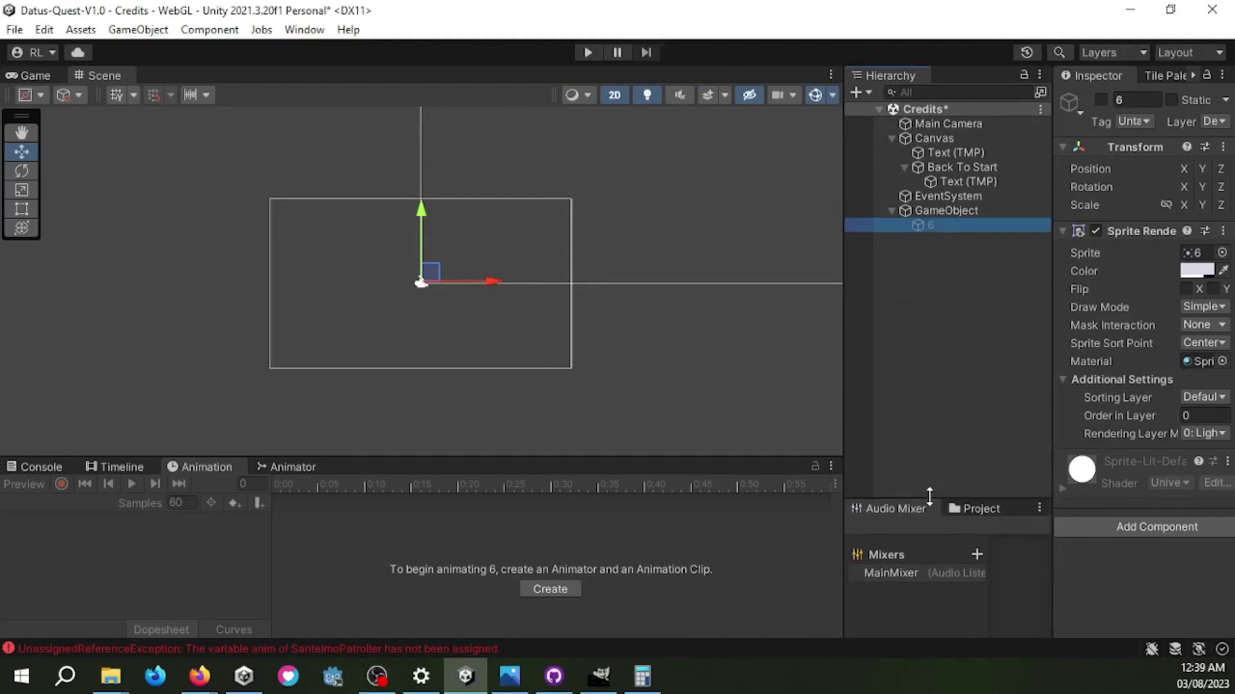
left_click(958, 299)
left_click(977, 509)
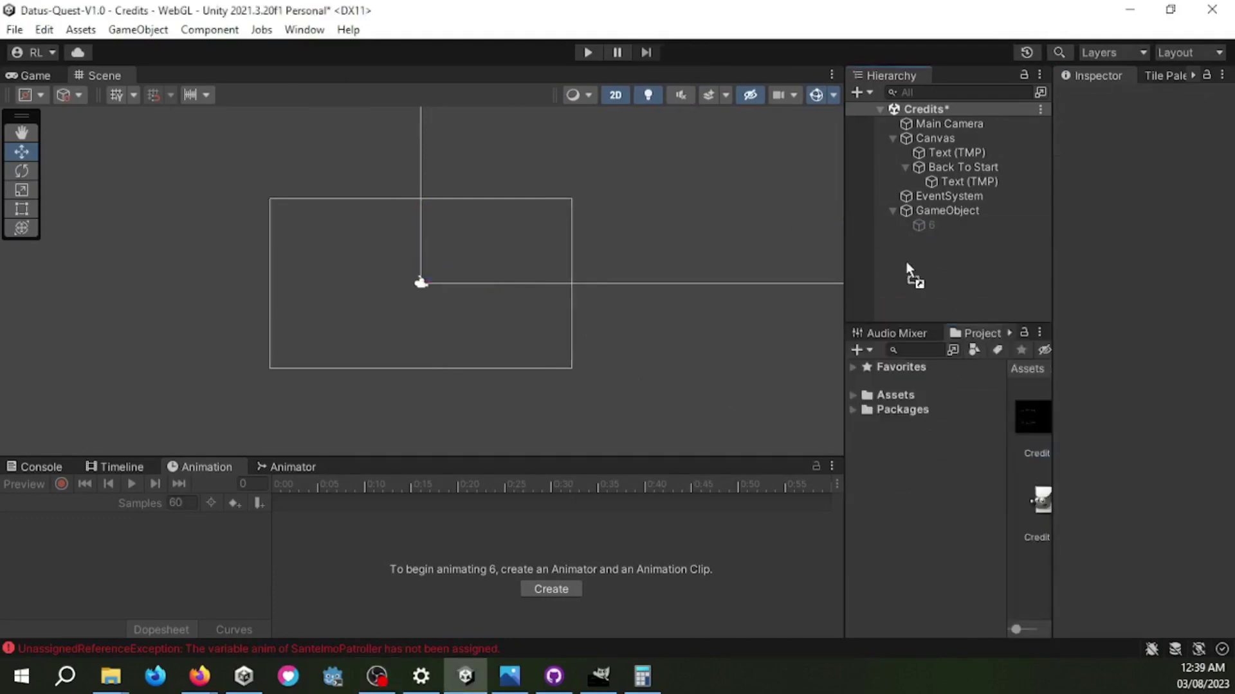
Step: Add the CreditsUI sprite to the Hierarchy and run Play mode to preview the framed credits
left_click_drag(1032, 418, 928, 270)
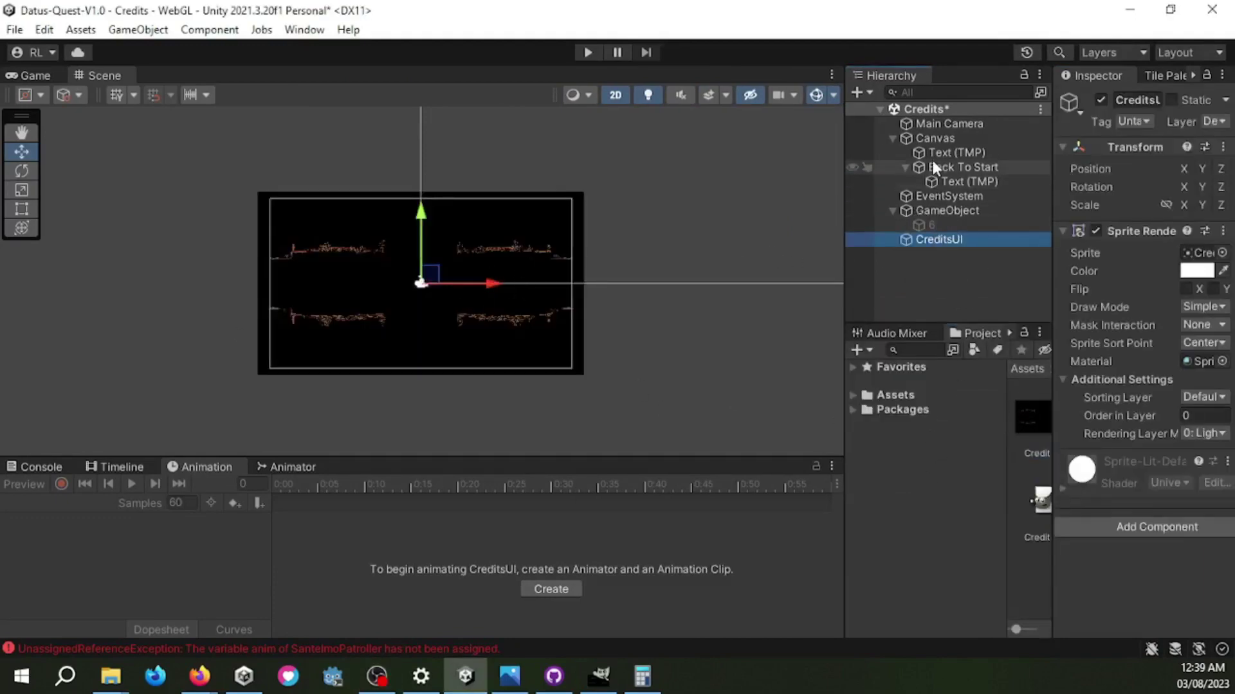
left_click(587, 52)
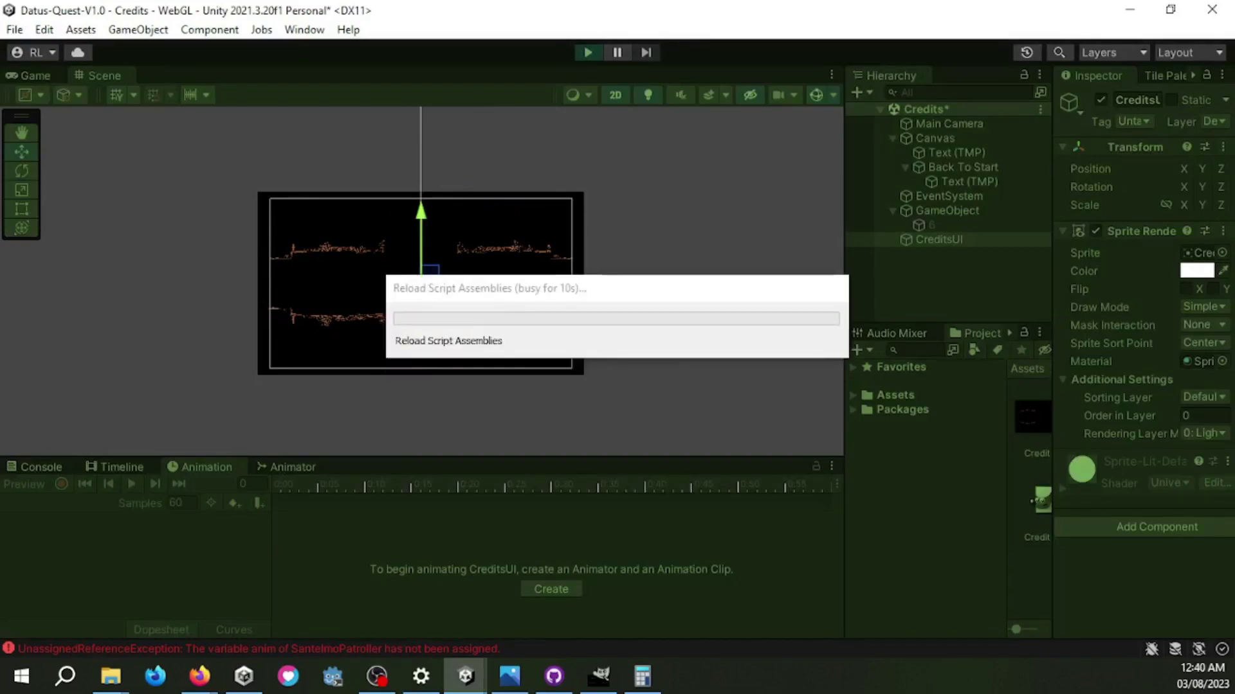
key("ctrl+p")
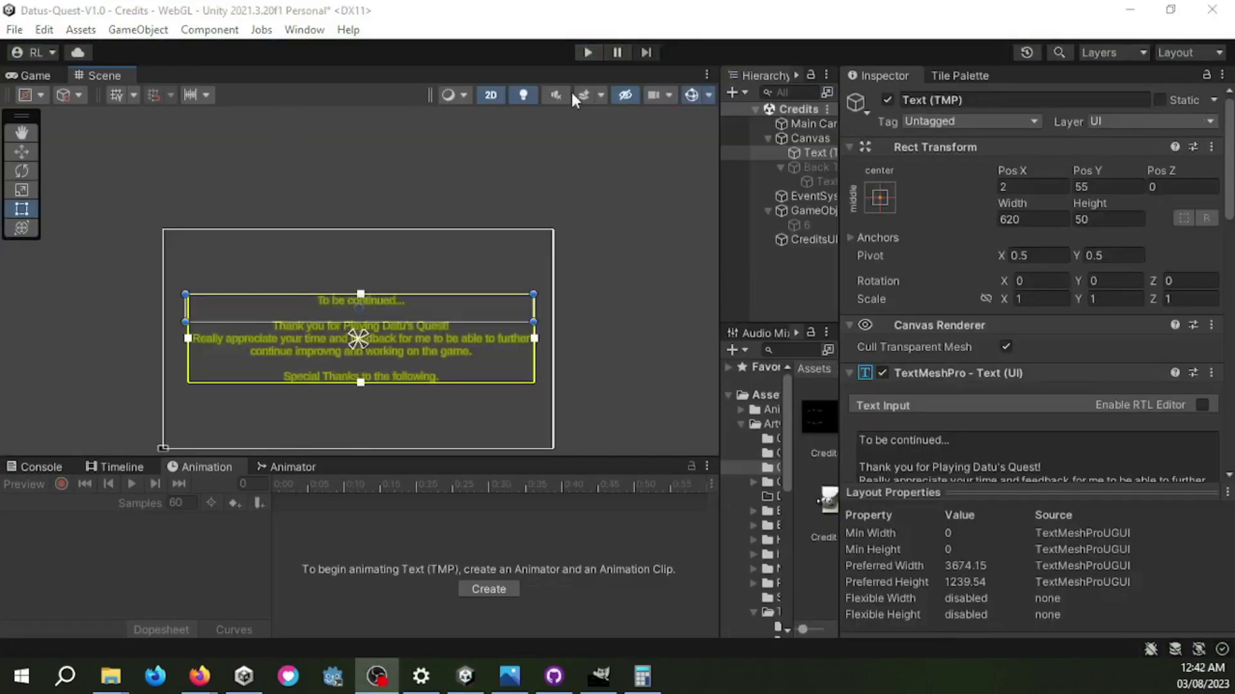
key("ctrl+p")
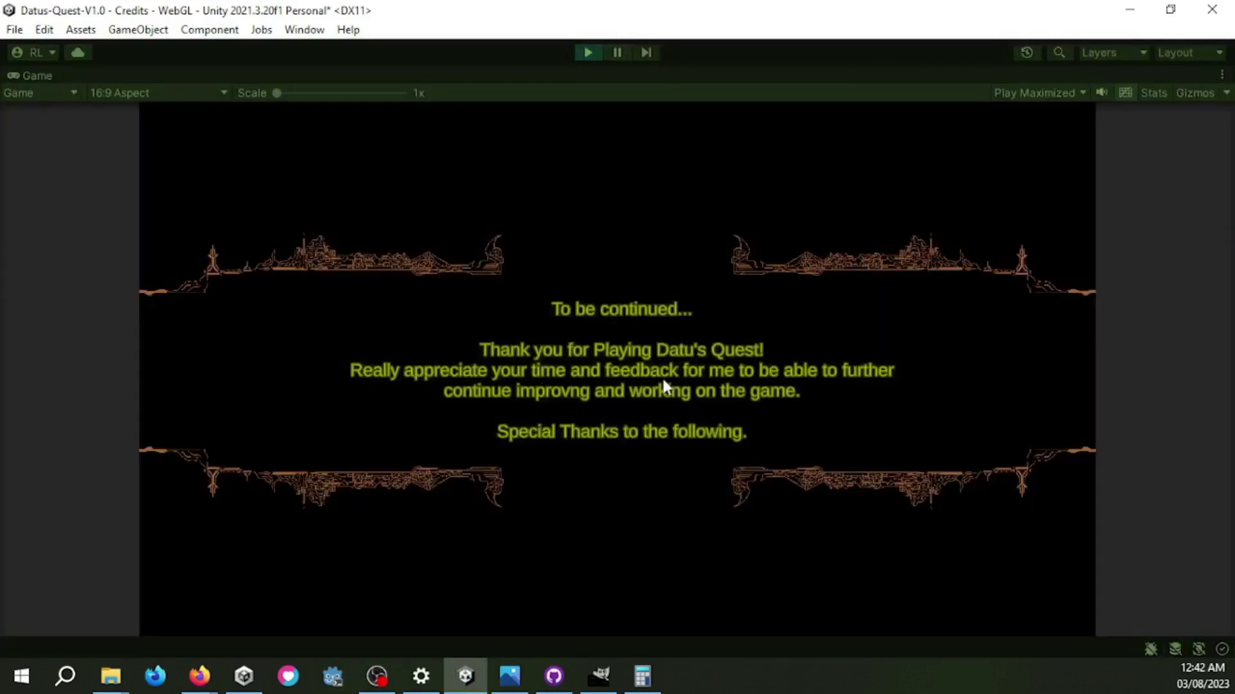